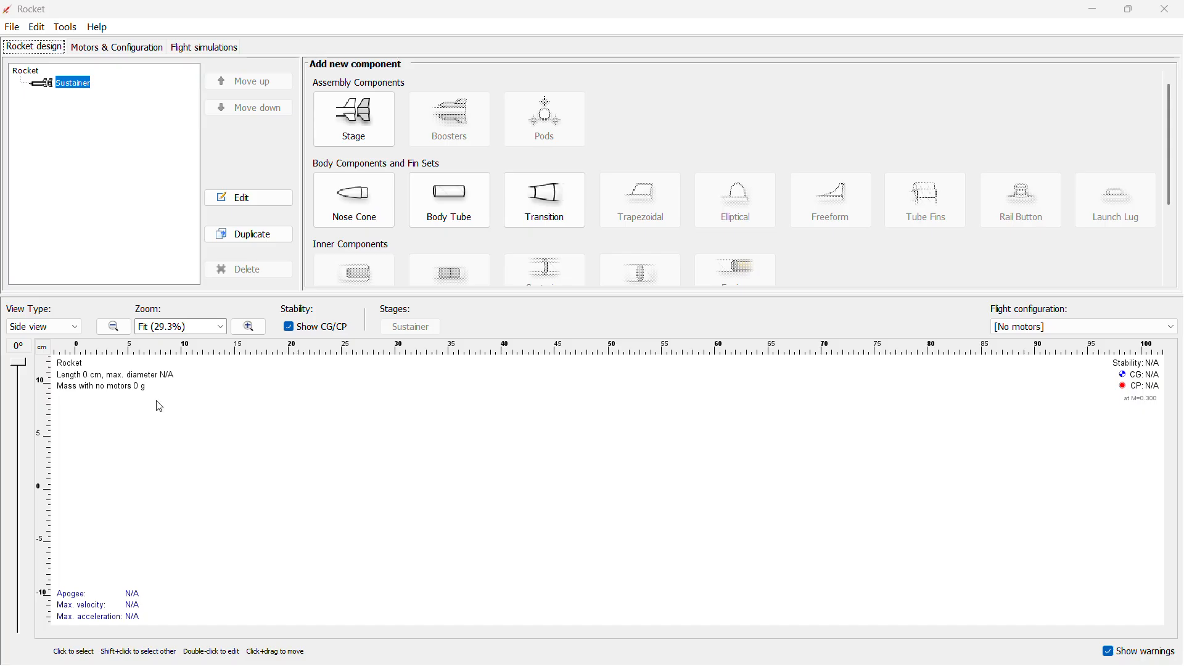
left_click(31, 333)
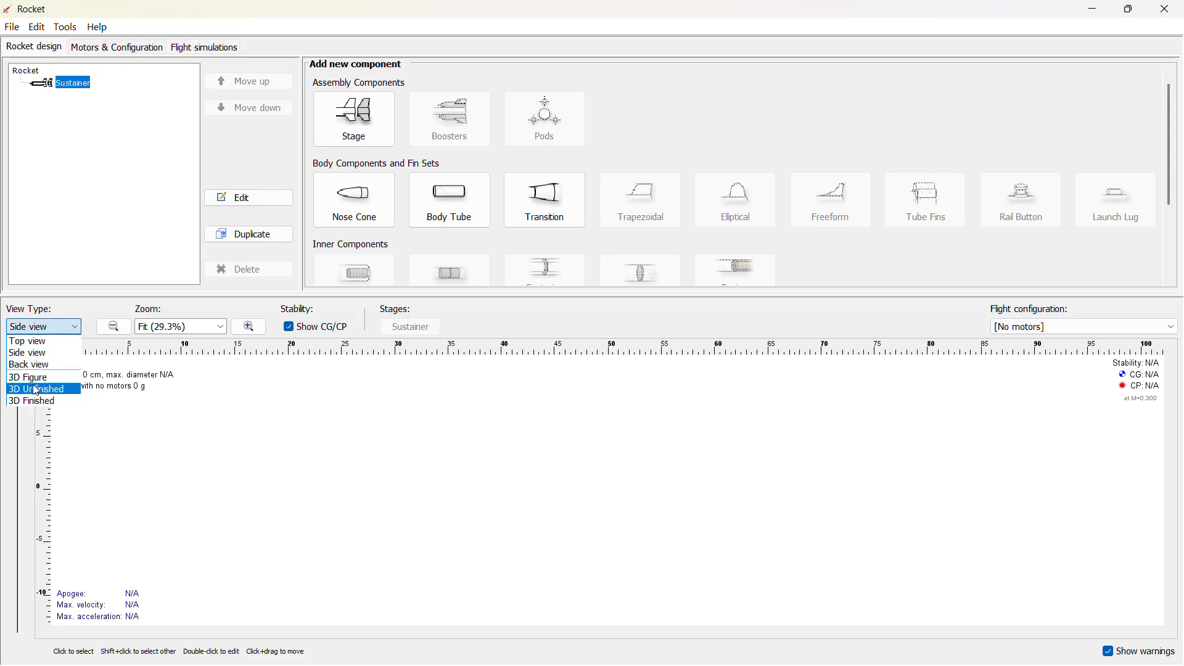
left_click(28, 358)
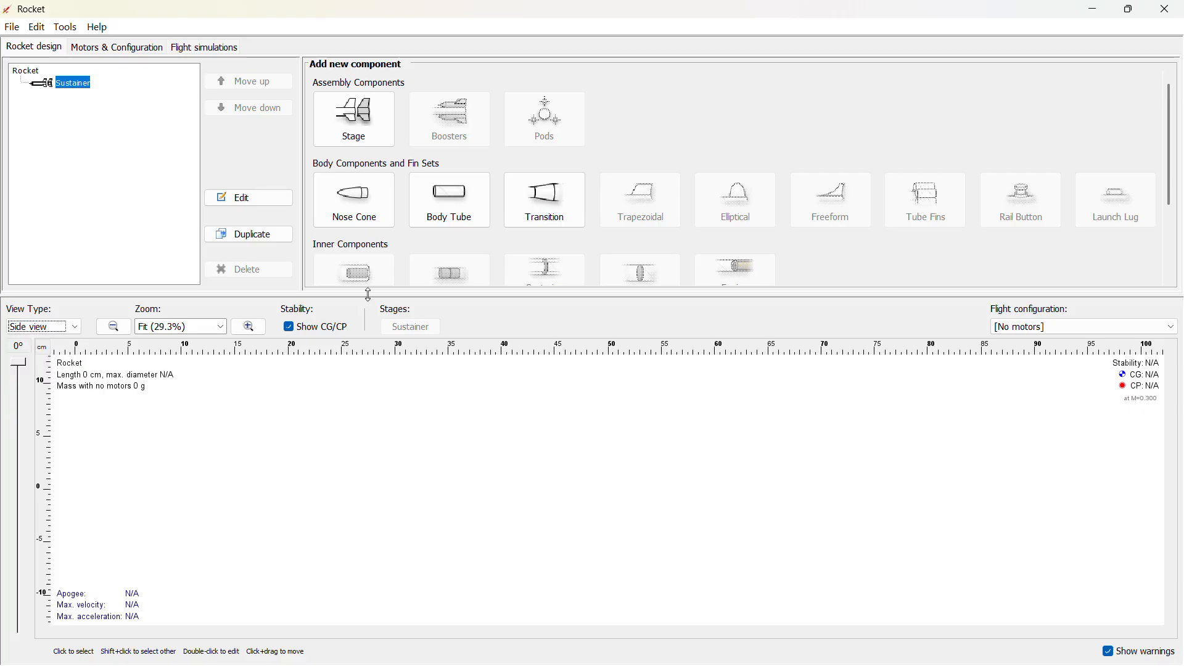
left_click(1024, 328)
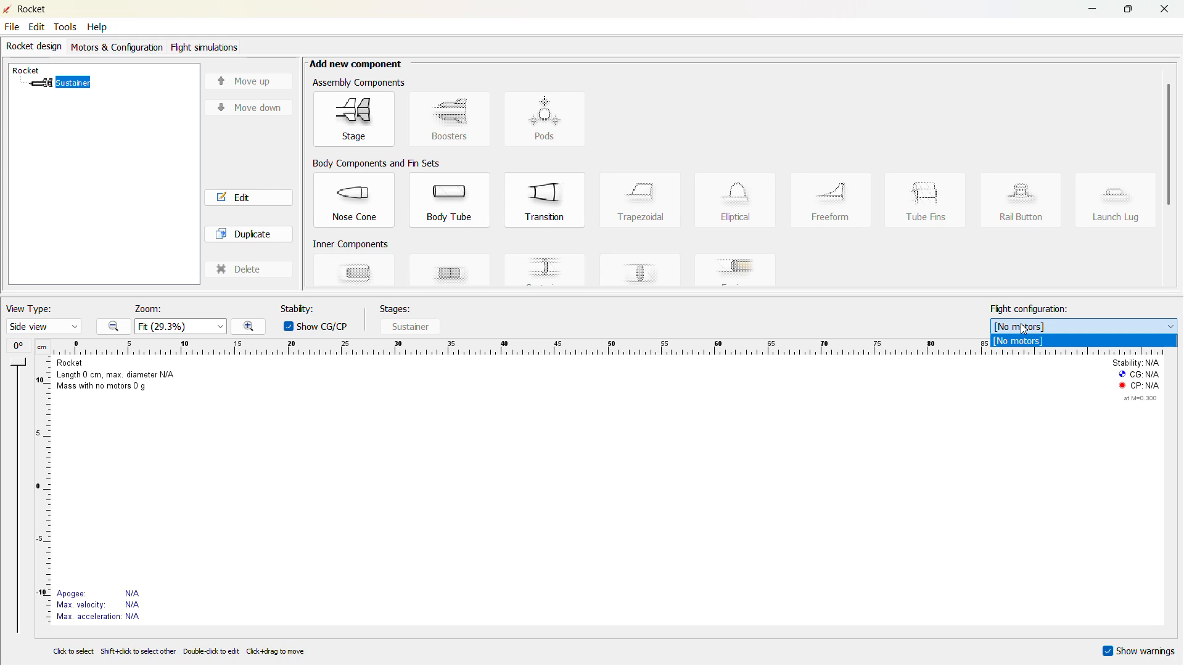
left_click(1026, 330)
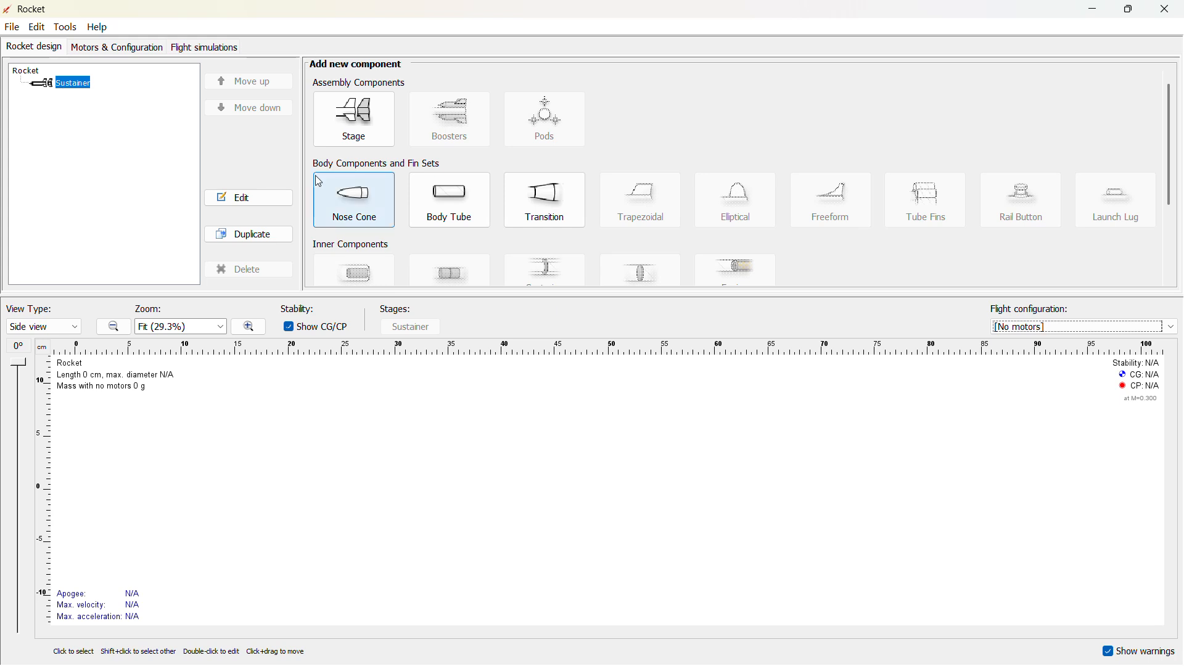
- Add a nose cone to the sustainer, leaving it custom instead of picking a component preset
scroll(358, 180, "down", 2)
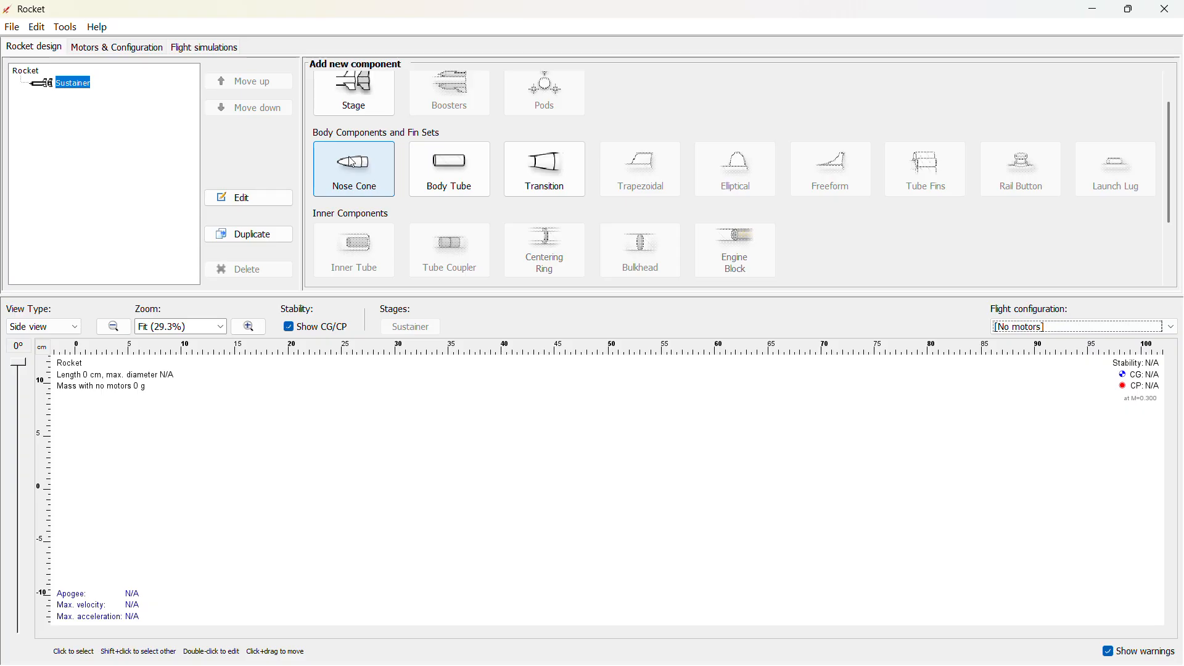
left_click(353, 164)
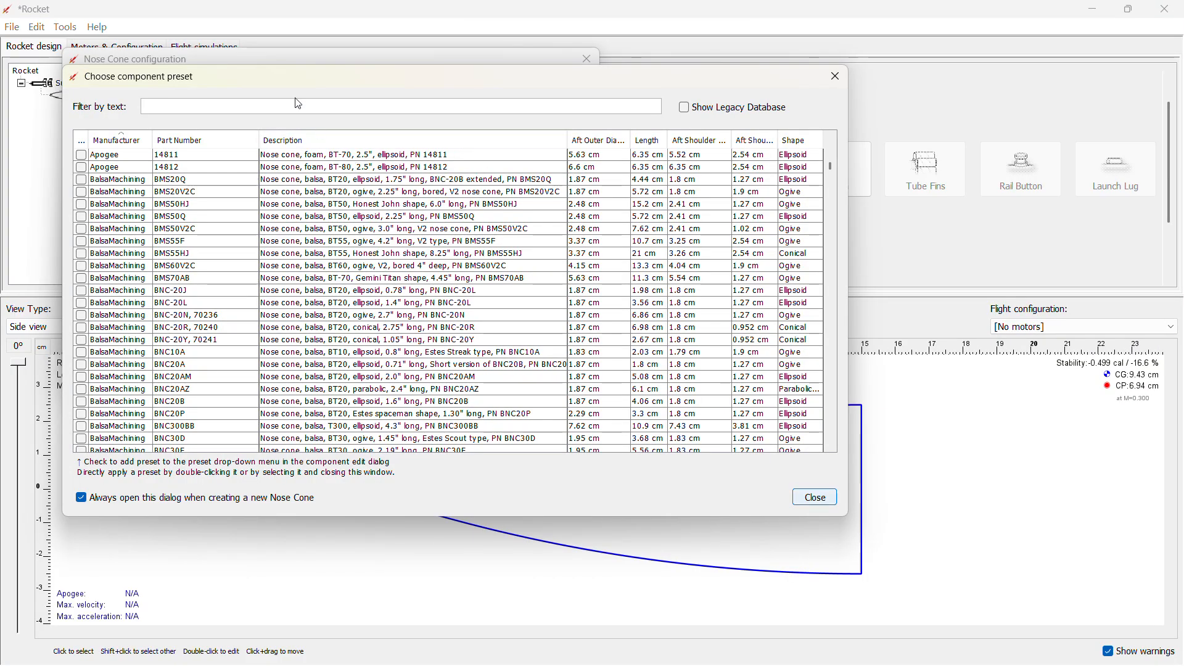
left_click_drag(379, 79, 429, 101)
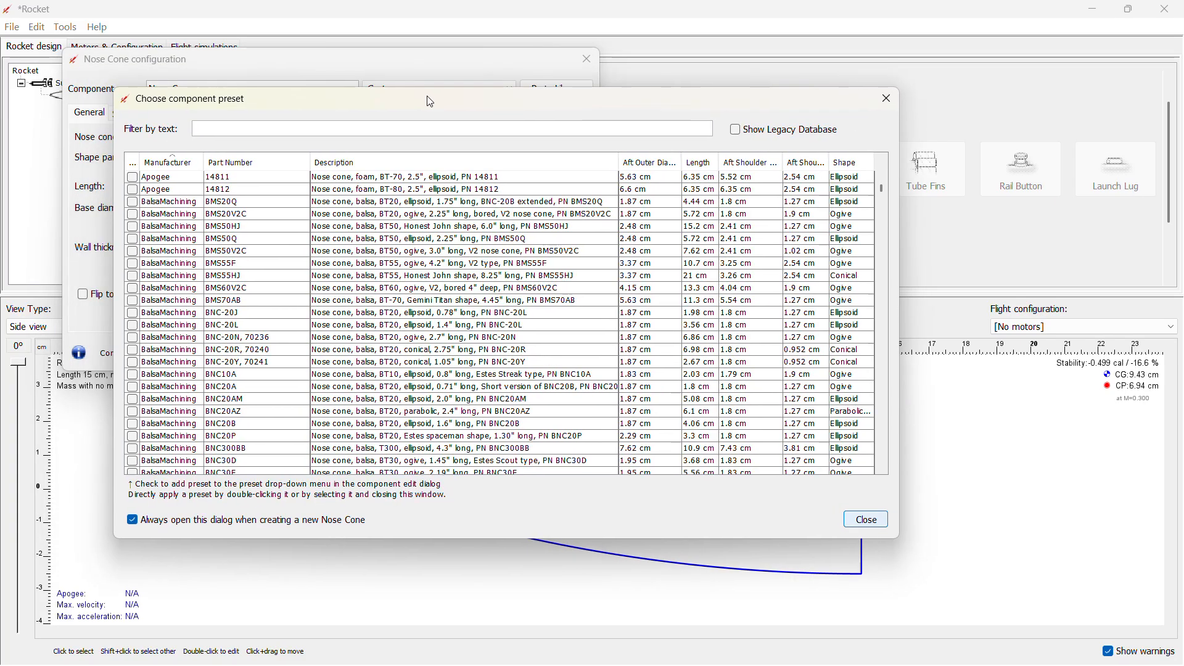
scroll(353, 234, "down", 3)
scroll(352, 235, "up", 3)
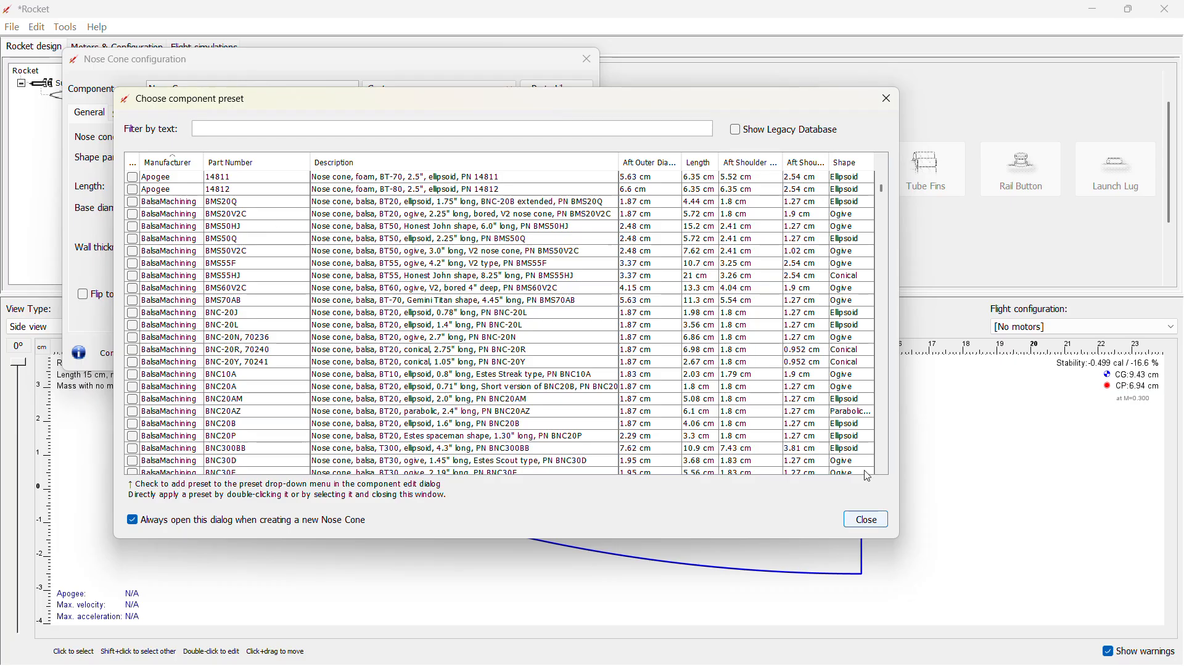
left_click(863, 526)
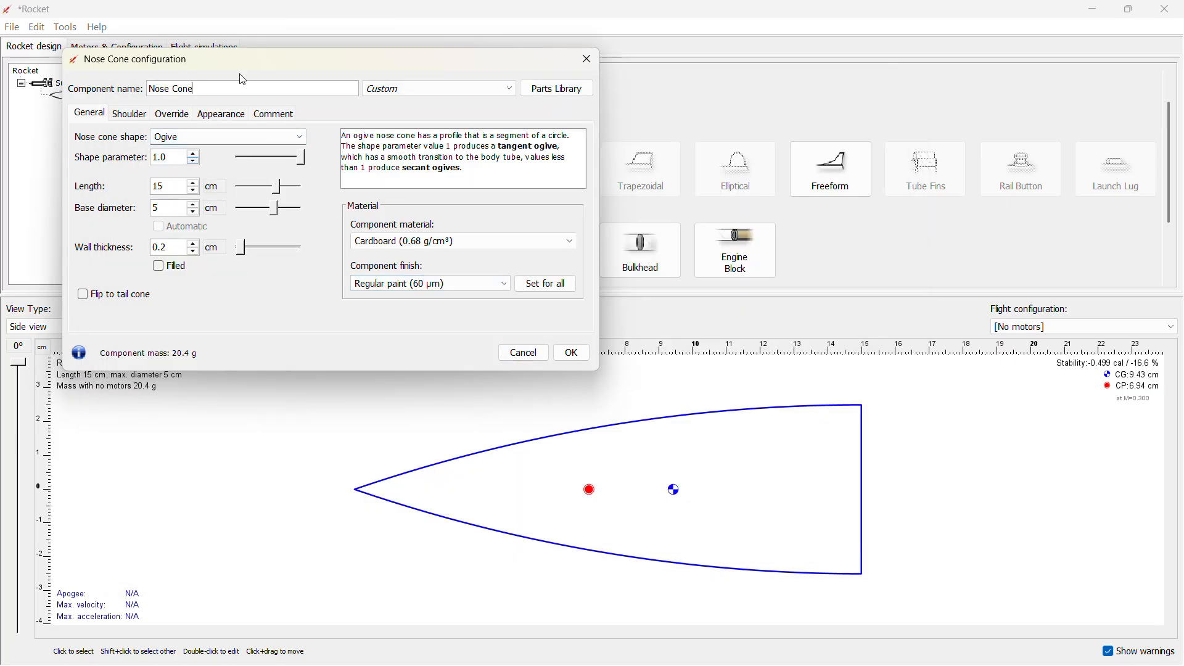
left_click_drag(280, 63, 375, 87)
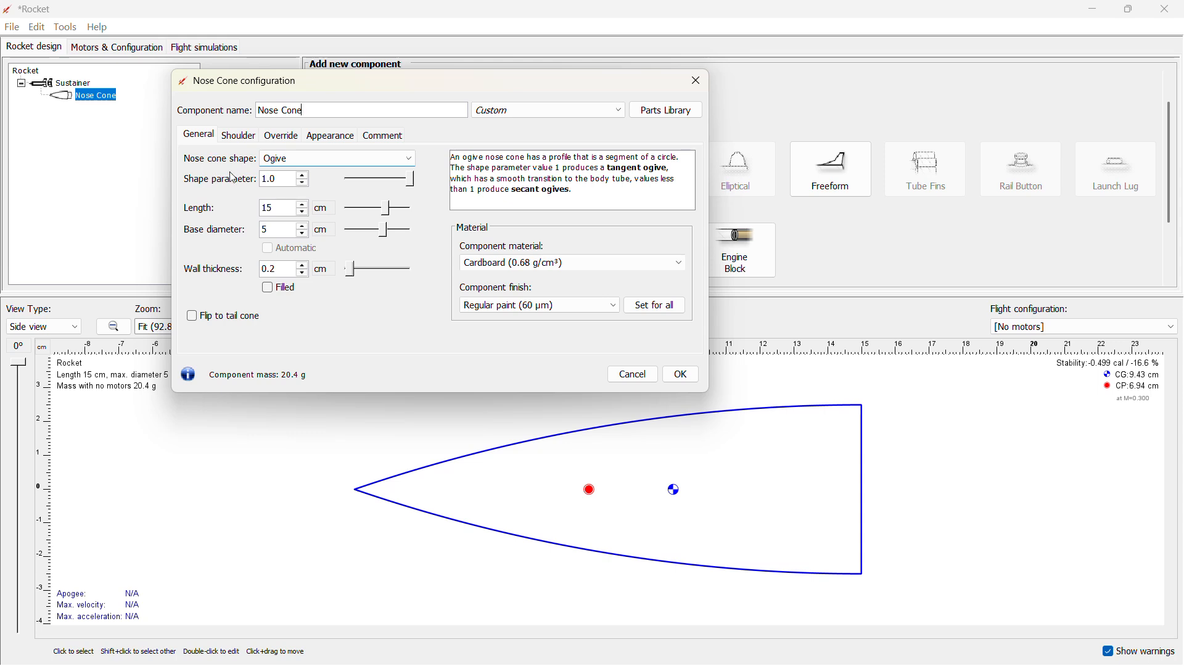
- Try a conical nose cone shape and an ogive with shape parameter 0.0, returning to ogive with parameter 1.0
left_click(282, 163)
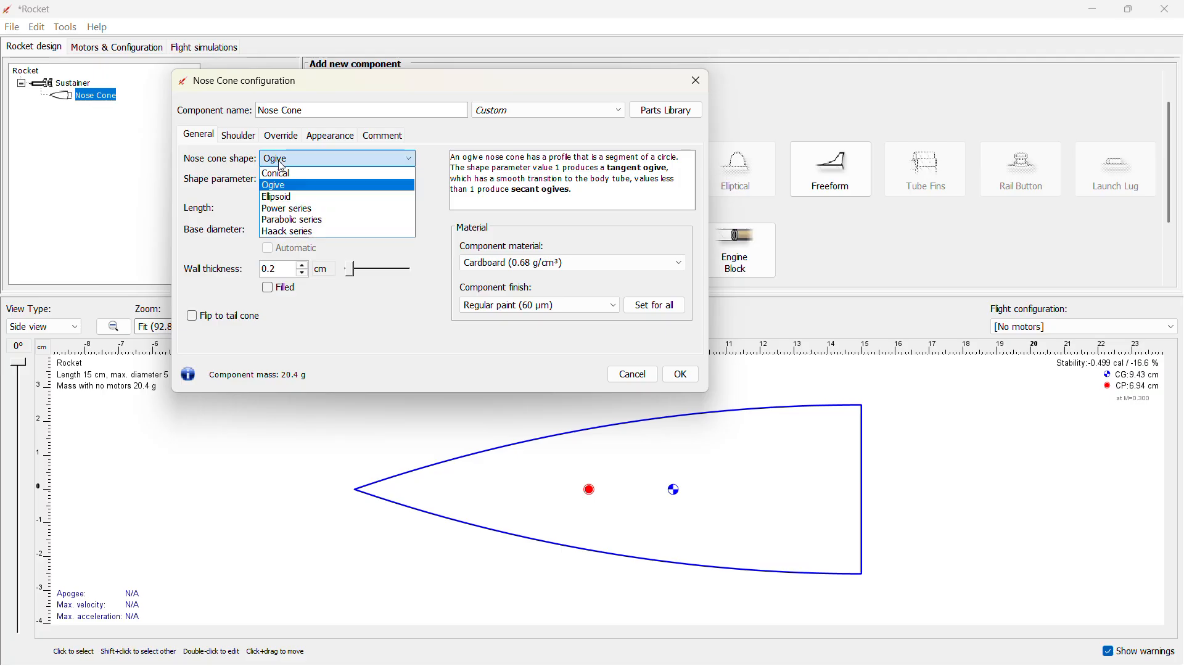
left_click(283, 175)
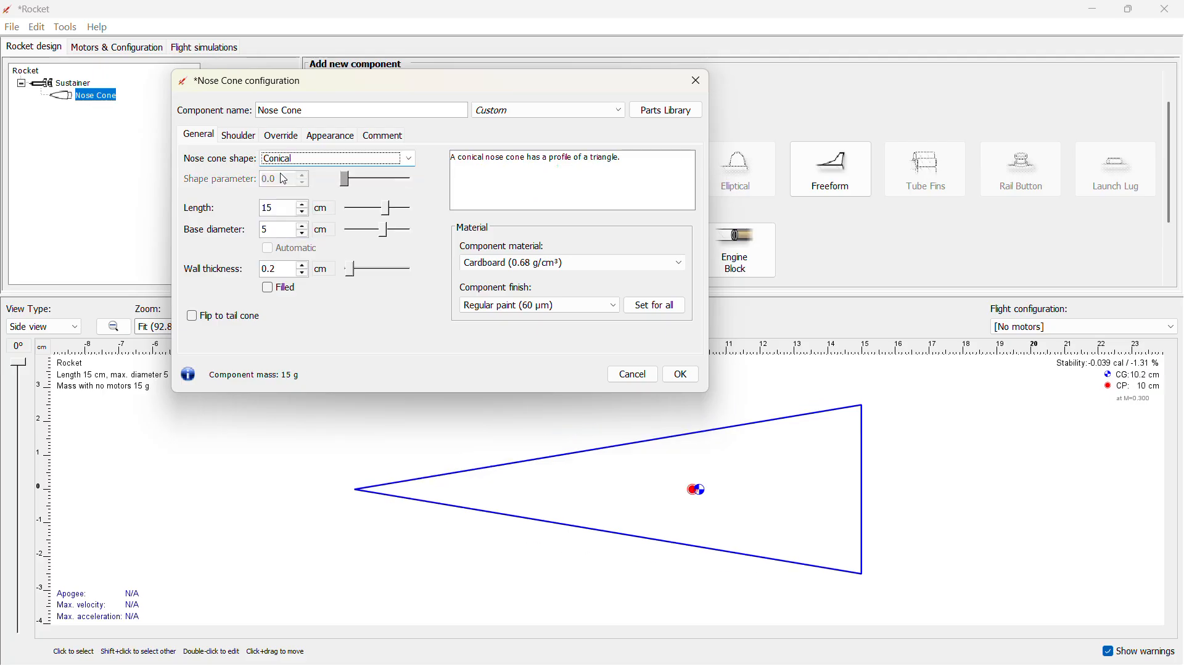
left_click(284, 161)
left_click(287, 173)
left_click(375, 165)
left_click(372, 189)
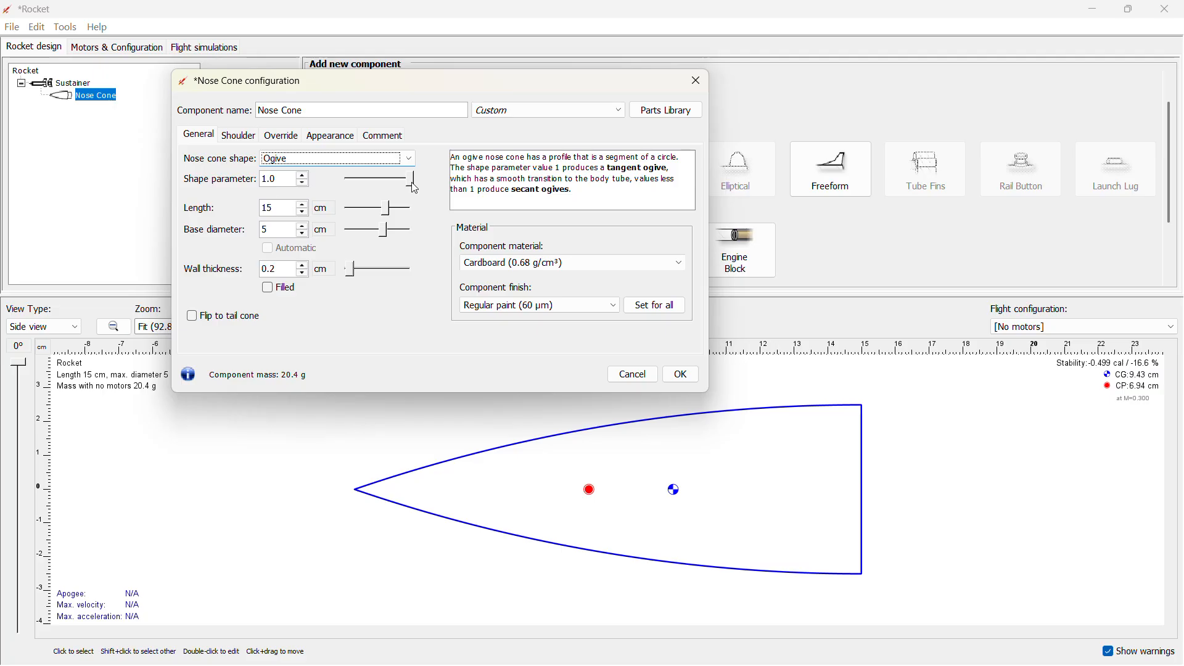
left_click_drag(414, 182, 347, 181)
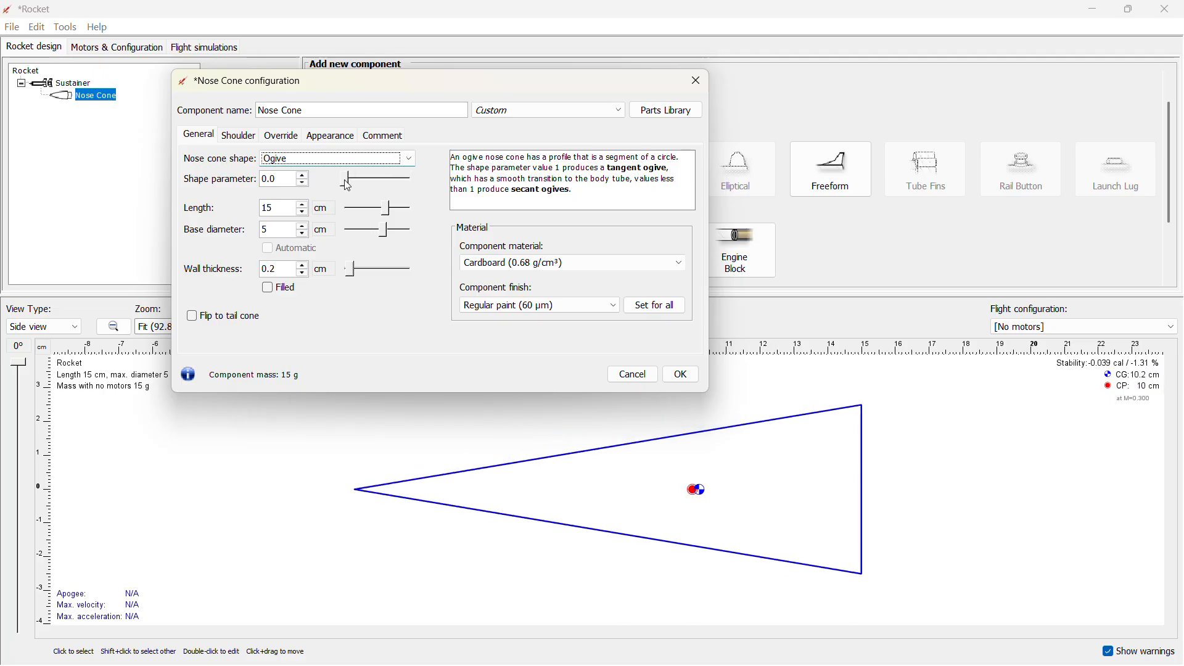
left_click_drag(348, 185, 474, 193)
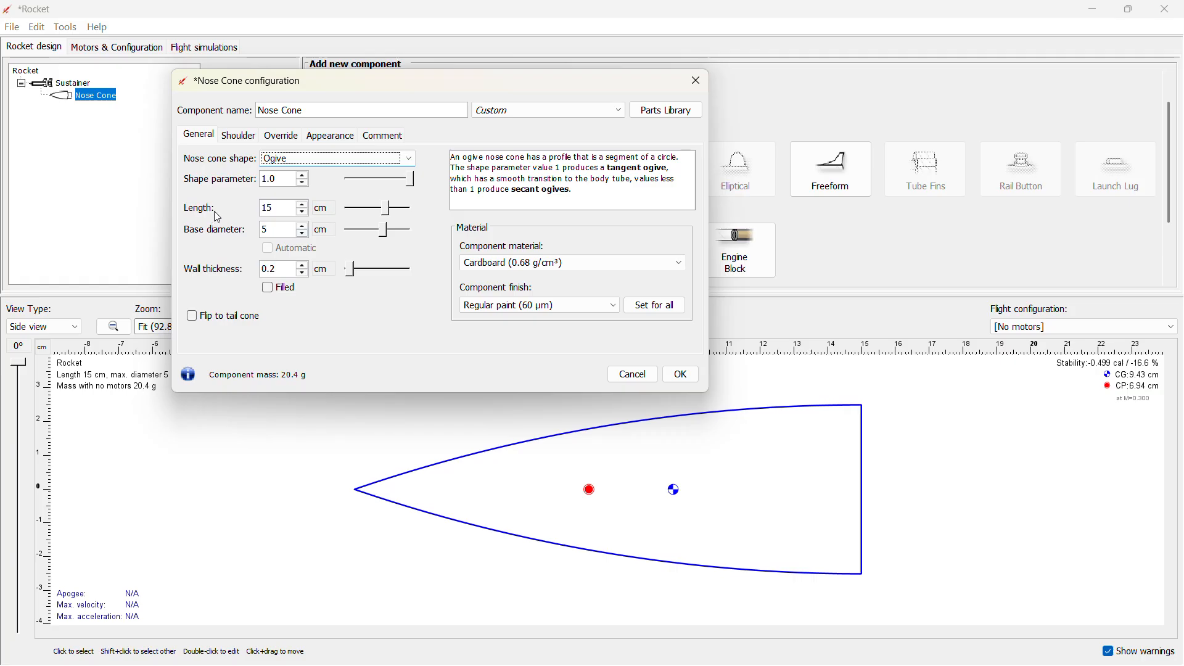
- Set the nose cone's length to 20 cm and its base diameter to 6 cm
left_click(285, 210)
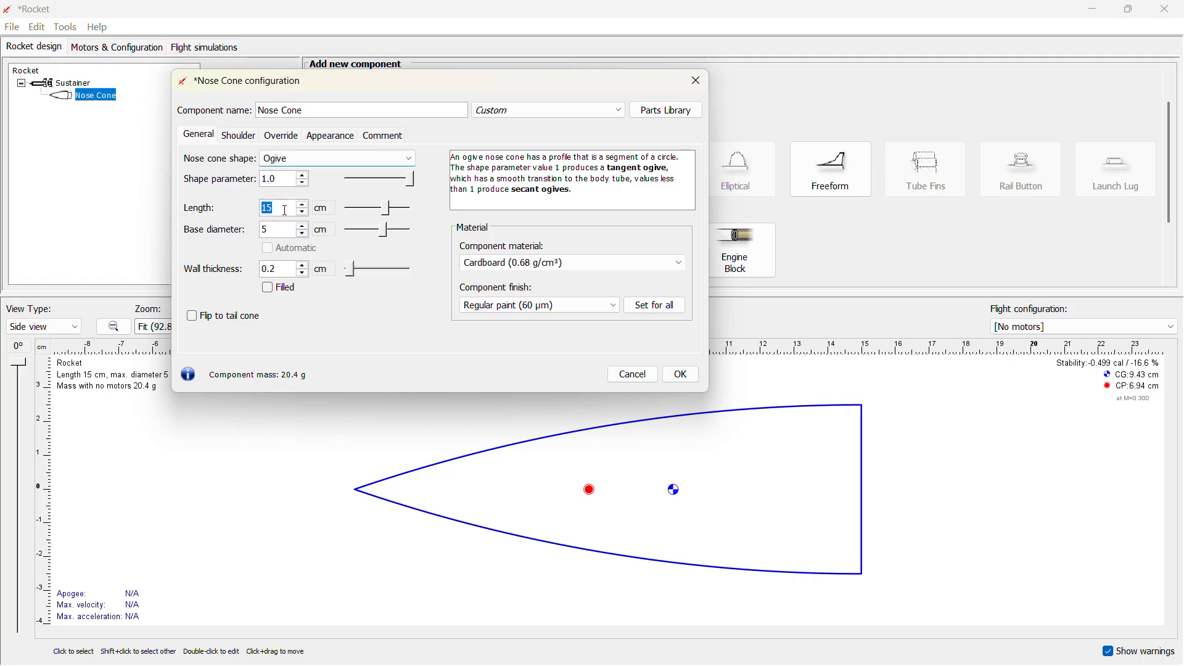
type("20")
left_click(276, 230)
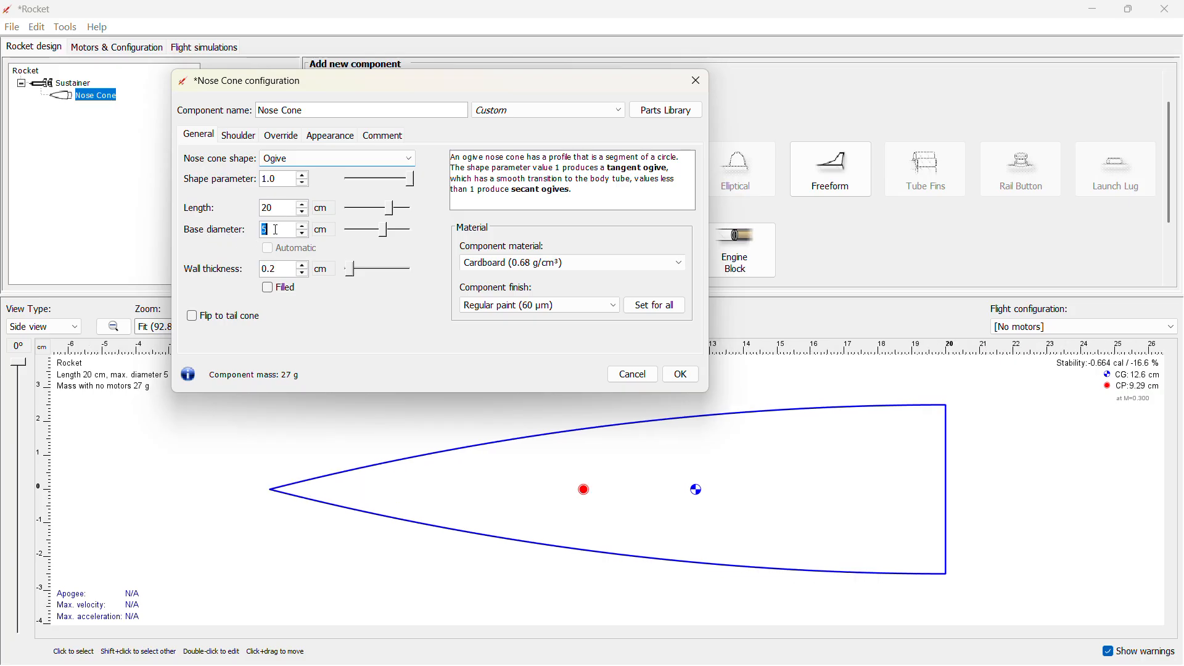
type("6")
left_click(276, 270)
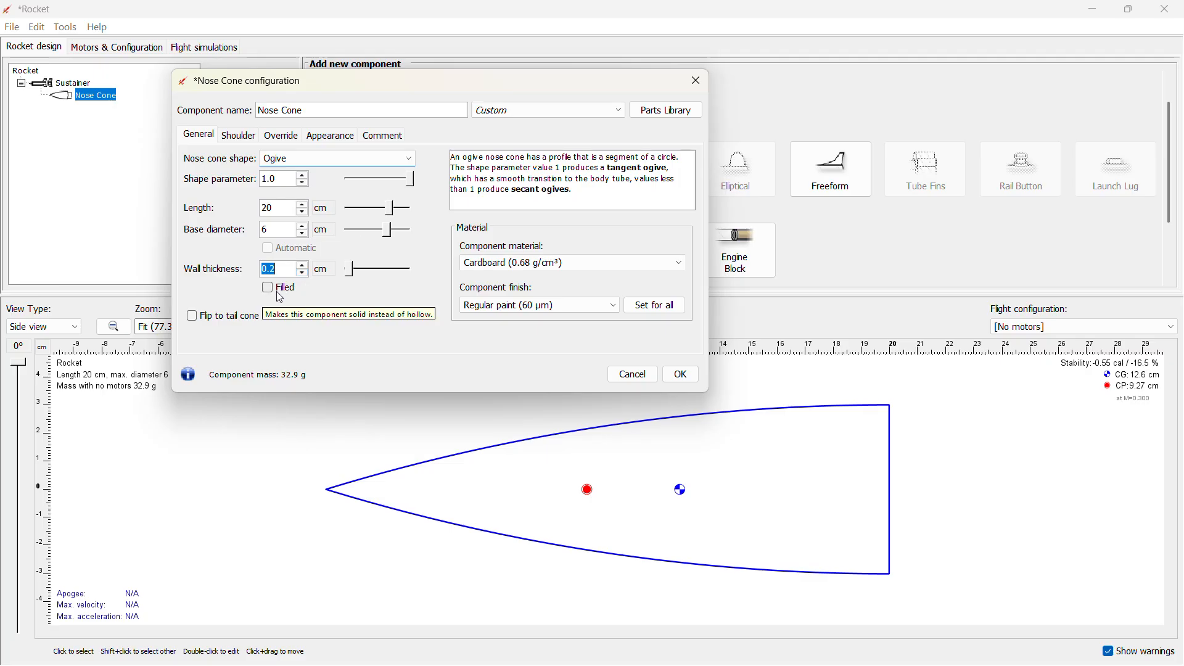
- Inspect the nose cone in the 3D Unfinished view while trying it as a filled solid, and make it hollow again
left_click(29, 335)
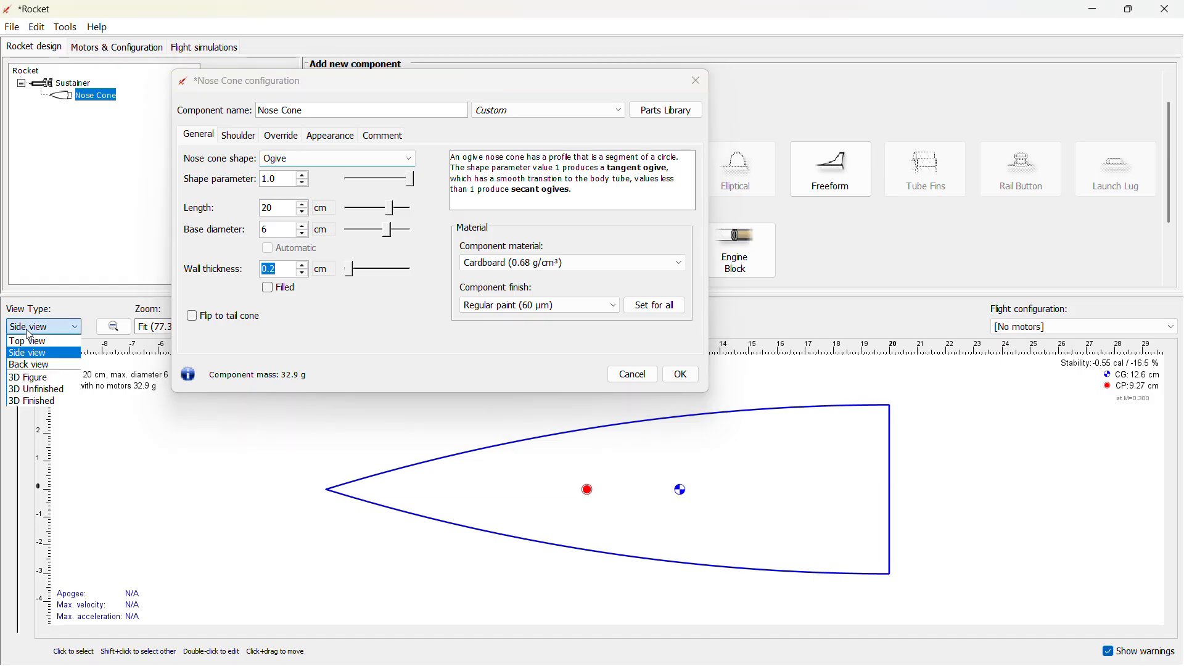
left_click(28, 390)
left_click_drag(610, 507, 568, 454)
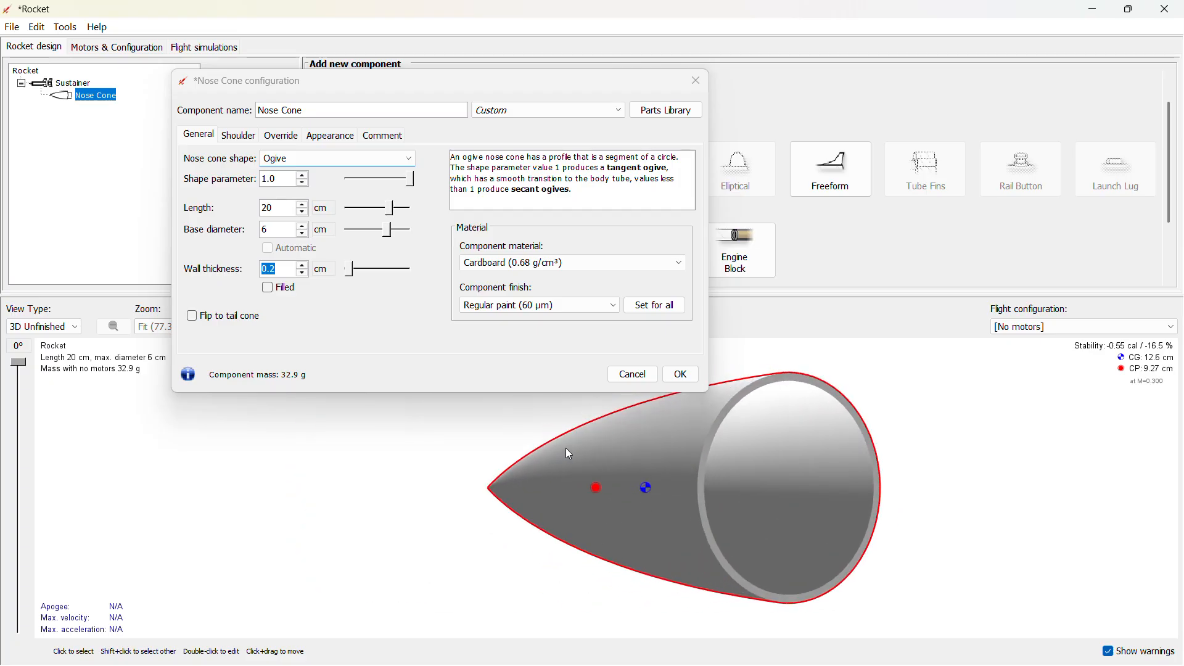
left_click(267, 287)
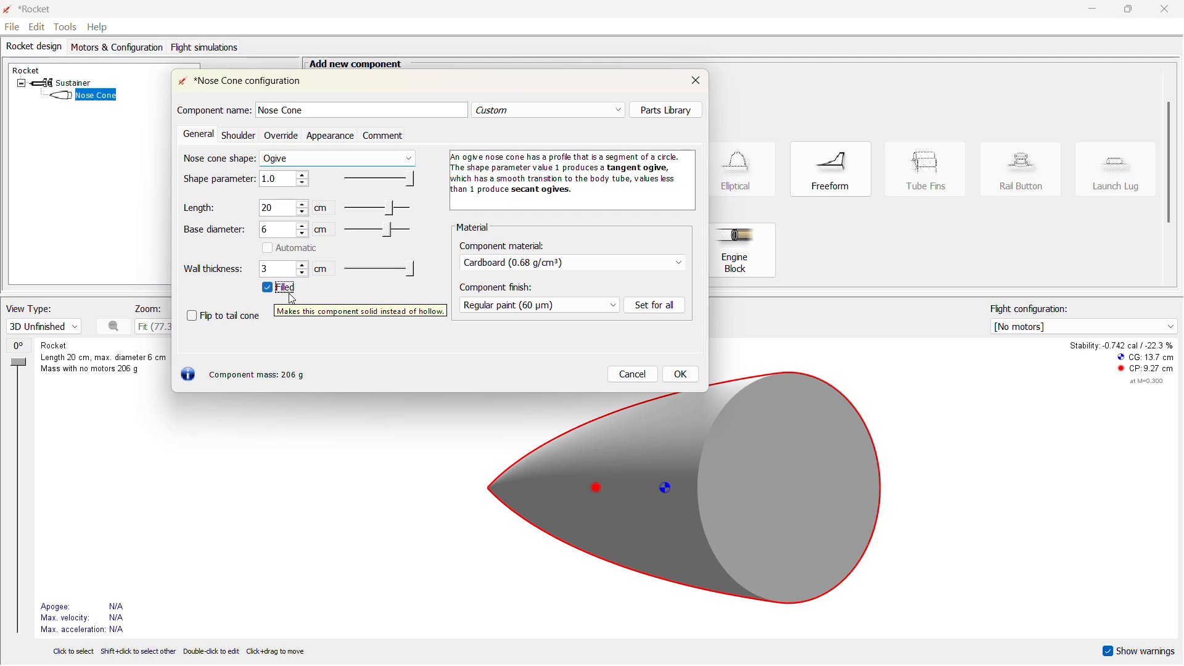
left_click_drag(670, 427, 729, 423)
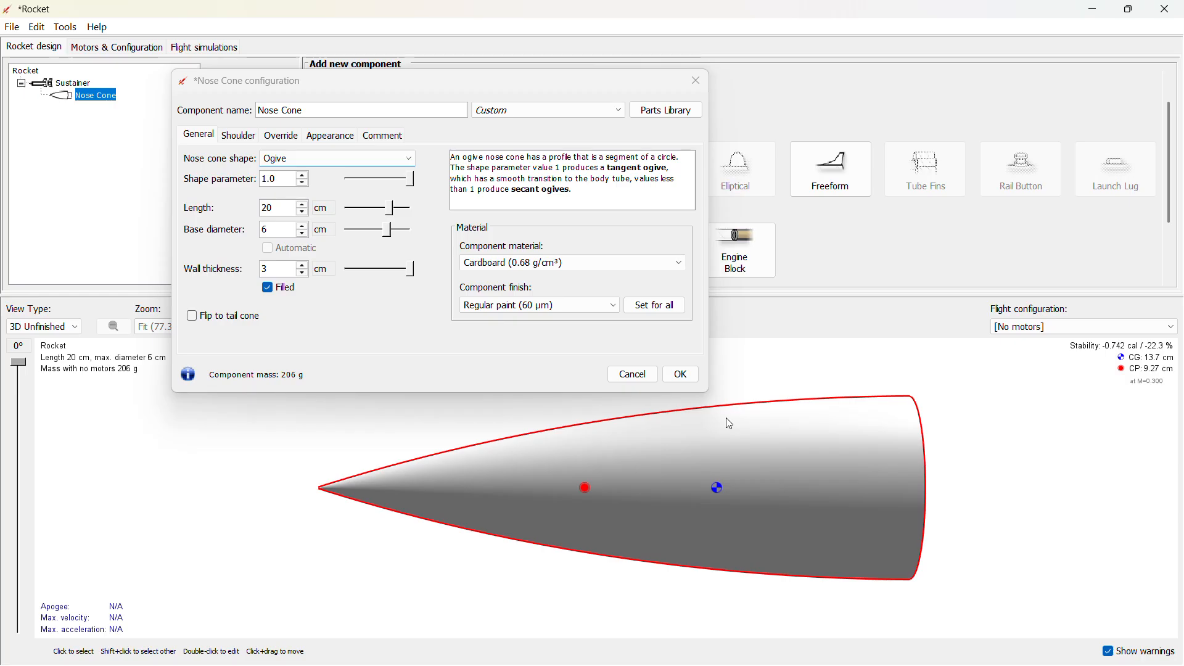
left_click(268, 288)
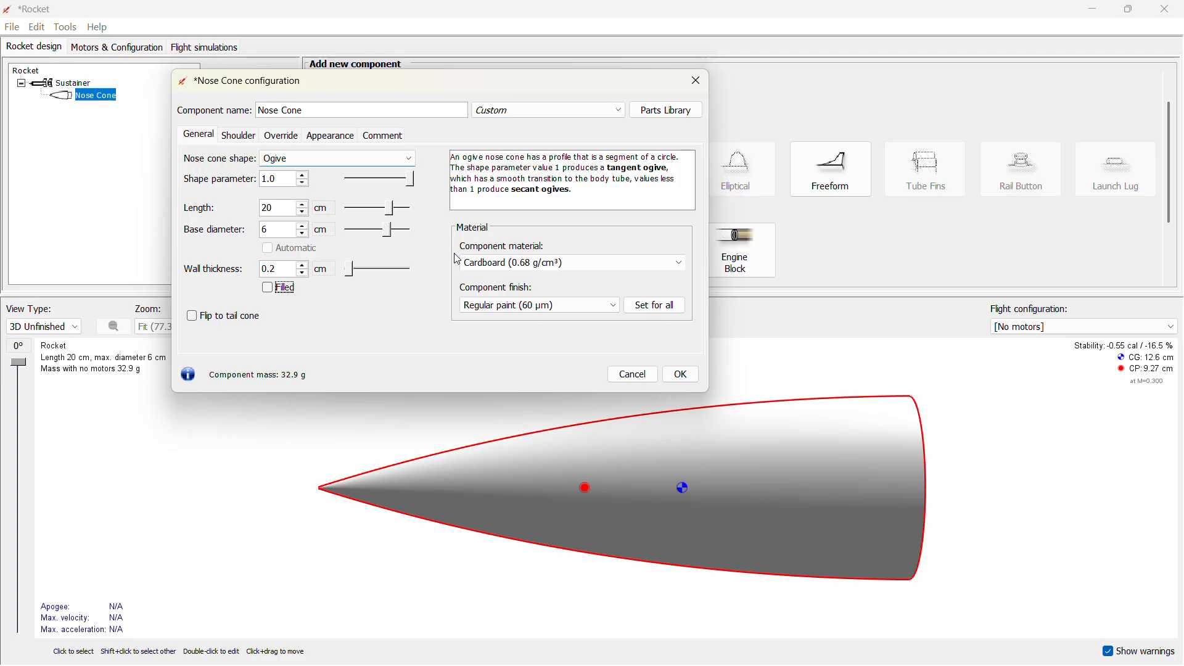
- Set the nose cone's component material to Basswood (0.5 g/cm³)
left_click(500, 265)
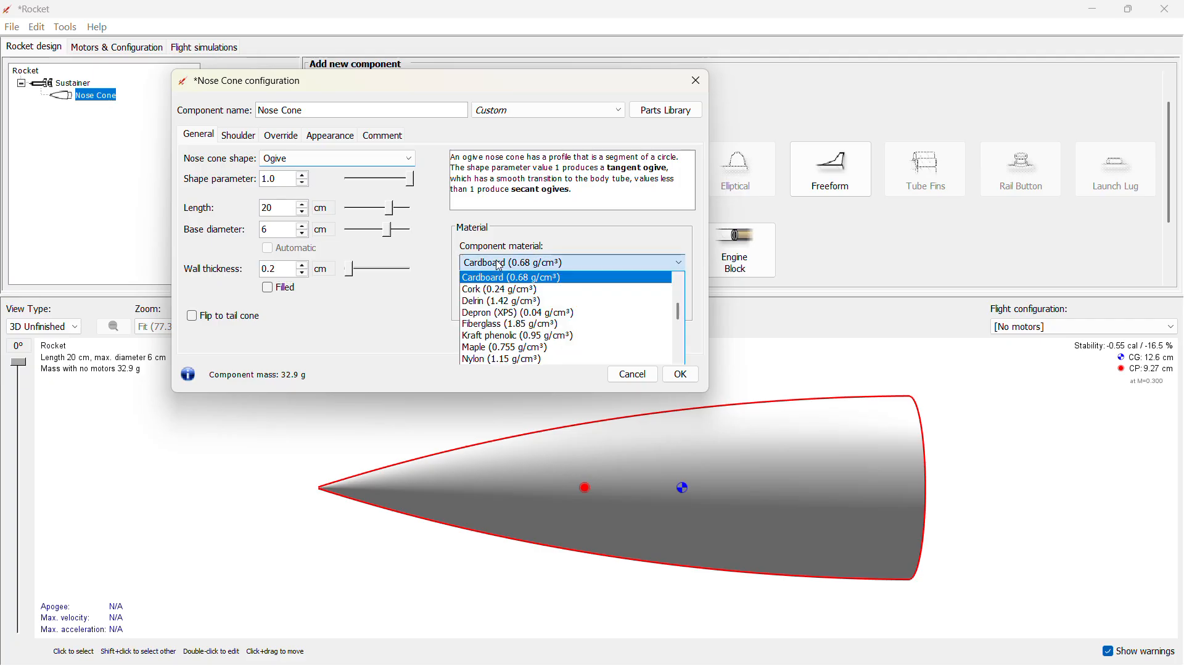
key("b")
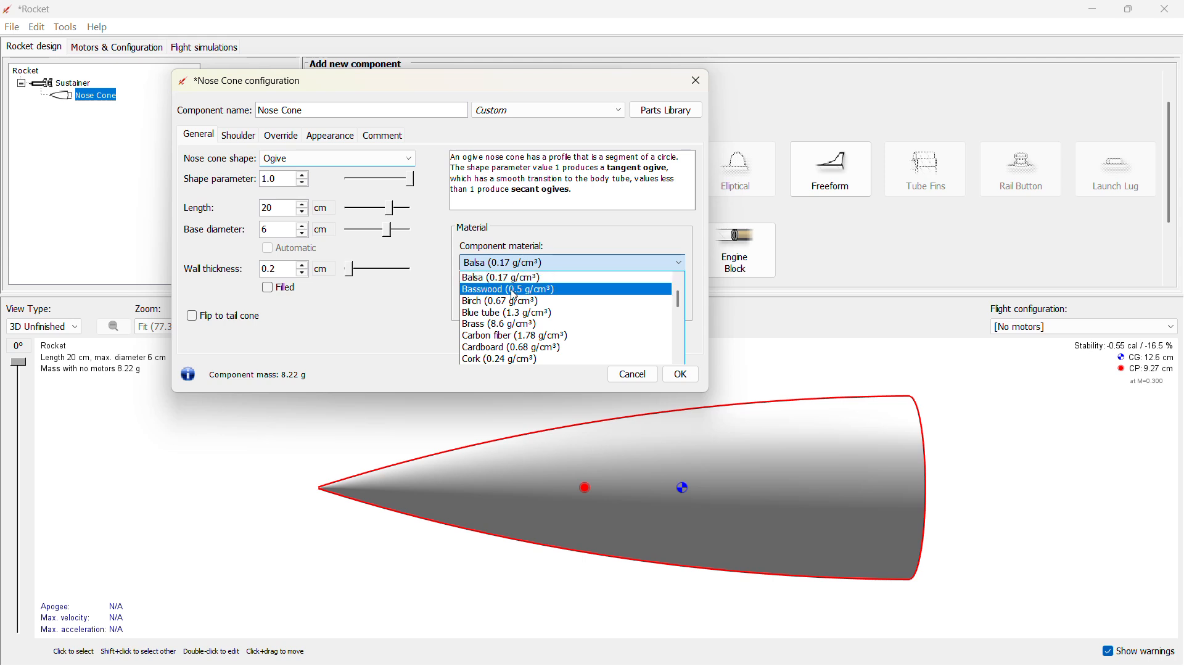
left_click(480, 290)
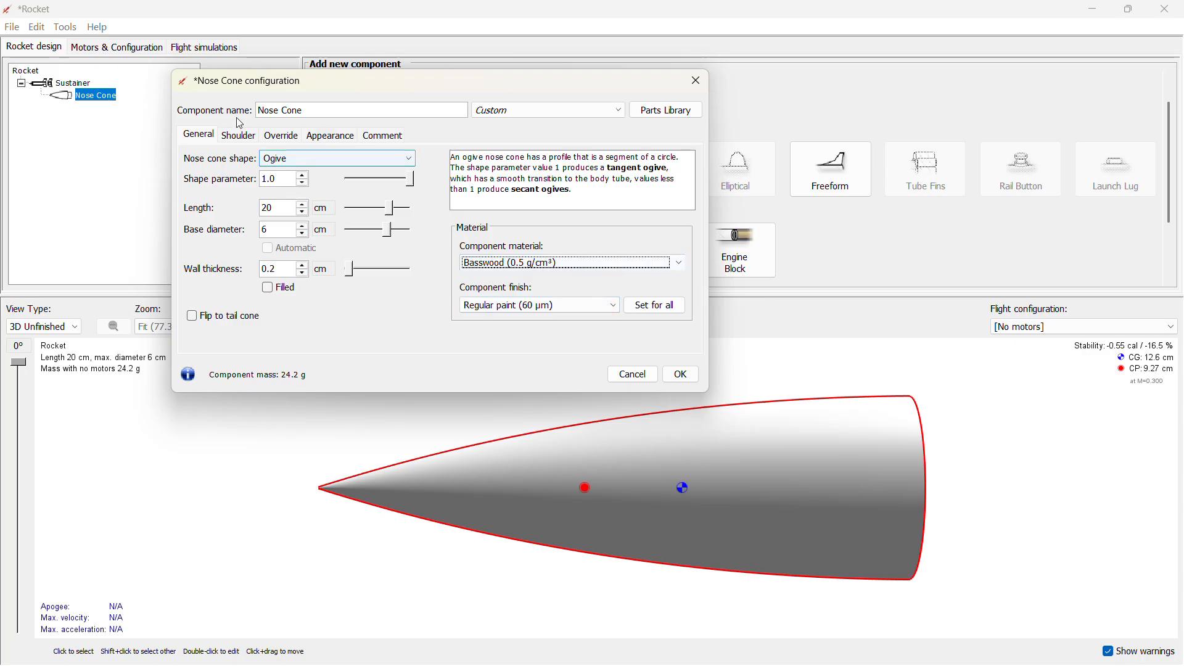
- Set the nose cone's shoulder length to 4 cm and display the rocket in Side view
left_click(226, 141)
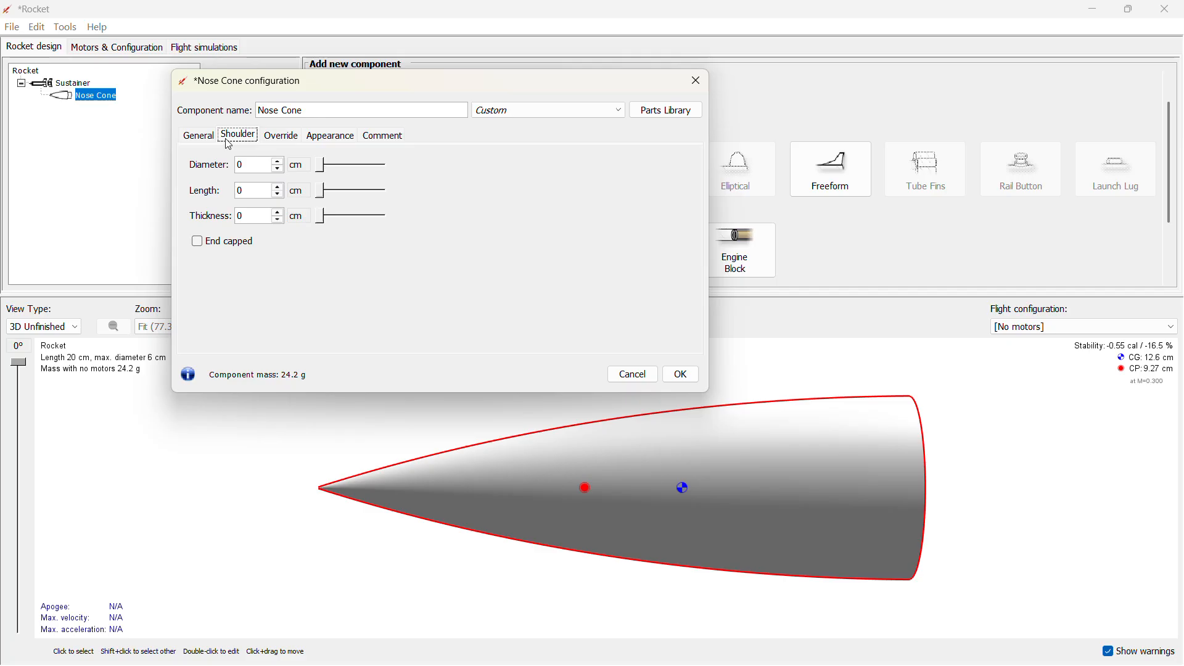
left_click(279, 187)
left_click(277, 187)
left_click(278, 187)
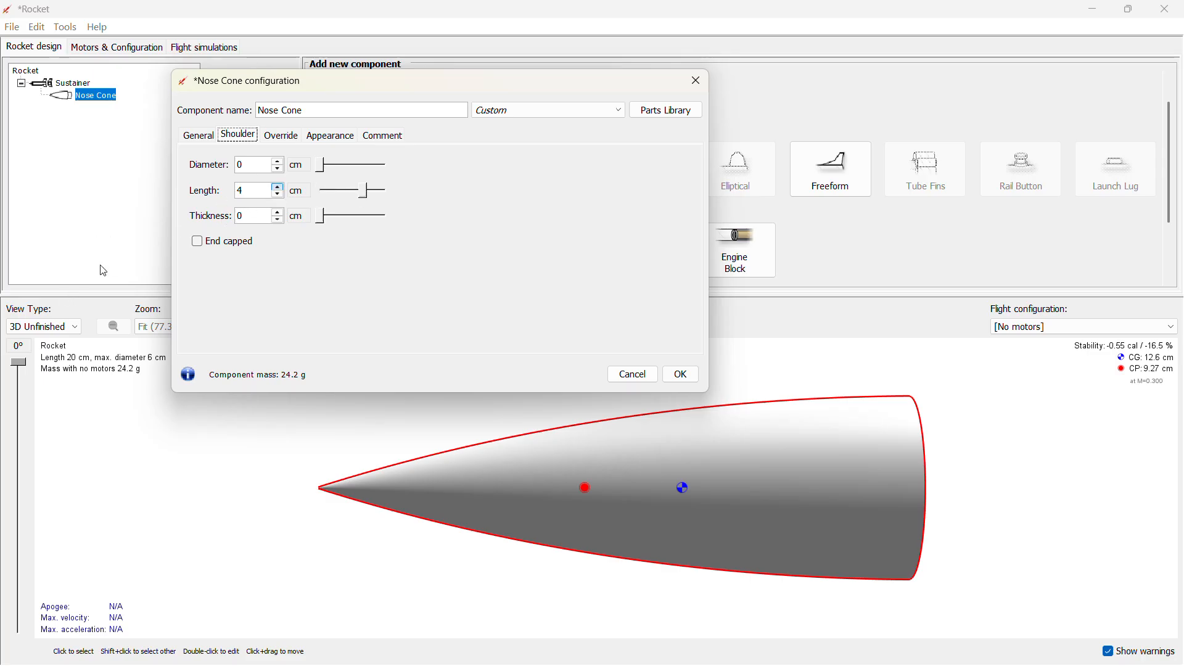
left_click(62, 329)
left_click(25, 352)
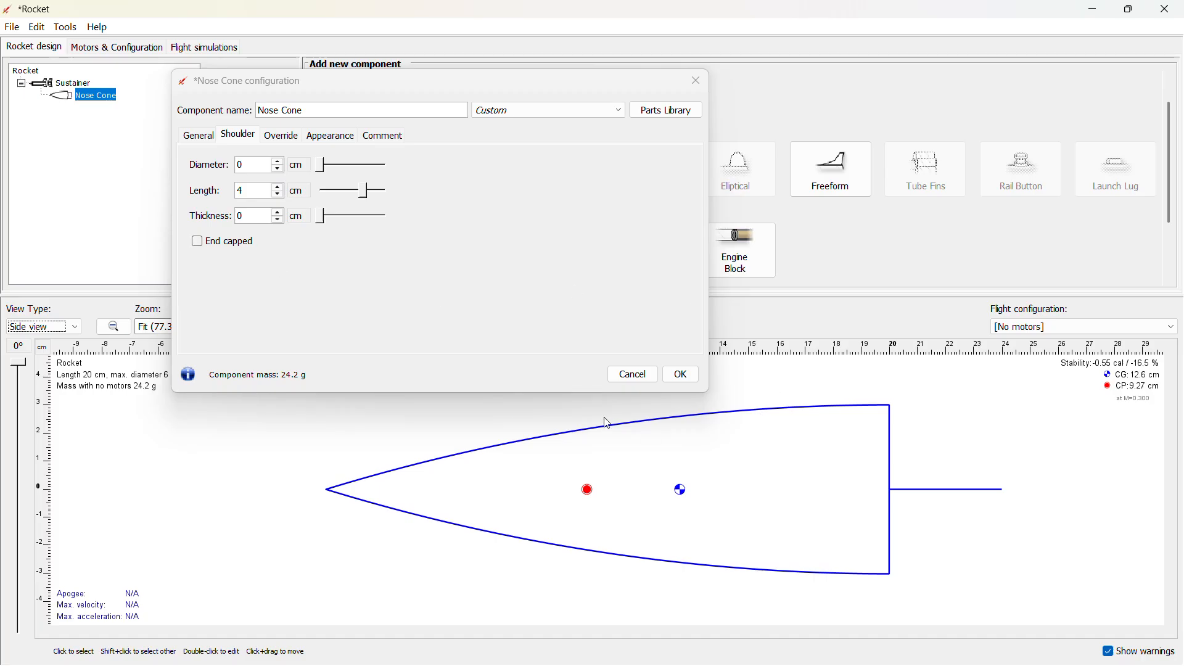
- Set the nose cone shoulder's diameter to 5.6 cm and its thickness to 0.2 cm
left_click(252, 165)
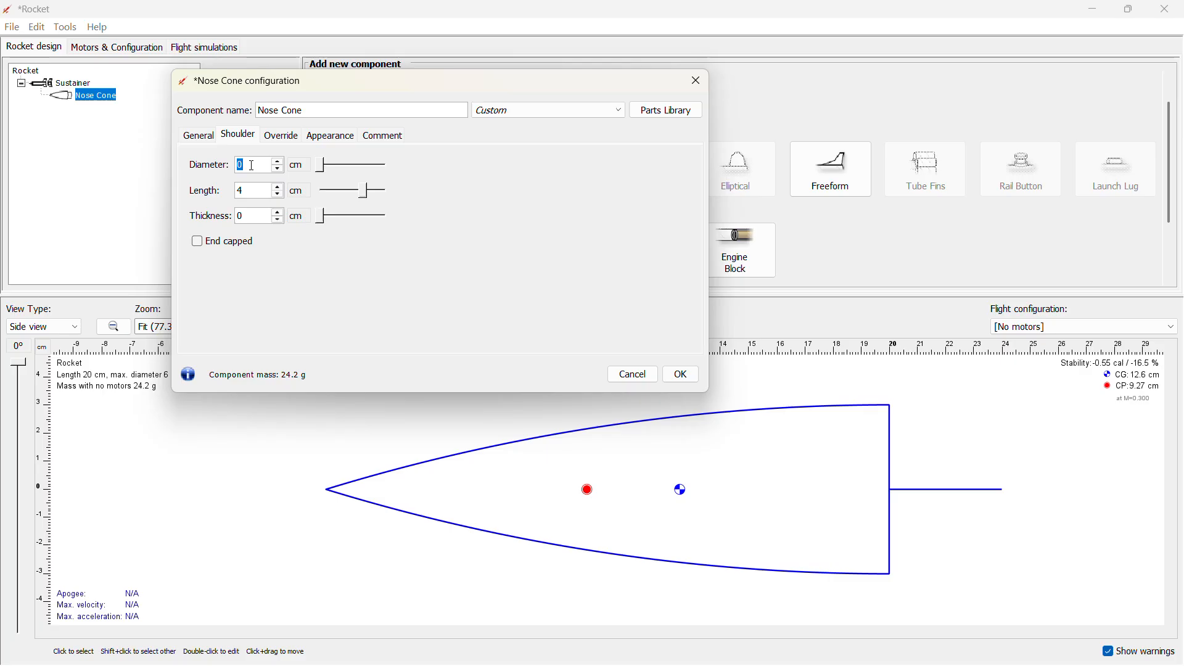
type("5.4")
key("BackSpace")
type("6")
left_click(247, 215)
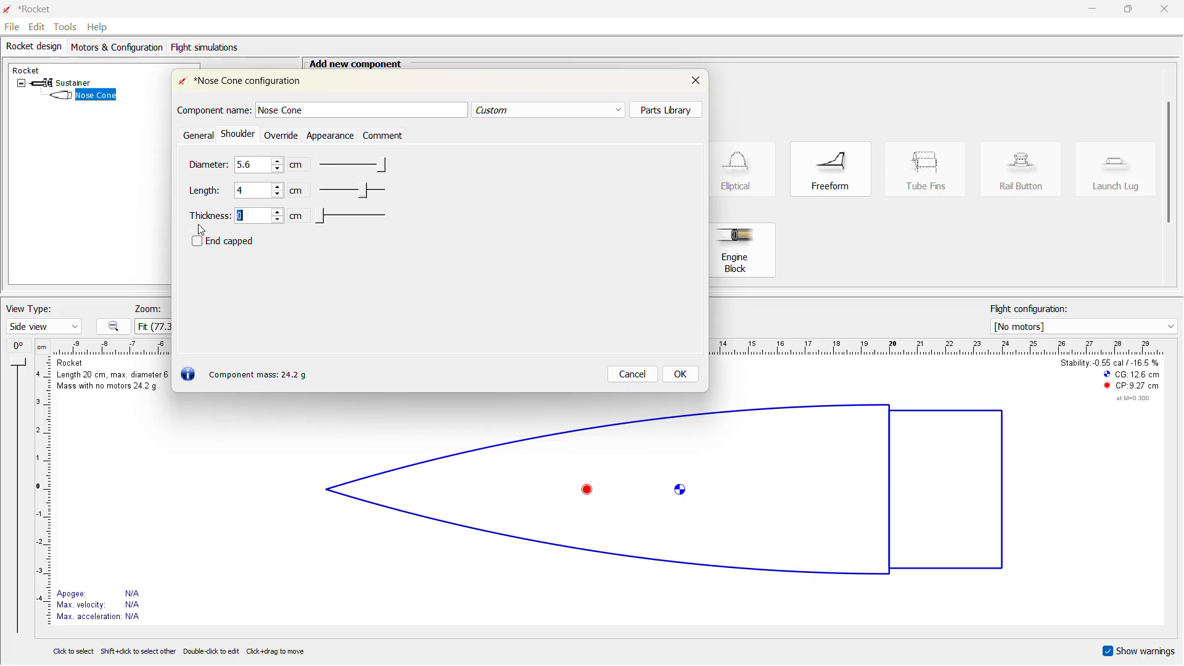
left_click(252, 213)
type(".2")
- Try the end cap option on the nose cone's shoulder and leave the end uncapped
left_click(196, 243)
left_click(197, 244)
left_click(197, 246)
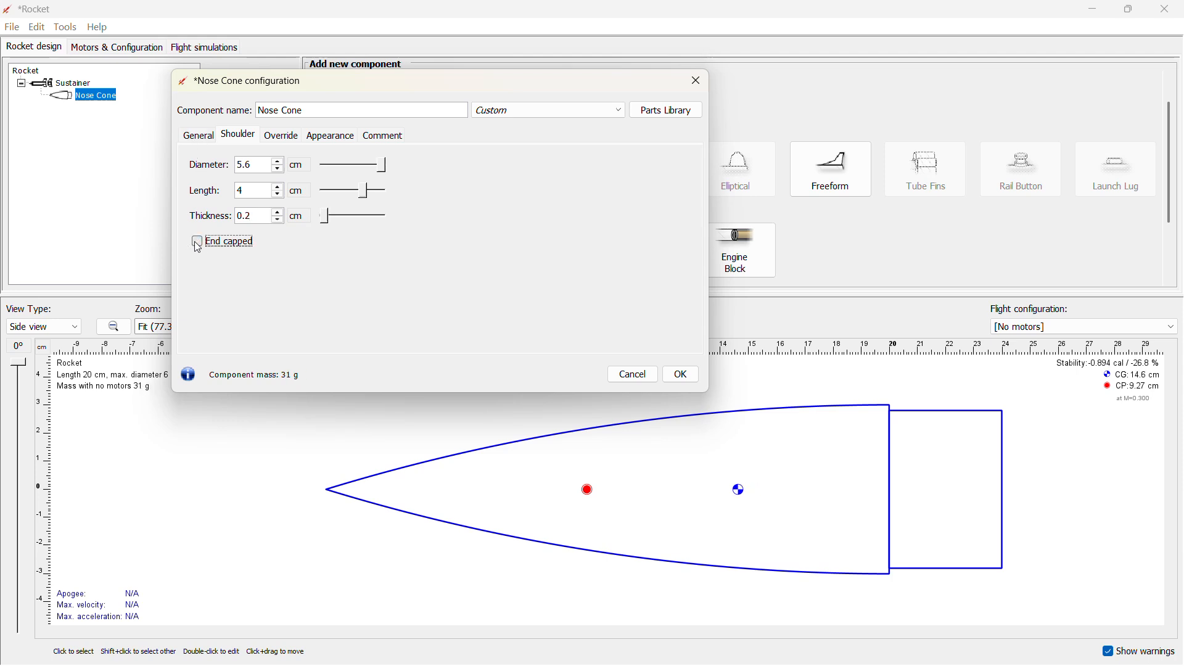
- Enable the mass override for the nose cone
left_click(198, 134)
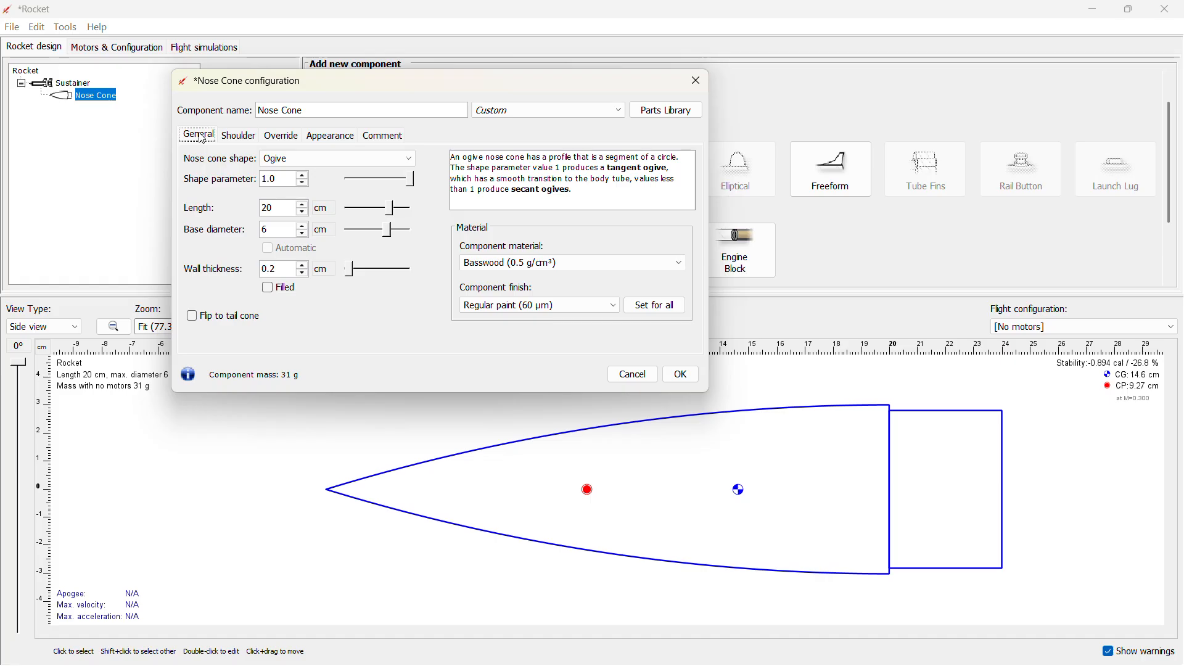
left_click(274, 137)
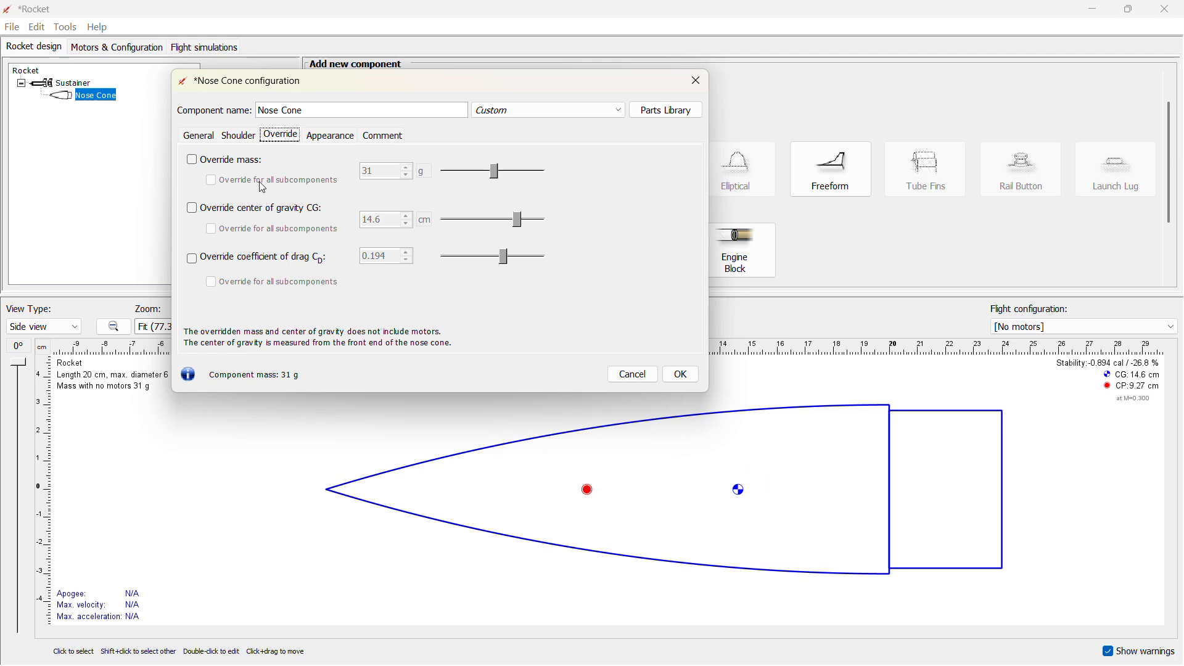
left_click(198, 160)
left_click(198, 160)
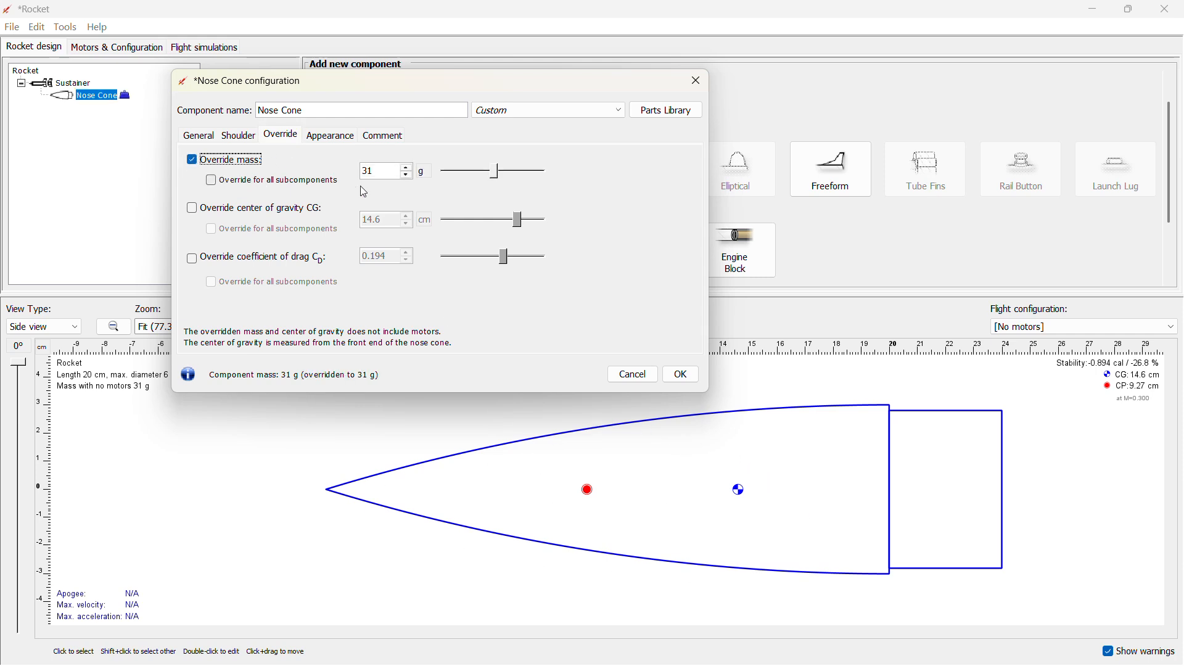
- Try raising the nose cone's overridden mass, and switch the mass override off
left_click(405, 168)
left_click(406, 167)
left_click(405, 167)
left_click(405, 167)
left_click(405, 168)
left_click(405, 168)
left_click(405, 168)
left_click(192, 162)
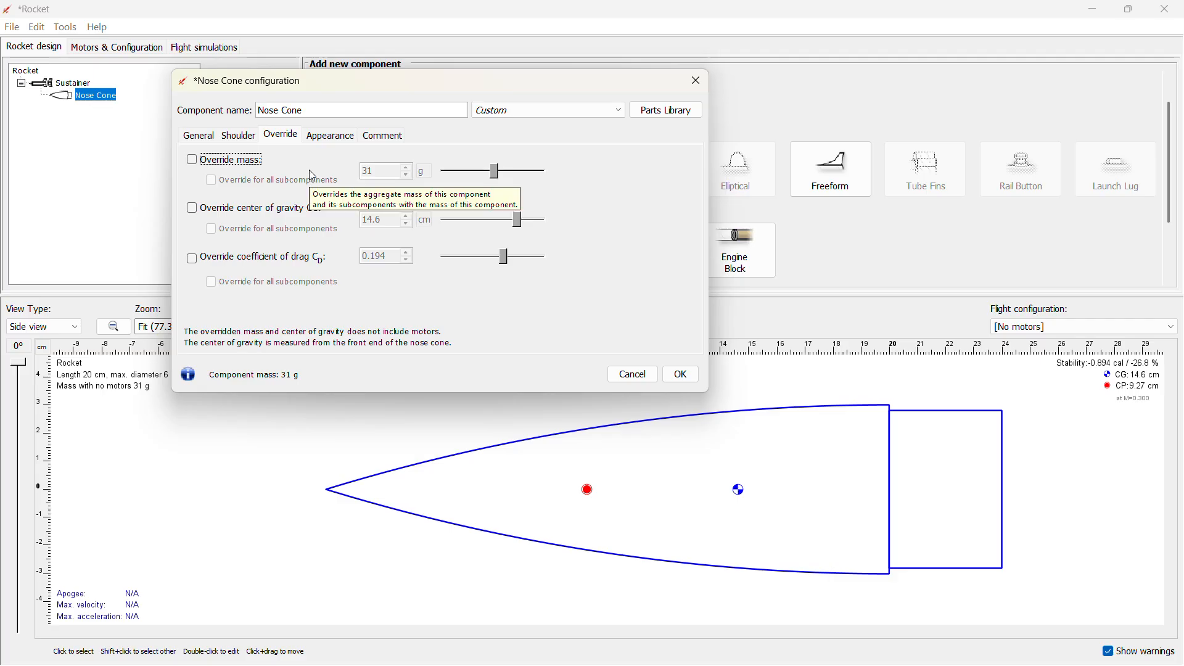
- Try a light green component color for the nose cone's figure style and cancel the color choice
left_click(331, 136)
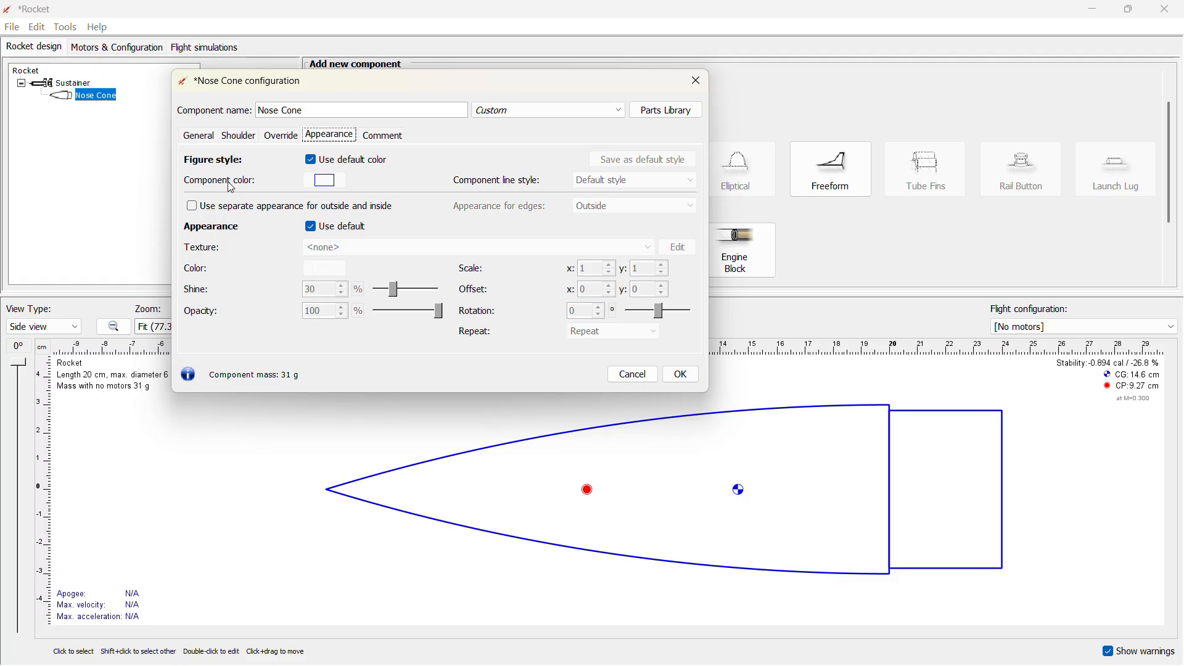
left_click(307, 161)
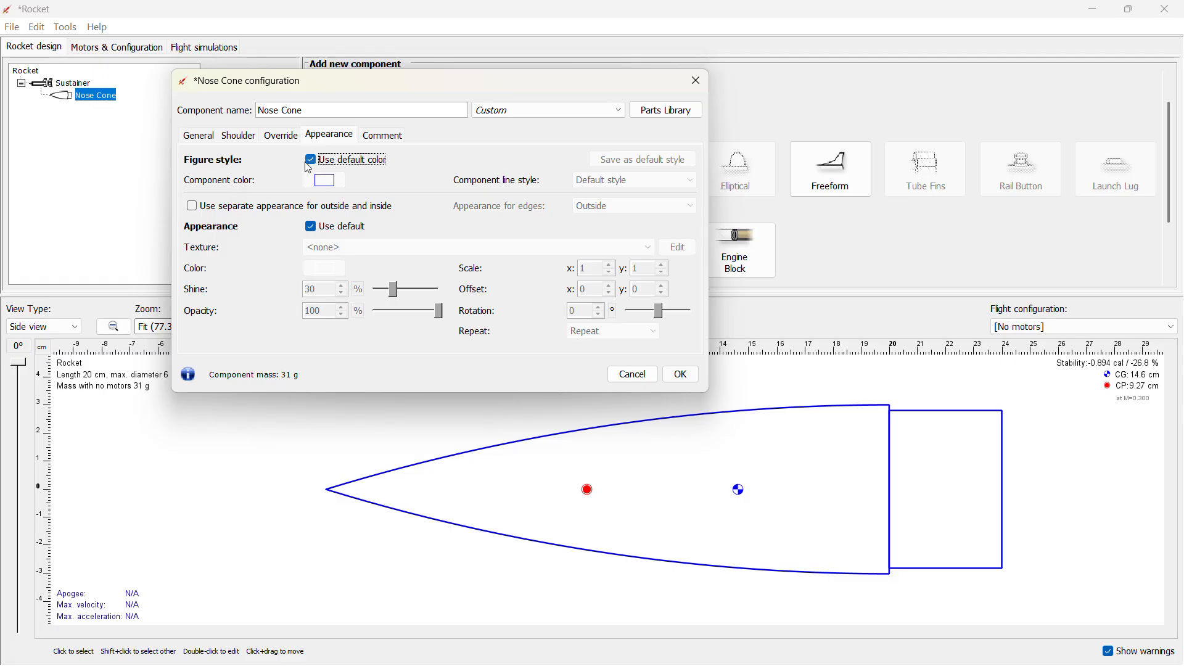
left_click(309, 160)
left_click(325, 180)
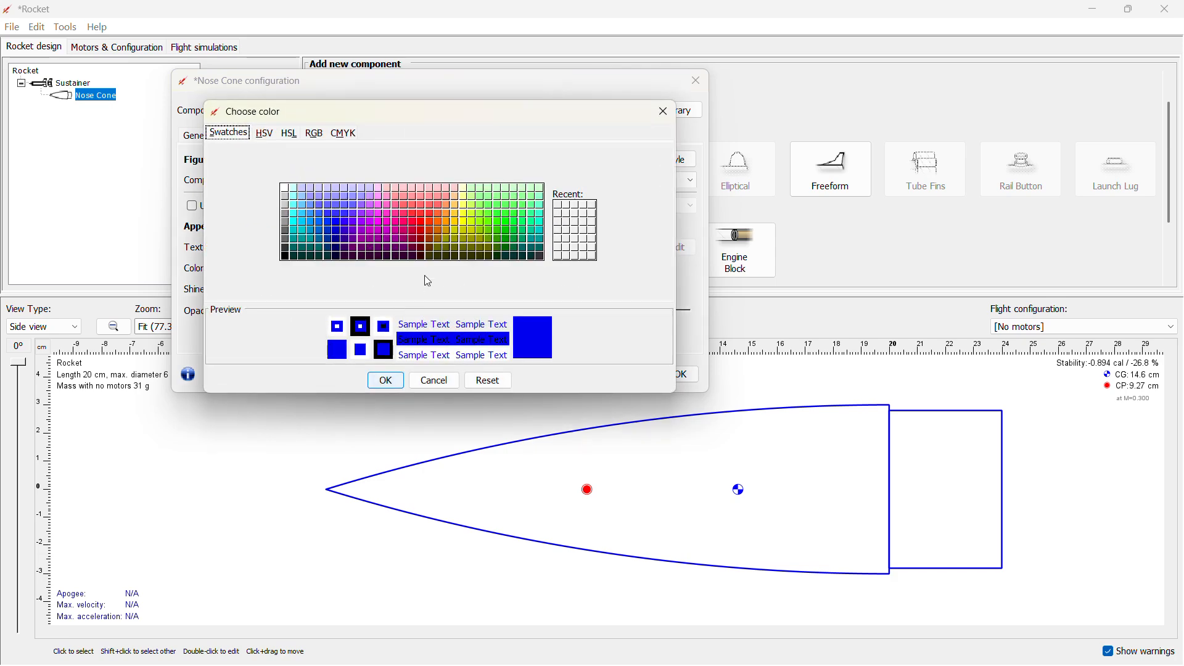
left_click(480, 214)
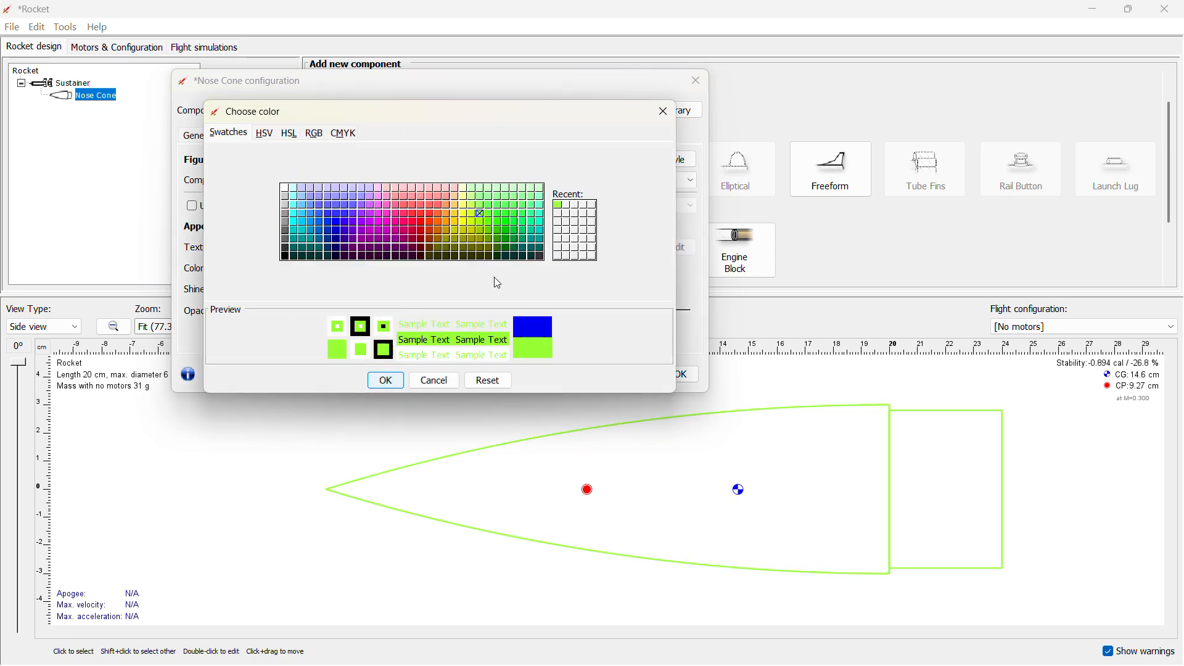
left_click(439, 382)
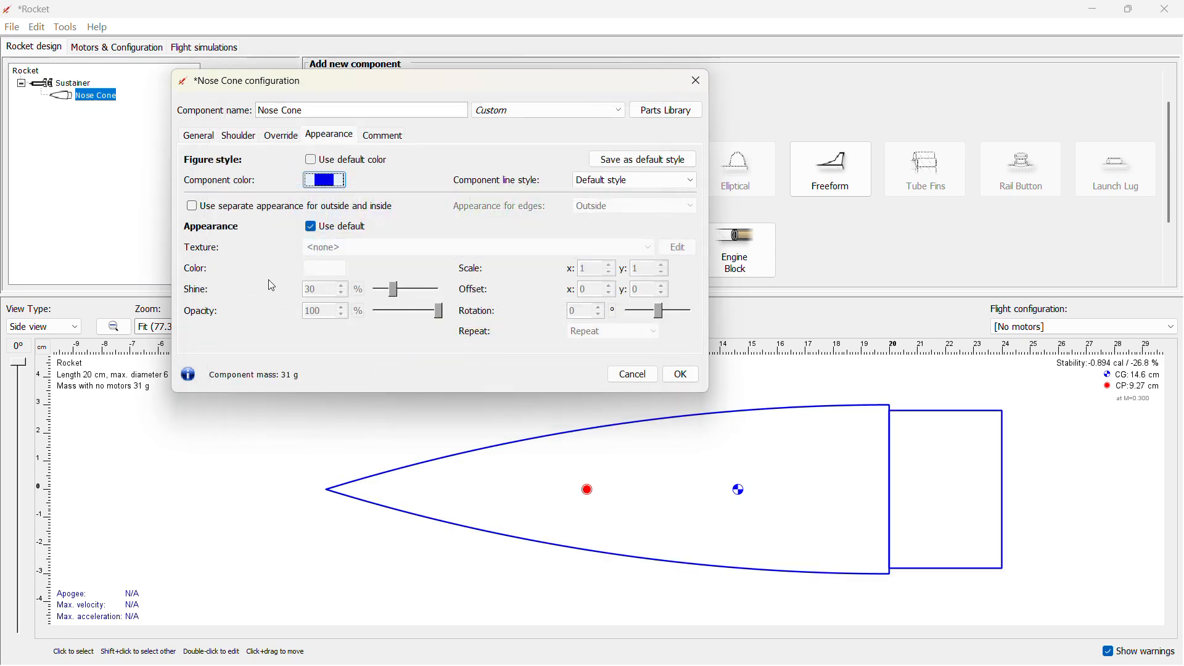
- Try a non-default appearance with no texture on the nose cone, and restore the default appearance and figure color
left_click(310, 227)
left_click(320, 251)
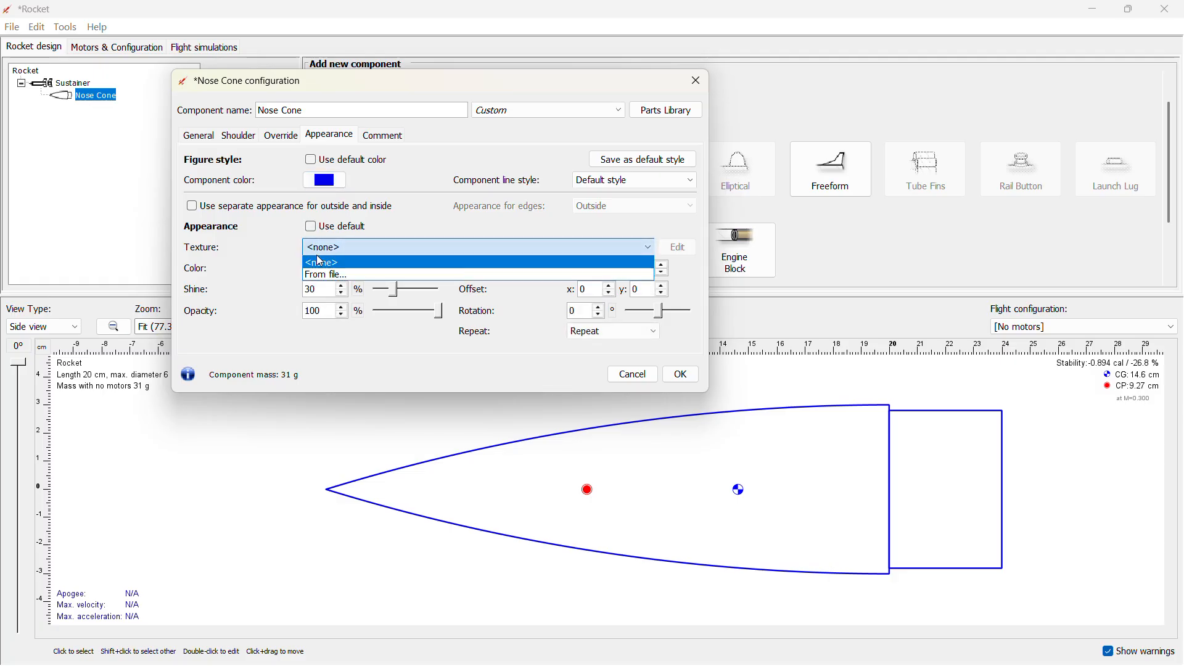
left_click(336, 263)
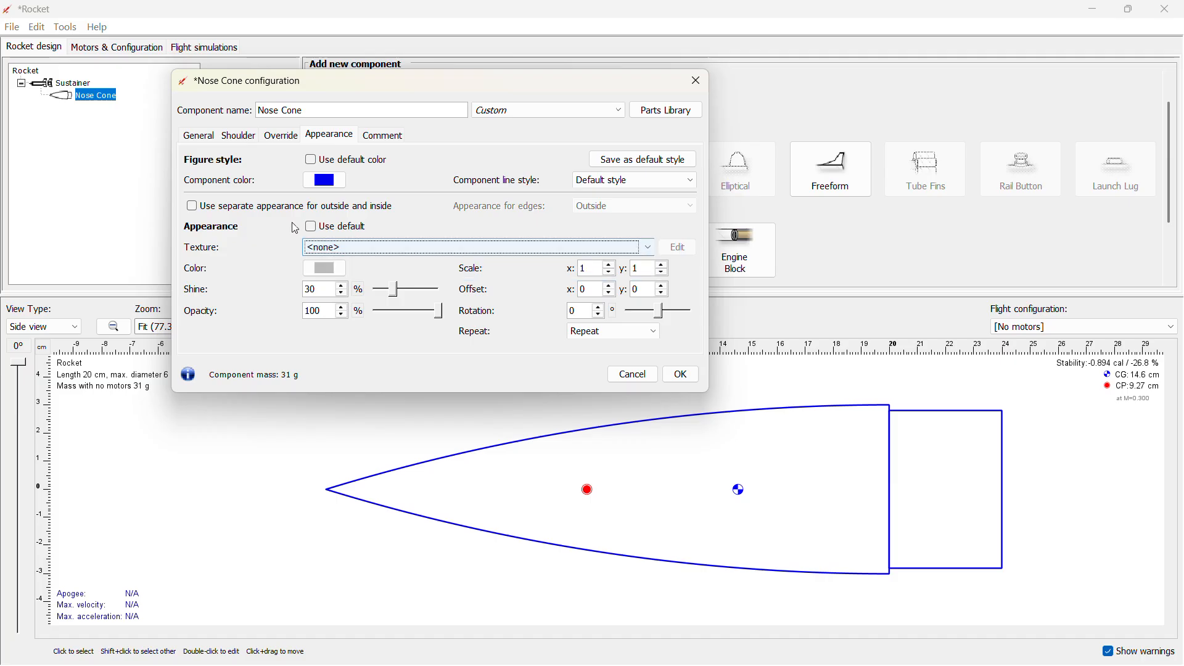
left_click(318, 233)
left_click(328, 162)
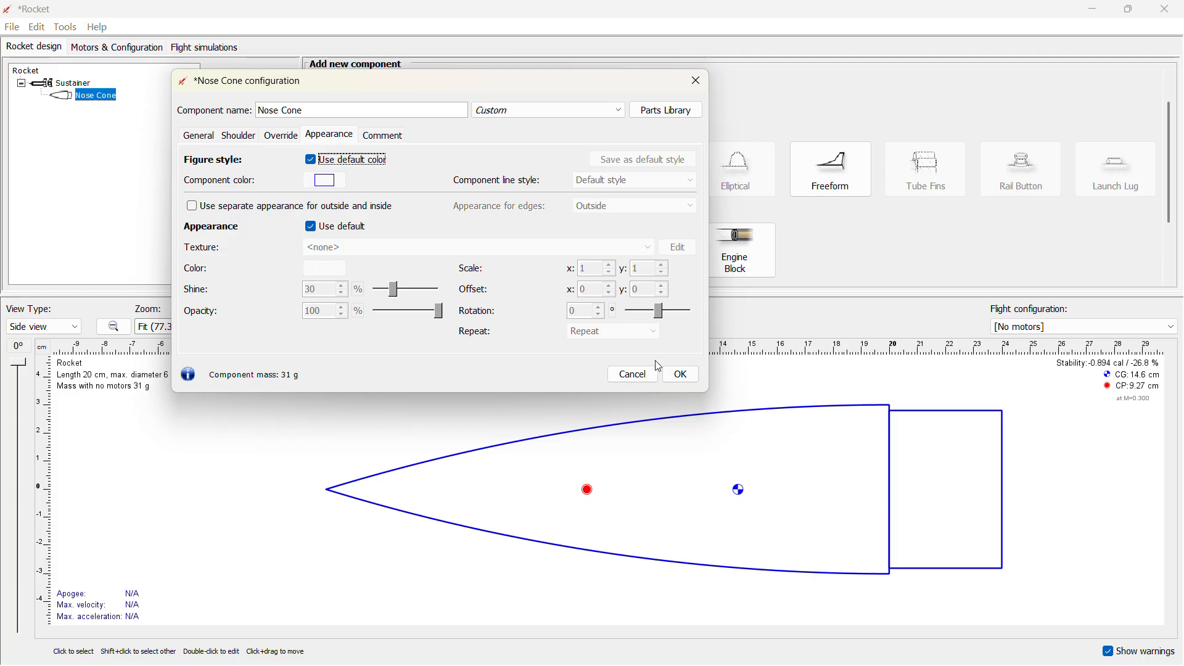
- Add the comment "nose cone is made up od basswood" to the nose cone and accept its configuration
left_click(382, 139)
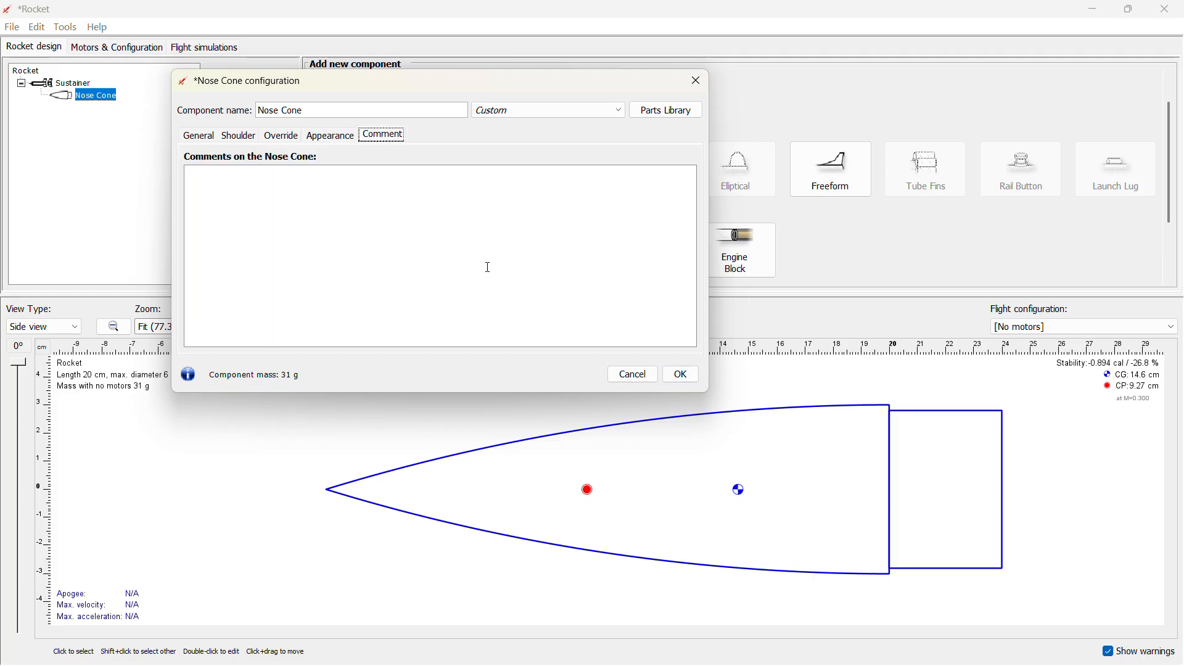
left_click(431, 195)
type("nose cone is made up od basswood")
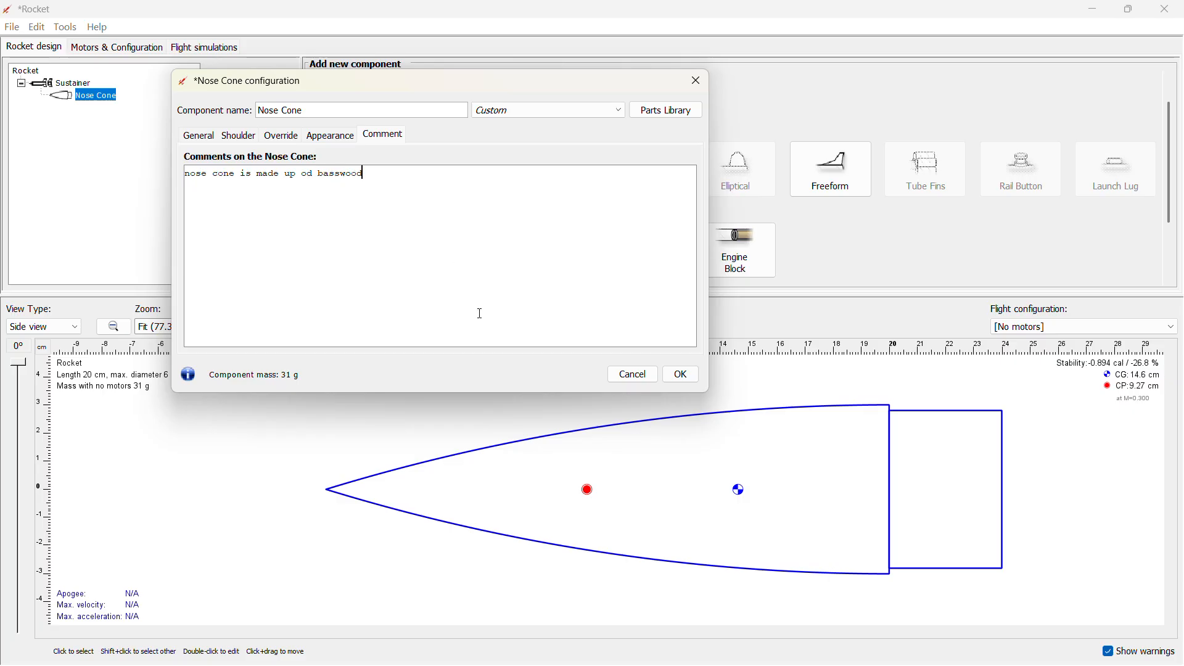
left_click(679, 379)
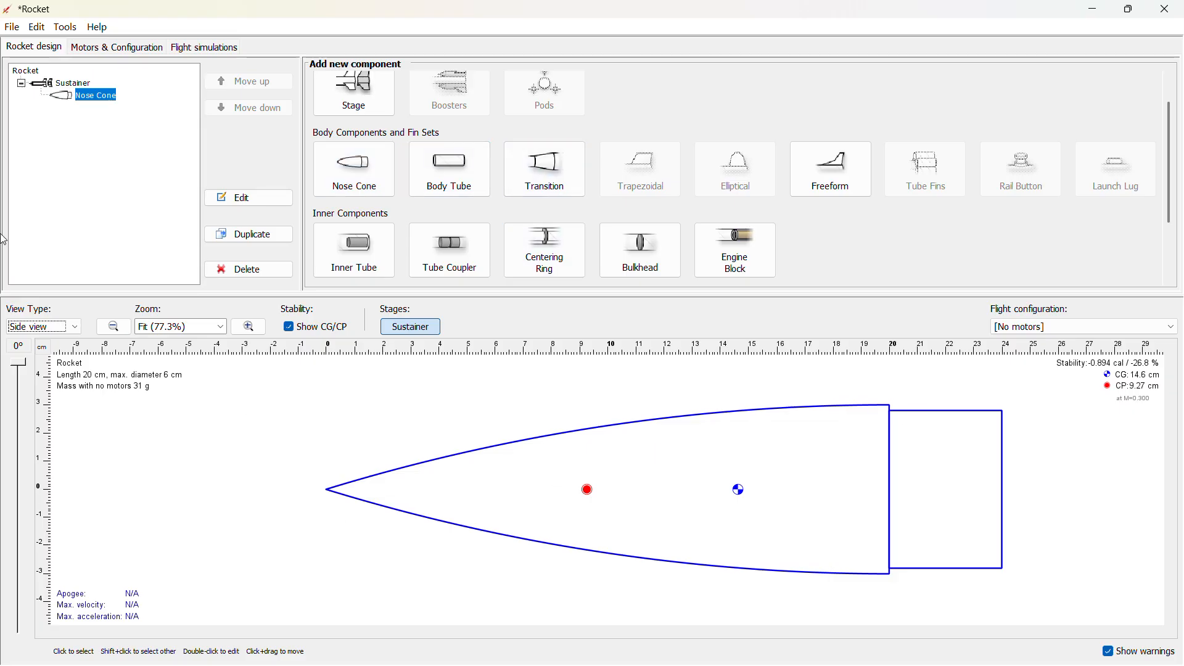
- Examine the nose cone in Back view and Top view
left_click(42, 327)
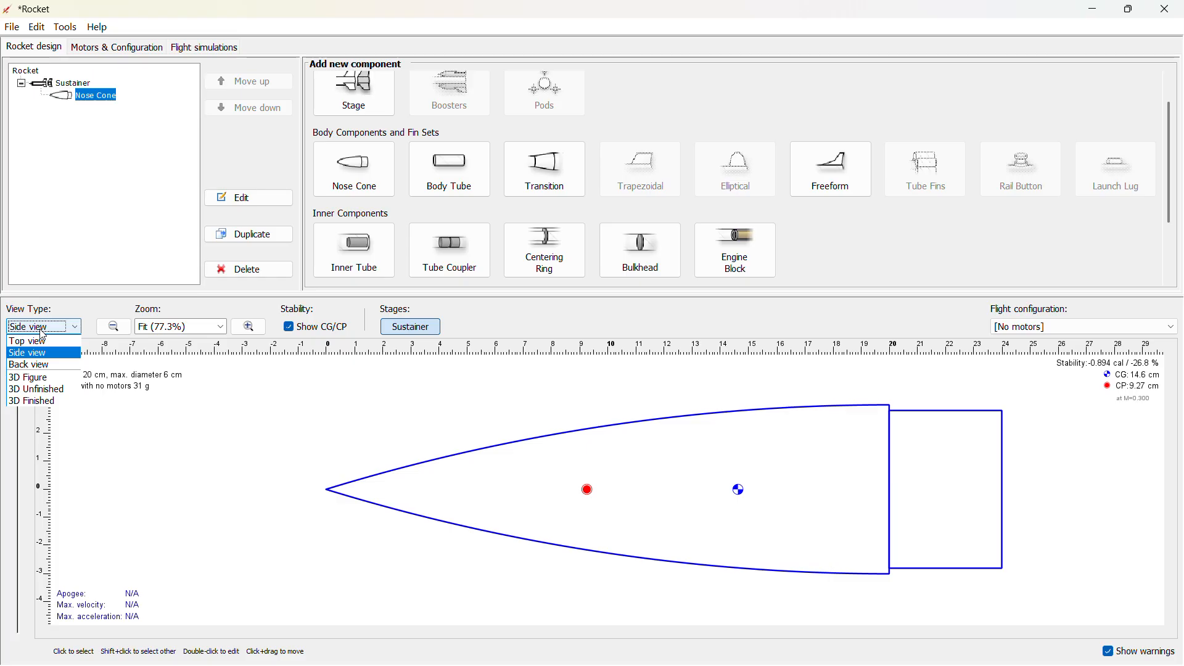
left_click(43, 365)
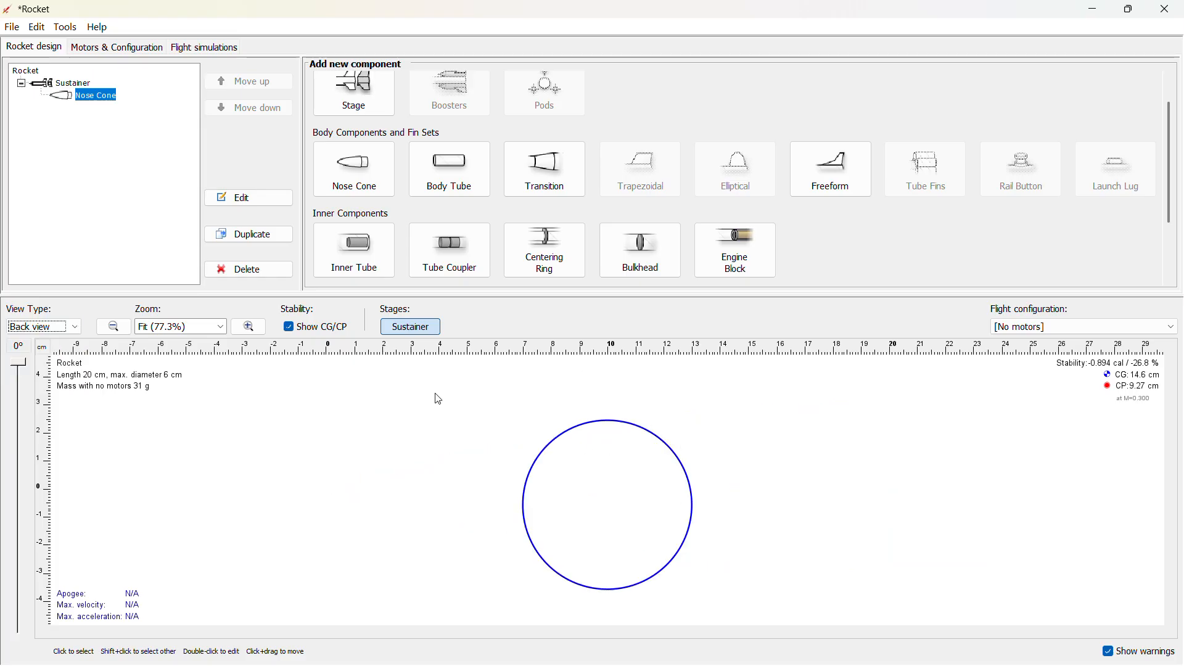
left_click(49, 327)
left_click(51, 339)
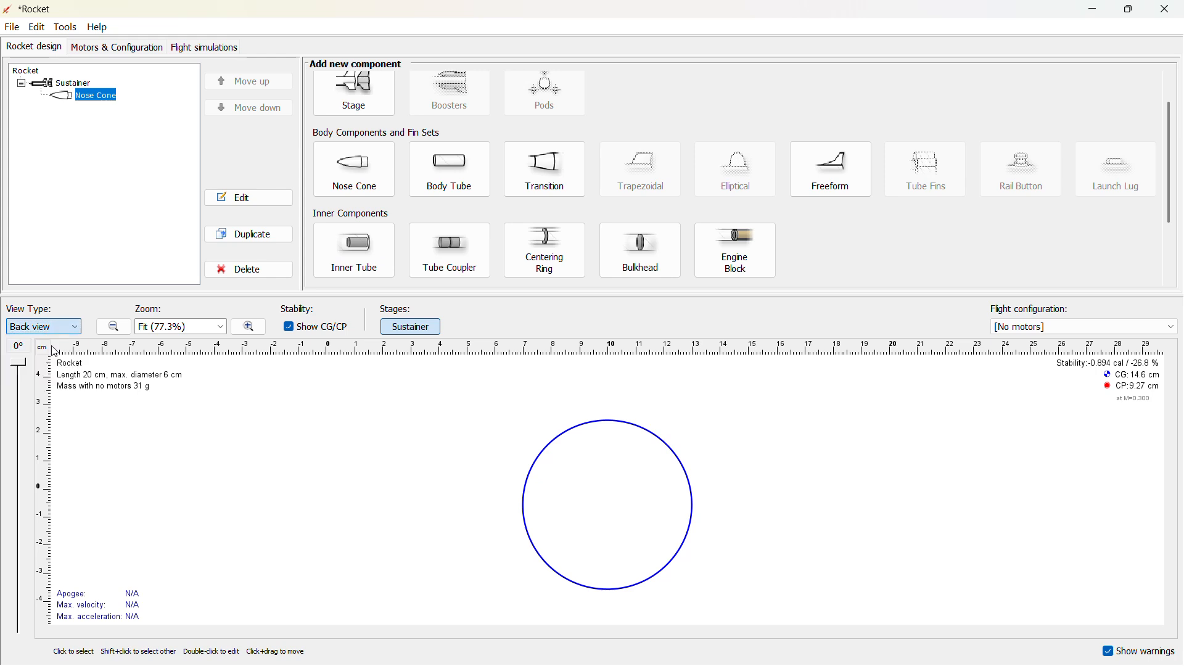
- Examine the nose cone from different angles in the 3D Figure, 3D Unfinished and 3D Finished views, and return to Side view
left_click(52, 327)
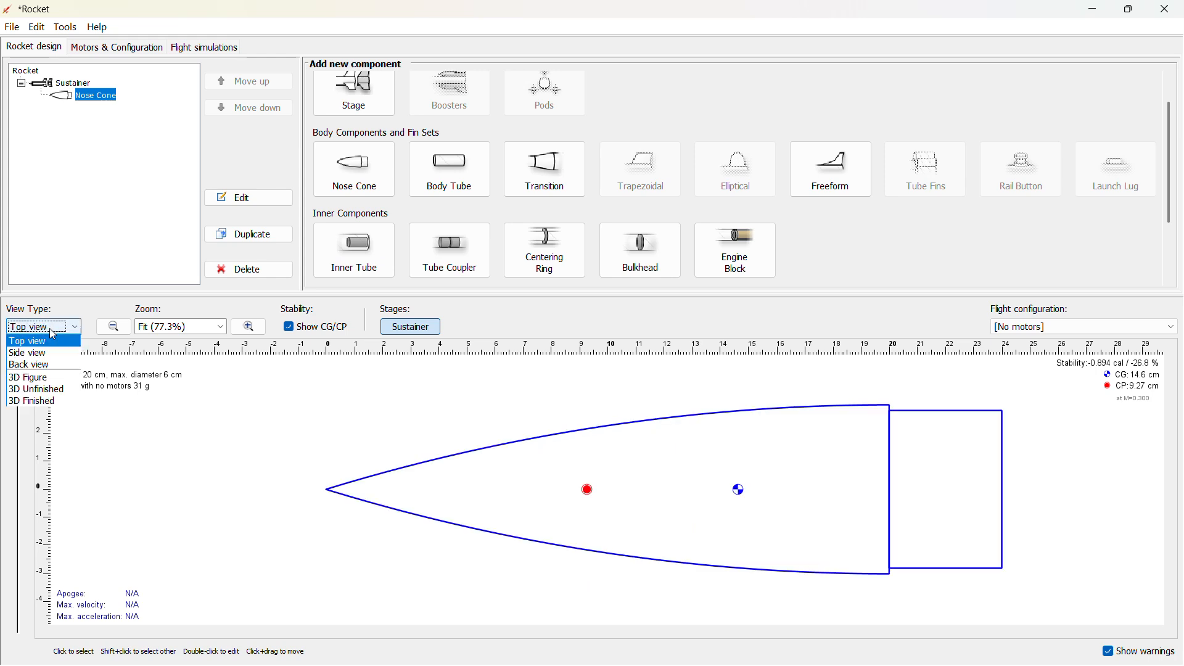
left_click(53, 377)
left_click_drag(436, 450, 322, 442)
left_click(43, 327)
left_click(44, 390)
left_click_drag(473, 418, 289, 419)
left_click(54, 328)
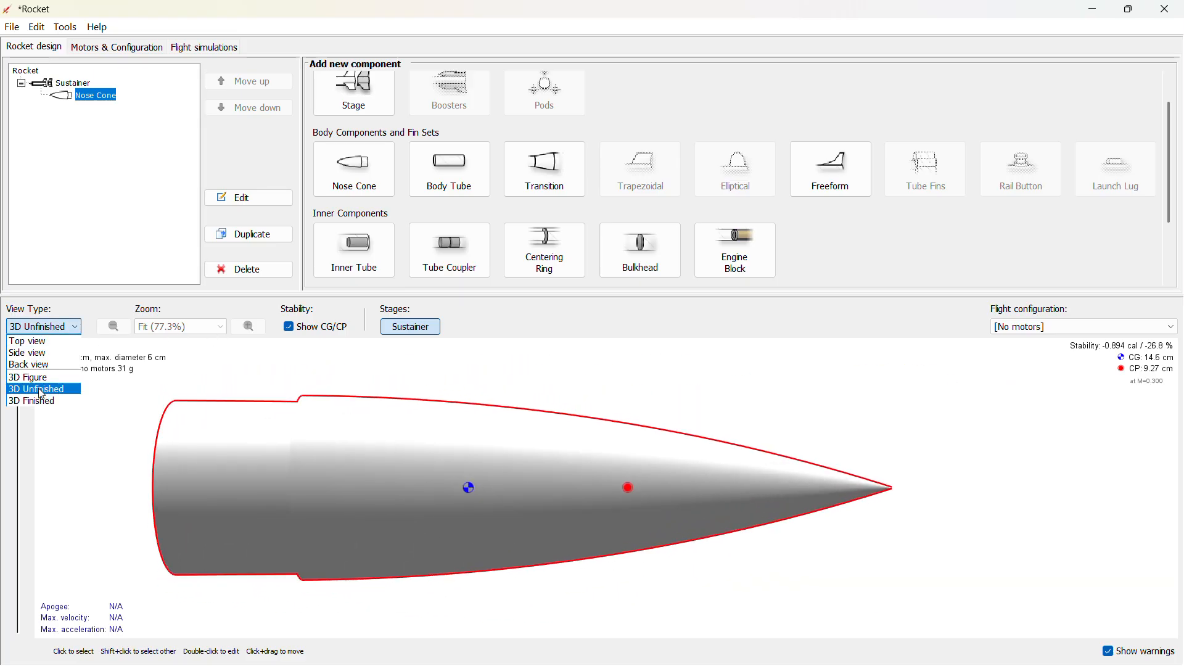
left_click(38, 402)
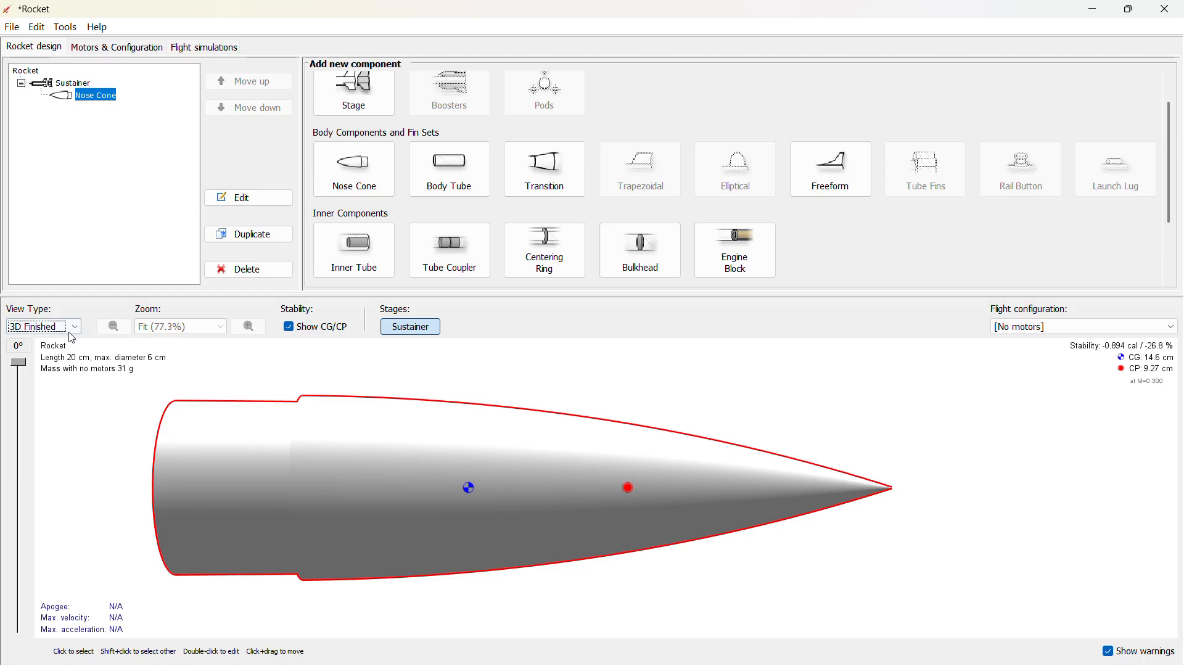
left_click(44, 328)
left_click(48, 356)
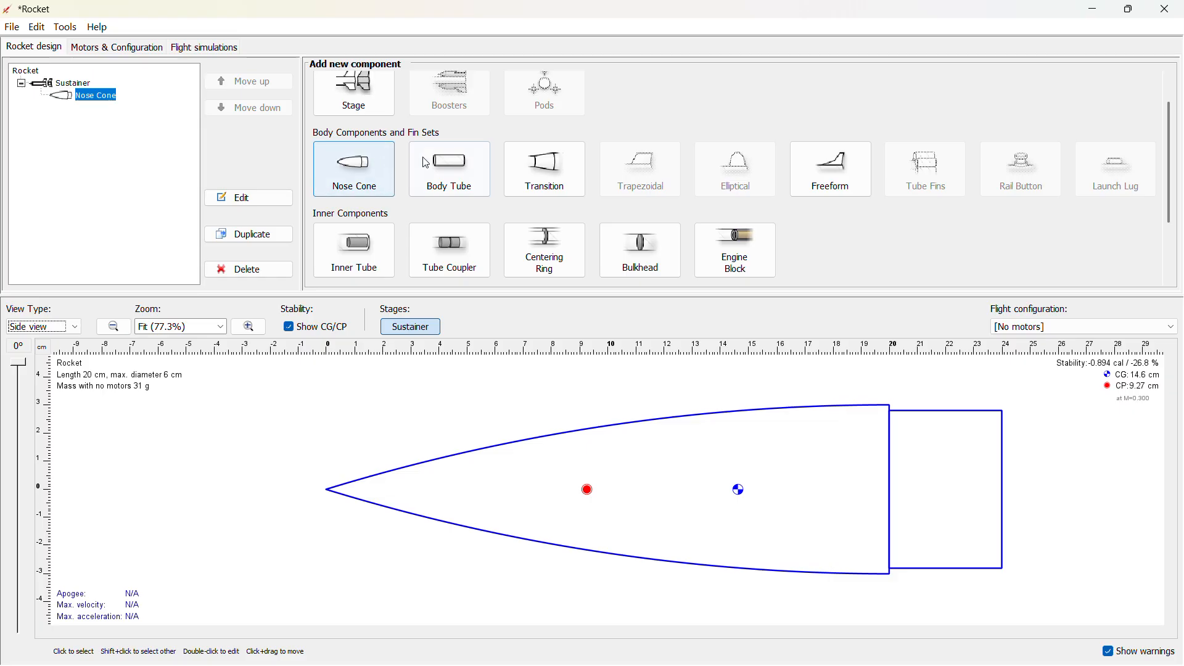
- Add a body tube to the sustainer without using a preset, and set its length to 75 cm
left_click(53, 87)
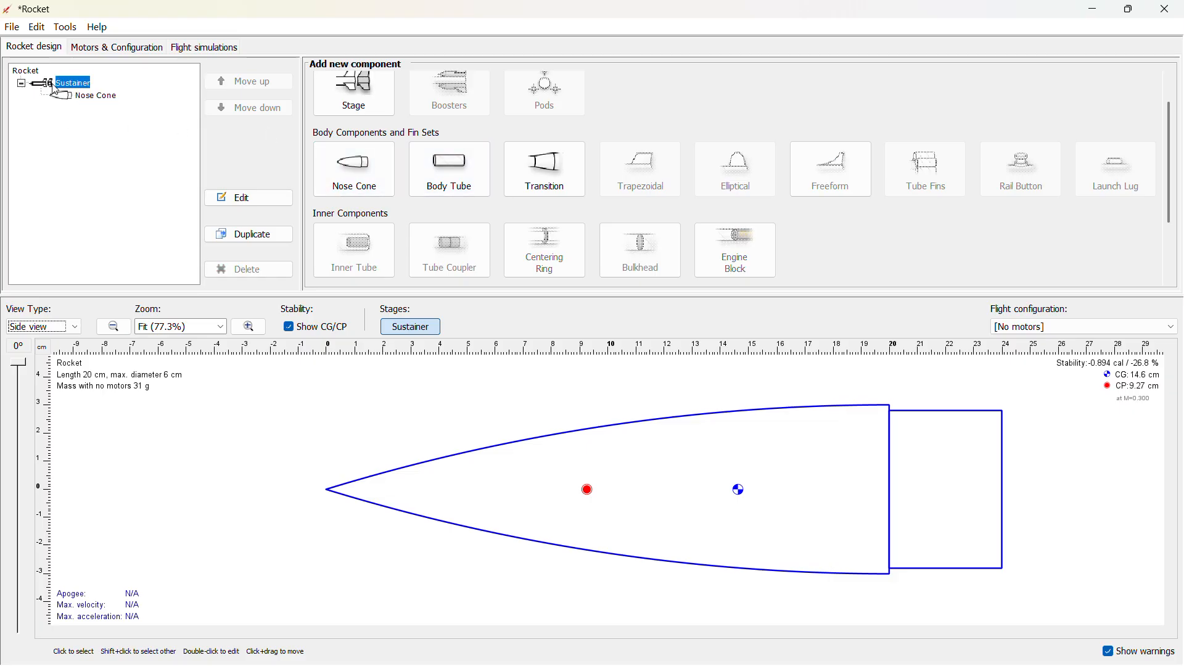
left_click(442, 167)
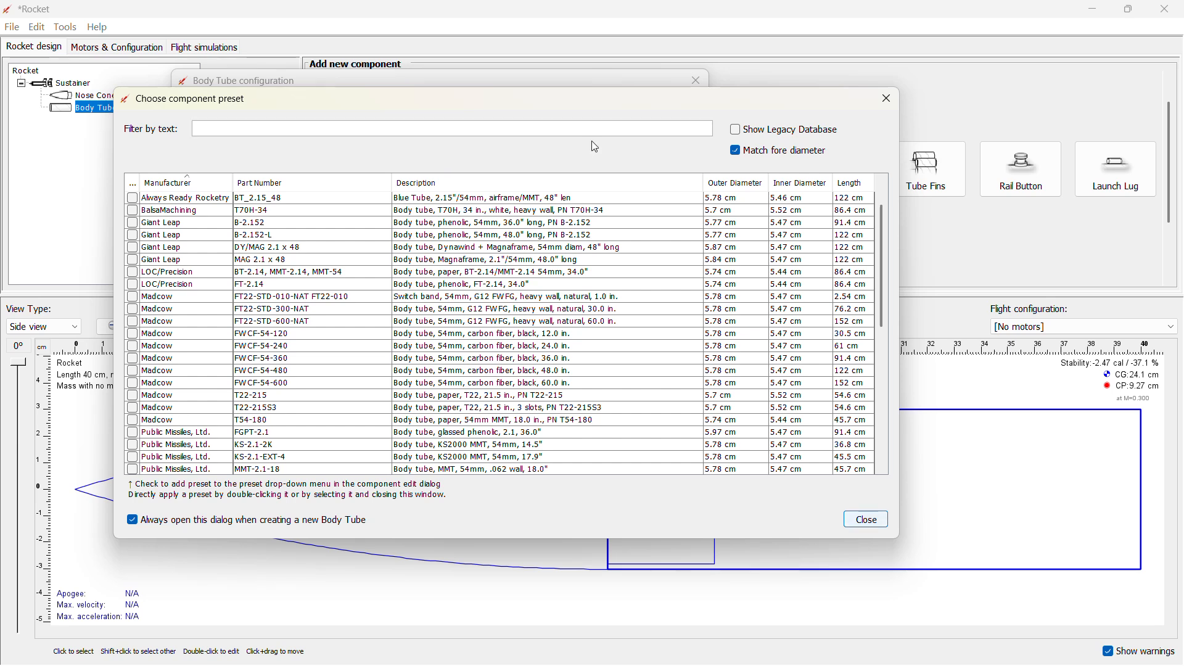
left_click(878, 103)
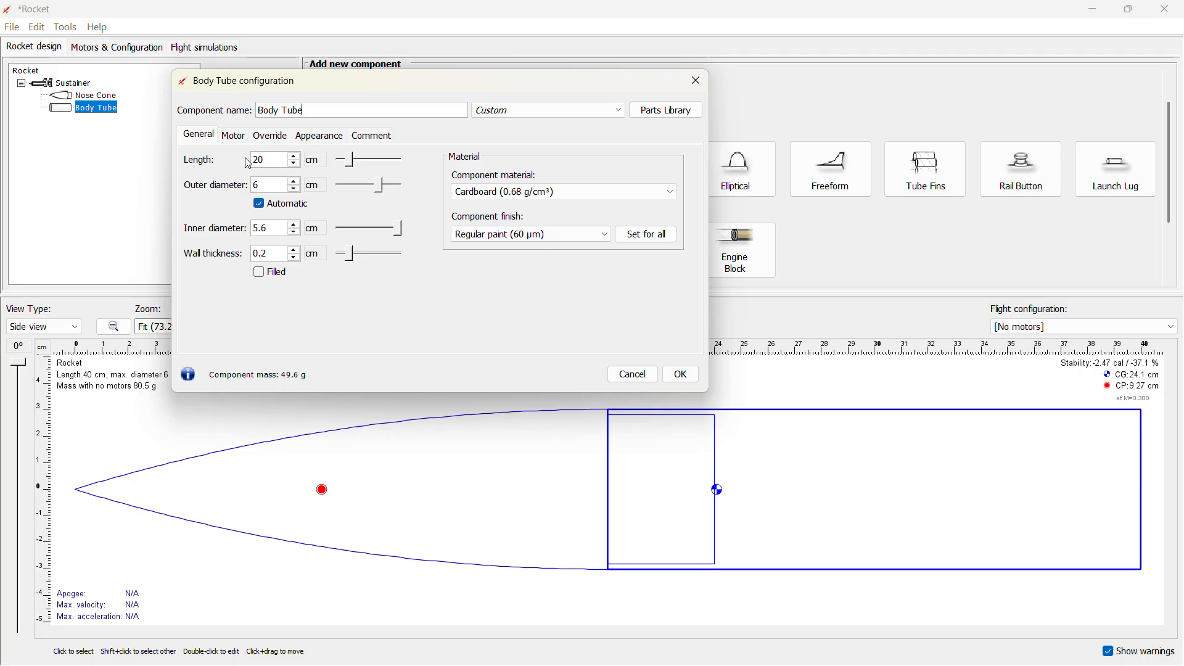
double_click(268, 158)
type("7")
type("75")
- Check the body tube's outer and inner diameters, and try the Filled option before turning it off again
left_click(269, 187)
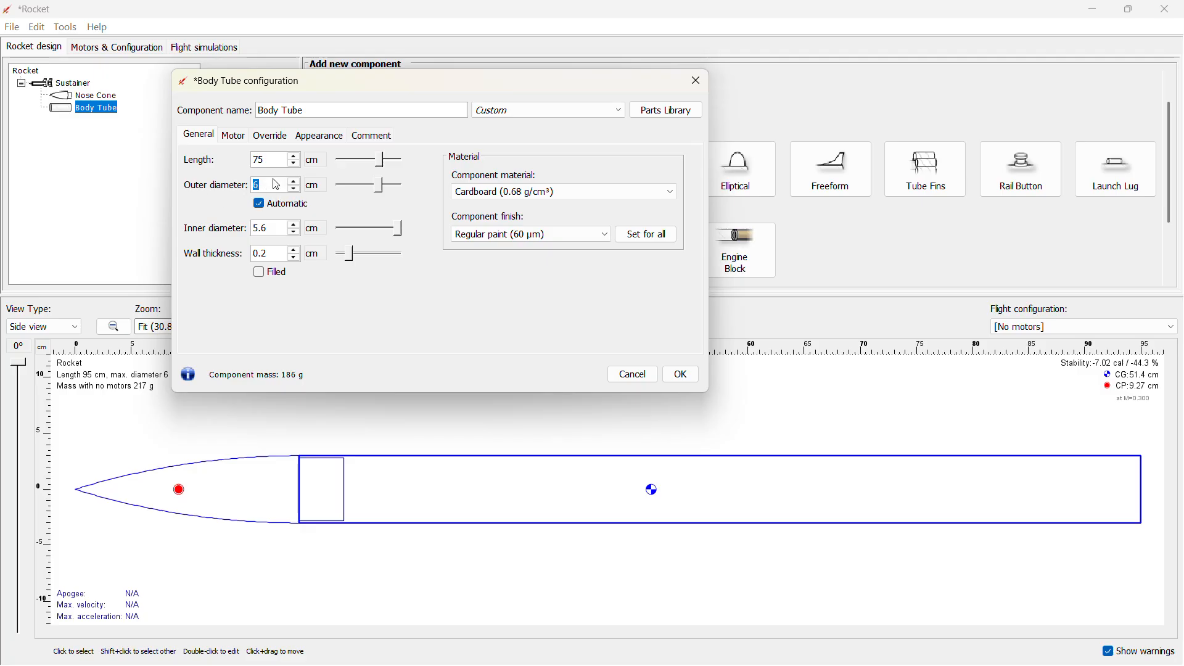
left_click(273, 185)
left_click(271, 230)
left_click(272, 229)
left_click(259, 273)
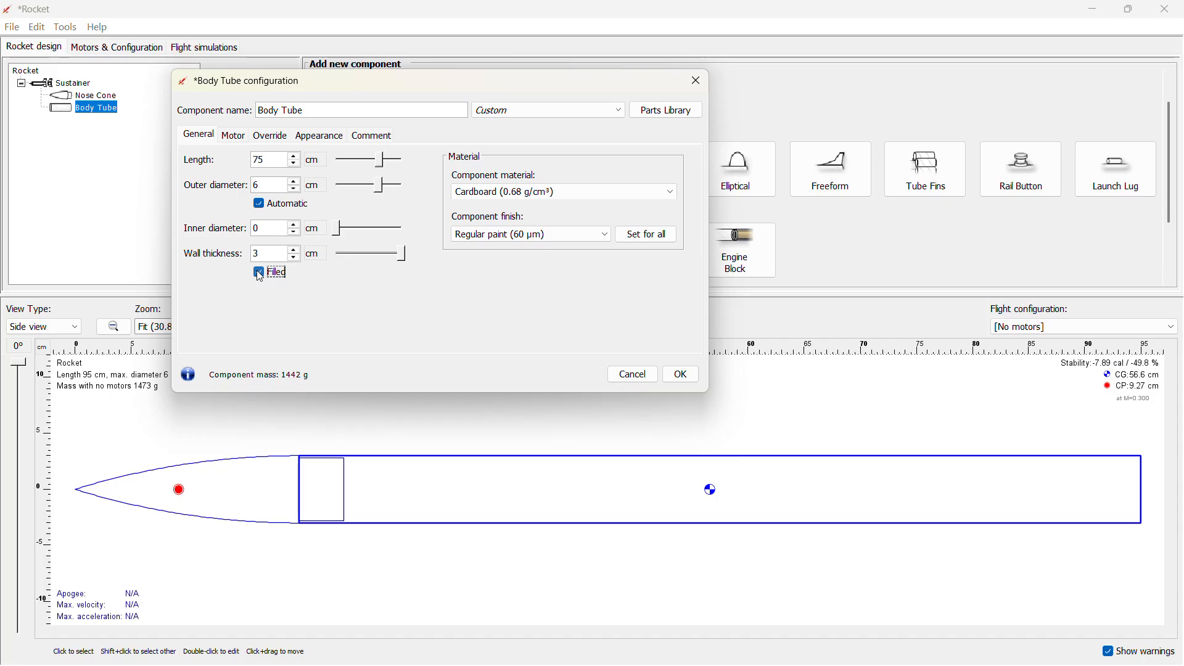
left_click(259, 274)
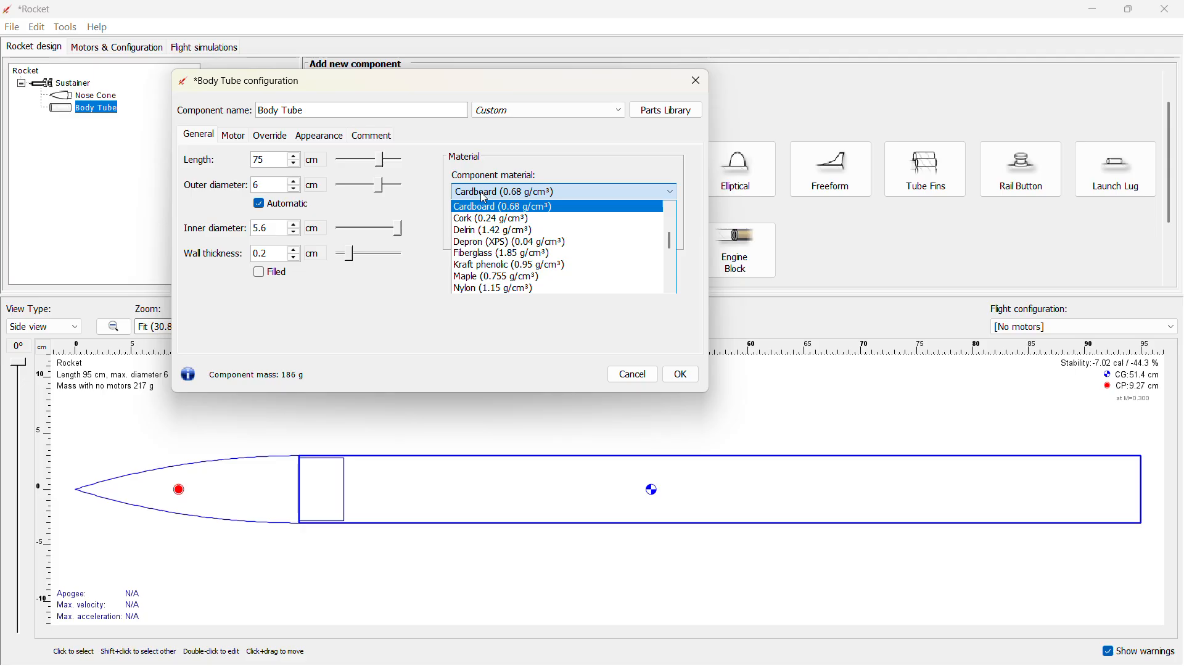
- Set the body tube's material to PVC (1.39 g/cm³), review its motor, override, appearance and comment settings, and accept the configuration
type("pvc")
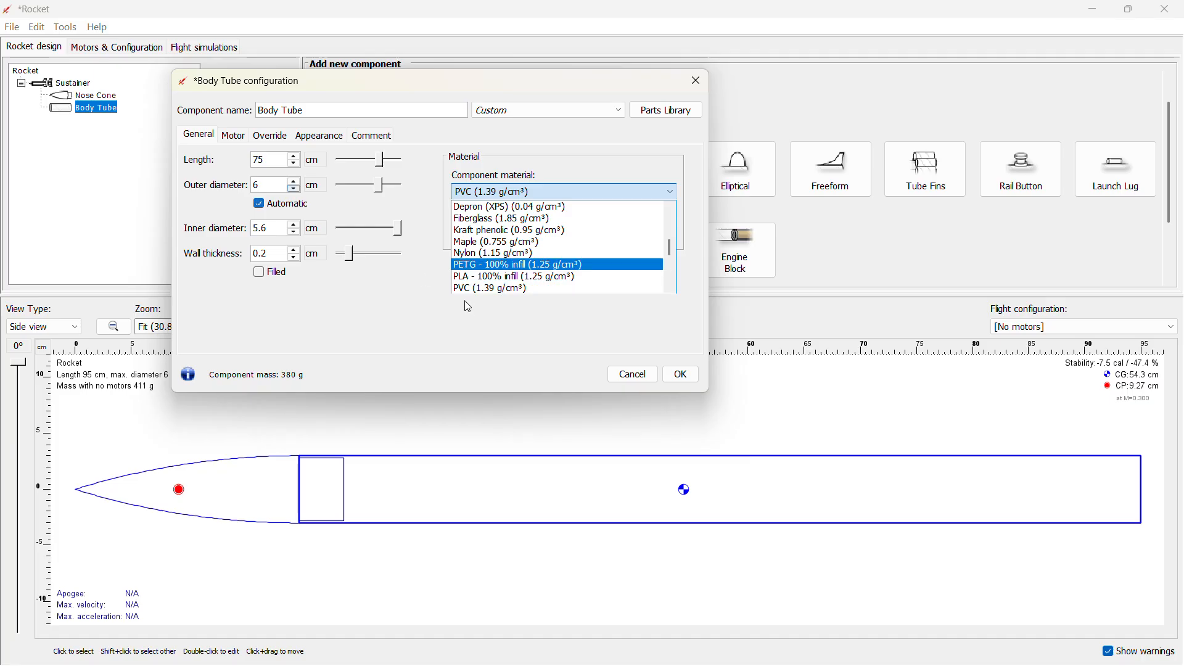
left_click(484, 288)
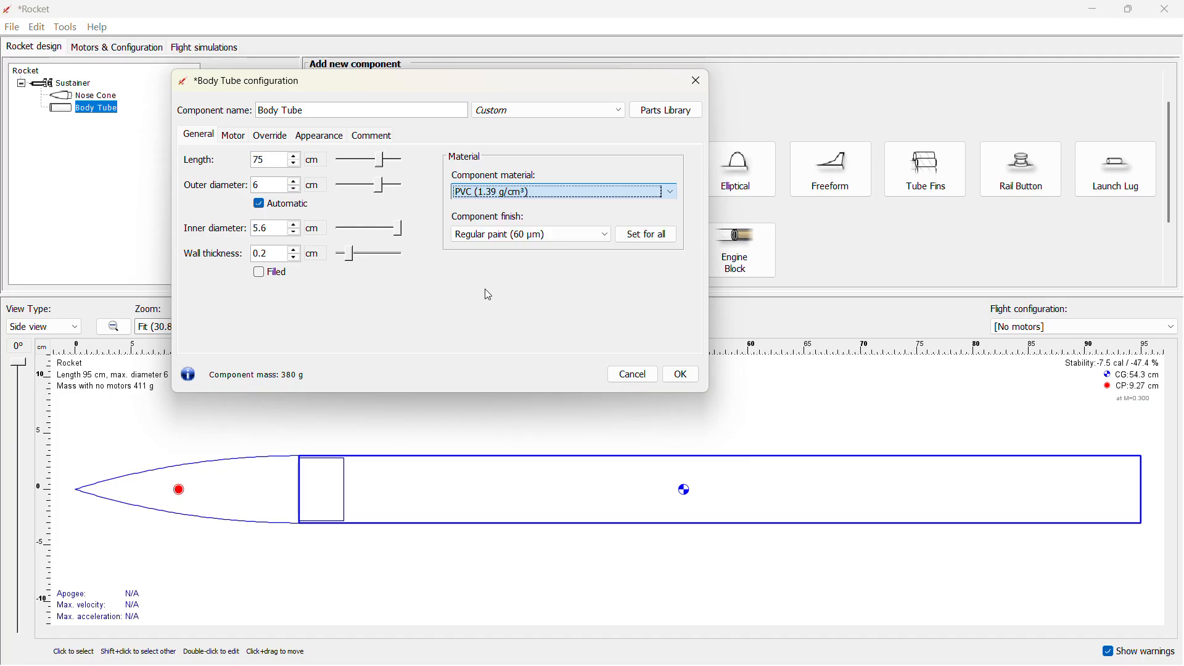
left_click(234, 135)
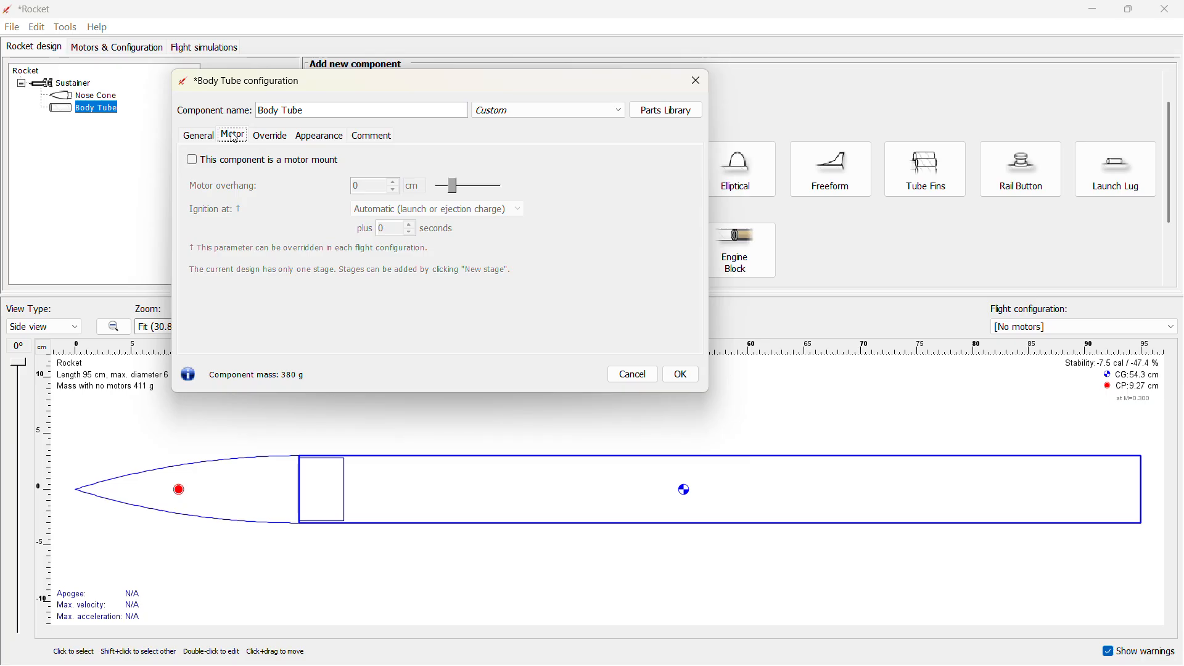
left_click(271, 135)
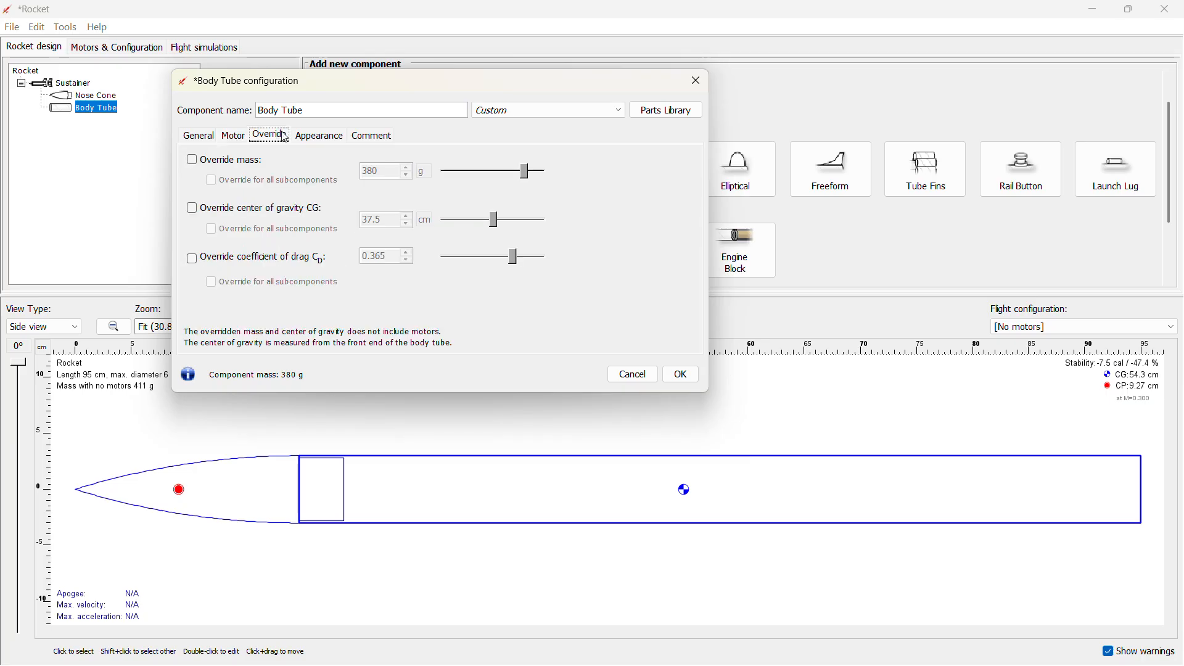
left_click(318, 137)
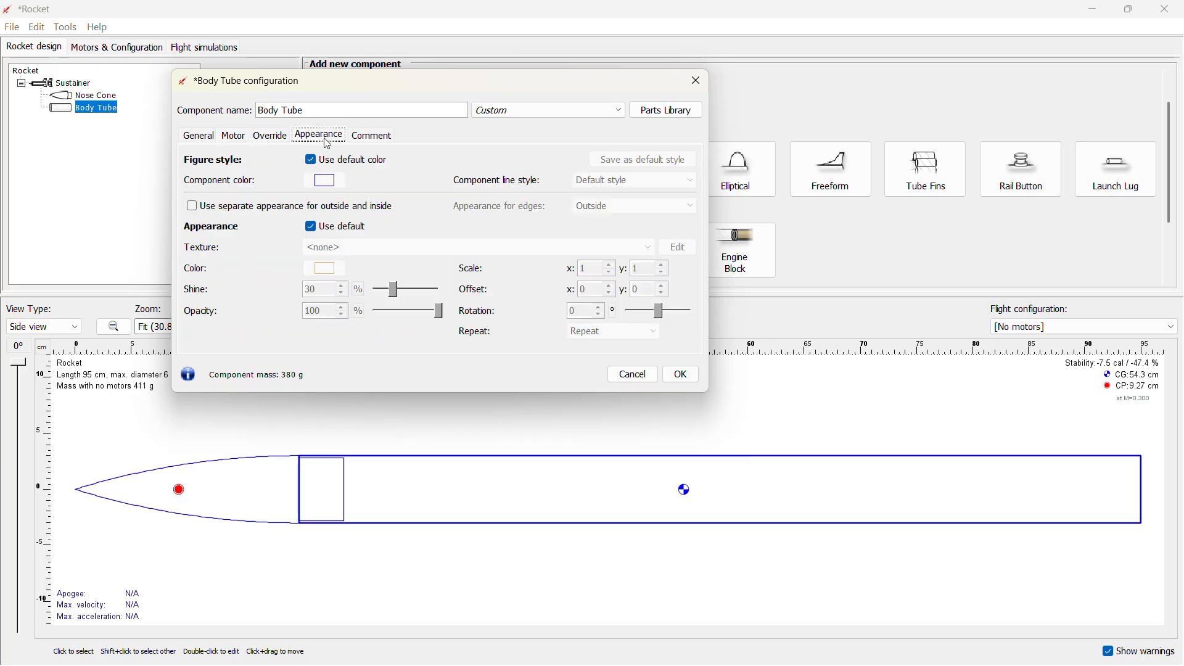
left_click(366, 138)
left_click(683, 378)
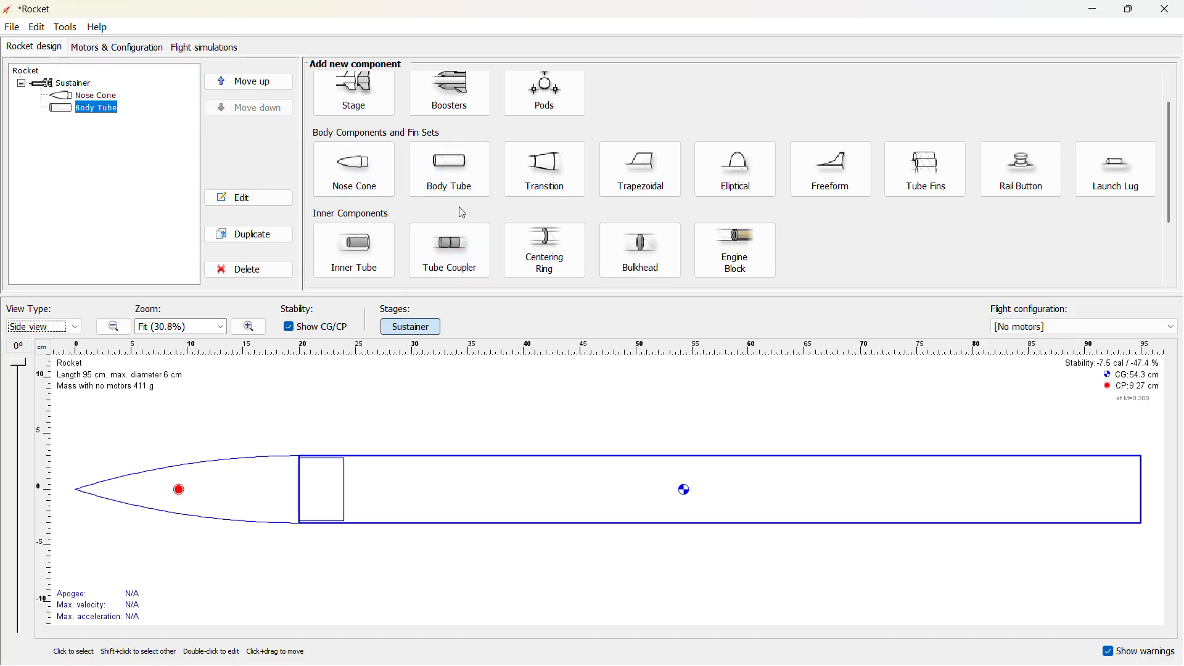
- Add an inner tube inside the body tube without using a preset, and set its length to 25 cm
left_click(357, 248)
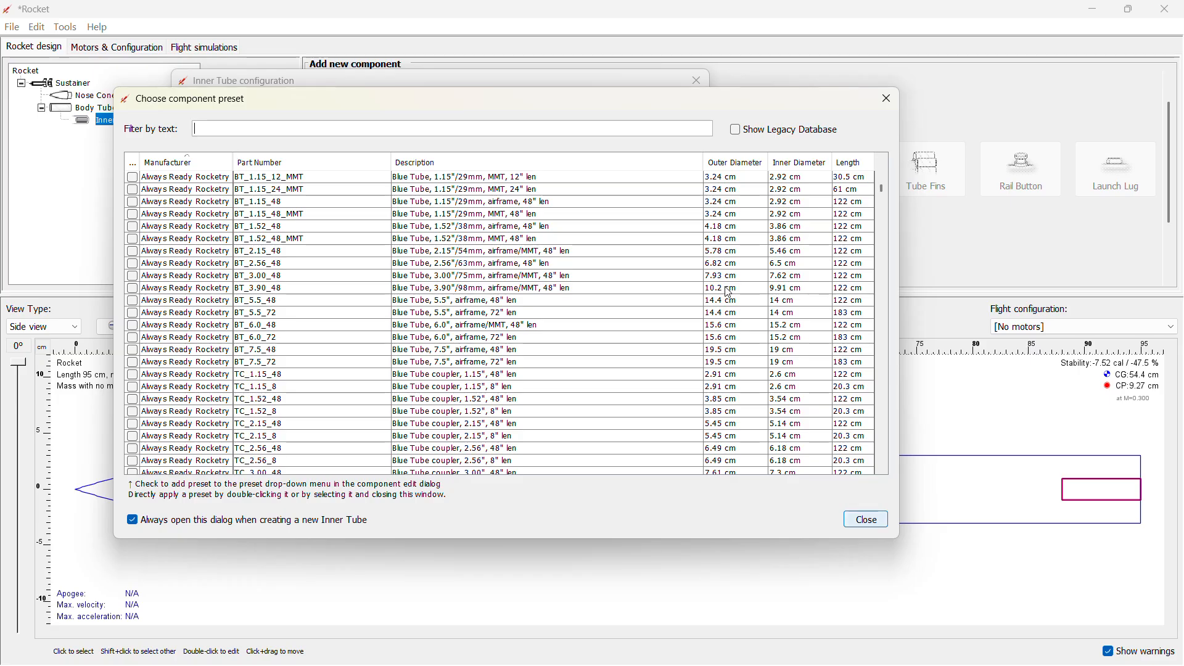
left_click(869, 523)
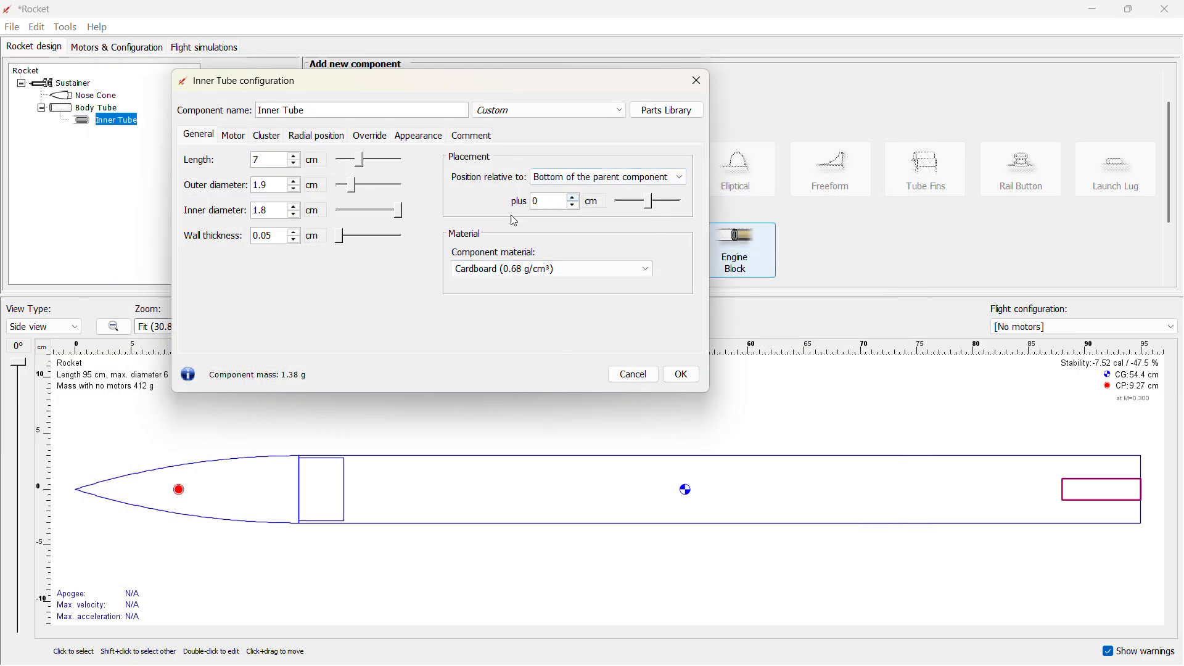
double_click(269, 161)
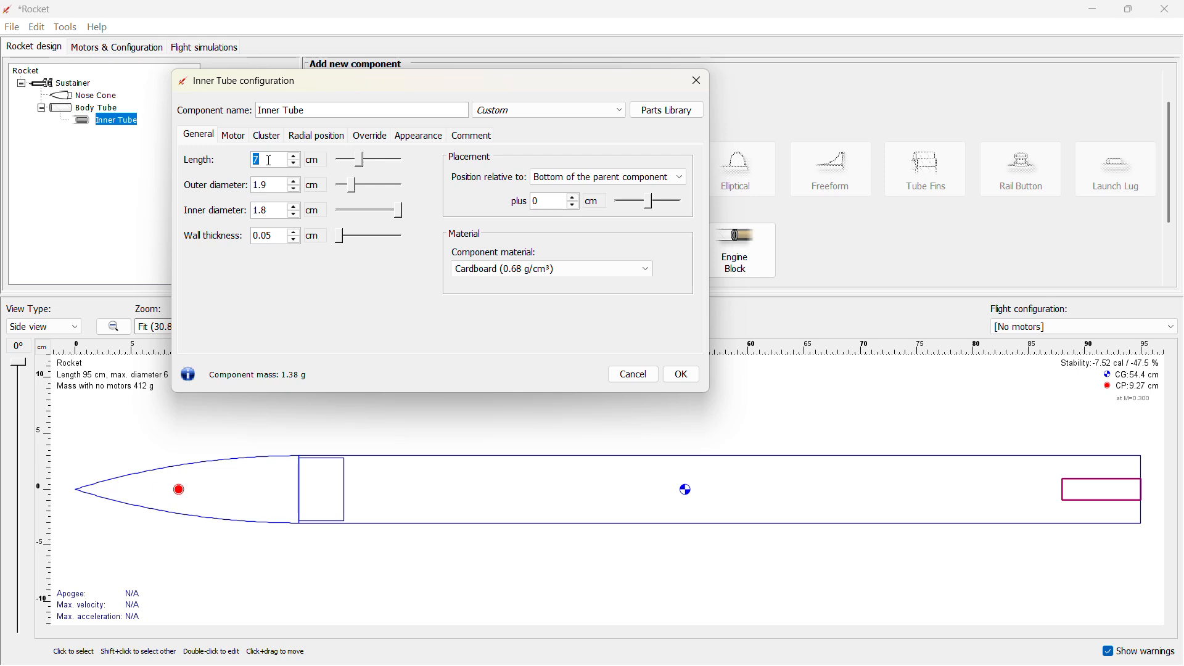
type("25")
- Set the inner tube's outer diameter to 5 cm, and reduce it to 4.5 cm
double_click(272, 185)
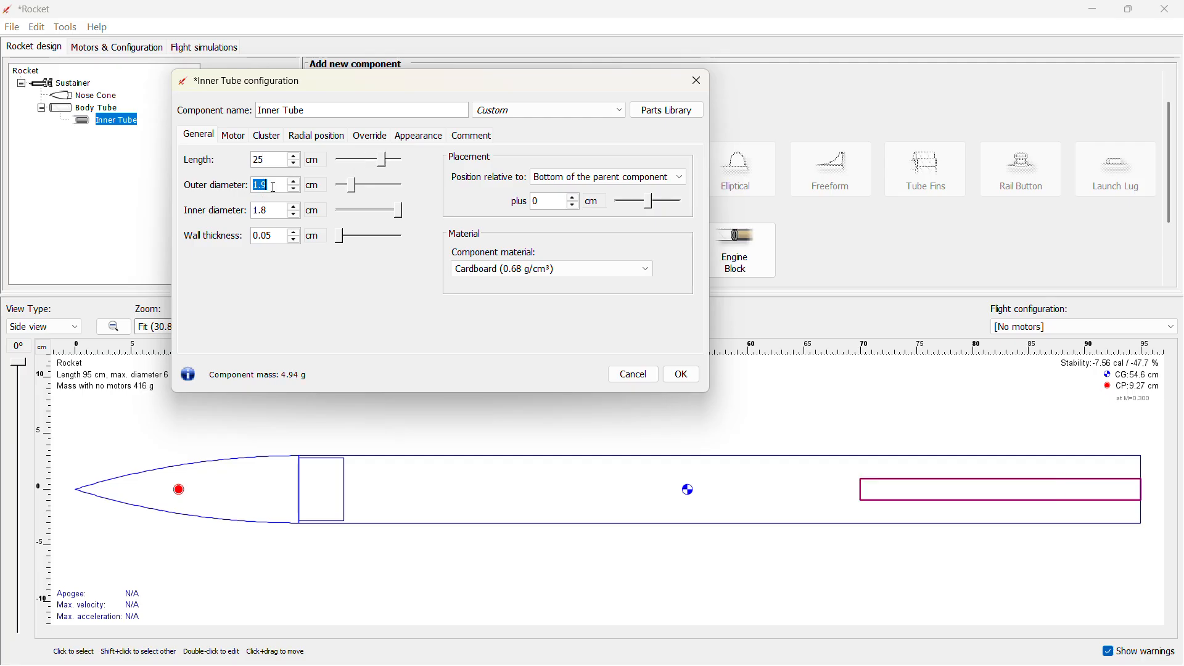
type("5")
double_click(274, 211)
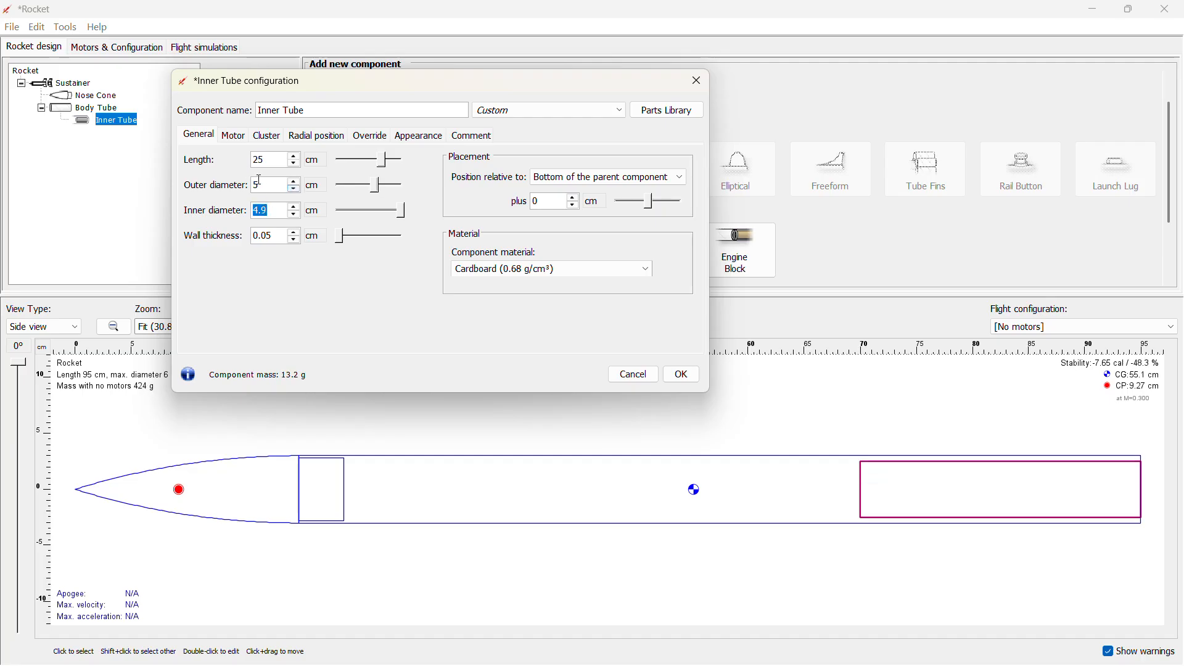
double_click(265, 184)
type("4.5")
left_click(269, 210)
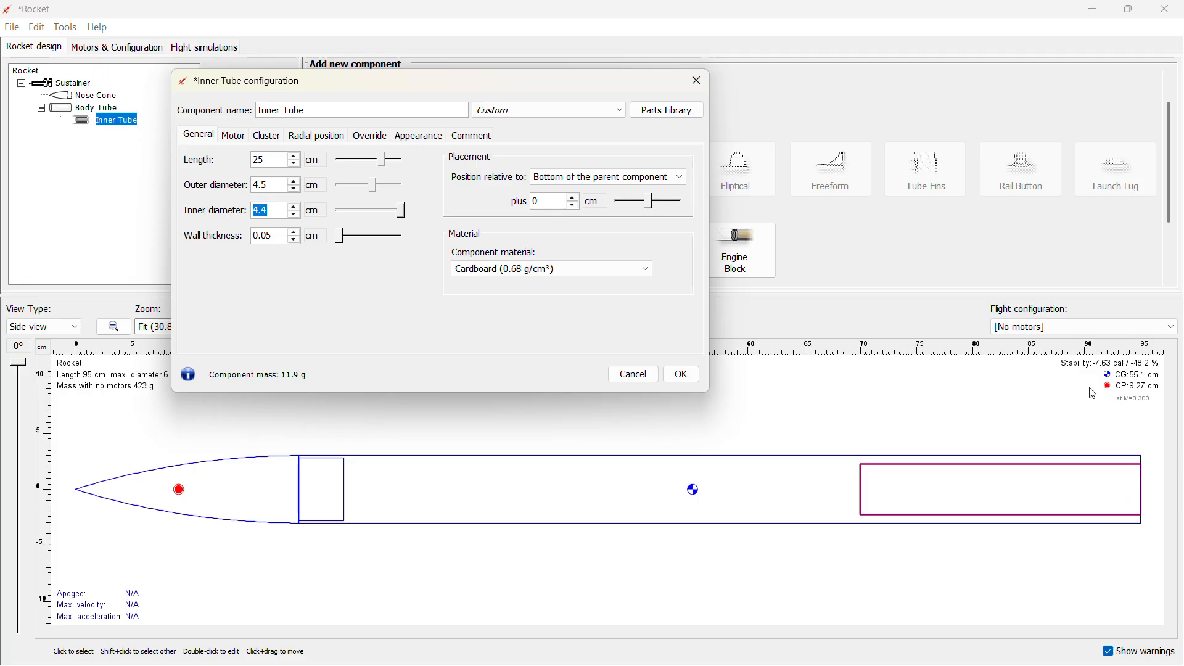
- Try shifting the inner tube's offset from the bottom of the body tube, and return it to 0 cm
left_click(574, 206)
left_click(574, 206)
double_click(574, 206)
left_click(573, 206)
double_click(573, 199)
left_click(574, 199)
left_click(574, 199)
left_click(573, 199)
- Select Cardboard (0.68 g/cm³) as the inner tube's material and make the tube a motor mount
left_click(509, 271)
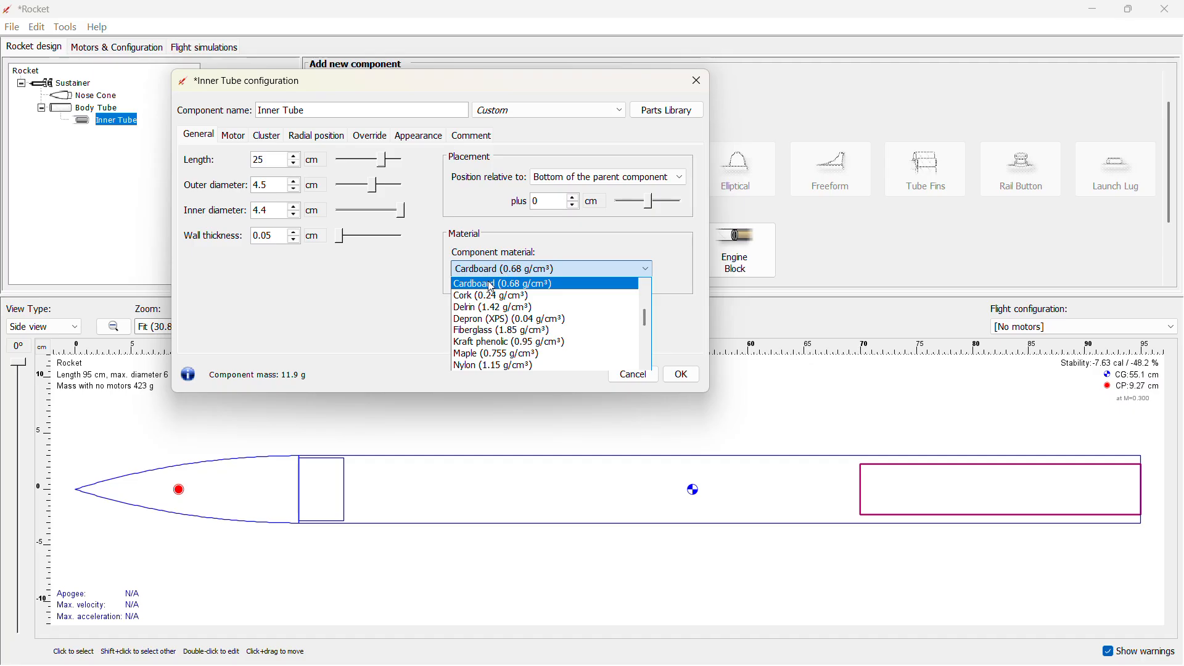
left_click(492, 285)
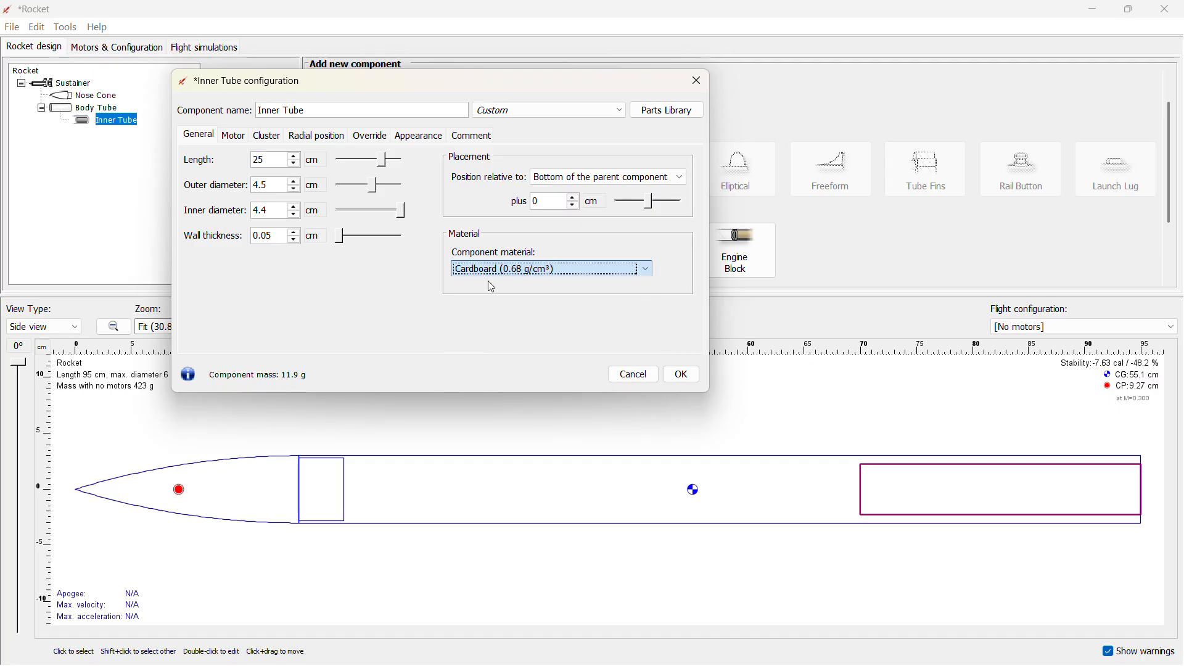
left_click(234, 137)
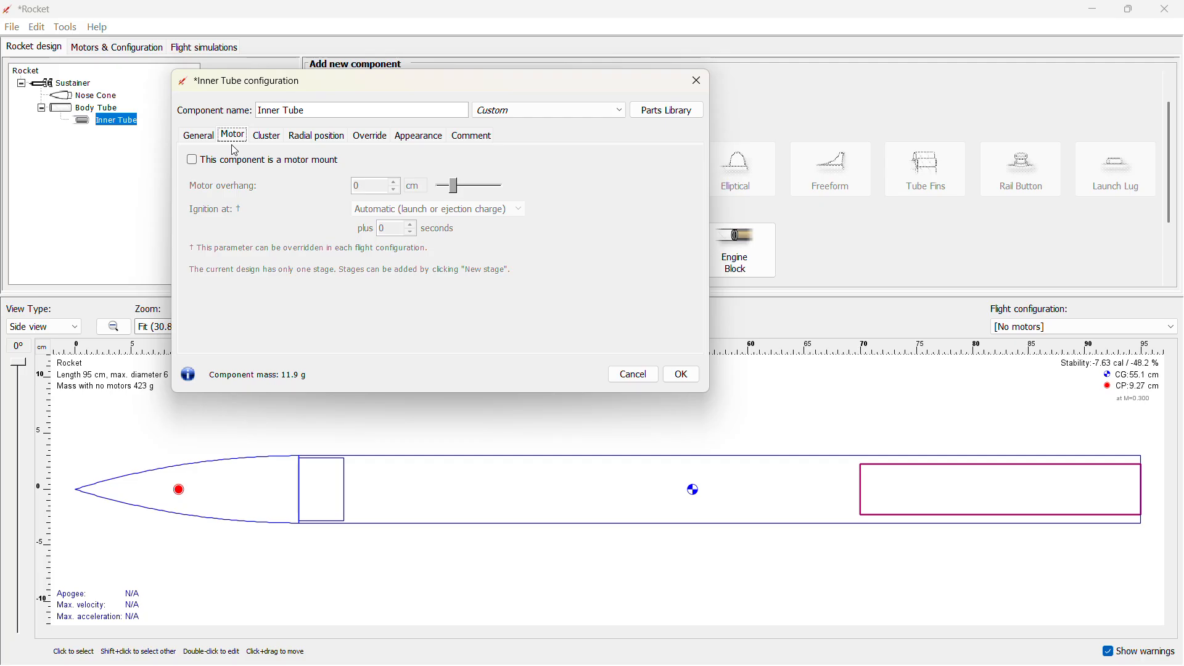
left_click(205, 164)
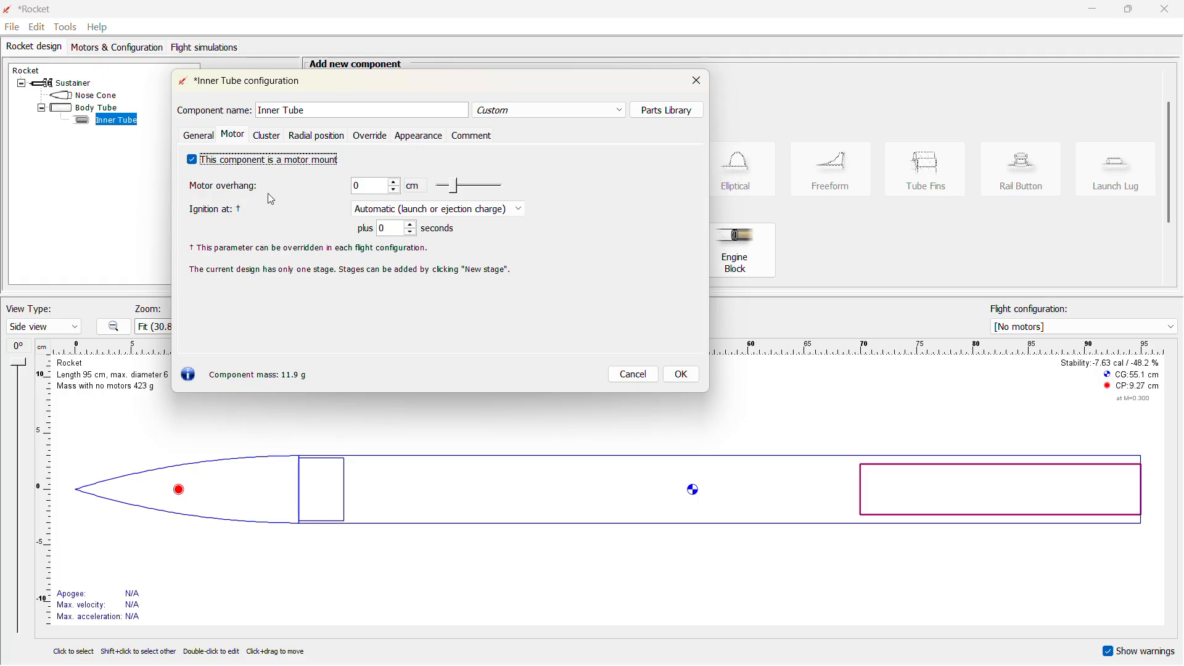
- Try different motor overhang values, return the overhang to 0 cm, and check the ignition settings
left_click(392, 184)
left_click(397, 190)
left_click(397, 191)
left_click(398, 190)
left_click(397, 190)
left_click(394, 213)
left_click(399, 227)
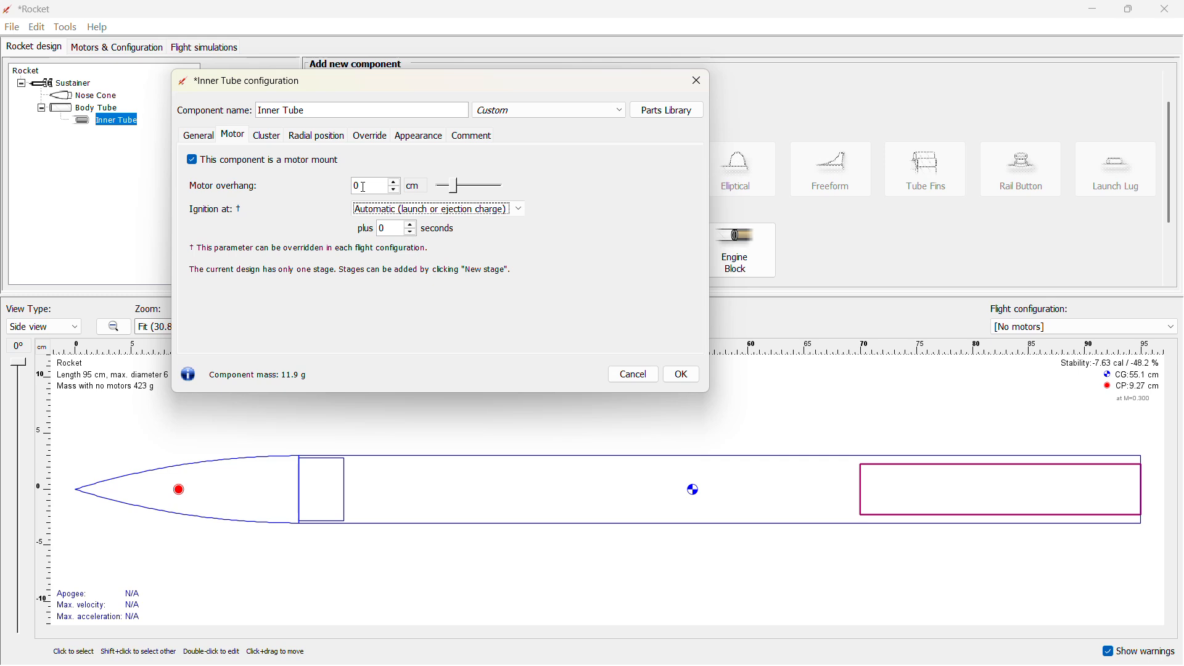
- Try a two-tube cluster for the inner tube, restore the single-tube arrangement, and accept the configuration
left_click(267, 137)
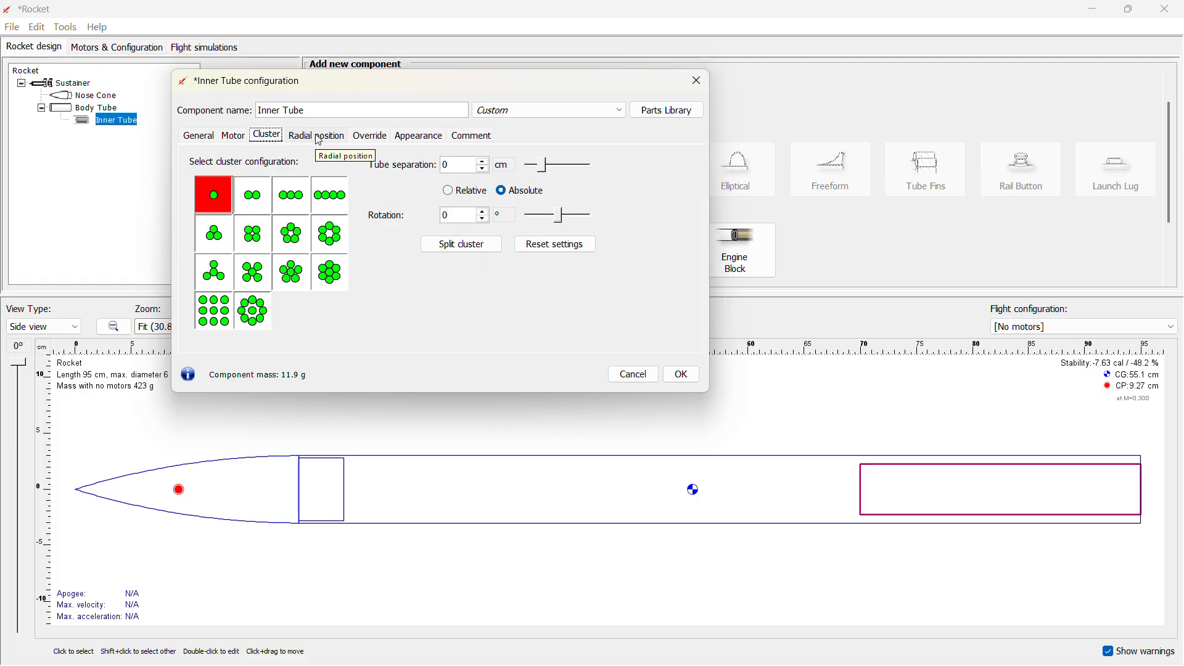
left_click(253, 196)
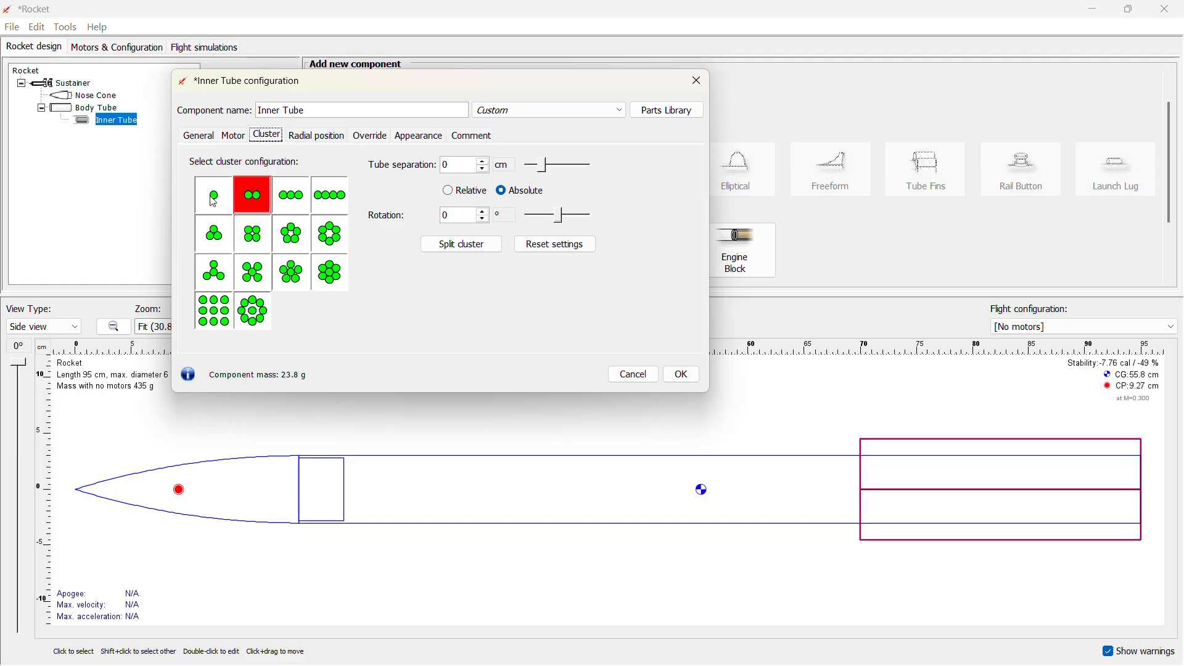
left_click(212, 197)
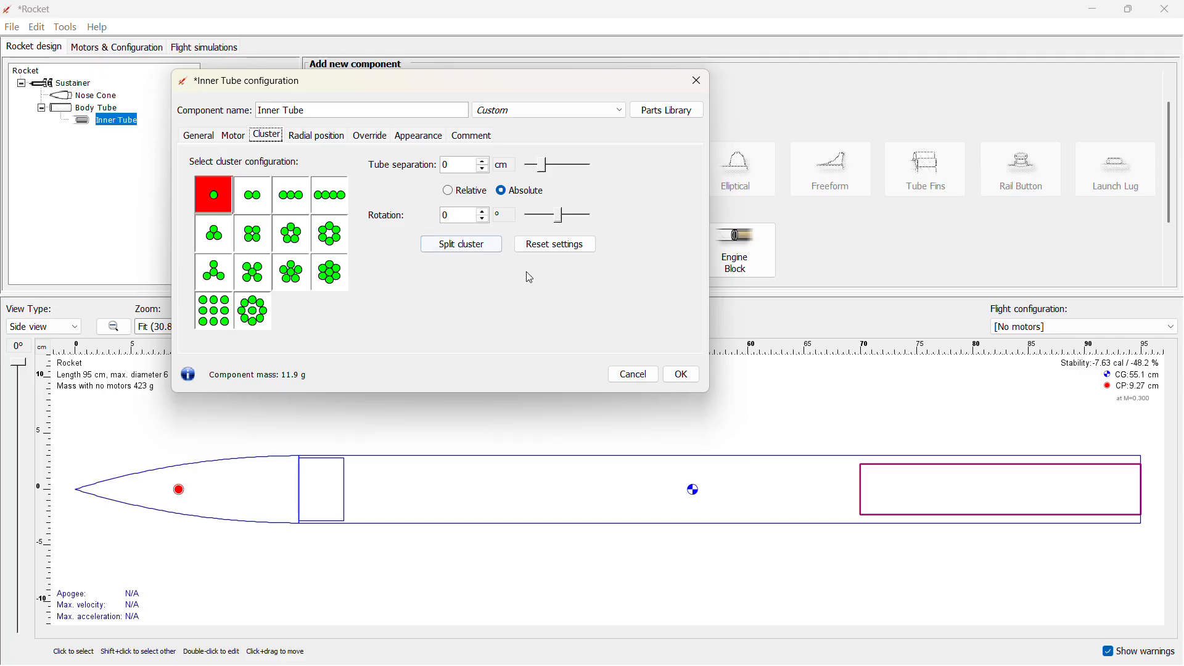
left_click(682, 375)
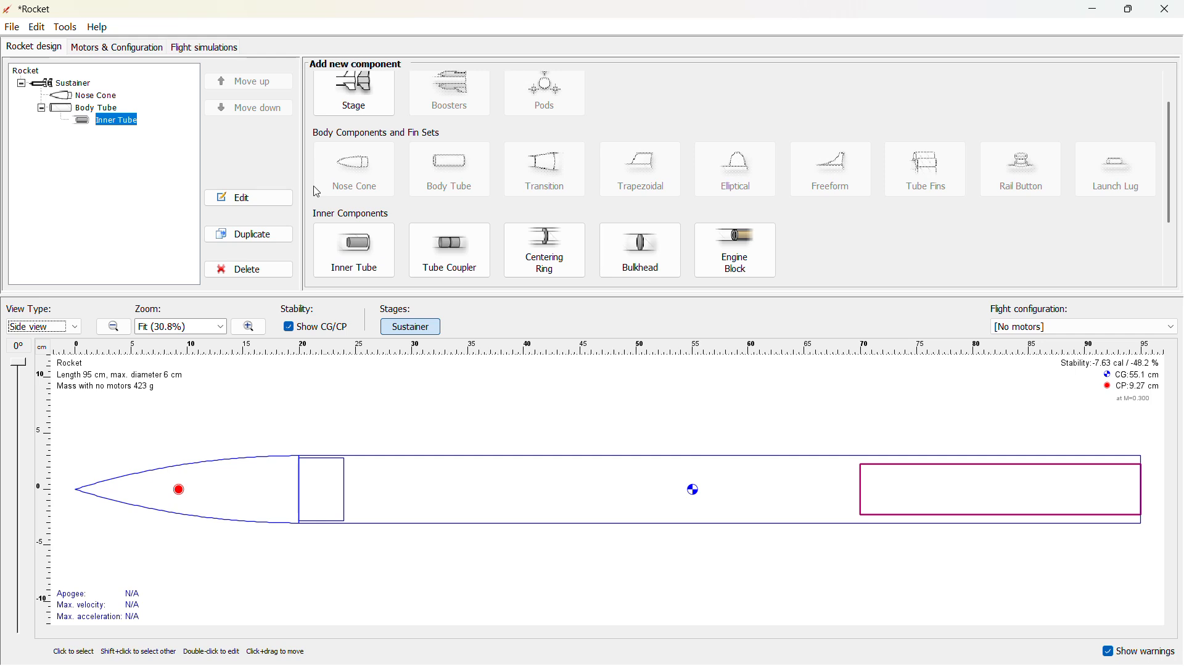
- Add a cardboard centering ring to the body tube without a preset, offset -21 cm from the tube's bottom, and accept it
left_click(80, 111)
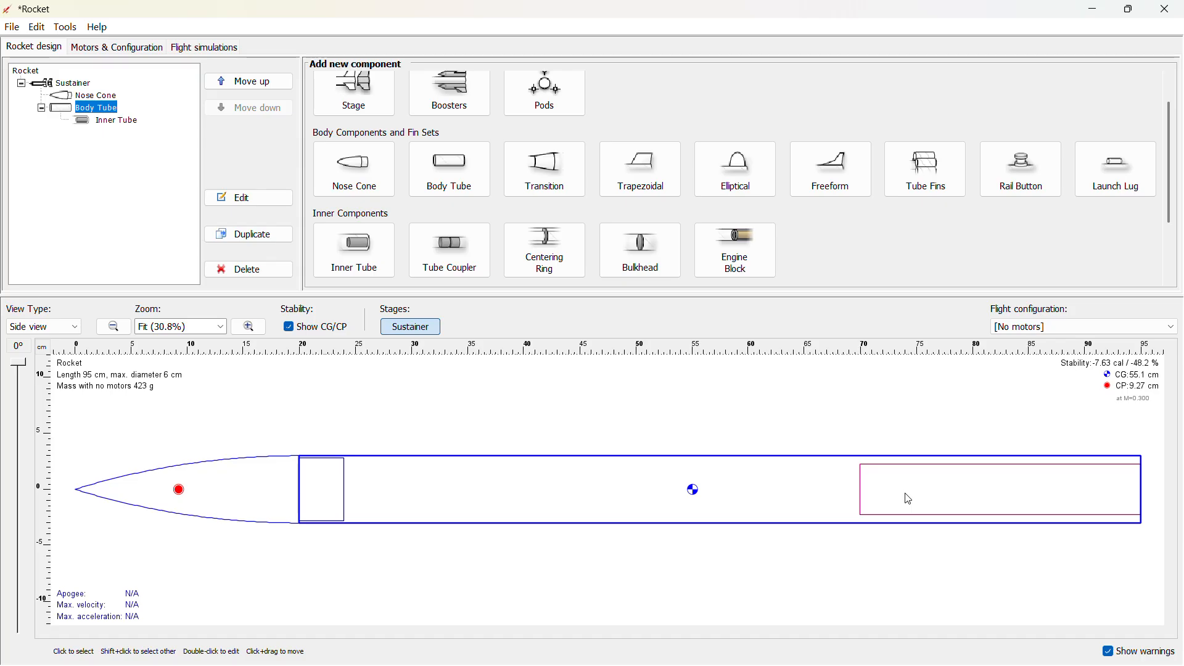
left_click(535, 264)
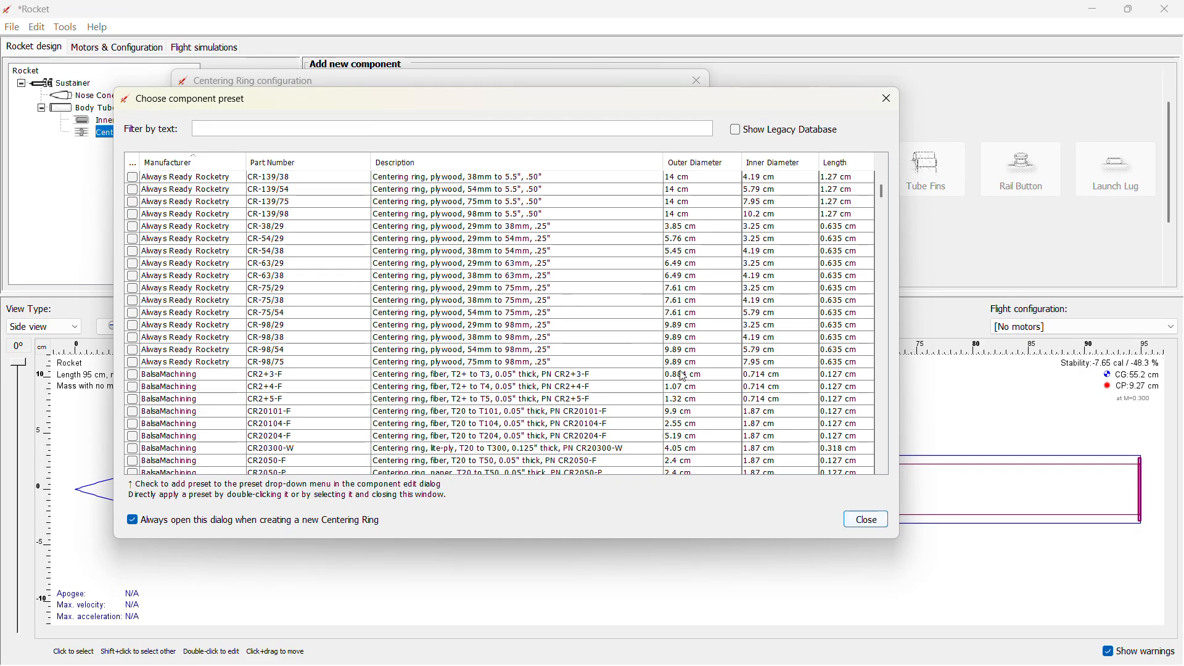
left_click(867, 520)
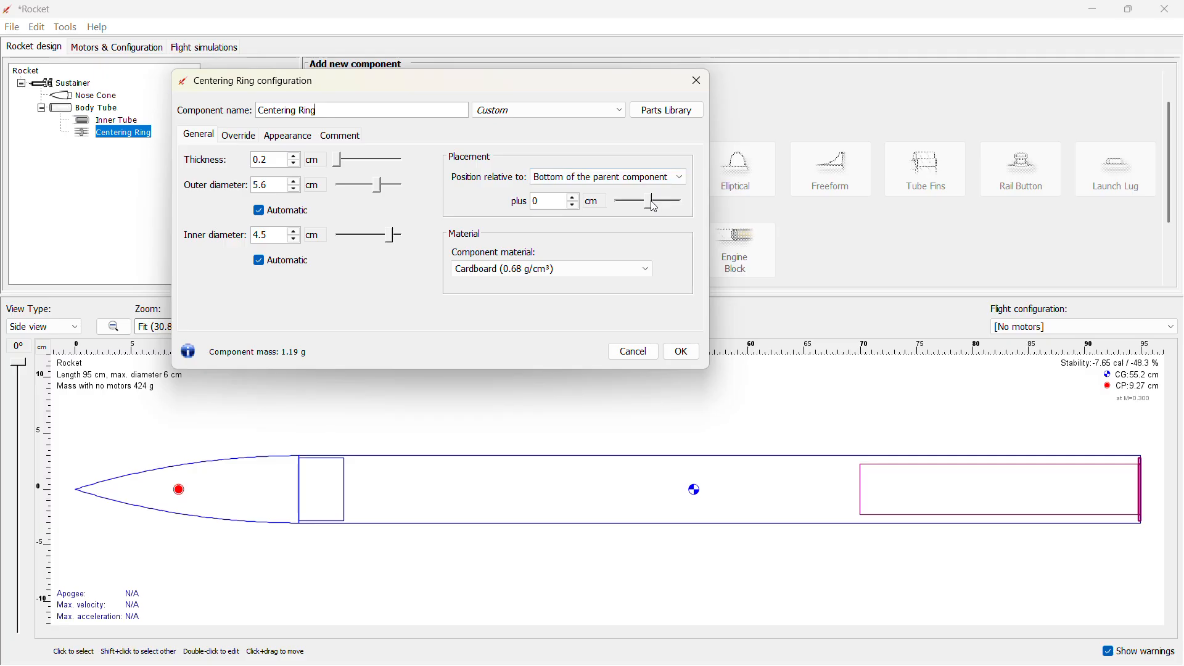
left_click_drag(654, 206, 646, 212)
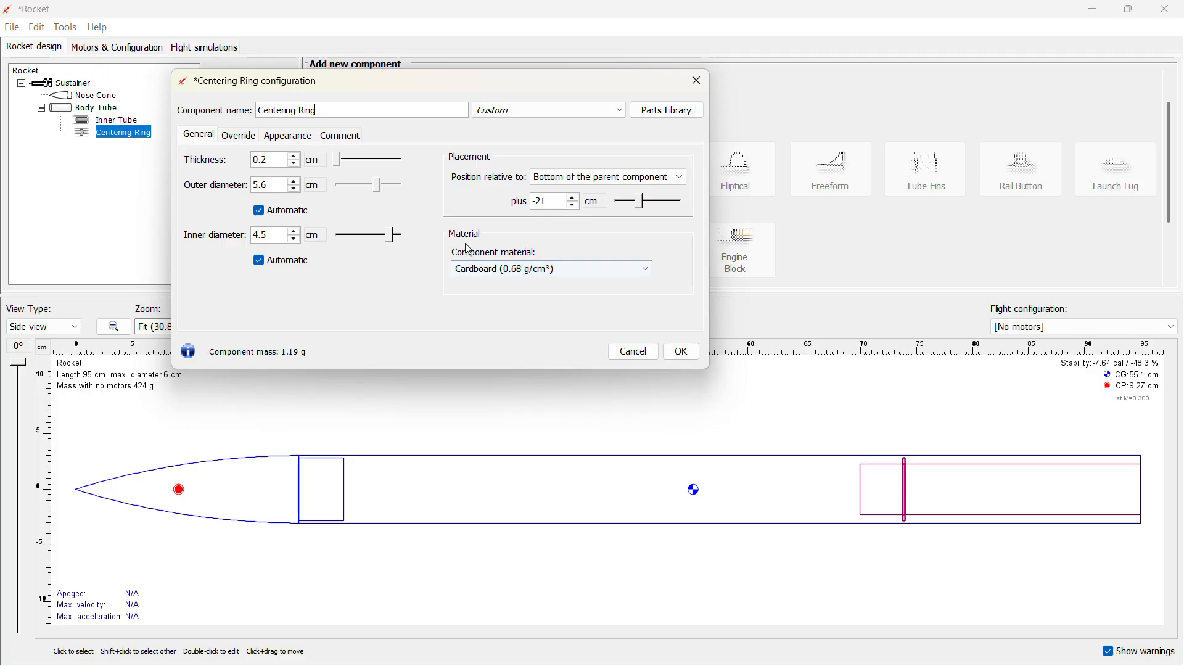
left_click(487, 275)
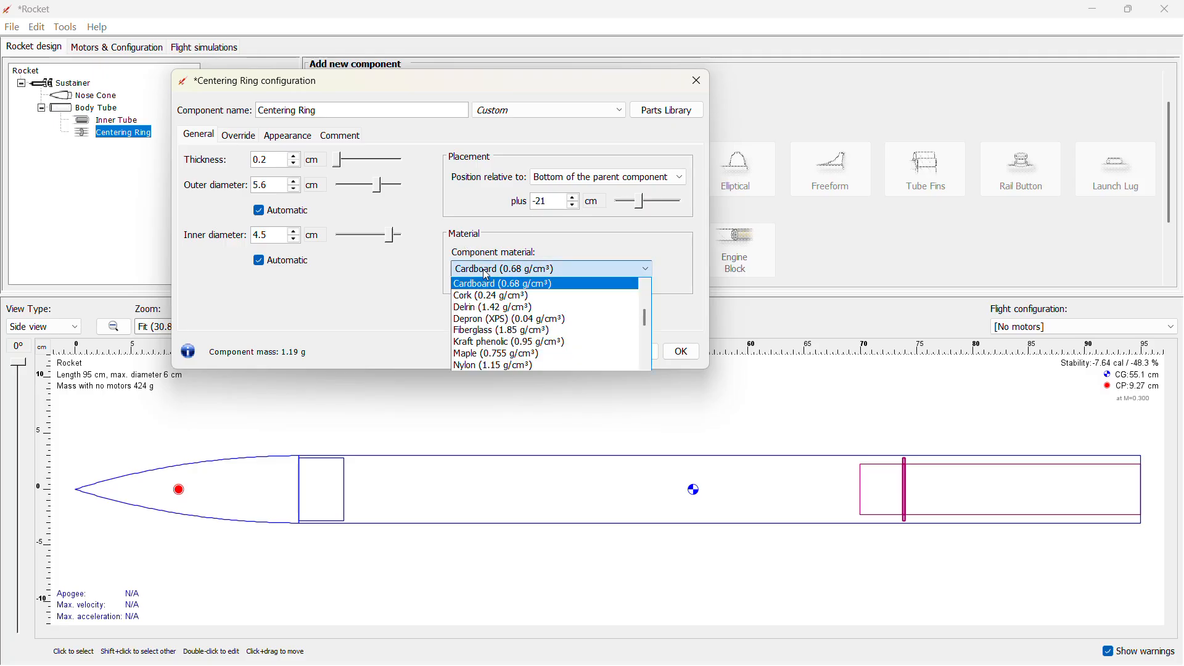
left_click(495, 291)
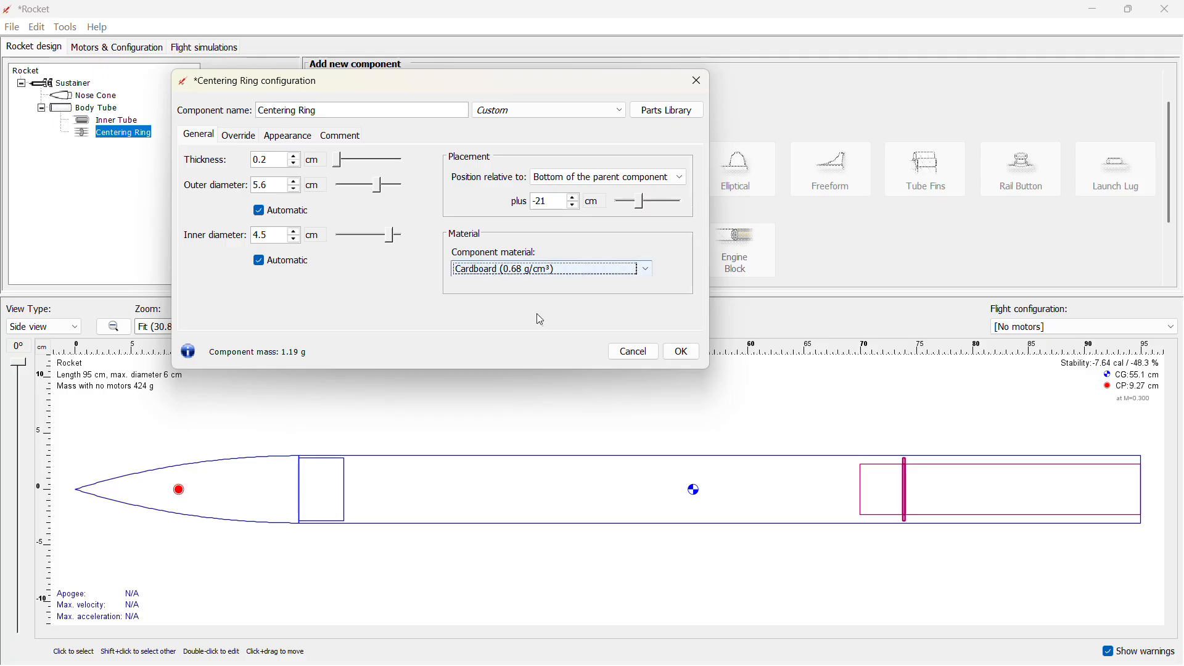
left_click(681, 351)
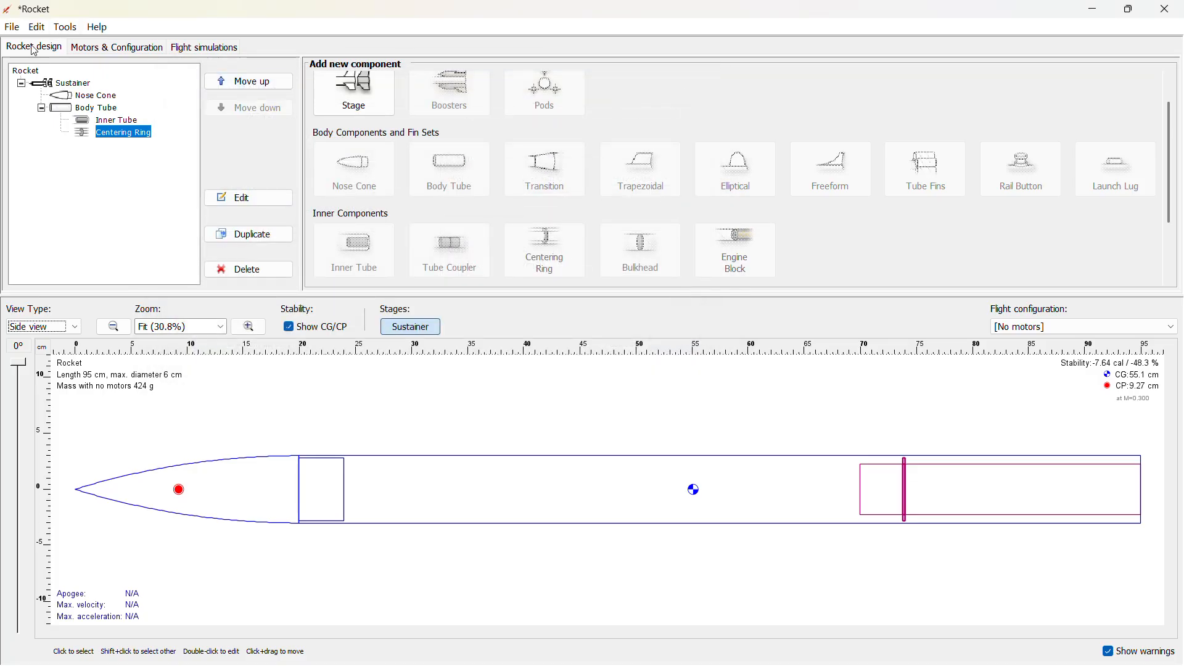
- Add a second centering ring to the body tube without a preset, offset -16 cm from the tube's bottom, and accept it
left_click(98, 108)
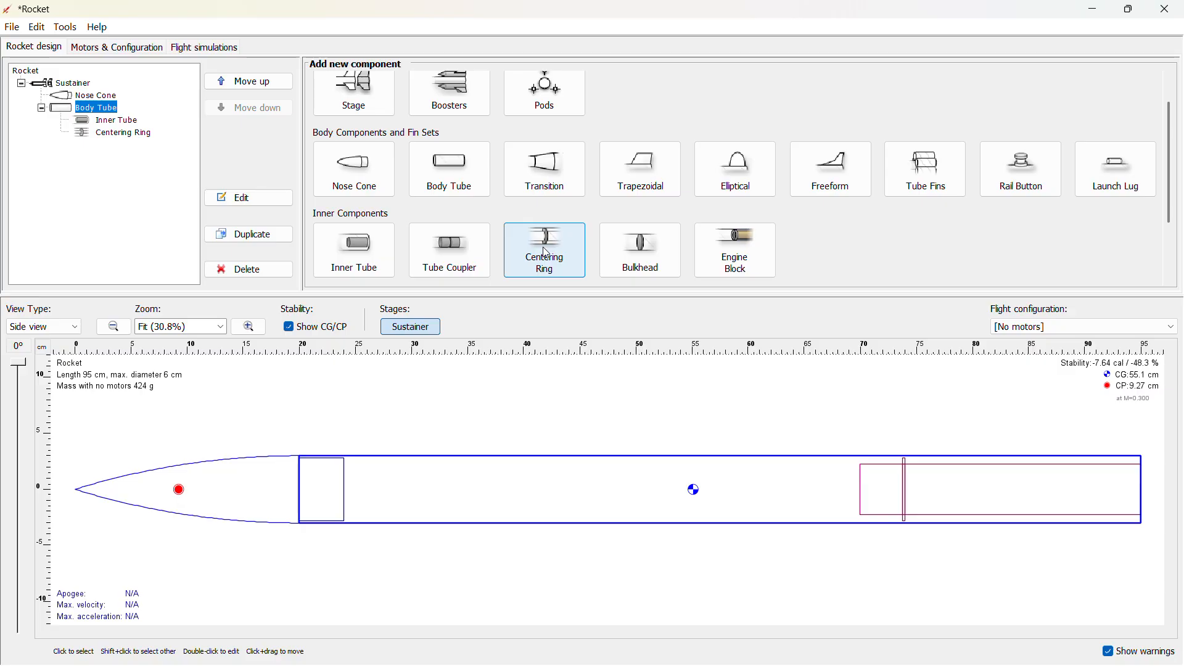
left_click(546, 253)
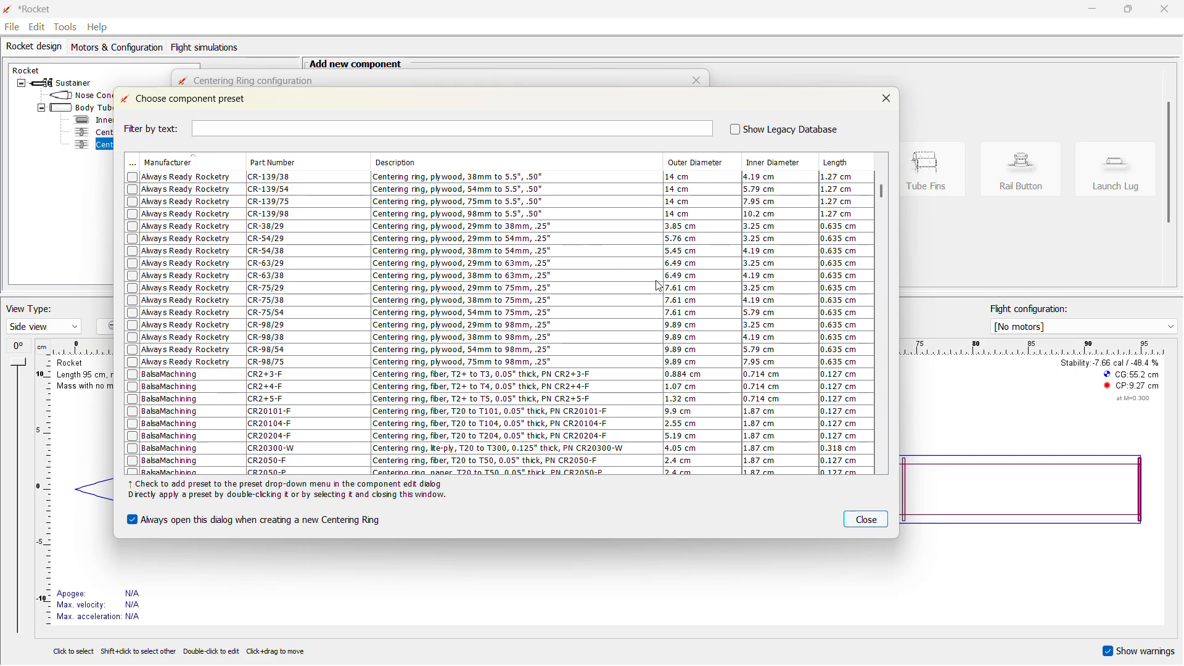
left_click(888, 99)
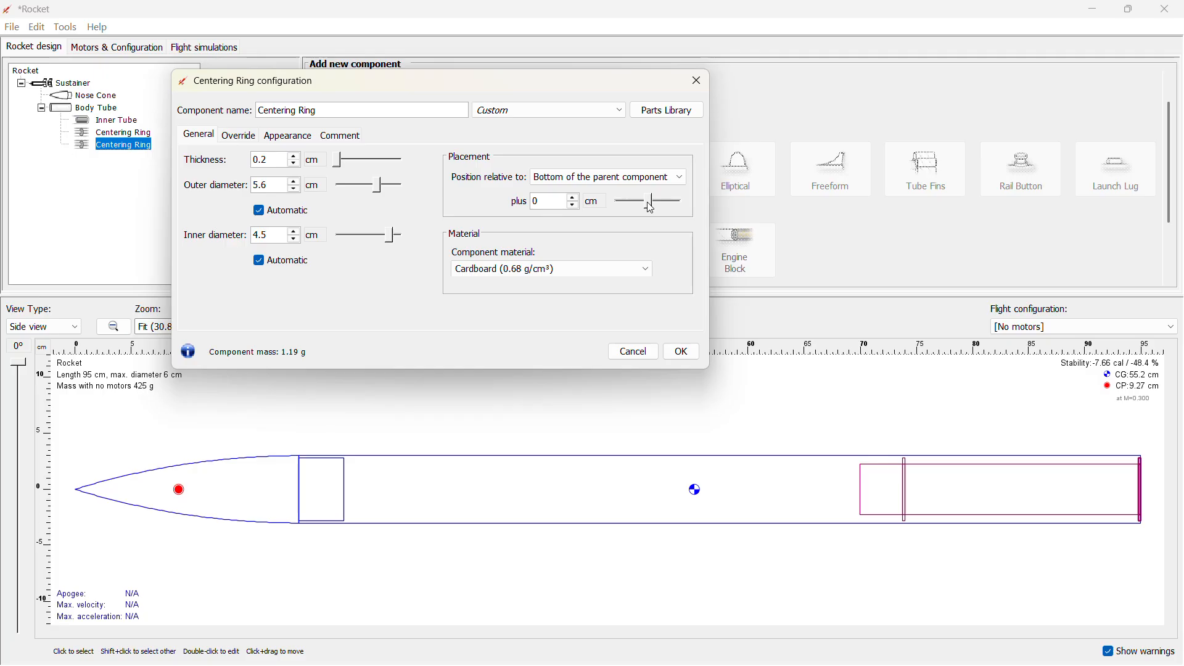
mouse_move(651, 208)
left_mouse_down()
mouse_move(631, 222)
mouse_move(641, 212)
left_mouse_up()
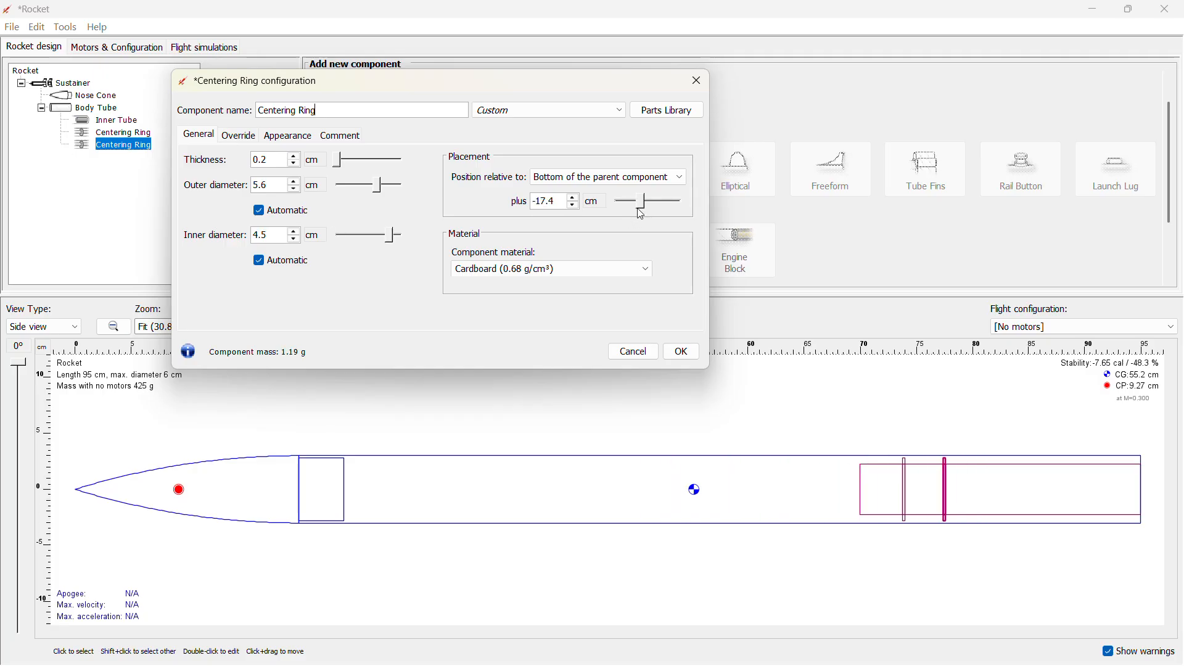
left_click(560, 204)
double_click(560, 203)
left_click(560, 203)
key("BackSpace")
key("BackSpace")
key("BackSpace")
type("6")
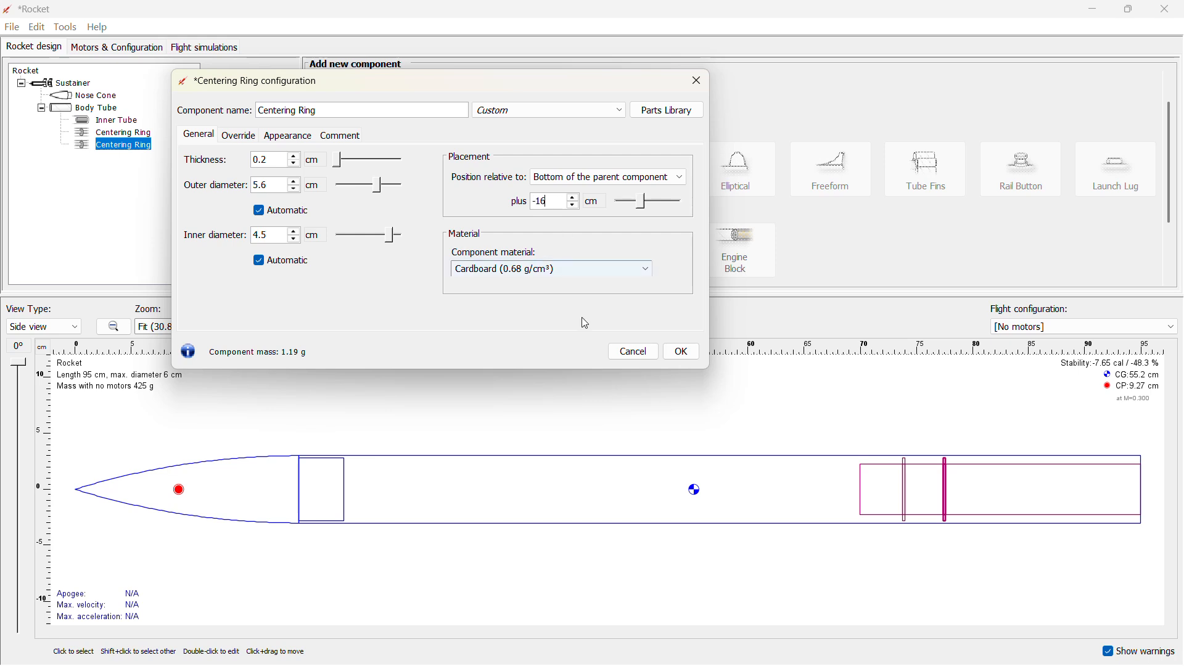
left_click(684, 354)
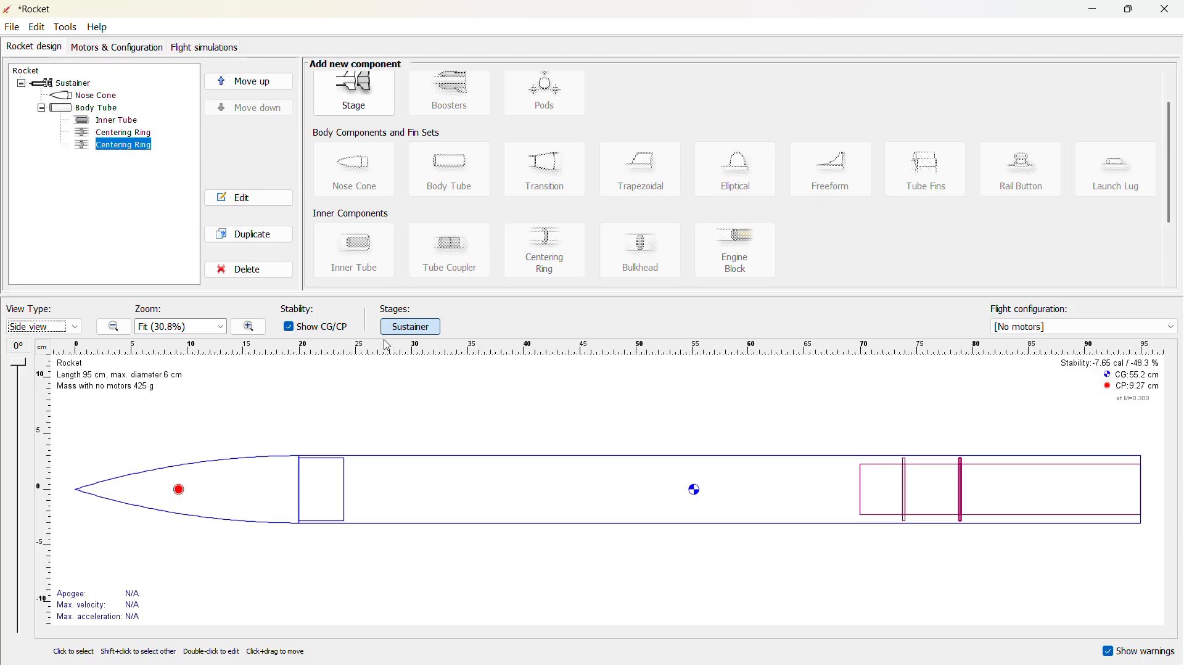
- Add a third centering ring to the body tube without a preset, offset -4 cm from the tube's bottom, and accept it
left_click(96, 108)
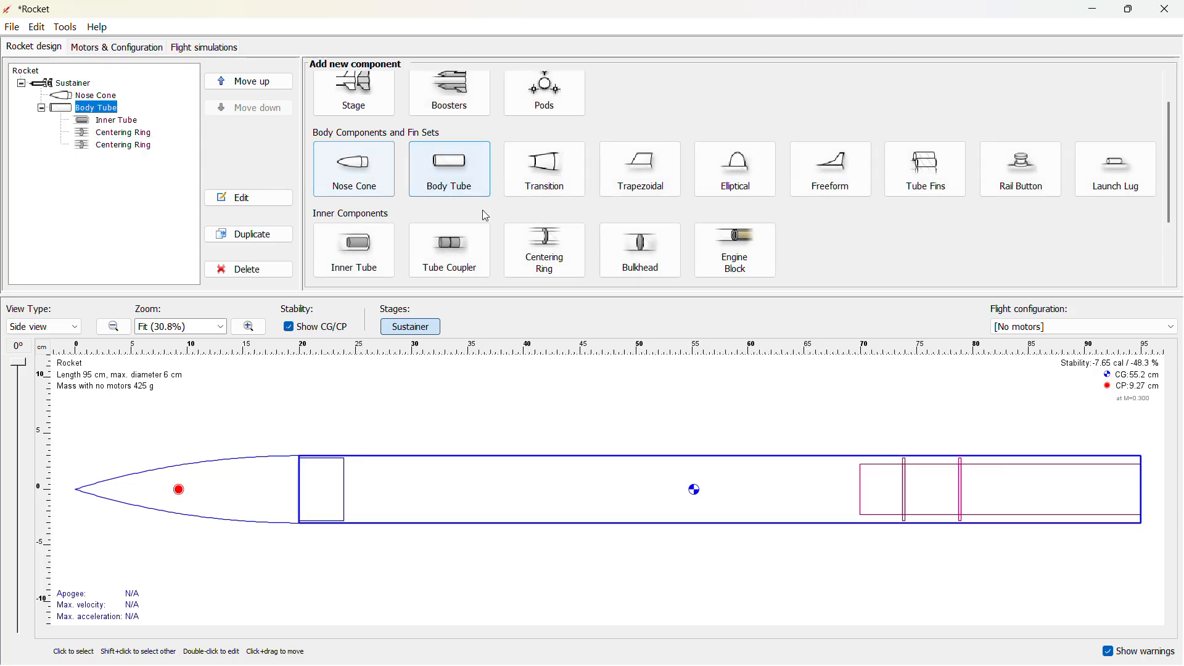
left_click(560, 259)
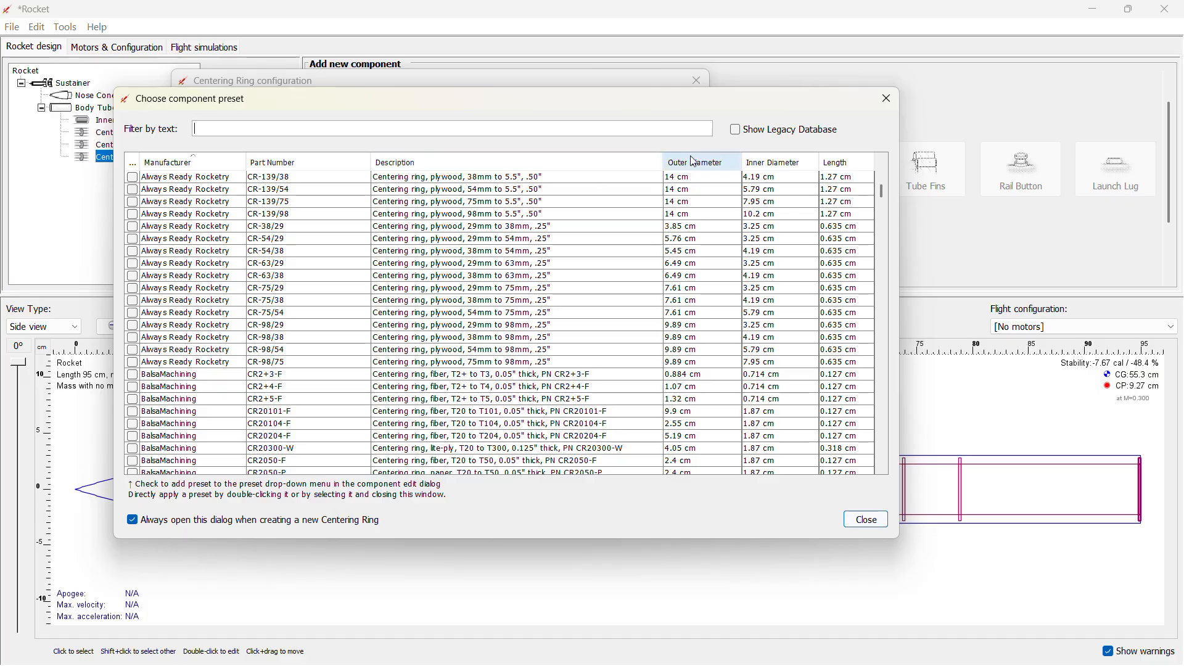
left_click(885, 99)
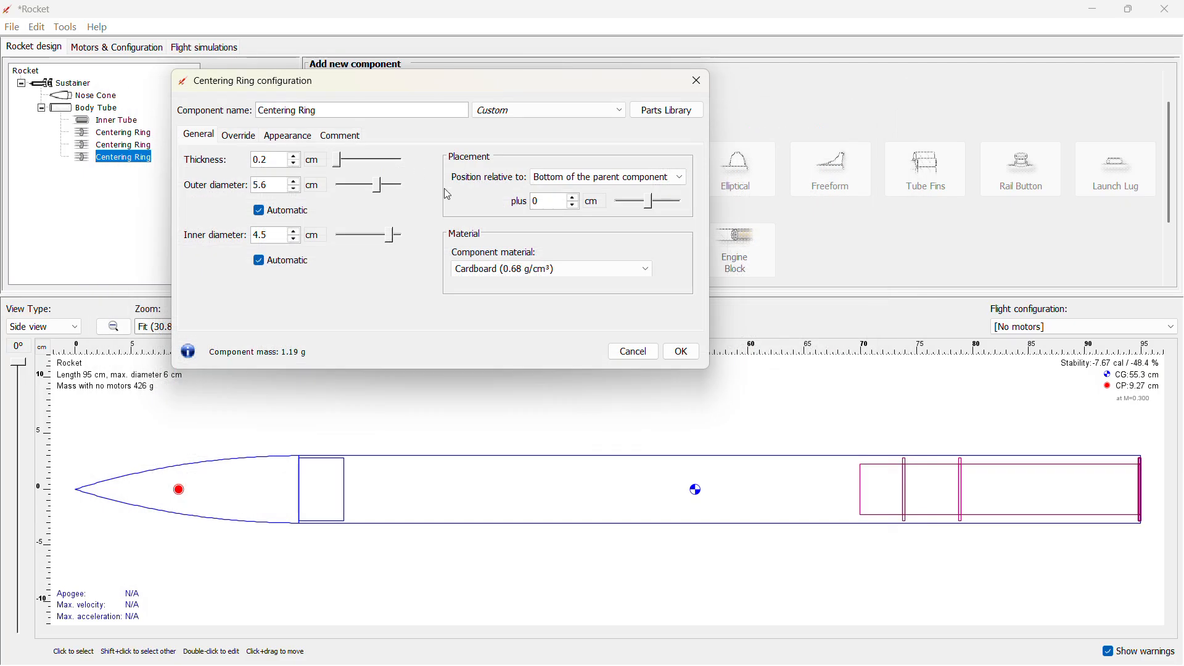
left_click(573, 207)
left_click(572, 208)
left_click(571, 209)
left_click(572, 209)
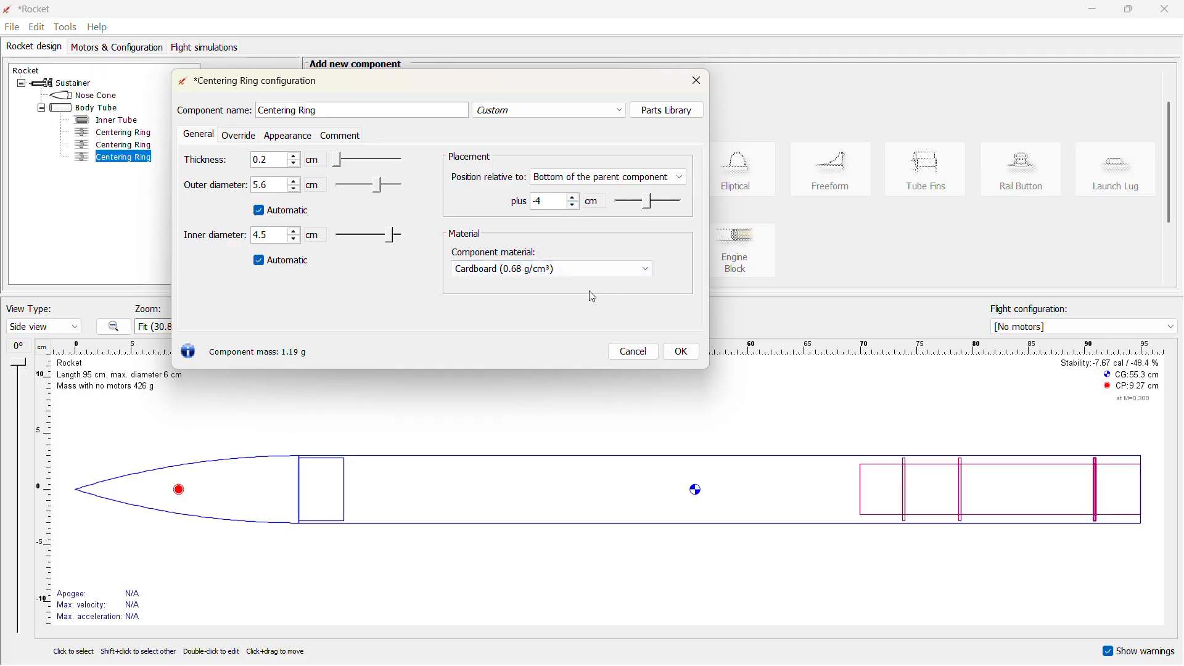
left_click(682, 354)
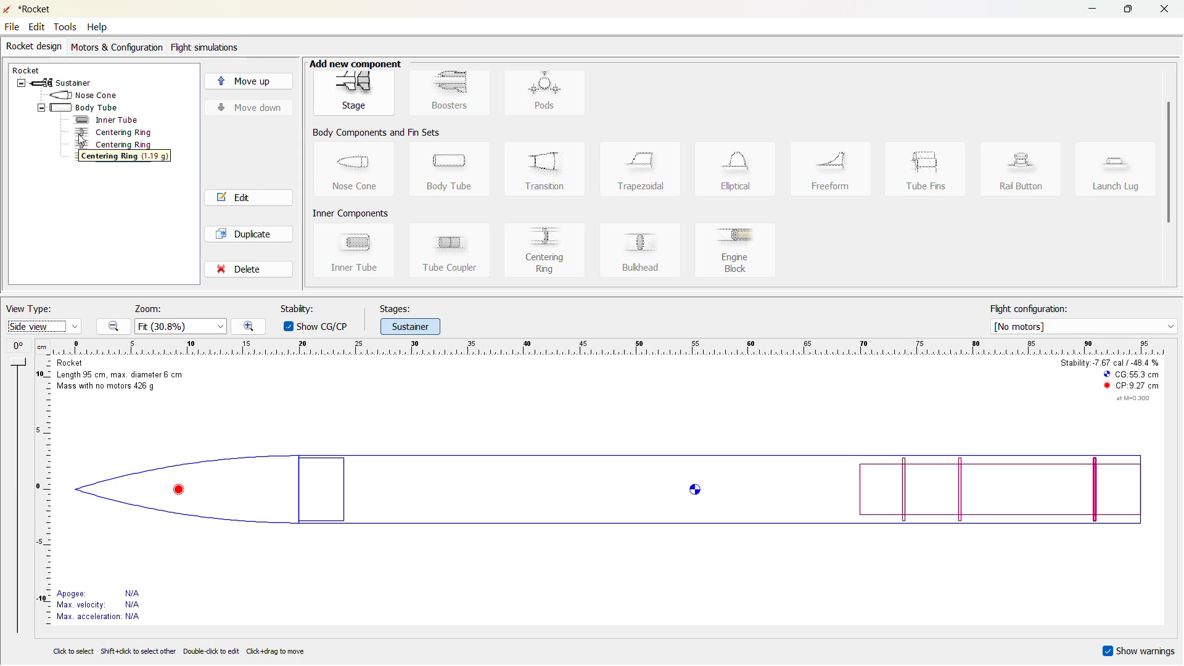
- Add an elliptical fin set to the body tube and set the number of fins to 4
left_click(93, 108)
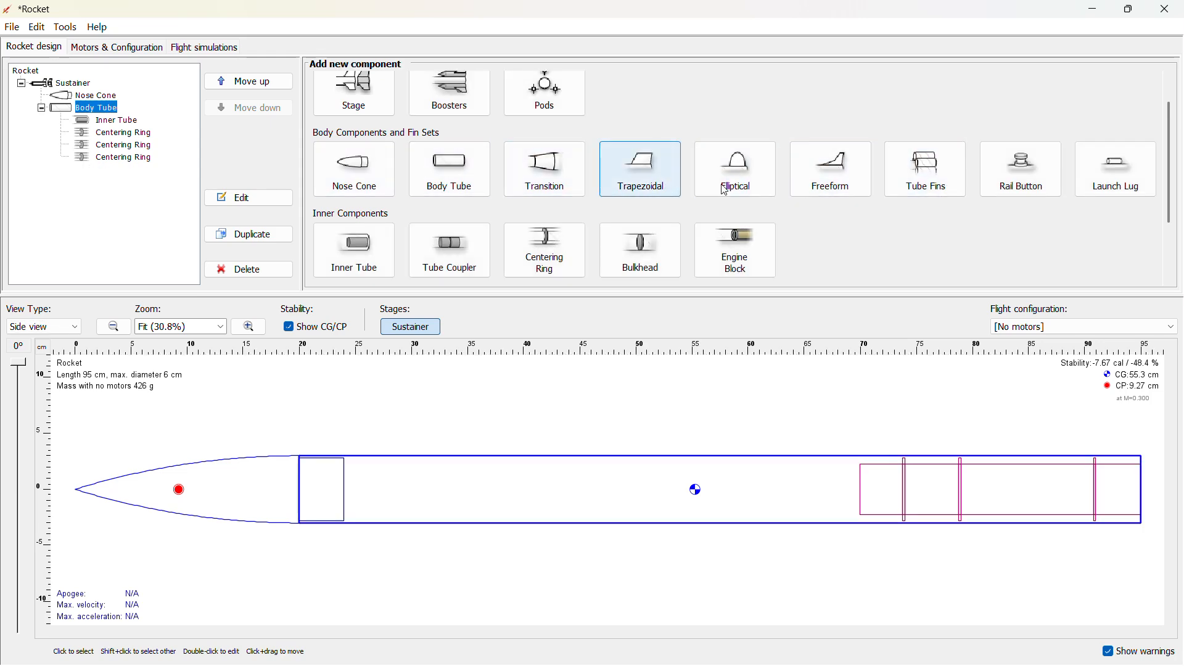
left_click(740, 188)
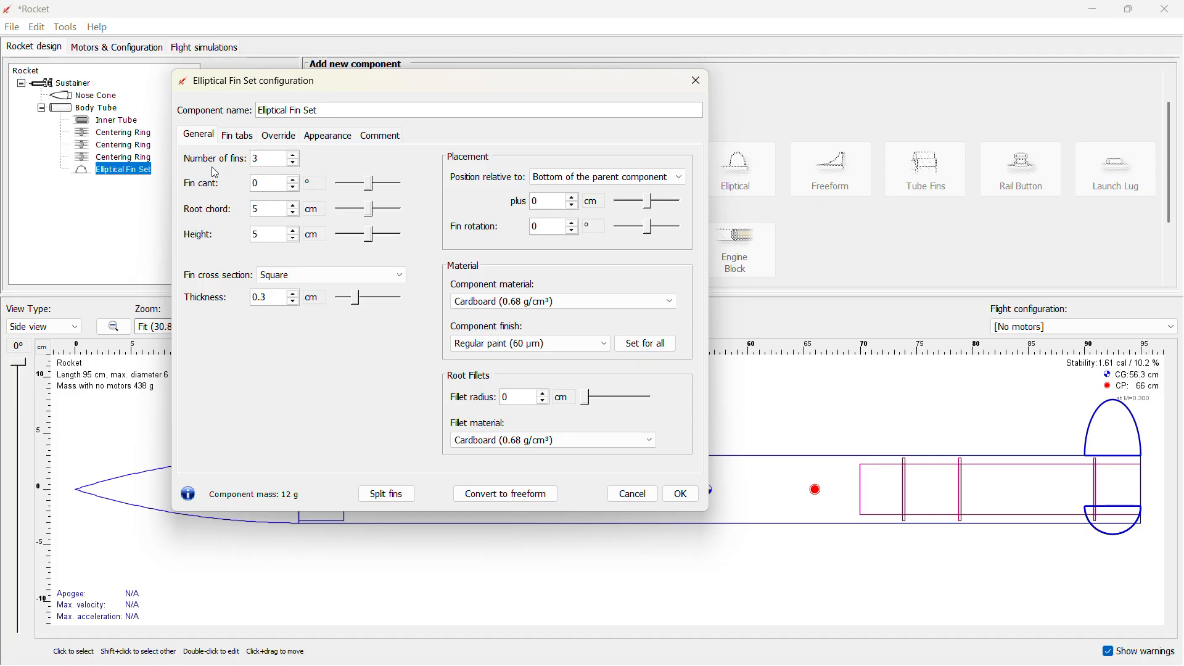
left_click(293, 158)
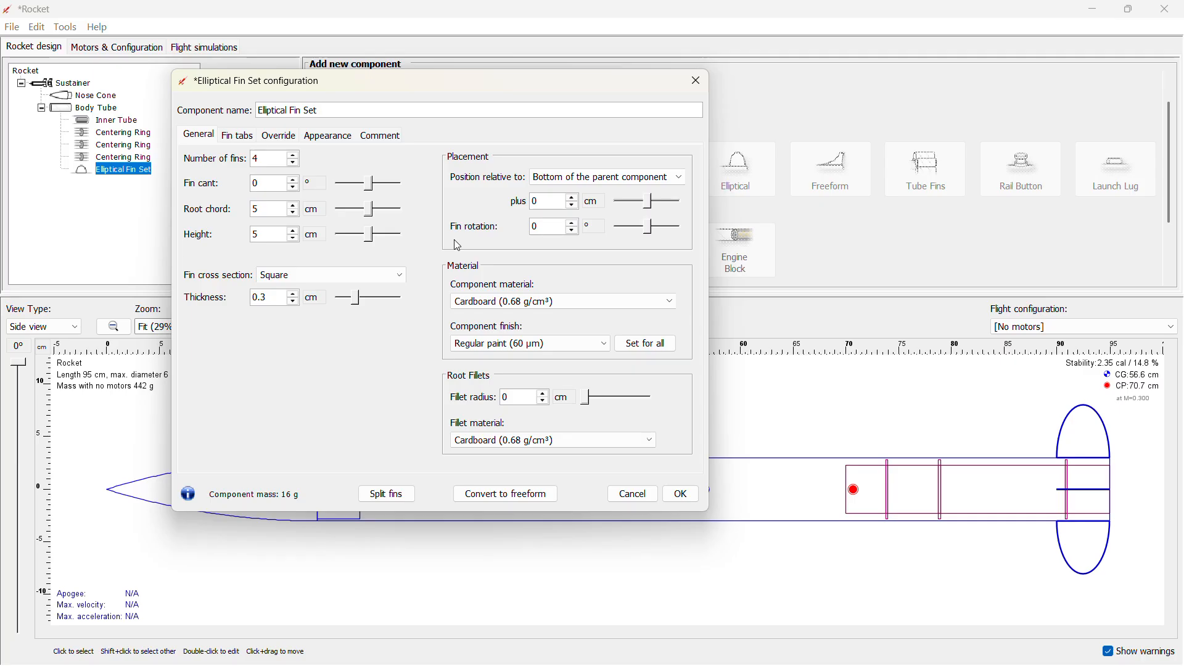
- Set the elliptical fins' root chord to 13 cm and their height to 6 cm
left_click(285, 209)
key("BackSpace")
type("13")
left_click(271, 234)
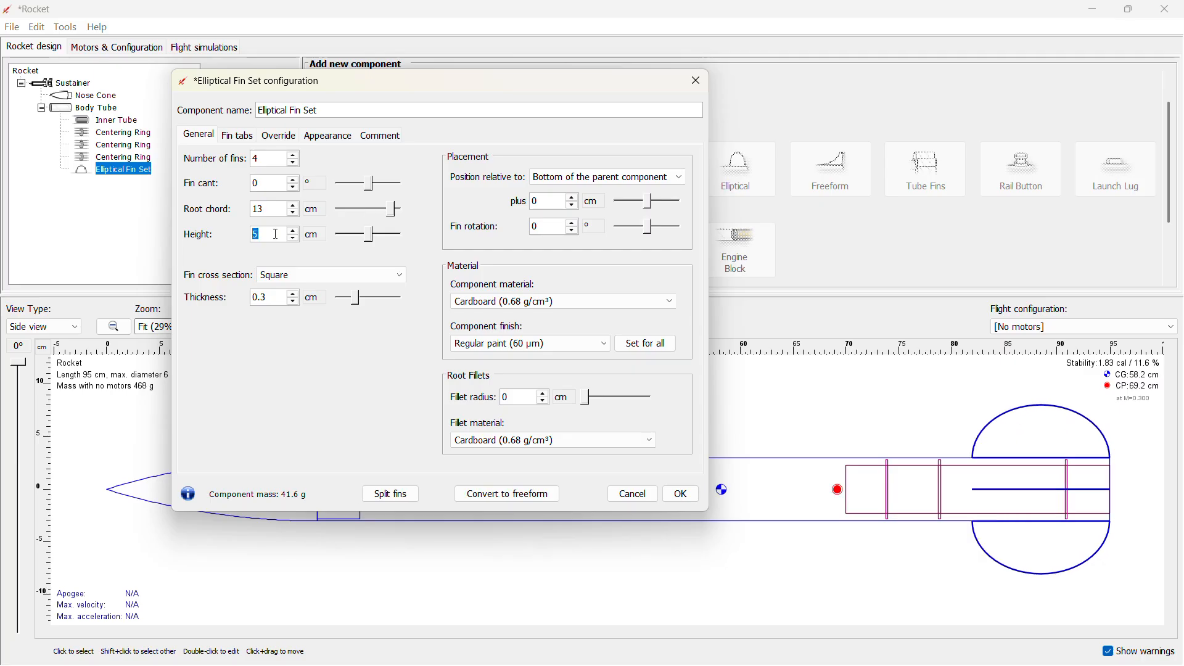
key("BackSpace")
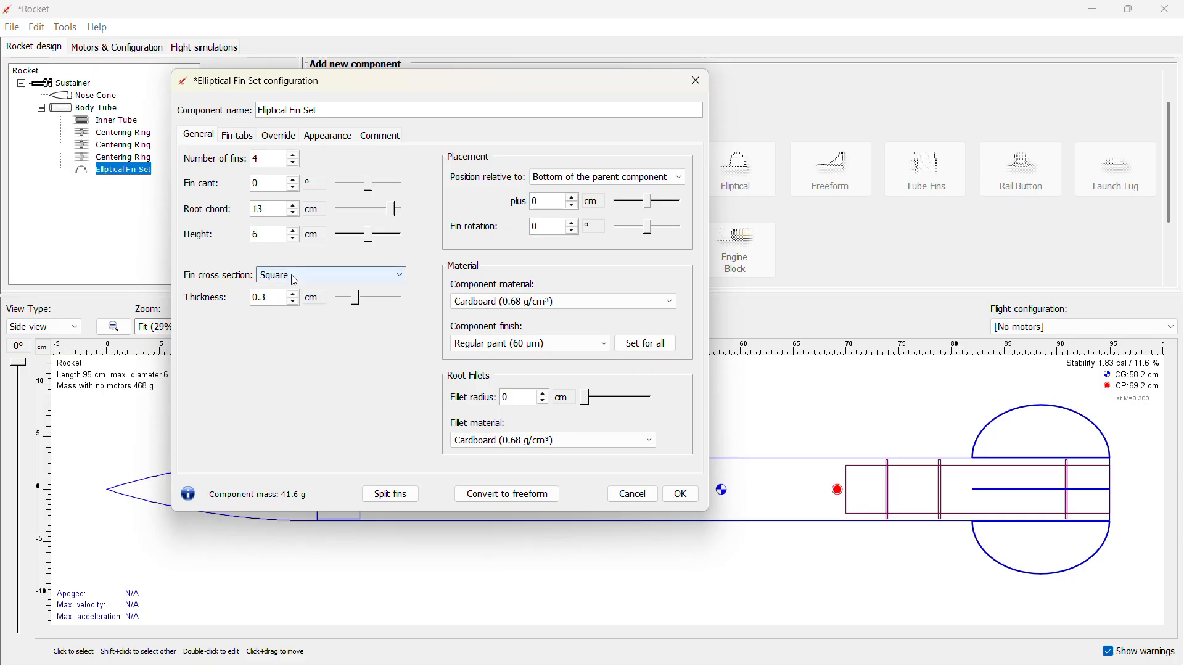
- Choose a square cross section for the elliptical fins and offset them -1 cm from the body tube's bottom
left_click(271, 210)
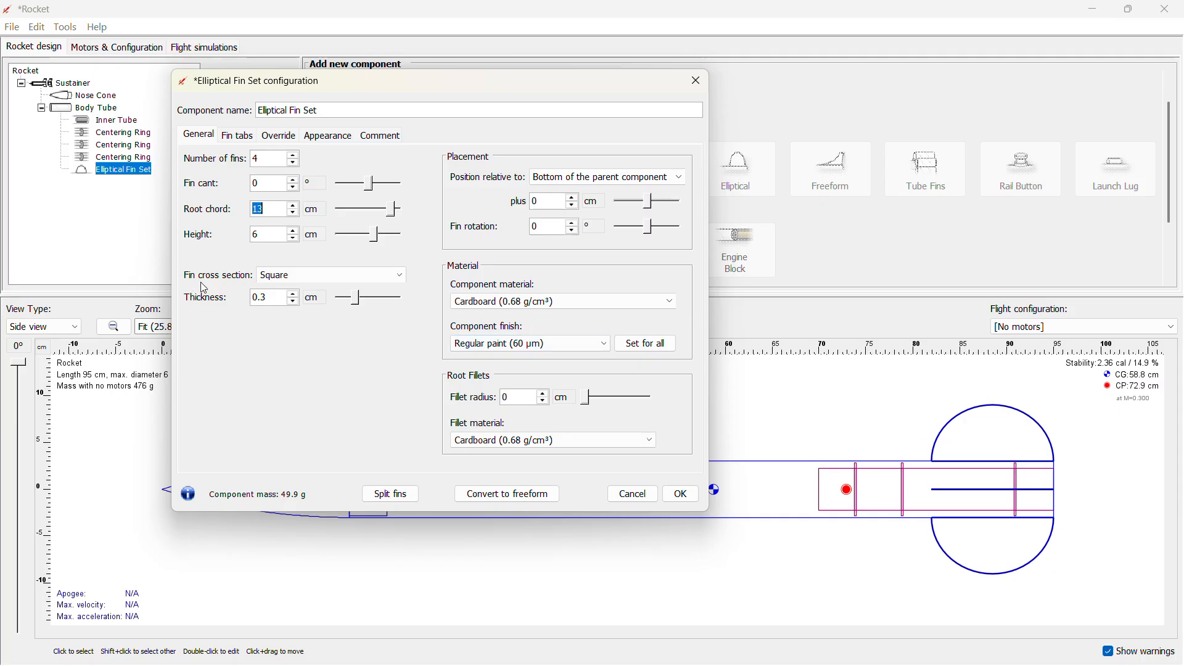
left_click(278, 279)
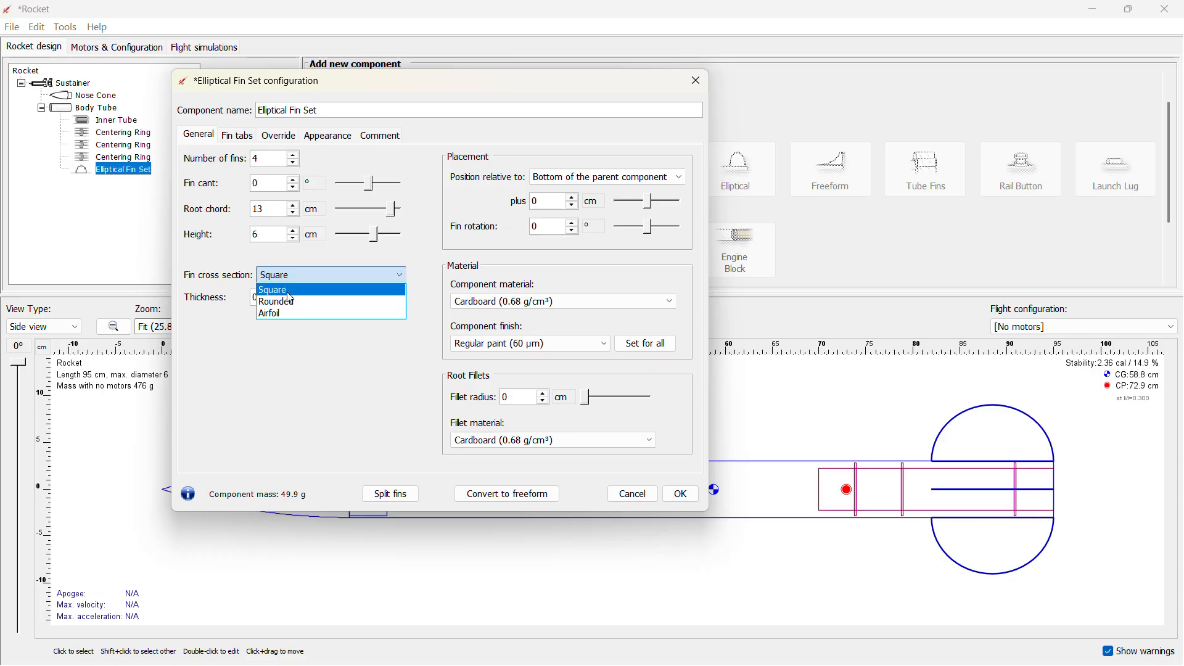
left_click(290, 295)
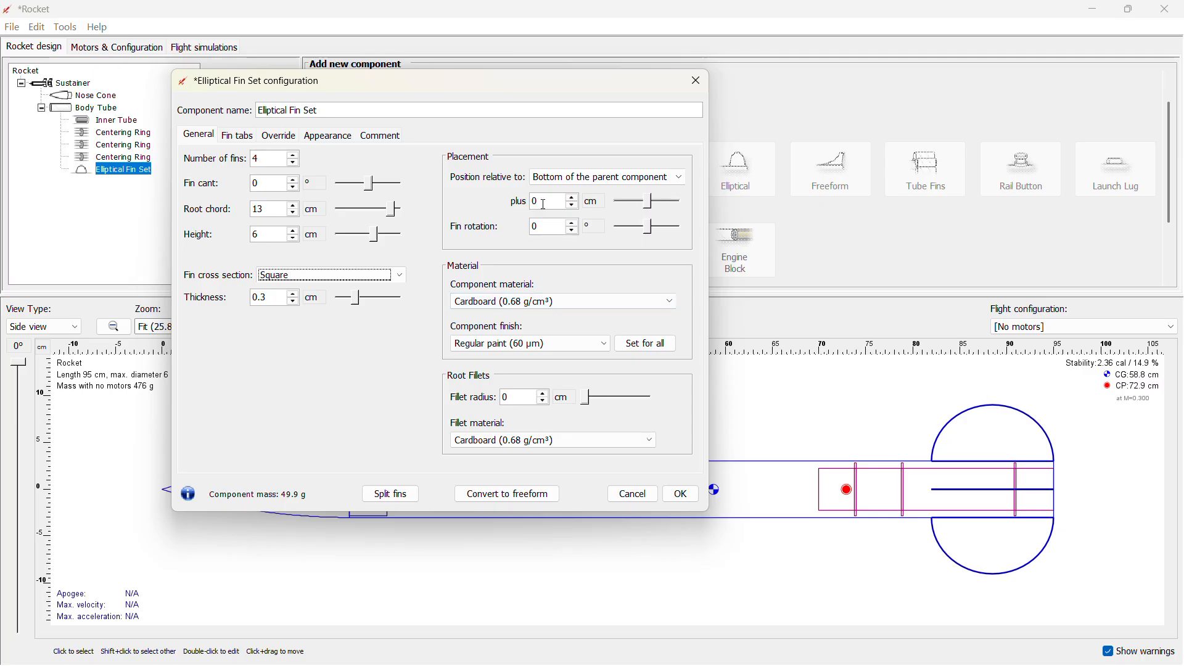
left_click(574, 209)
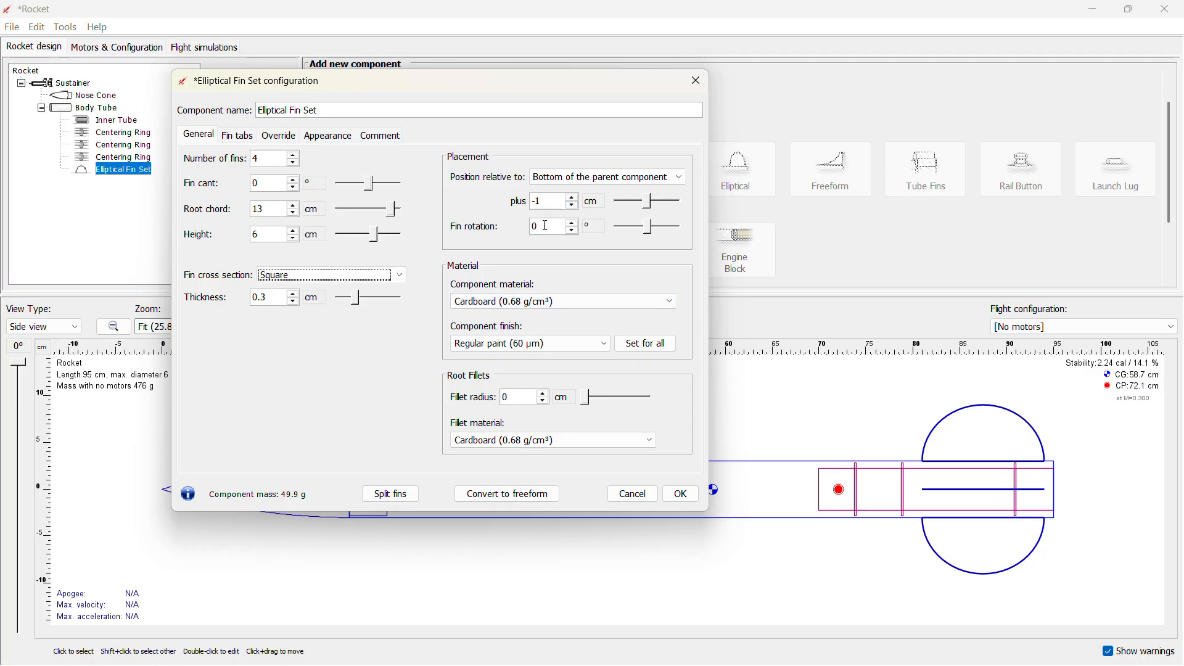
- Set the elliptical fin set's component material to Plywood (birch)
left_click(490, 304)
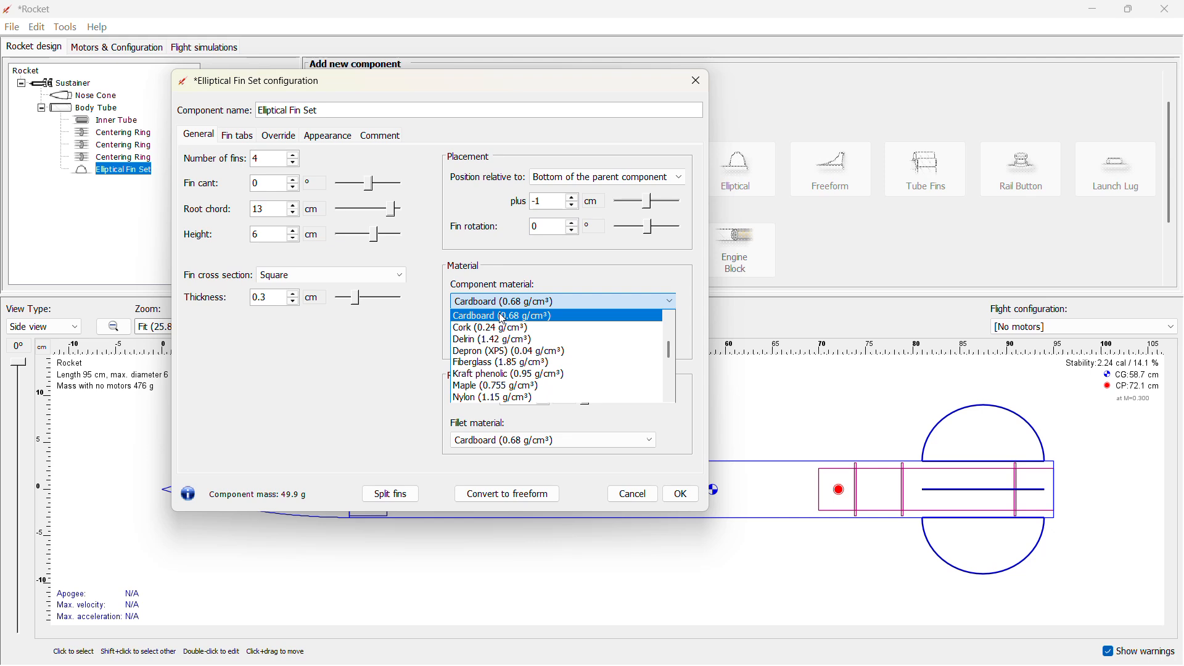
type("ply")
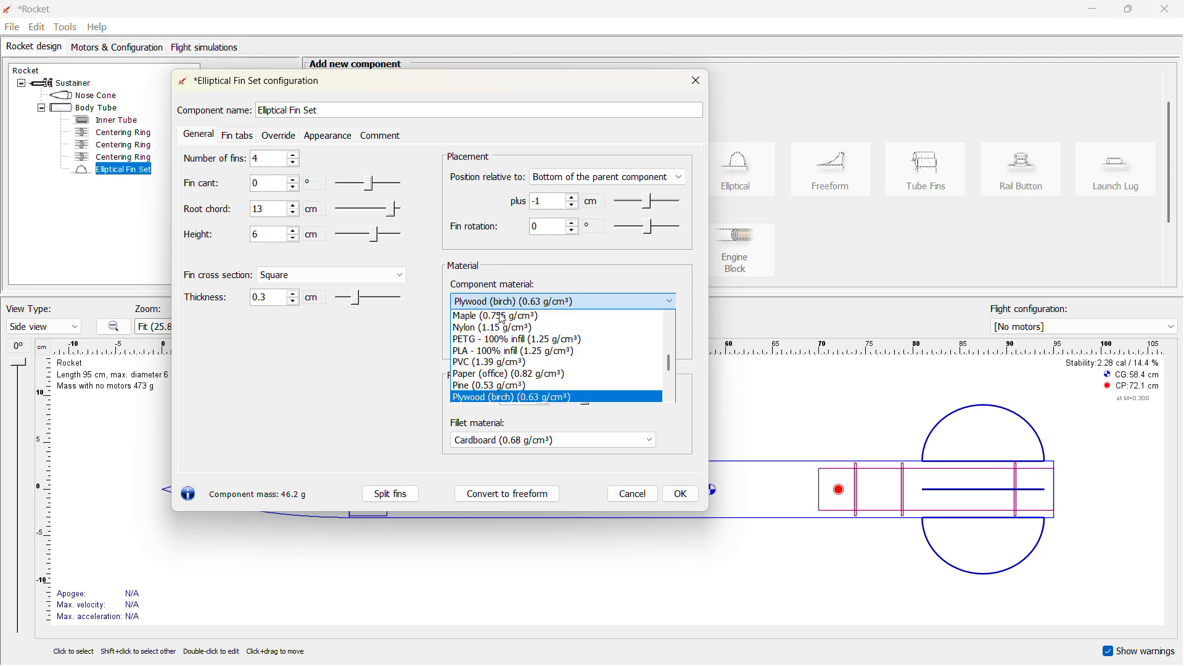
key("Return")
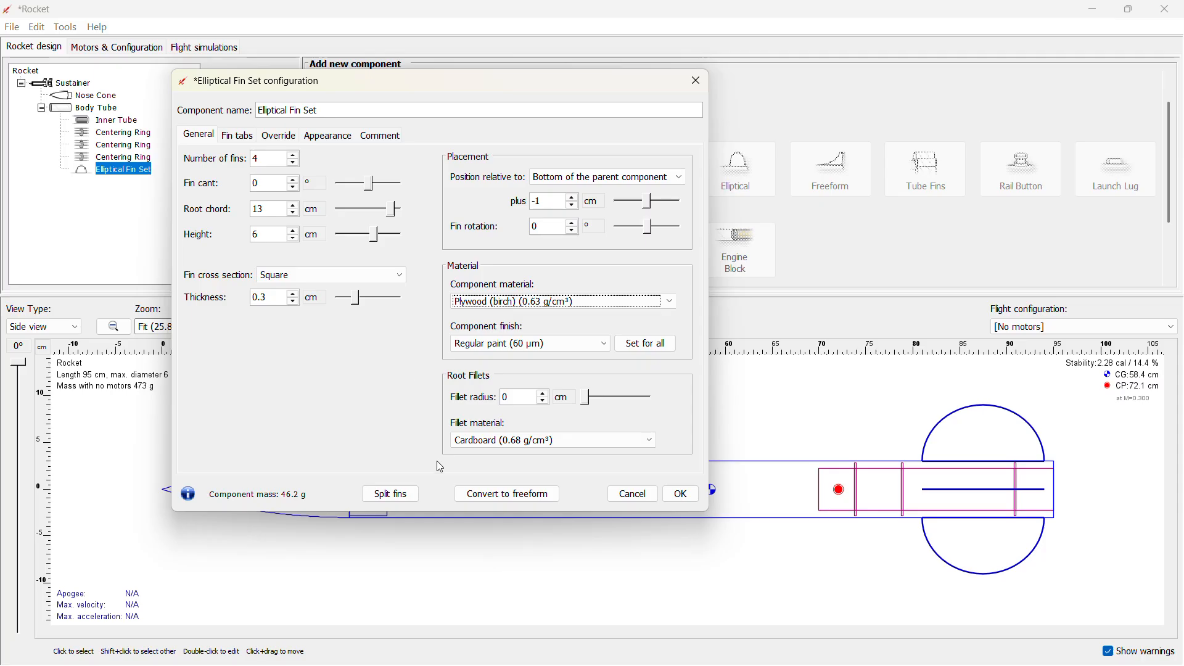
- Calculate the through-the-wall fin tabs automatically, positioned relative to the bottom of the parent component, and accept the fin set
left_click(234, 139)
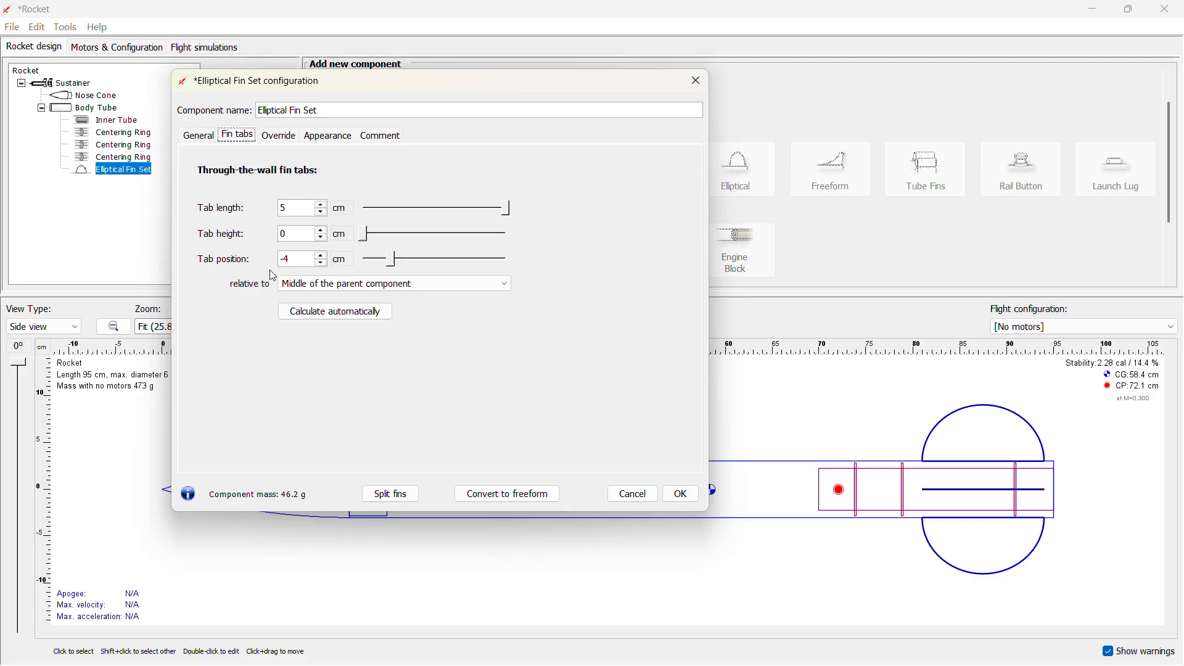
left_click(312, 317)
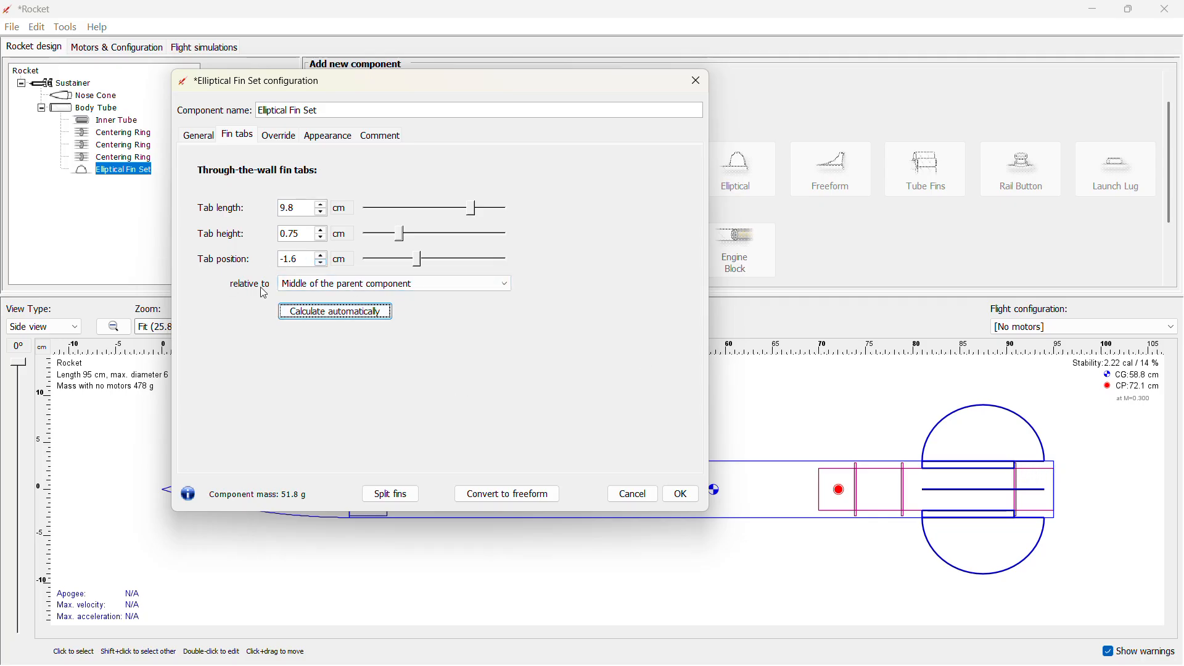
left_click(305, 290)
left_click(294, 348)
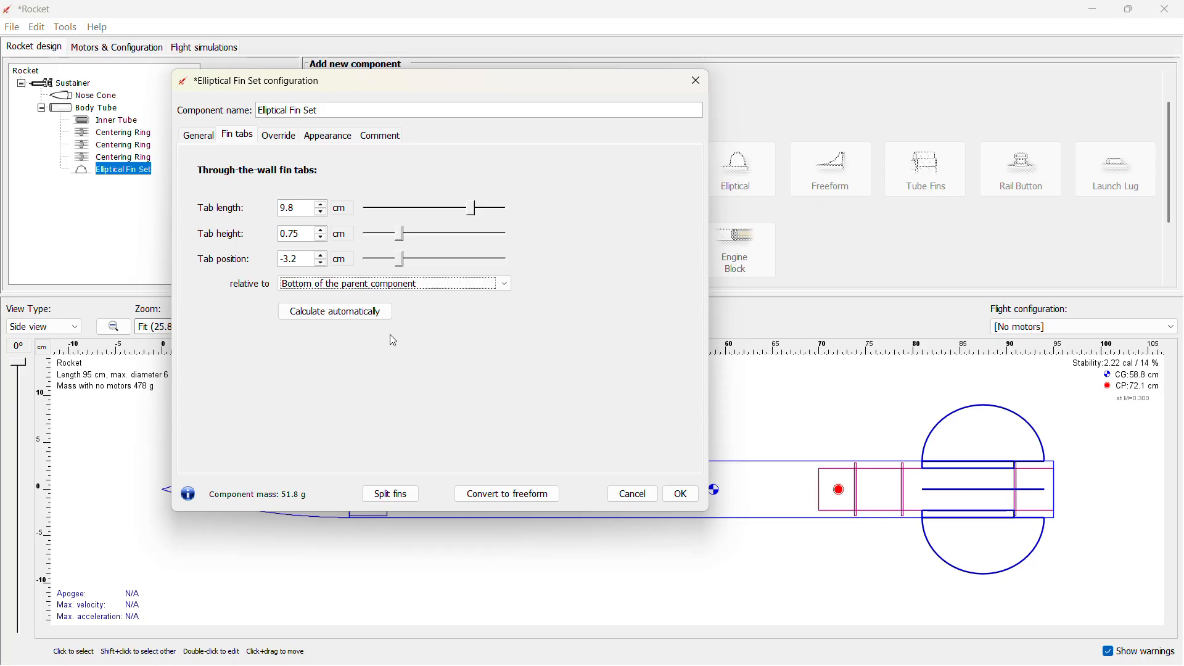
left_click(356, 313)
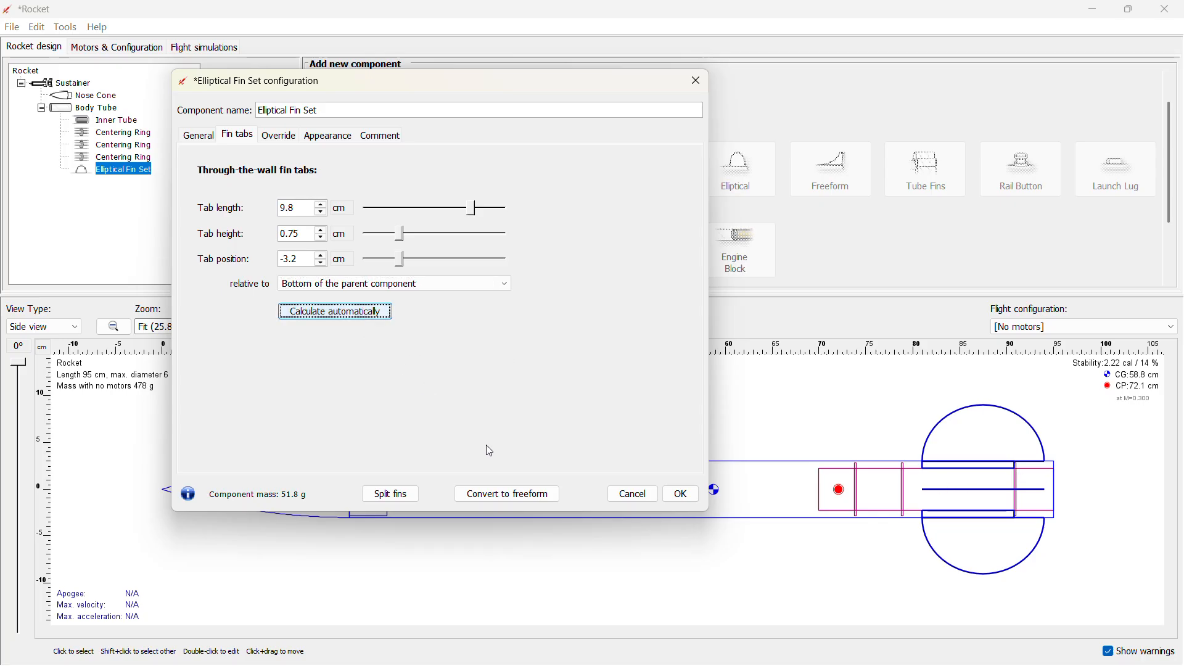
left_click(682, 494)
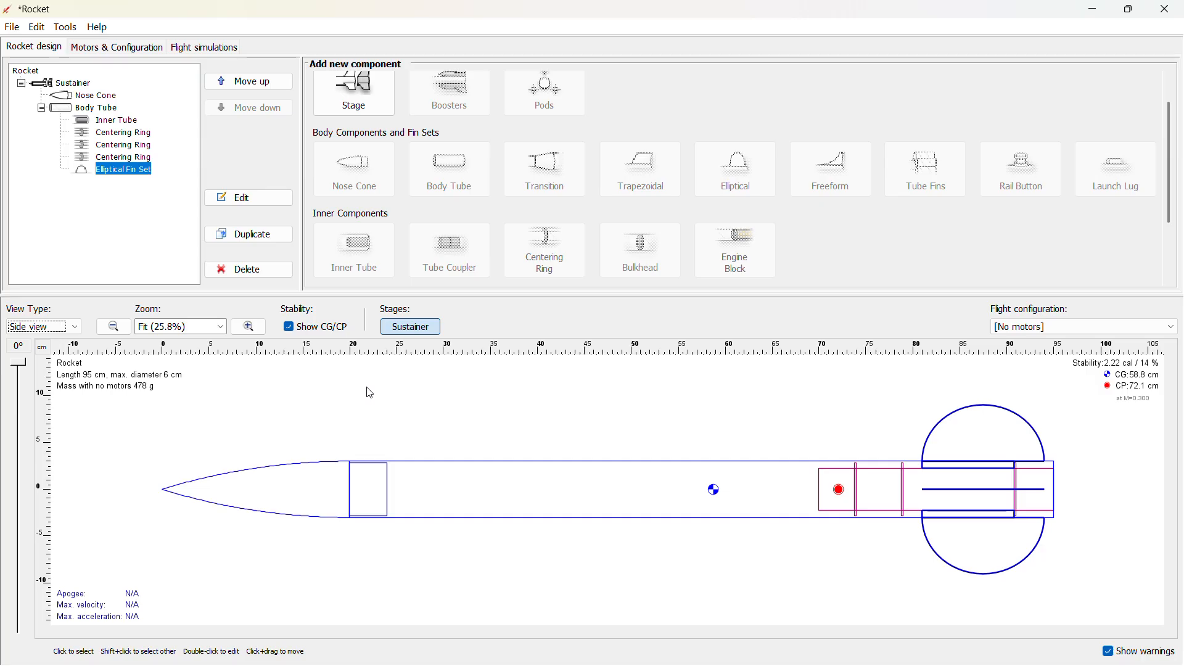
- Create a new motor configuration for the inner tube using the AeroTech I59WN motor with a plugged ejection charge
left_click(102, 49)
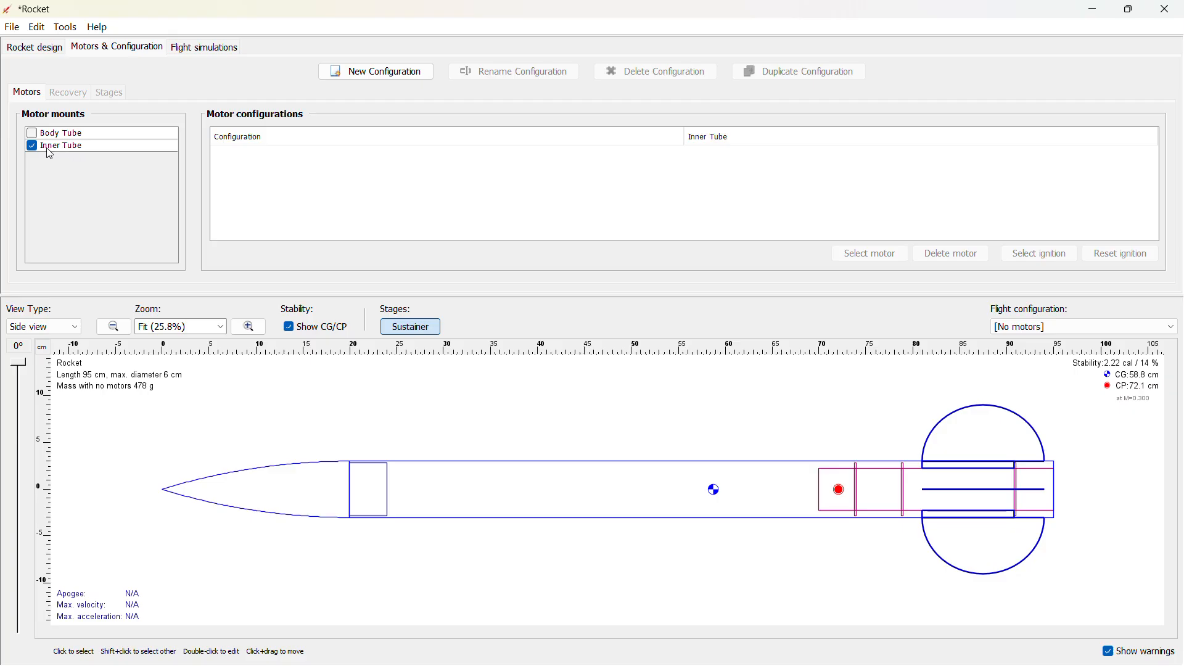
left_click(414, 77)
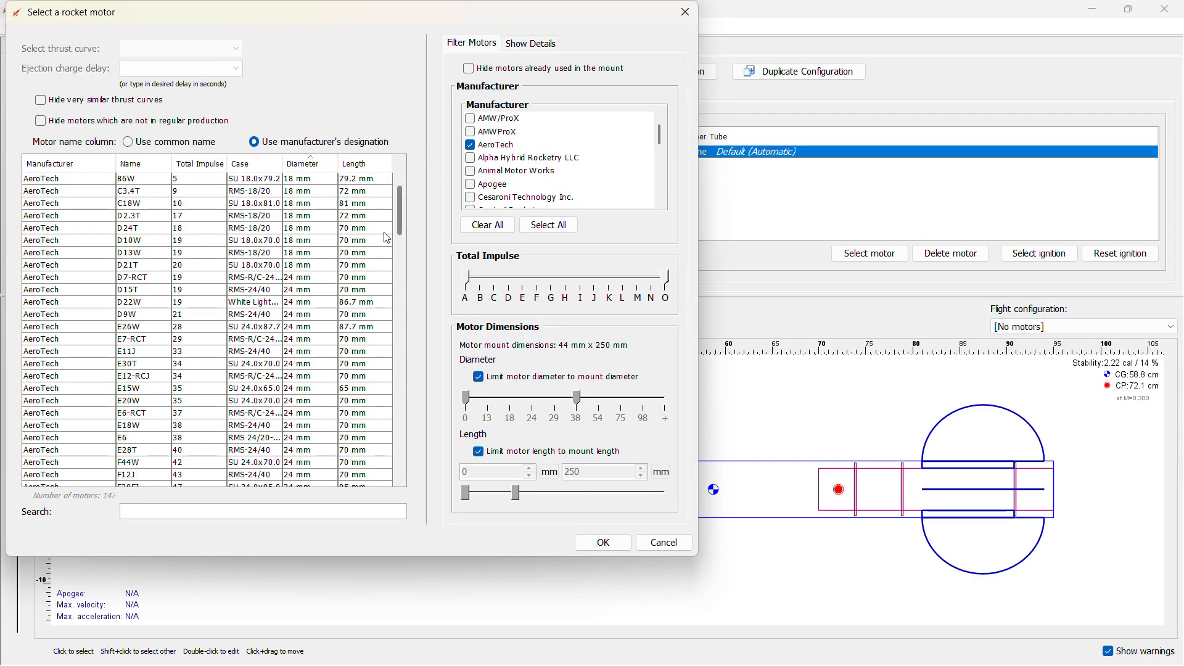
scroll(294, 313, "down", 2)
scroll(294, 314, "down", 5)
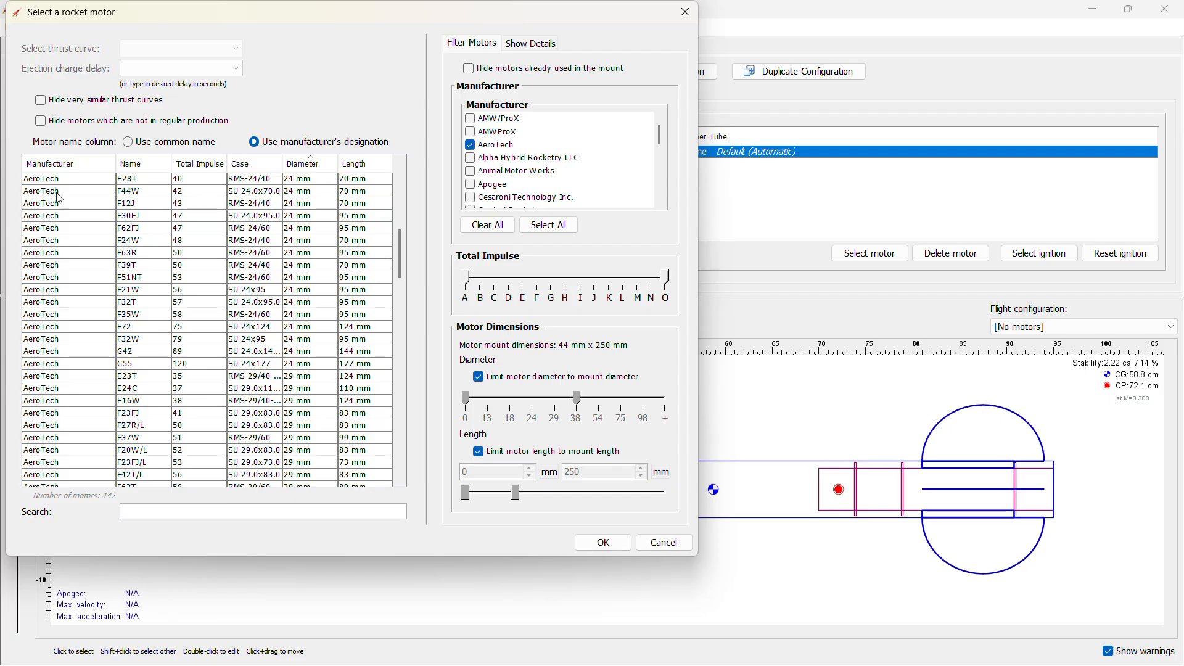
scroll(89, 318, "down", 12)
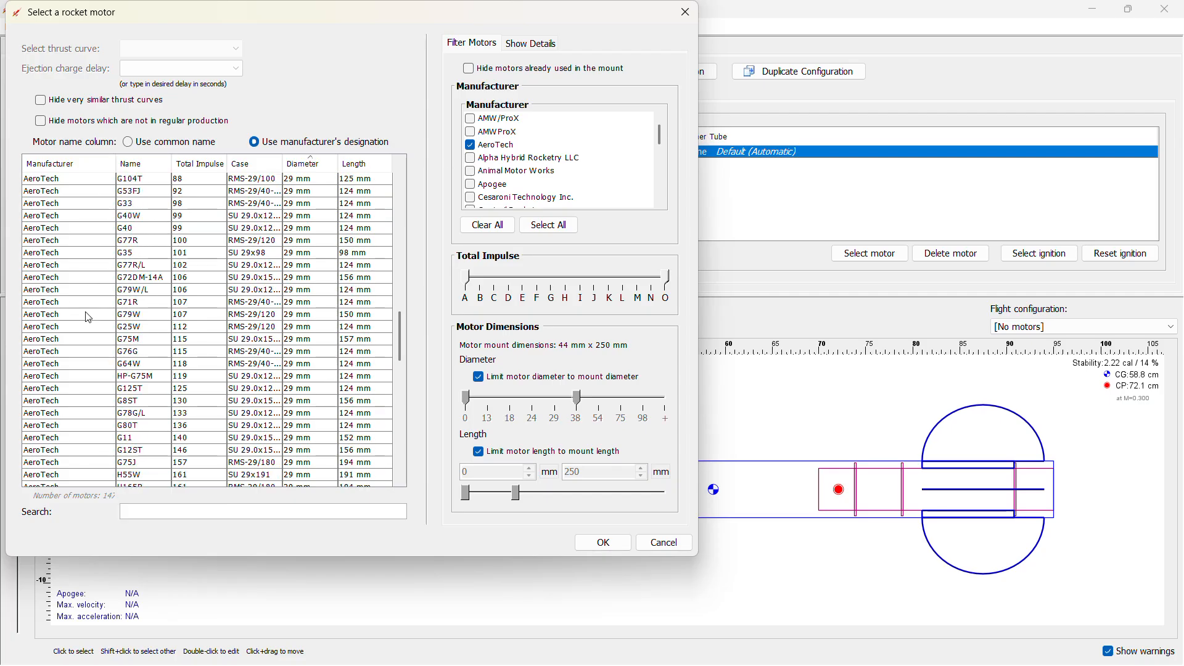
scroll(89, 318, "down", 15)
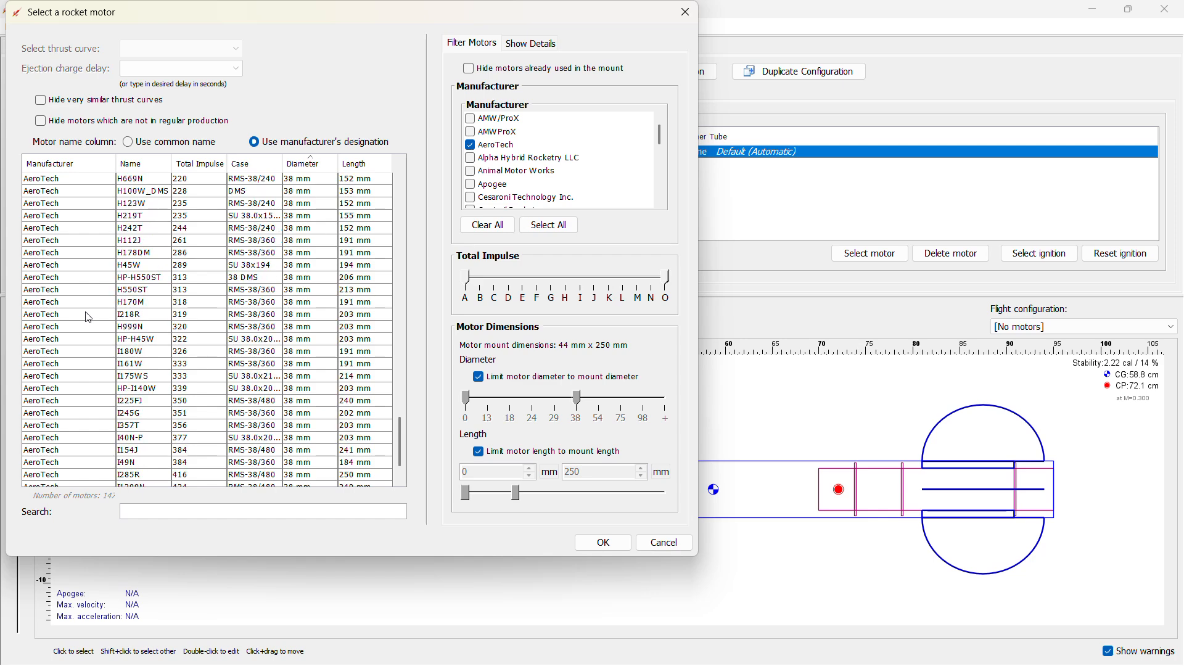
scroll(89, 318, "down", 1)
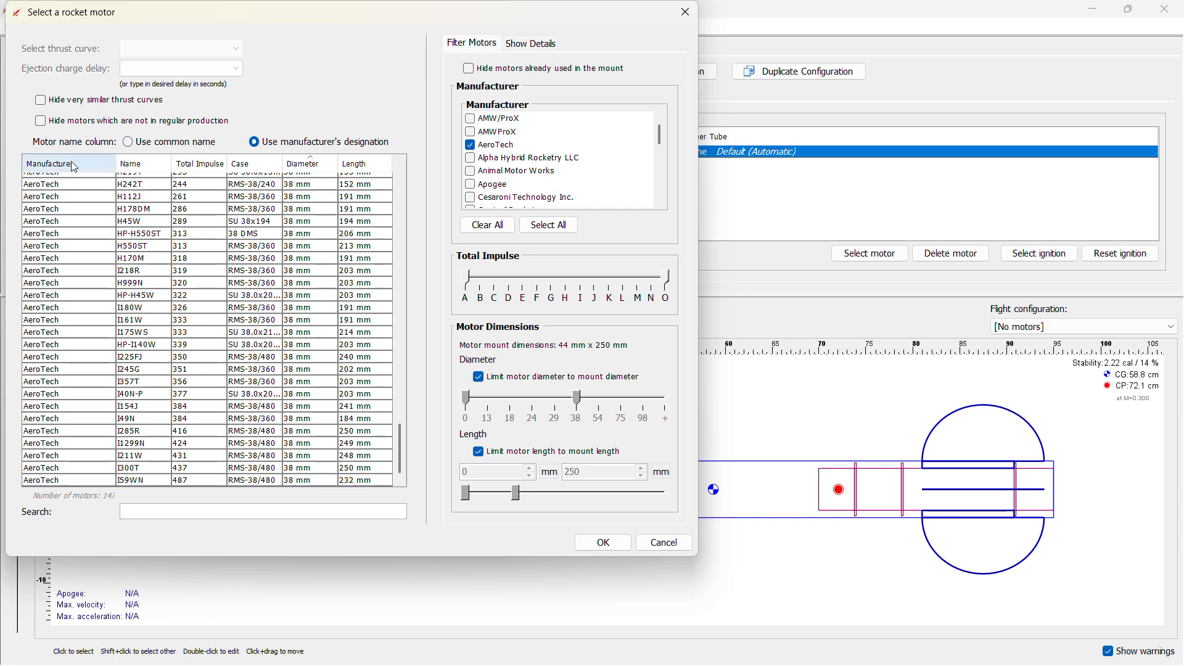
left_click(146, 480)
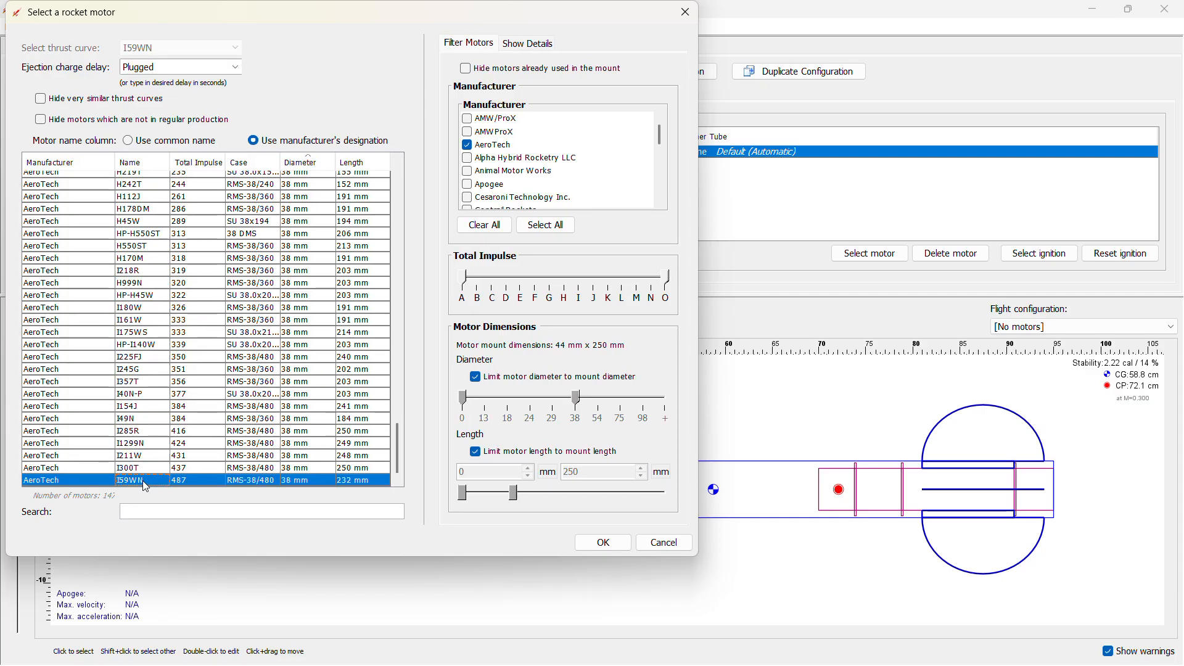
left_click(603, 543)
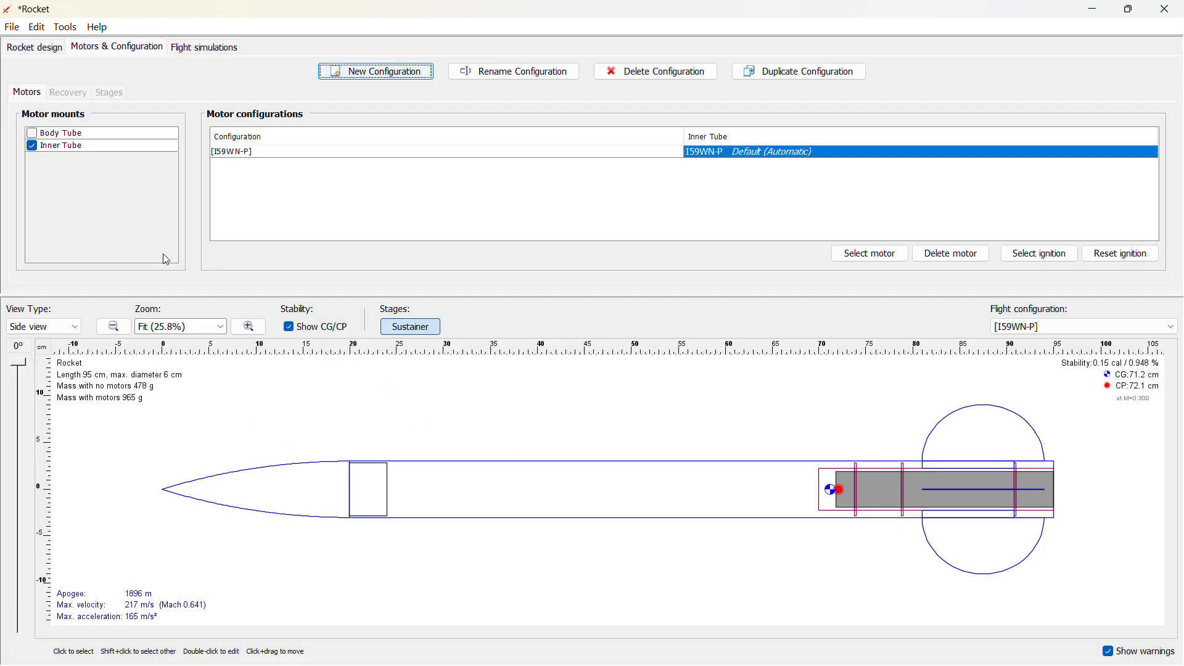
- Make the nose cone filled, cap the end of its shoulder, and accept the changes
left_click(41, 50)
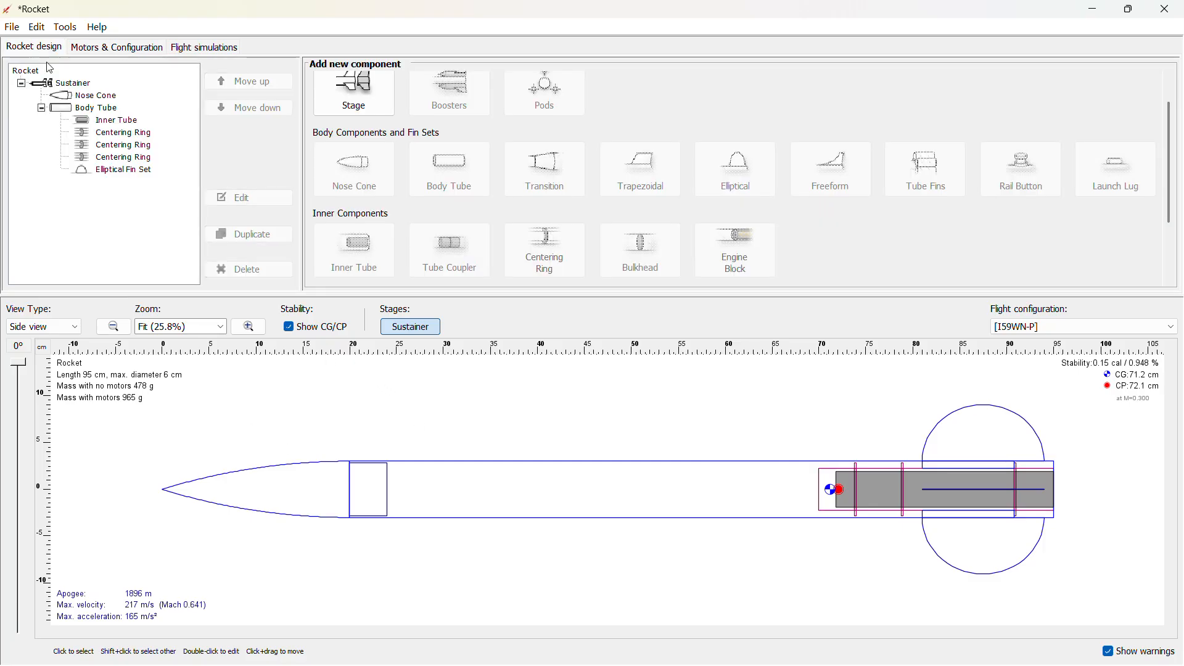
left_click(79, 99)
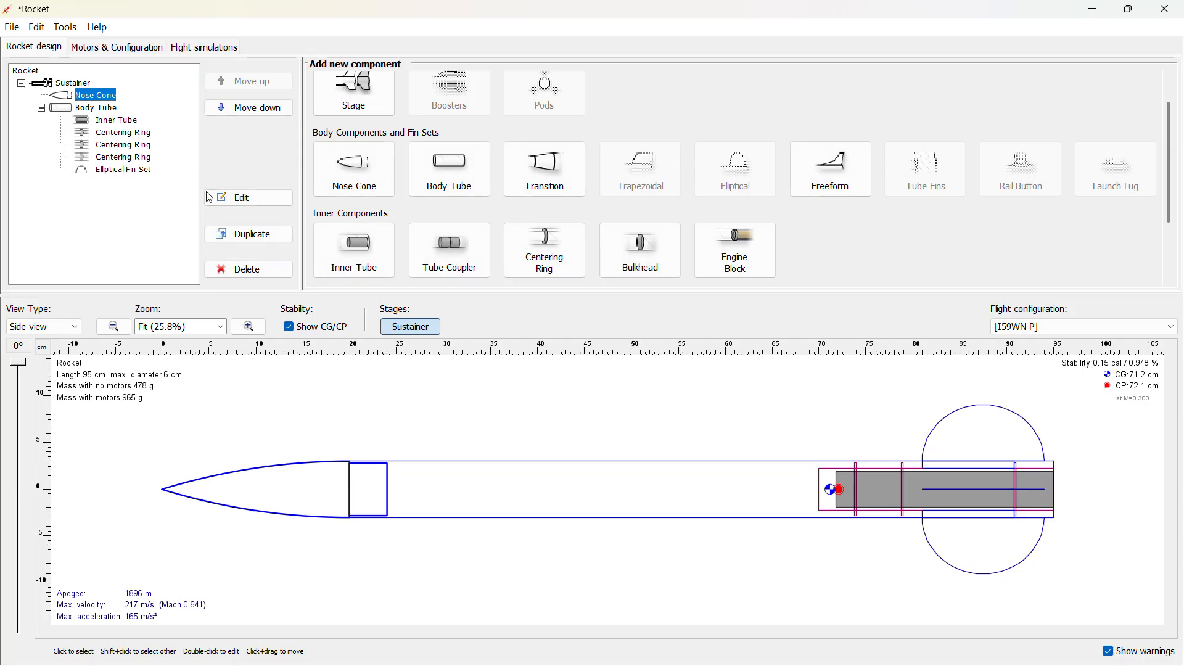
left_click(224, 201)
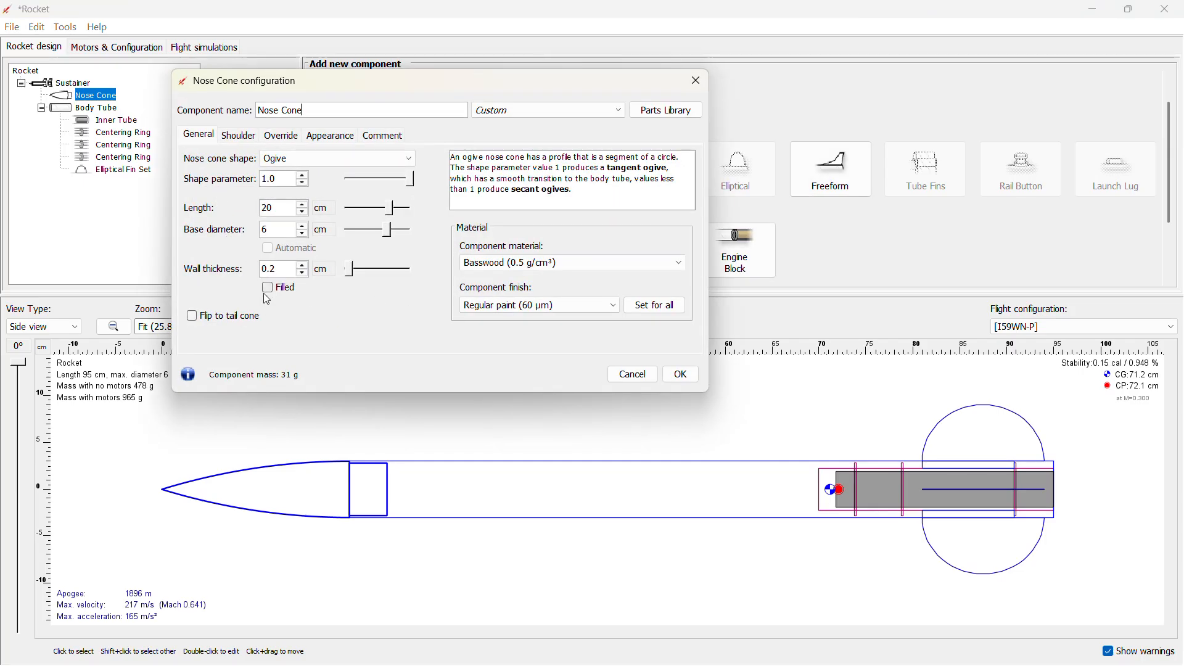
left_click(266, 288)
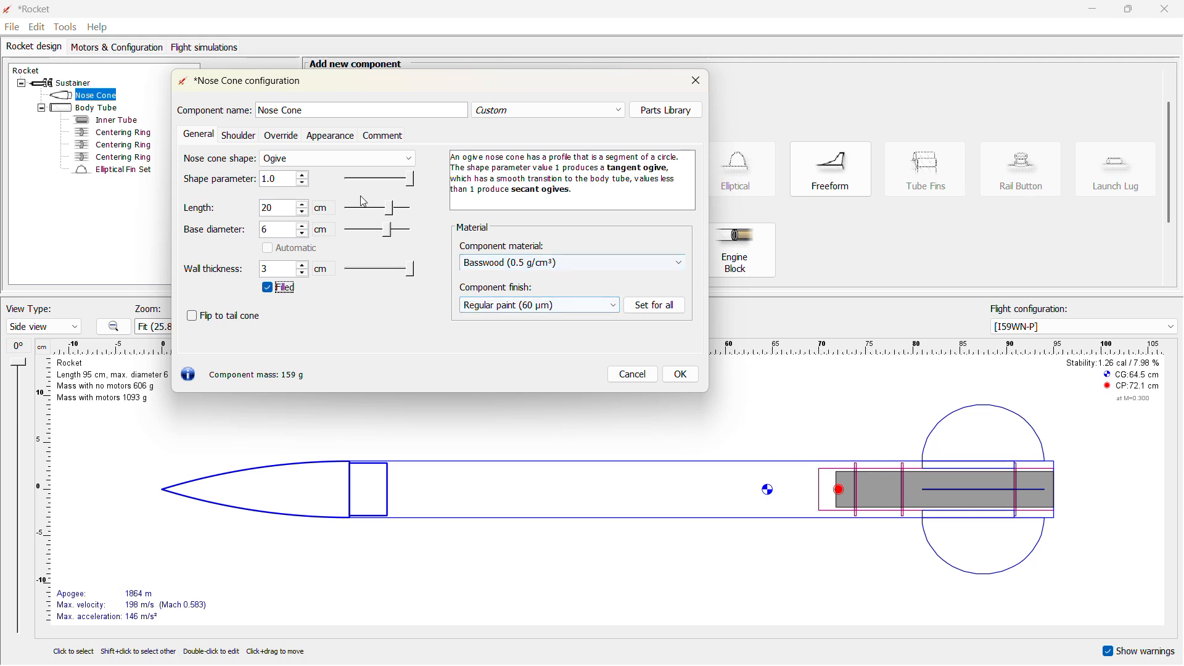
left_click(250, 138)
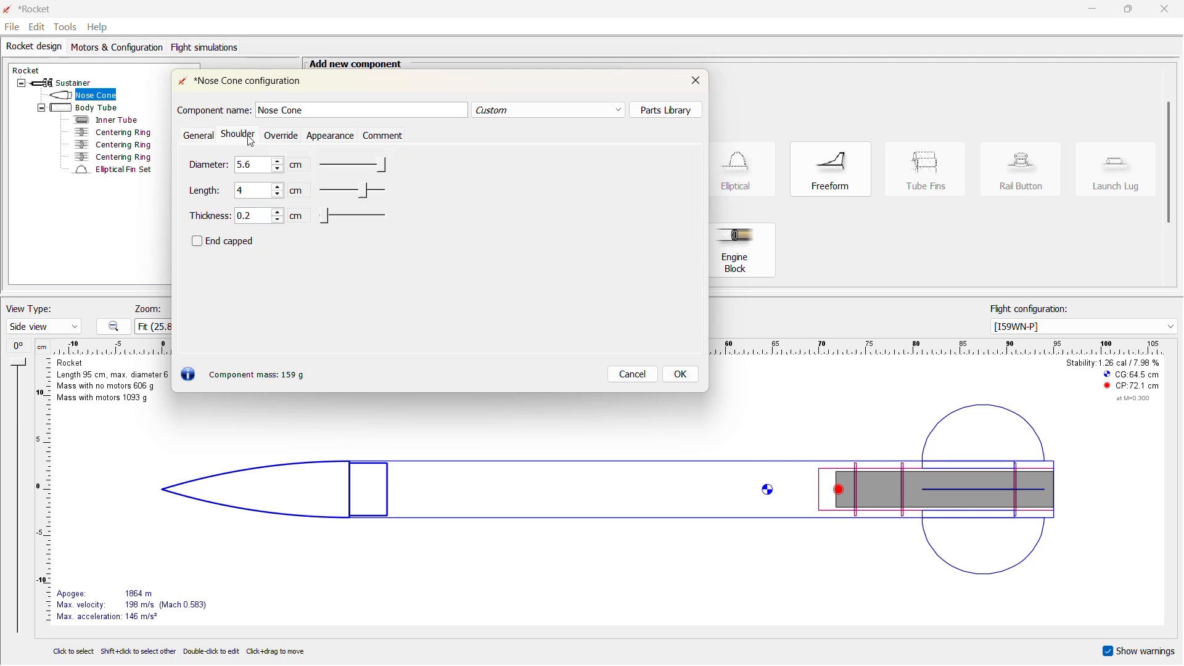
left_click(197, 244)
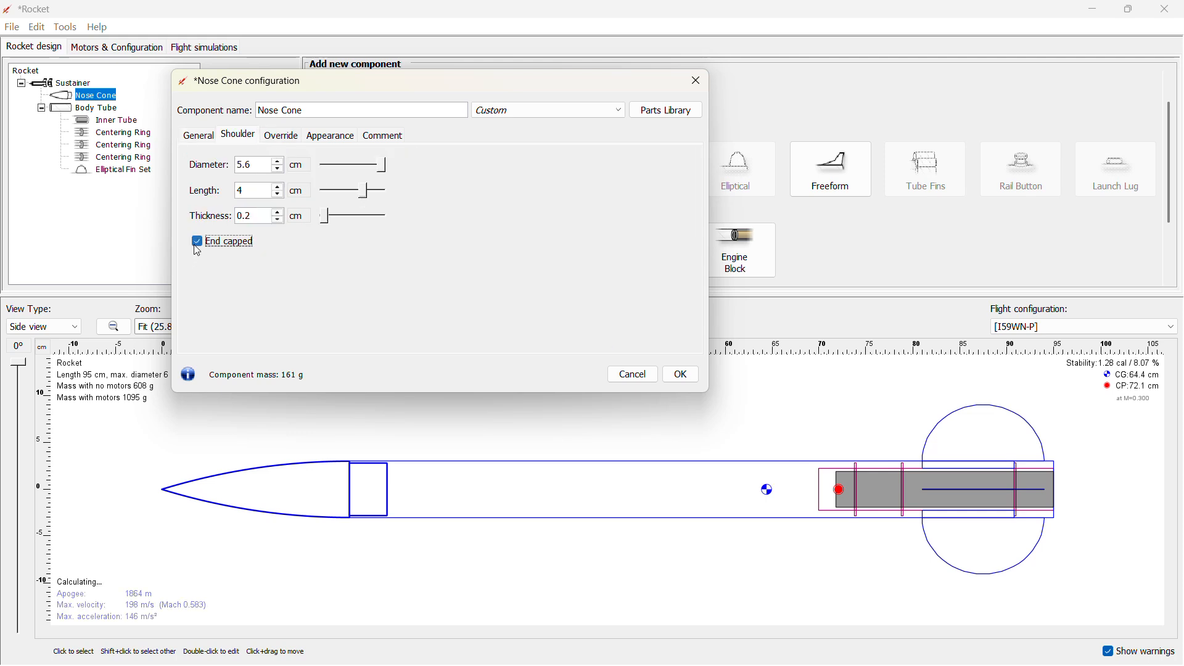
left_click(671, 379)
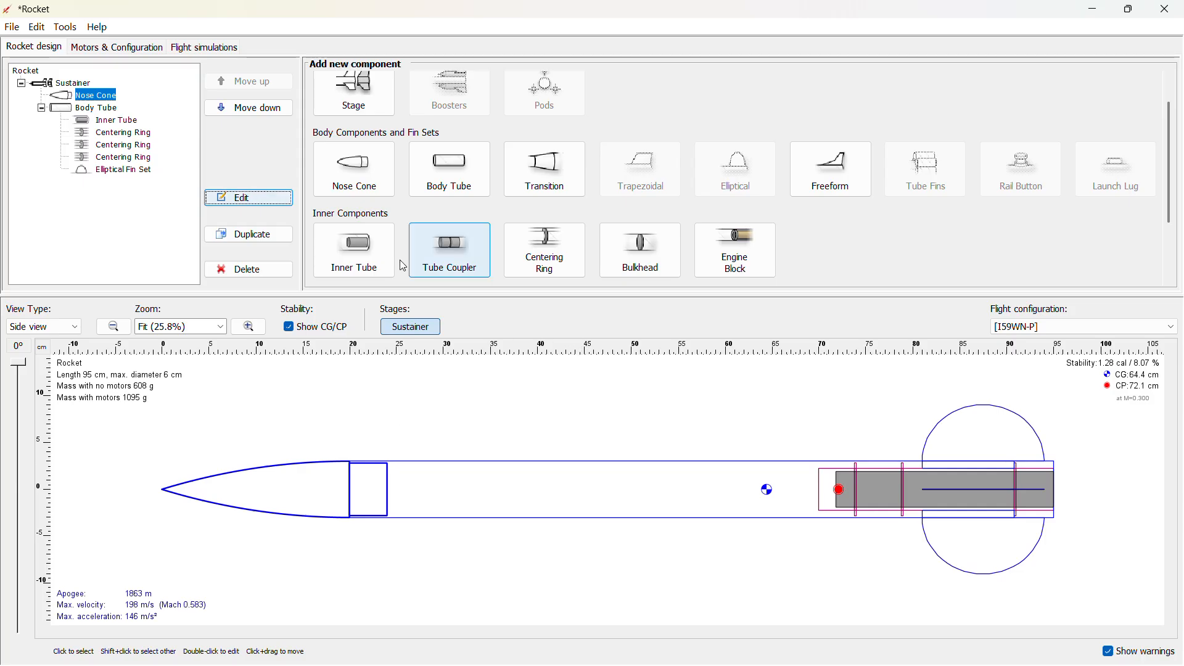
- Reduce the elliptical fins' root chord to 11 cm, and try a height of 5 cm before restoring it to 6 cm
left_click(123, 172)
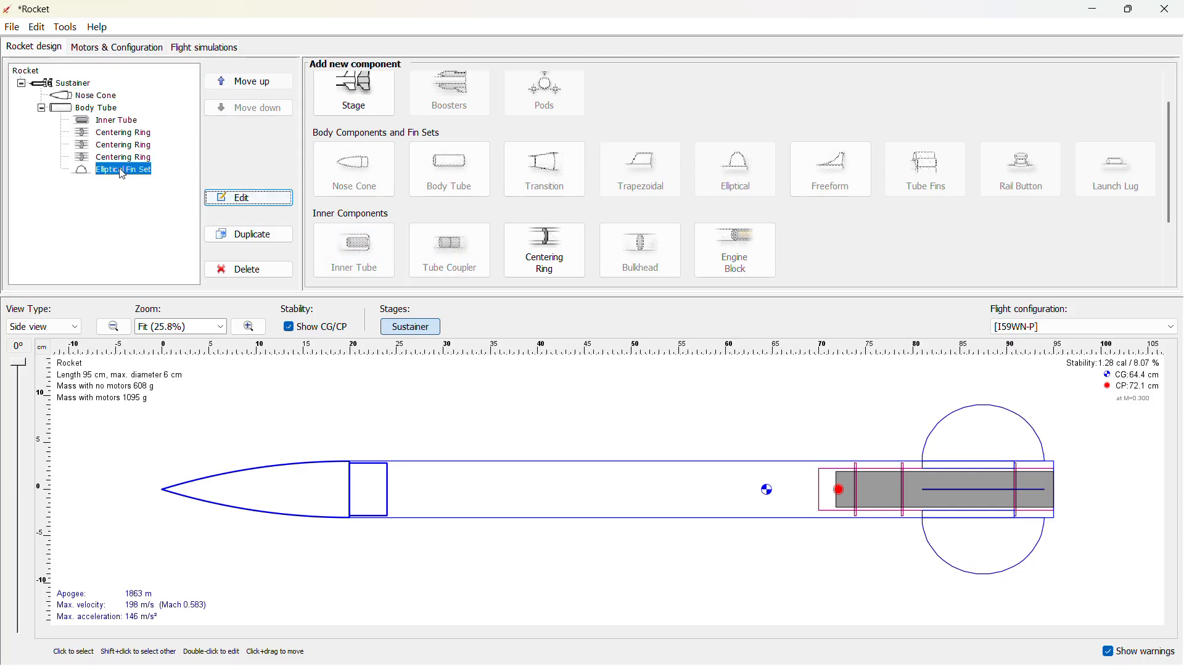
left_click(248, 200)
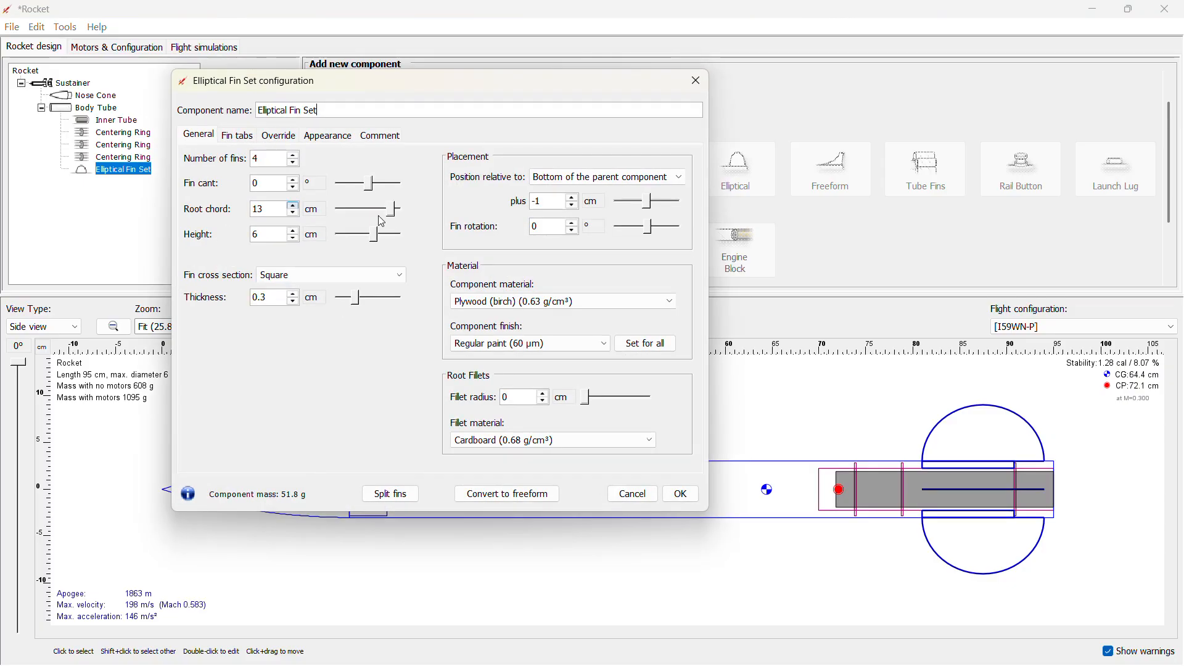
left_click(296, 214)
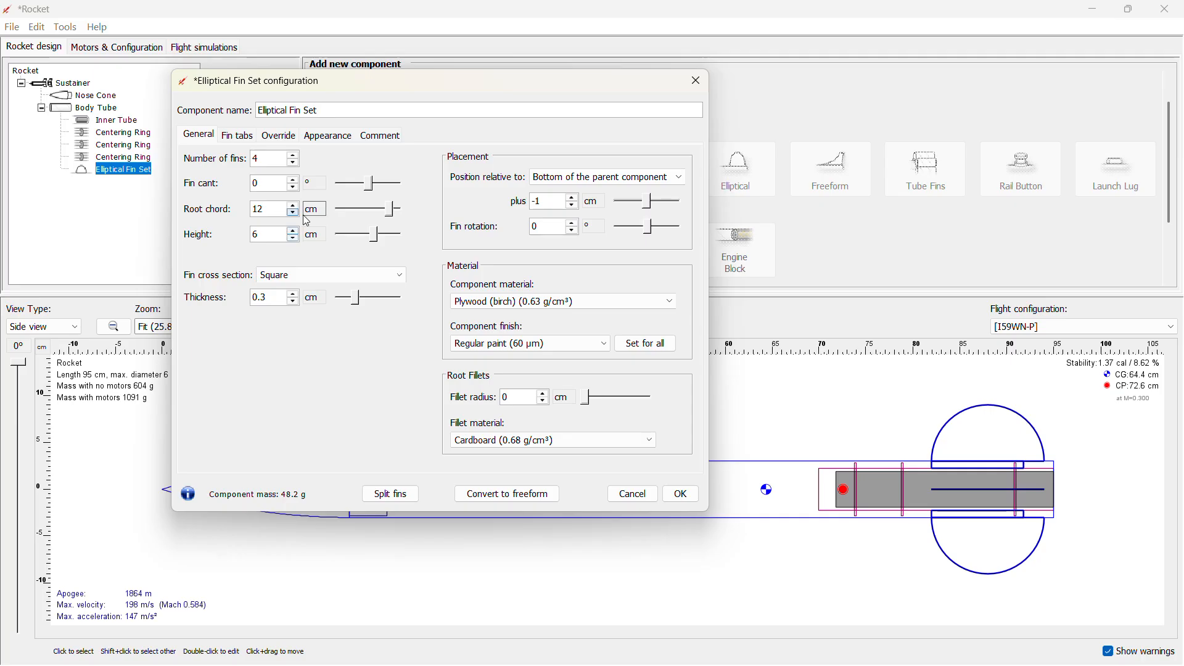
left_click(296, 214)
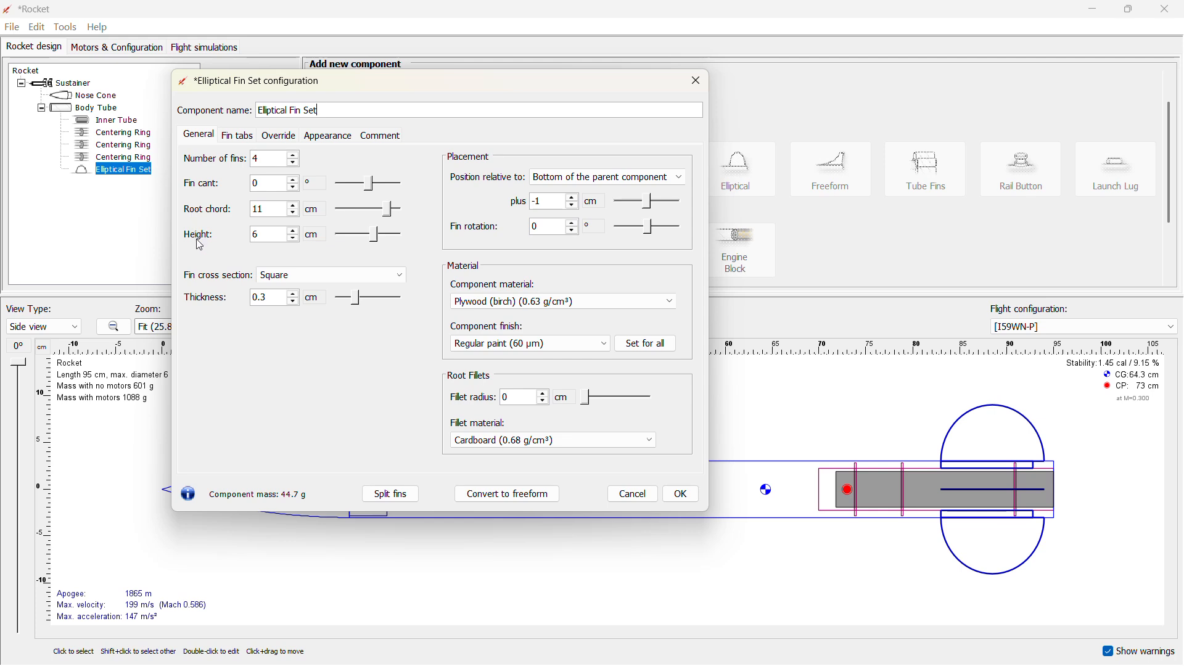
left_click(295, 239)
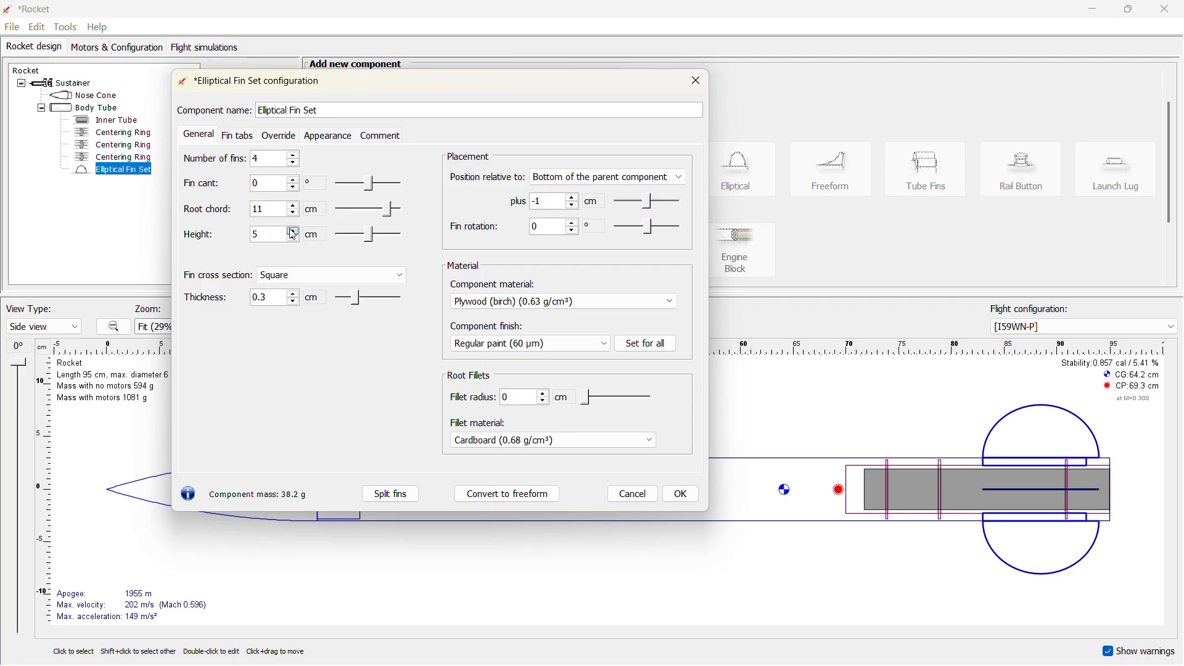
left_click(293, 232)
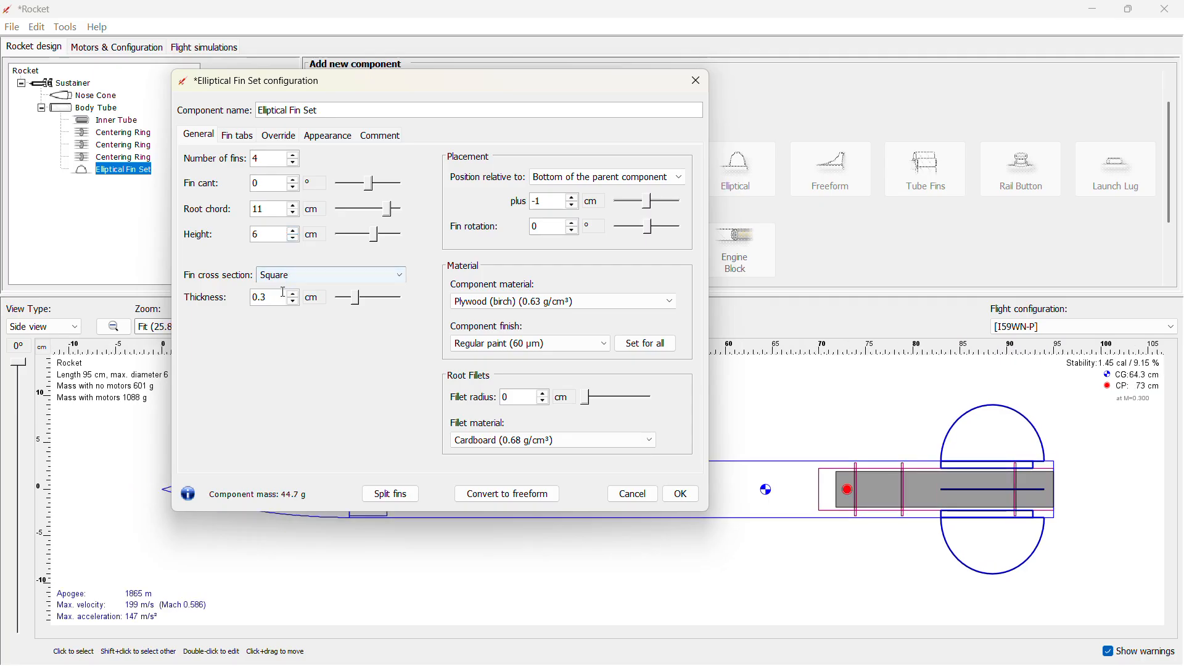
- Recalculate the through-the-wall fin tabs automatically for the 11 cm root chord
left_click(240, 135)
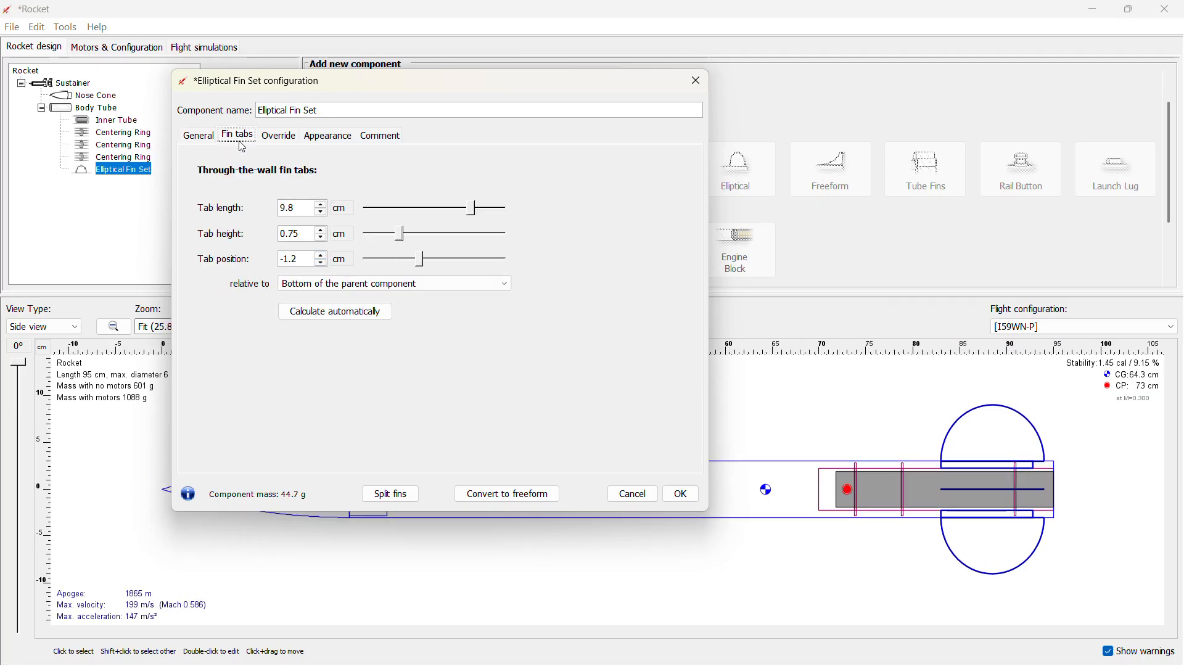
left_click(336, 313)
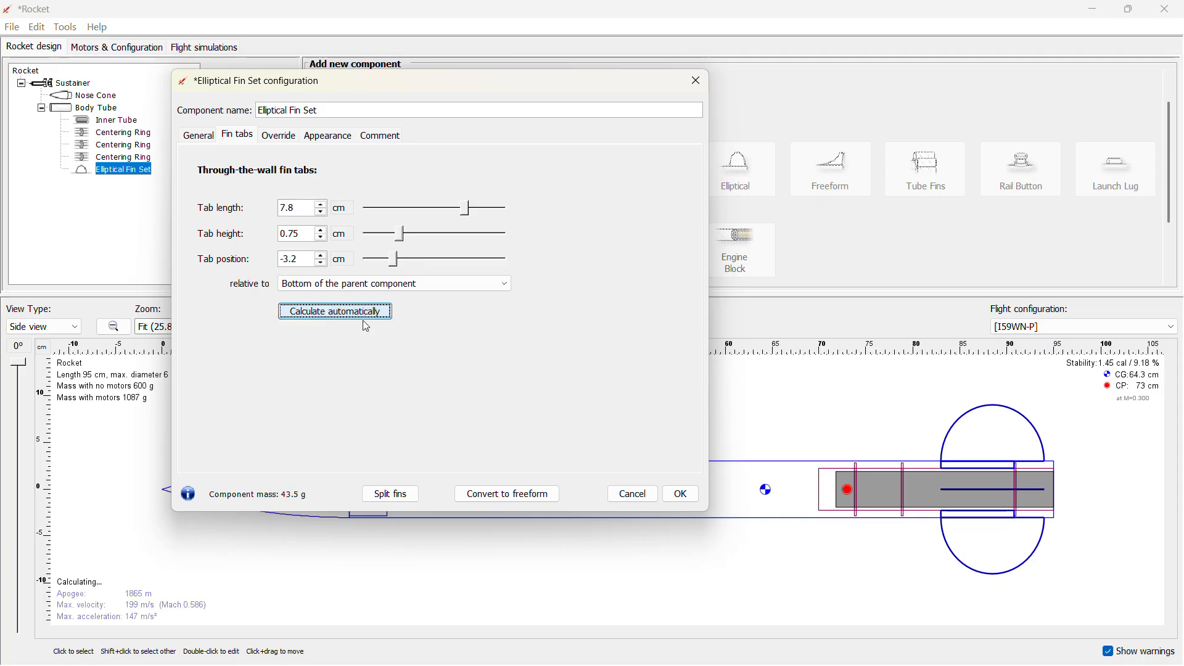
- Accept the elliptical fin changes and select the I59WN-P flight configuration
left_click(679, 496)
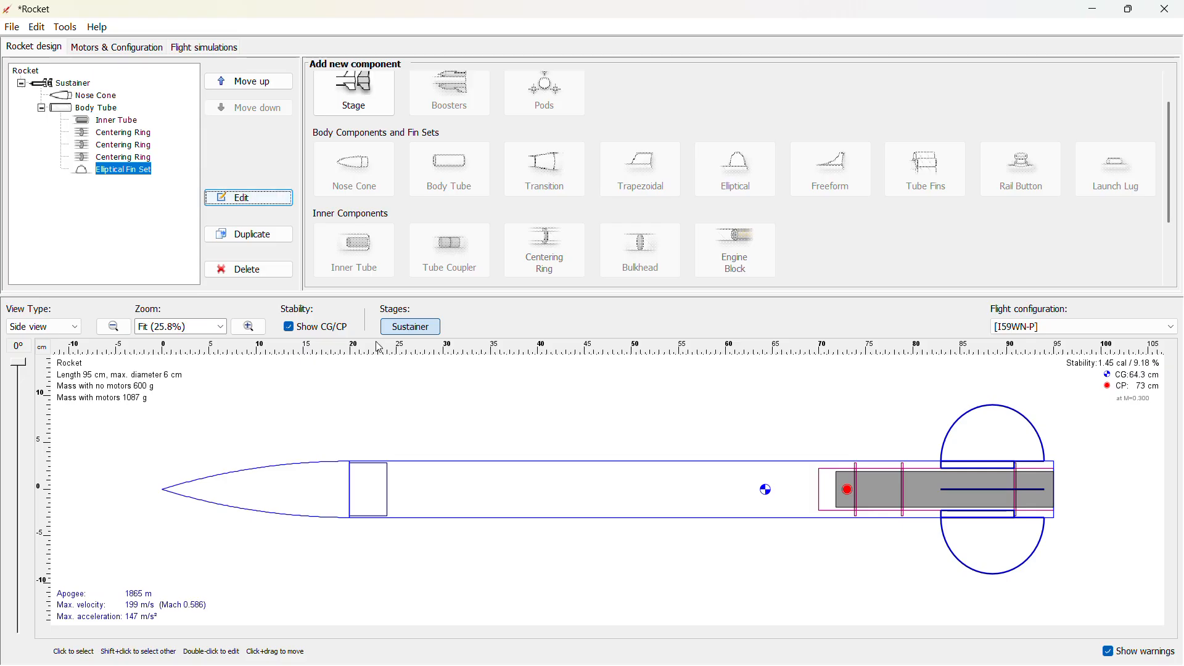
left_click(1112, 326)
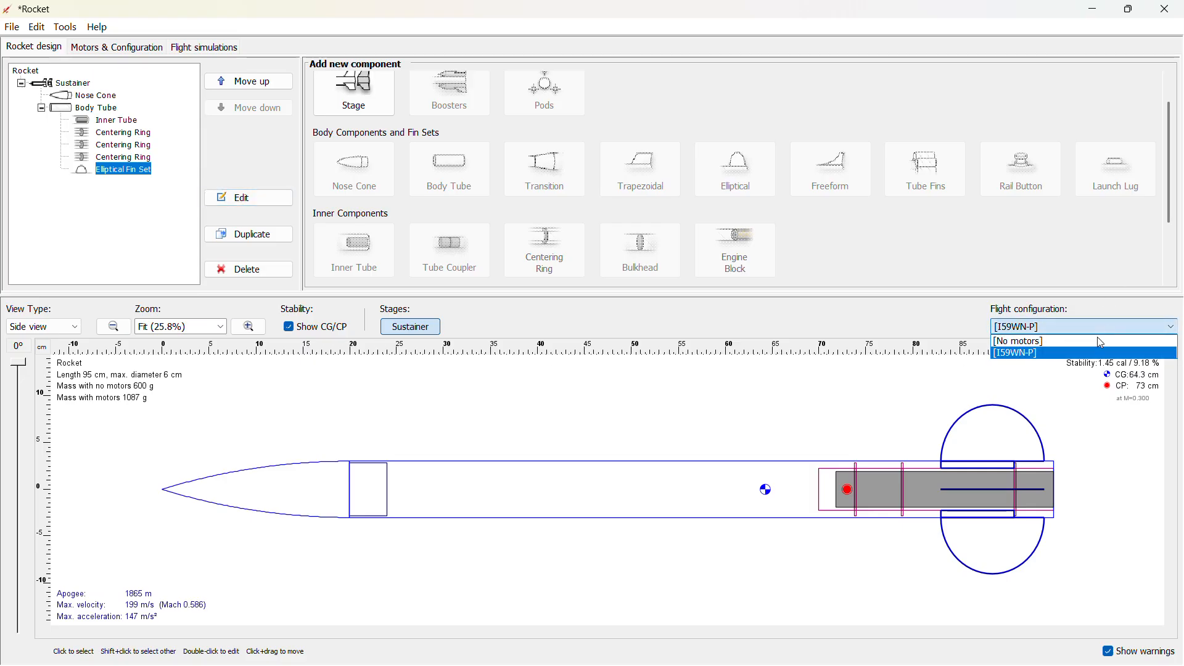
left_click(1048, 354)
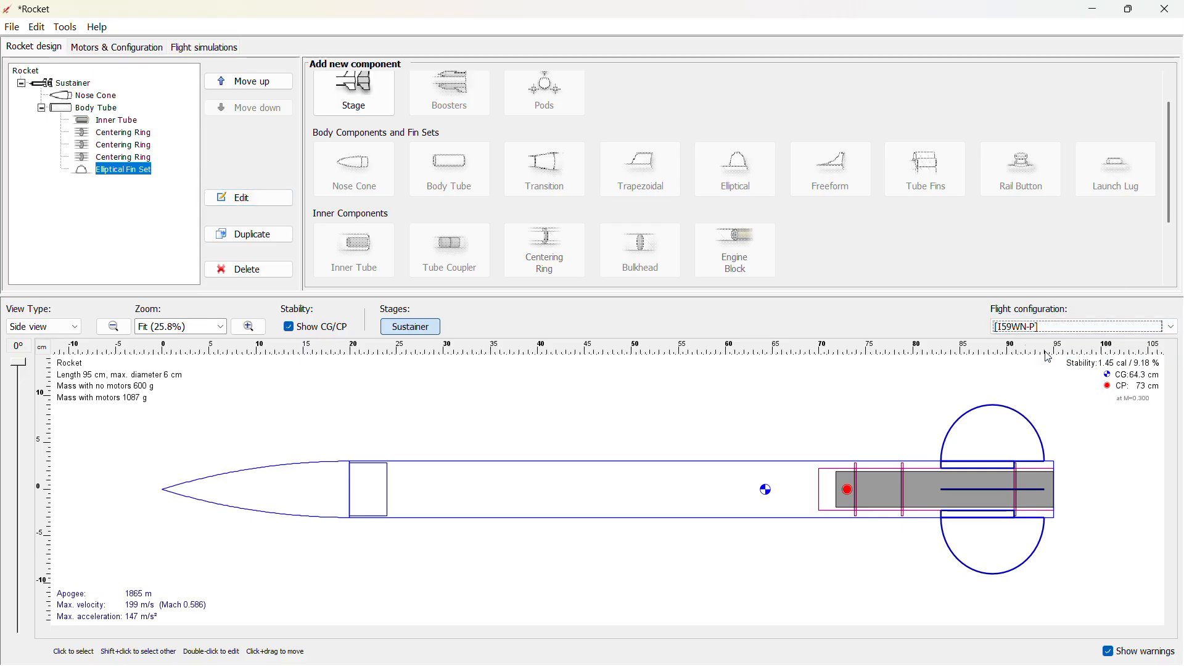
- Check the length of the I59WN motor assigned to the inner tube in the motor list, leaving the selection as it is
left_click(102, 48)
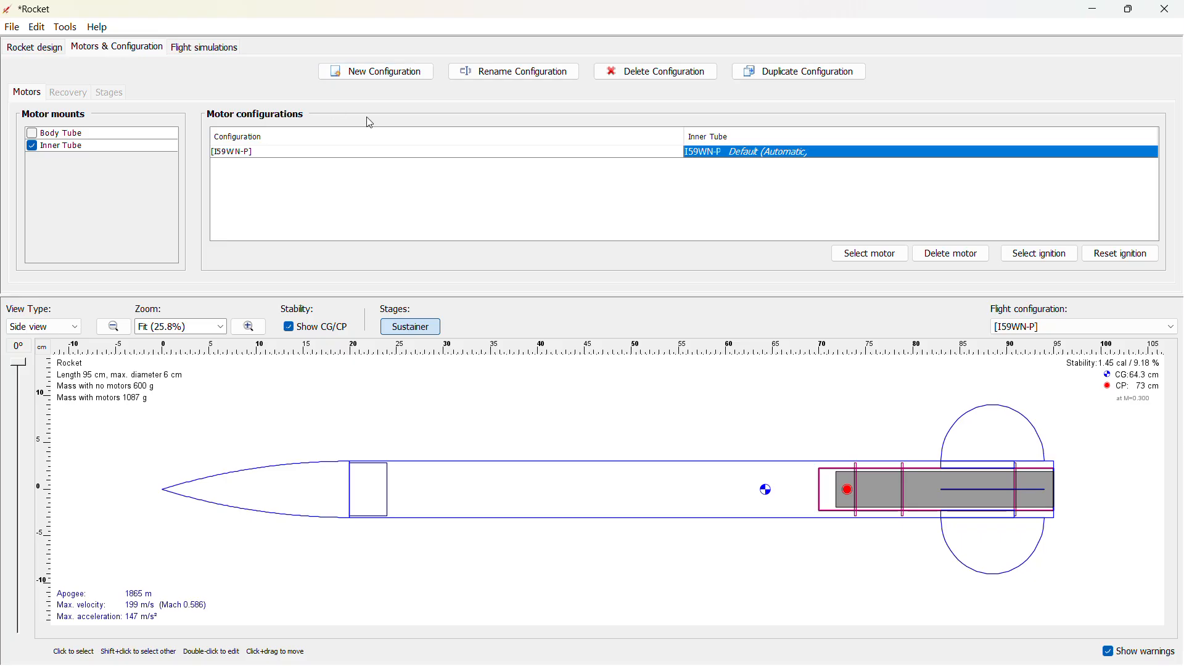
left_click(430, 154)
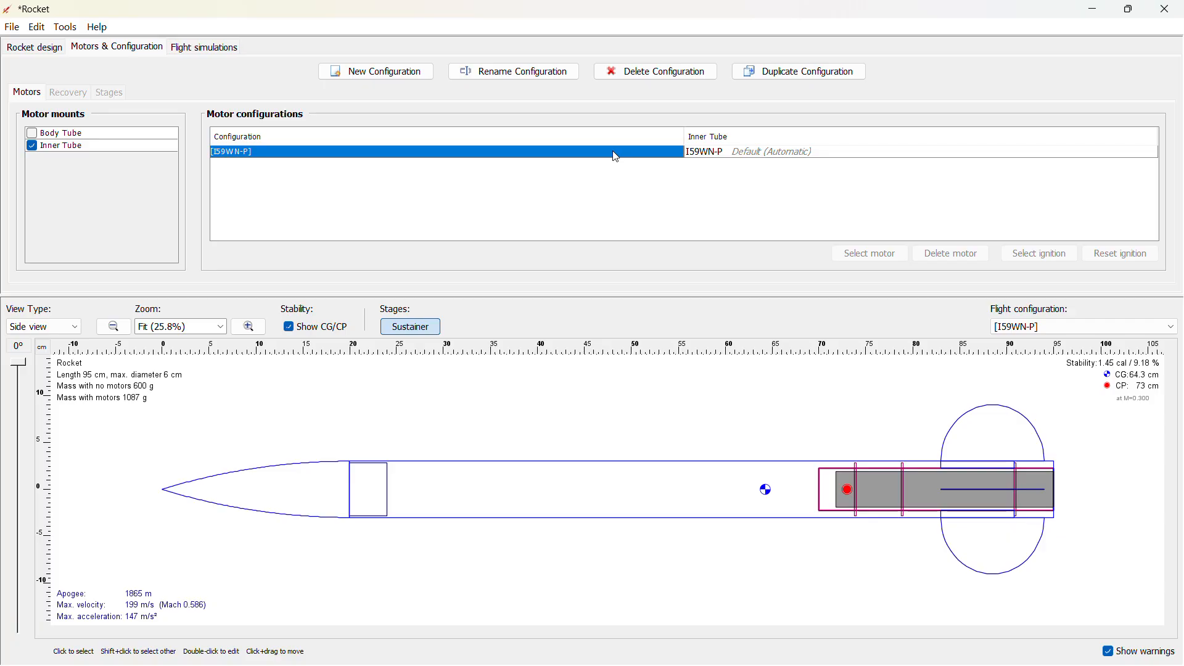
left_click(706, 154)
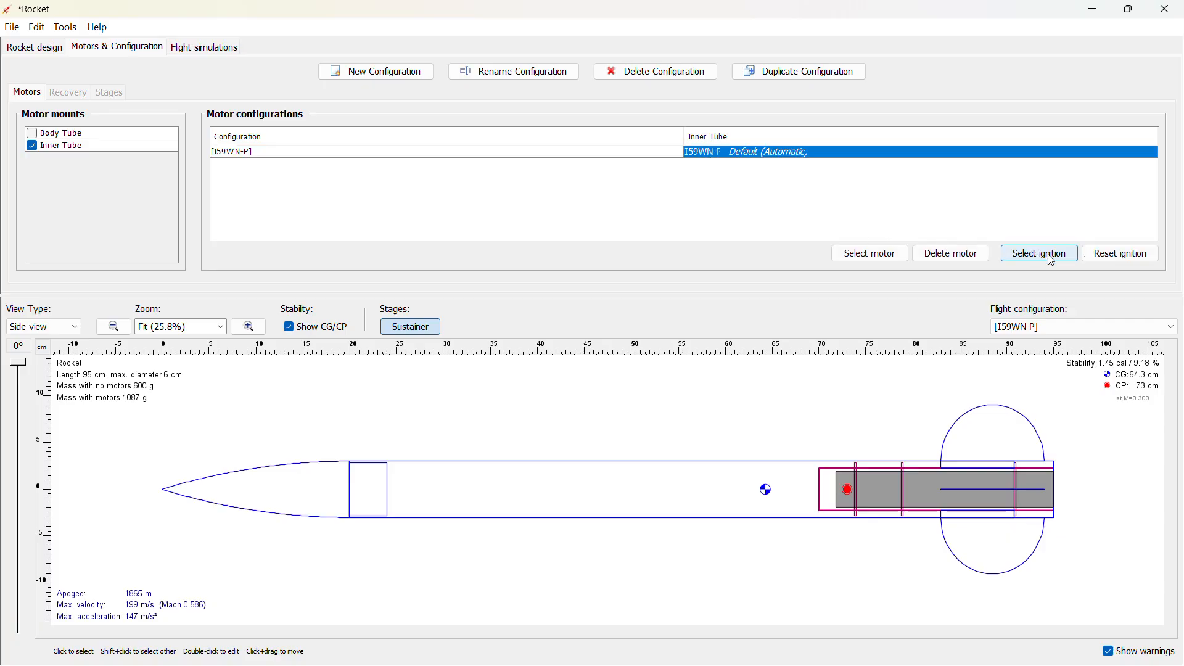
left_click(849, 260)
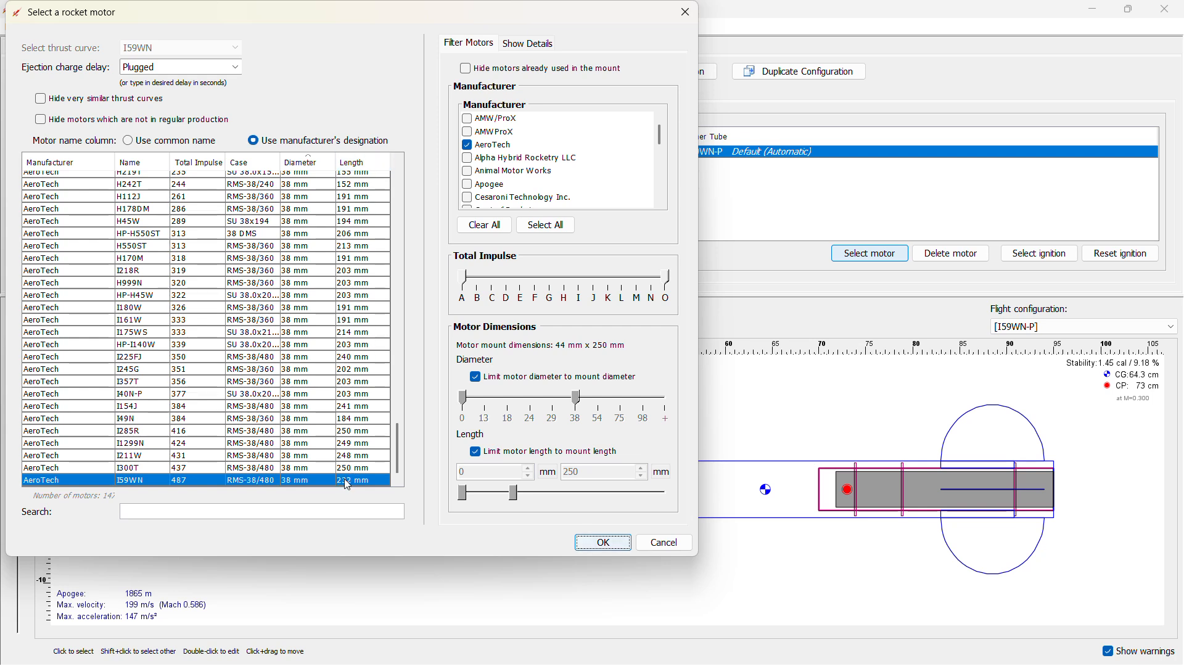
left_click(604, 543)
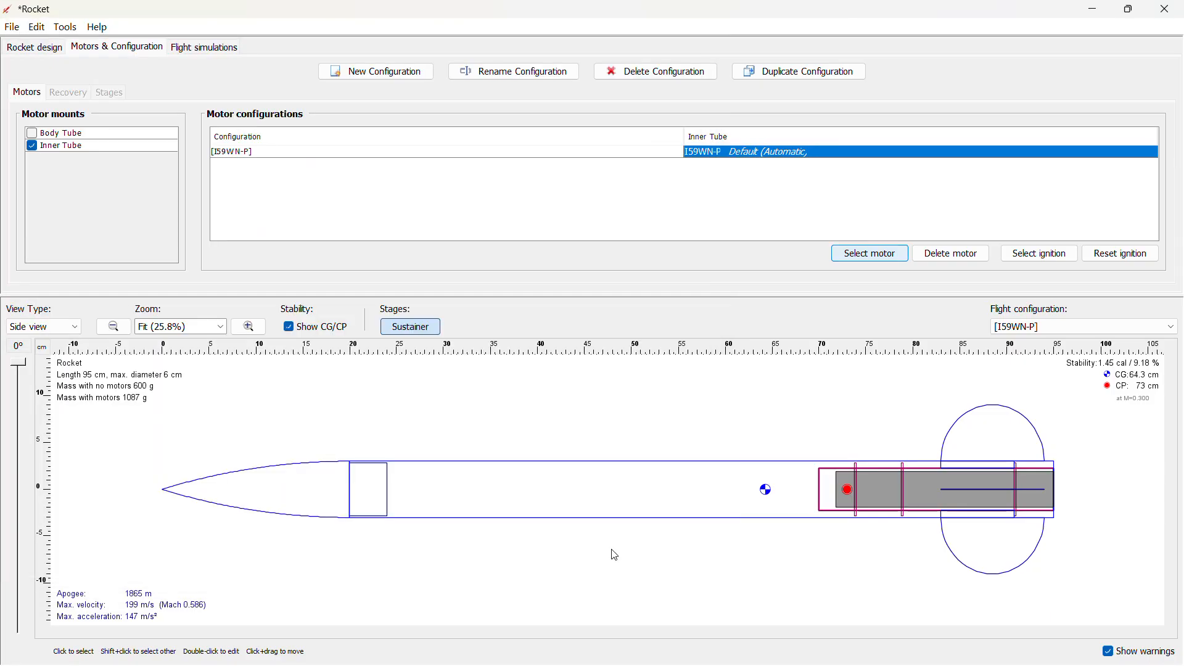
- Try an inner tube length of 233 cm and accept it
left_click(34, 55)
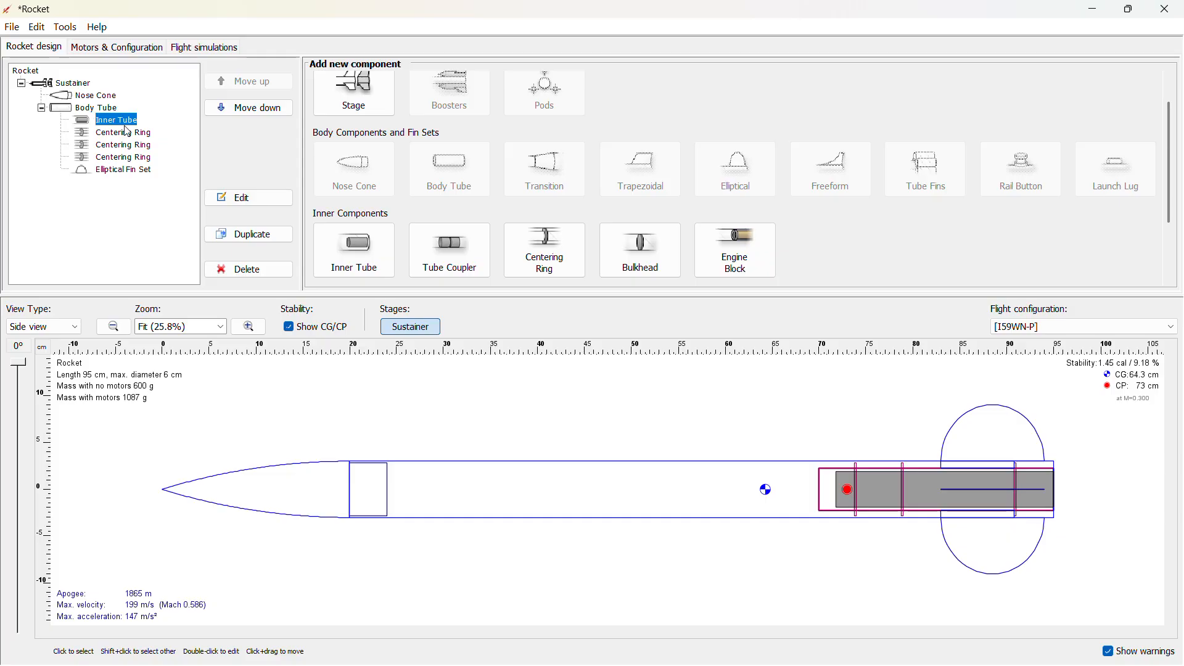
left_click(236, 202)
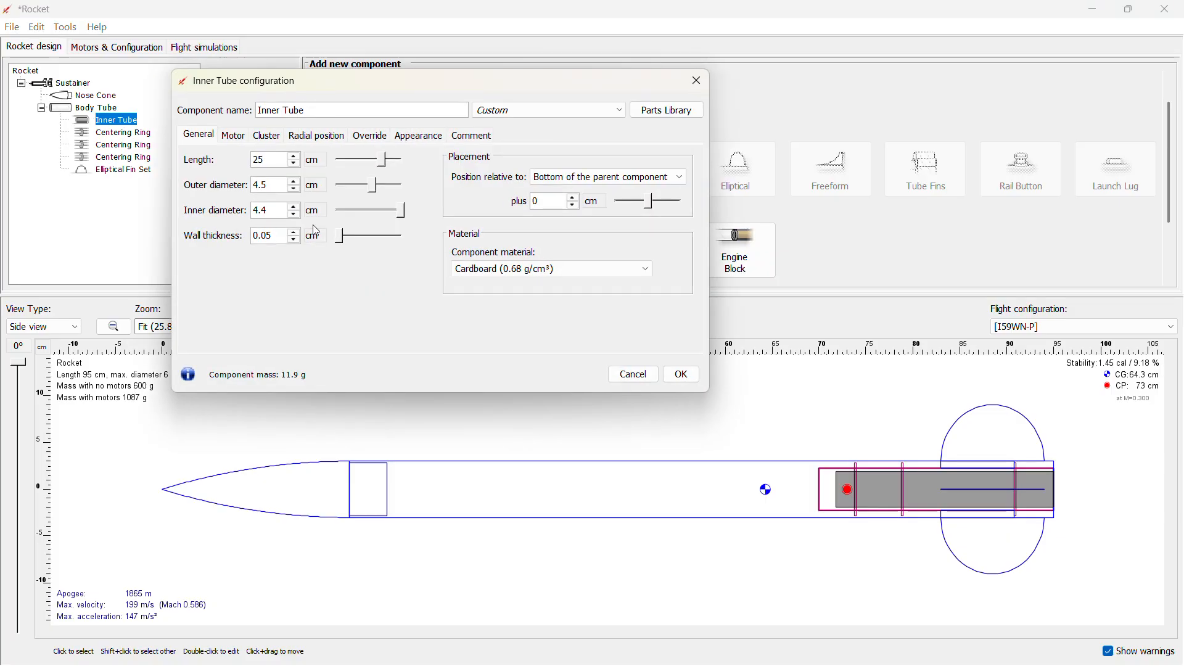
left_click(264, 159)
left_click(265, 160)
type("32")
left_click(671, 378)
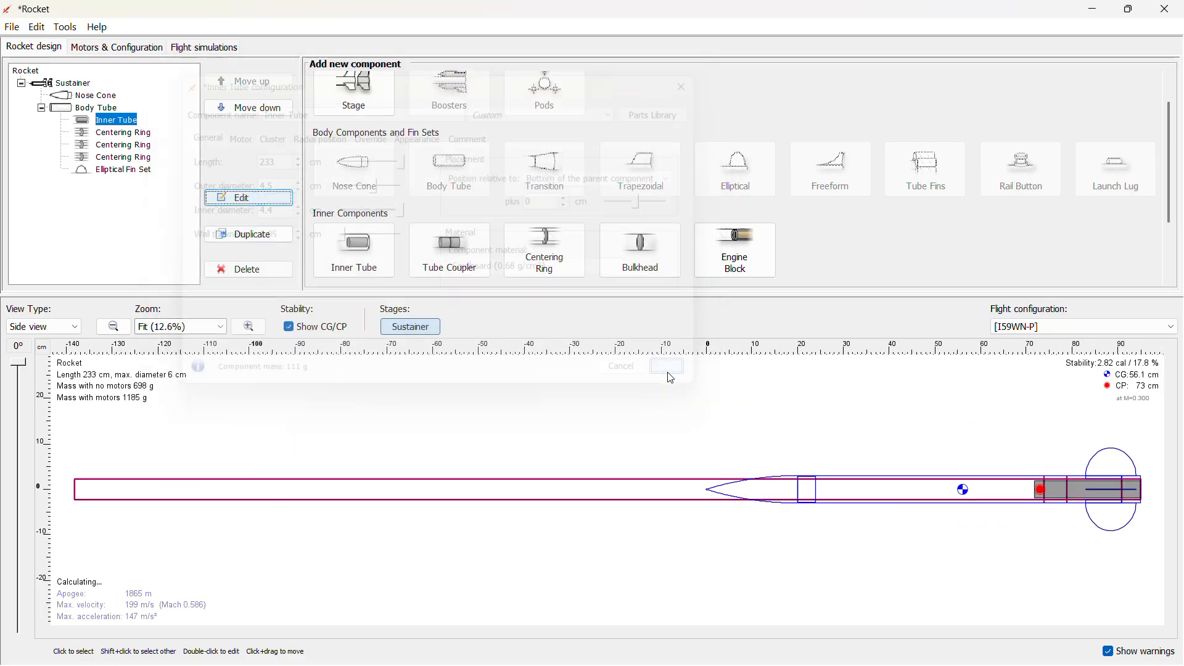
- Set the inner tube's length to 23 cm and accept the change
left_click(277, 198)
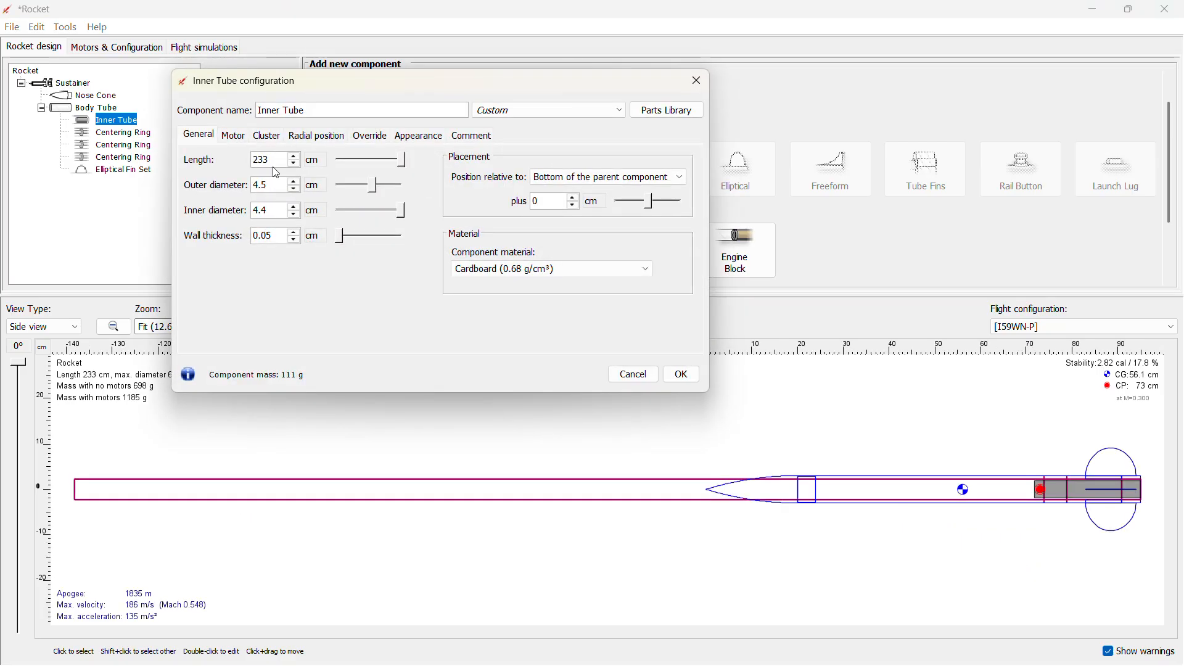
left_click(269, 159)
key("BackSpace")
key("BackSpace")
type("23")
left_click(681, 375)
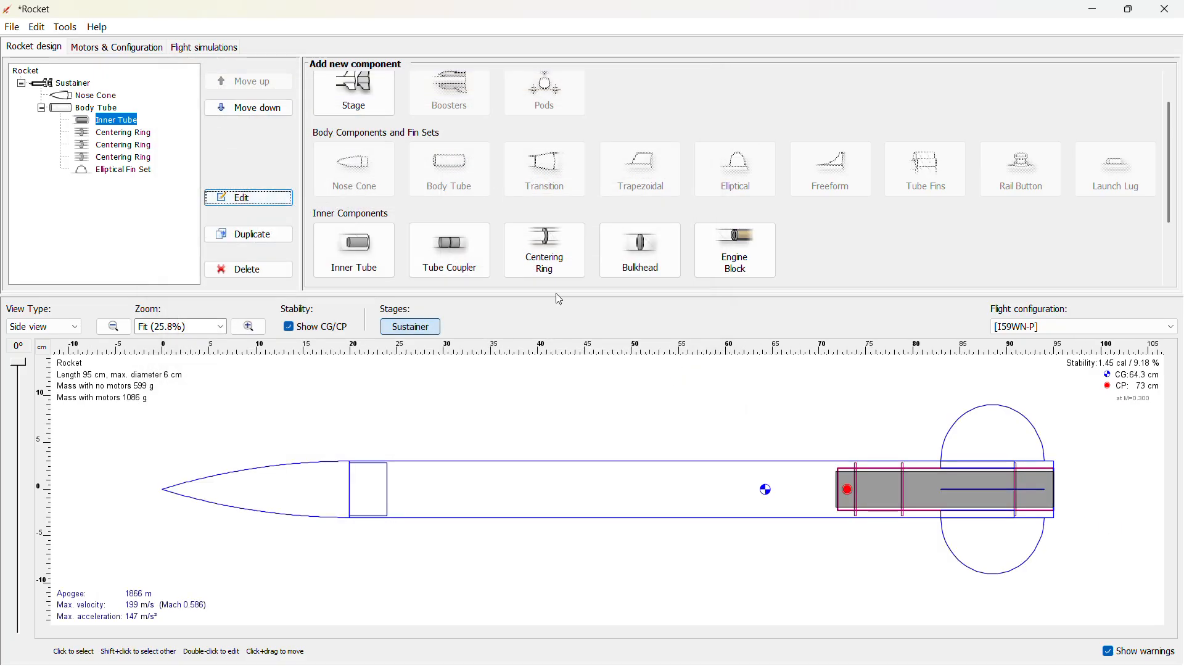
- Set the inner tube's length to 24 cm and accept the change
left_click(241, 198)
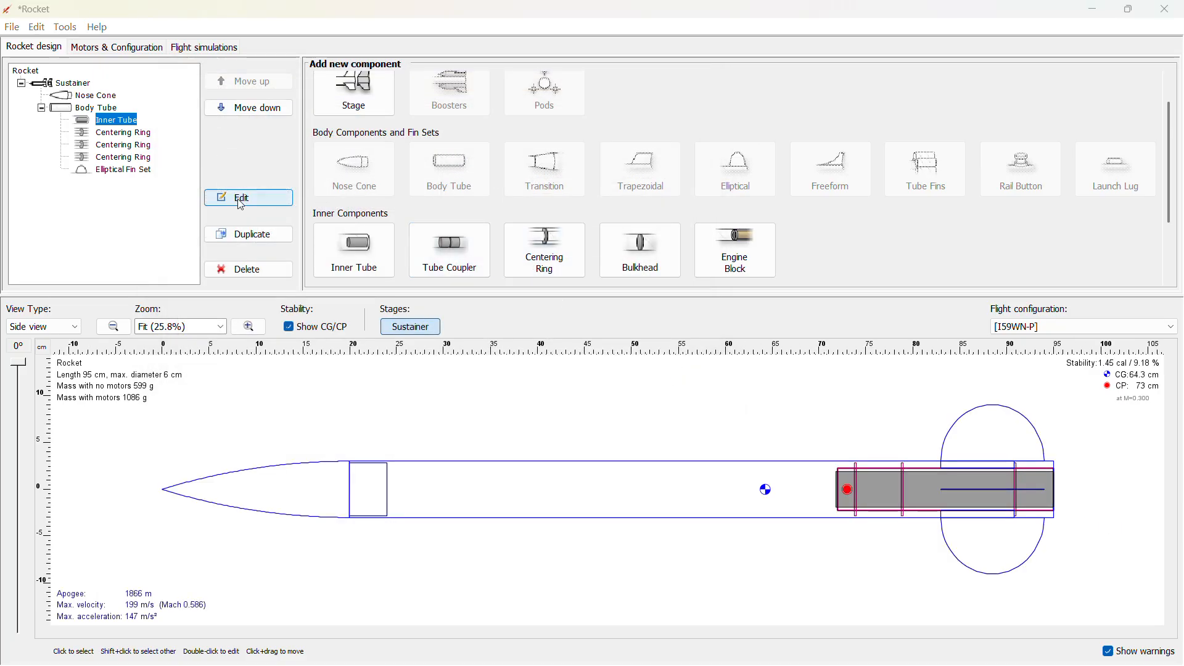
double_click(269, 160)
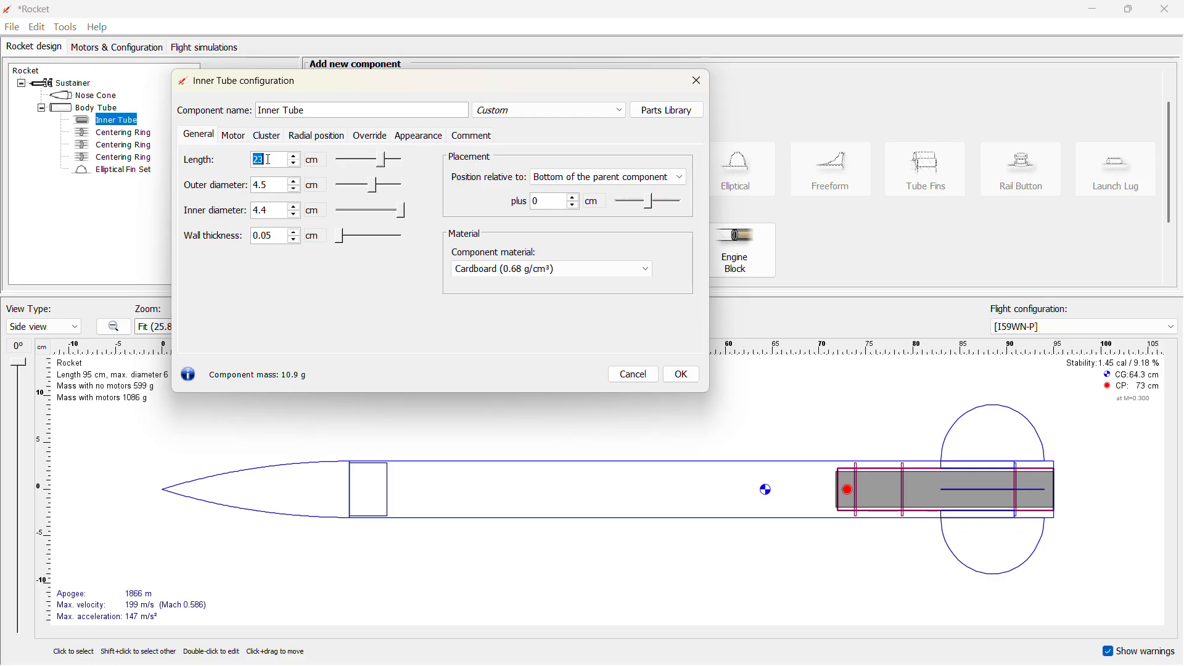
left_click(269, 160)
left_click(675, 374)
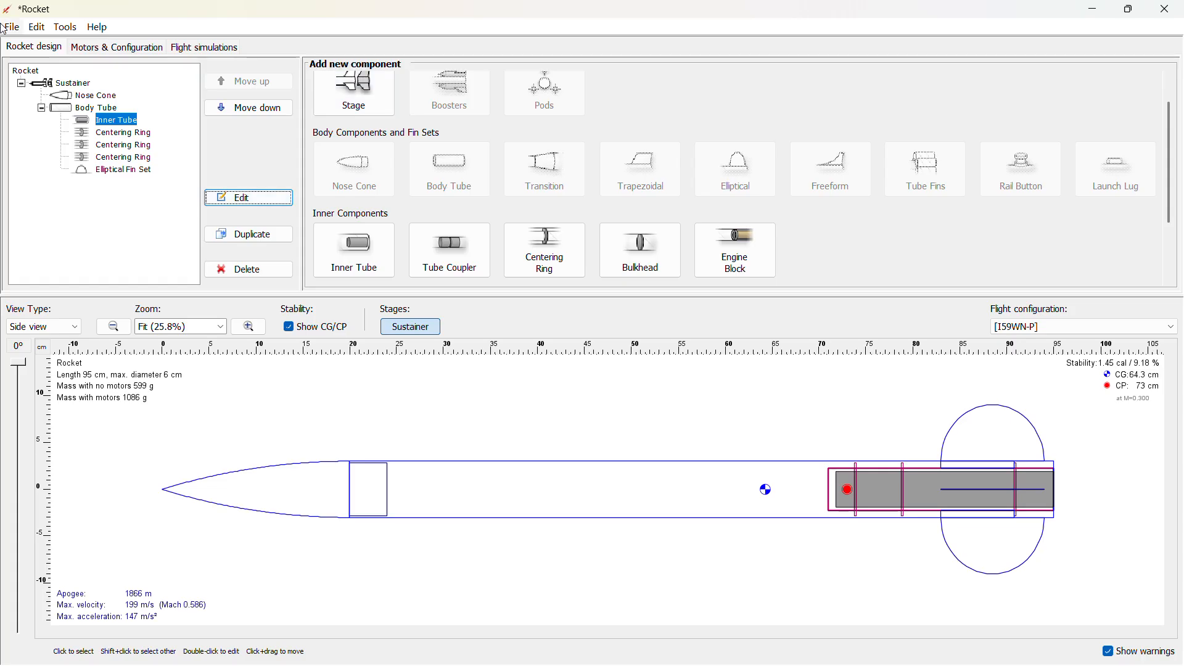
- Compare nose cone materials from fiberglass through plywood, styrofoam and titanium to the custom option for their effect on stability
left_click(102, 96)
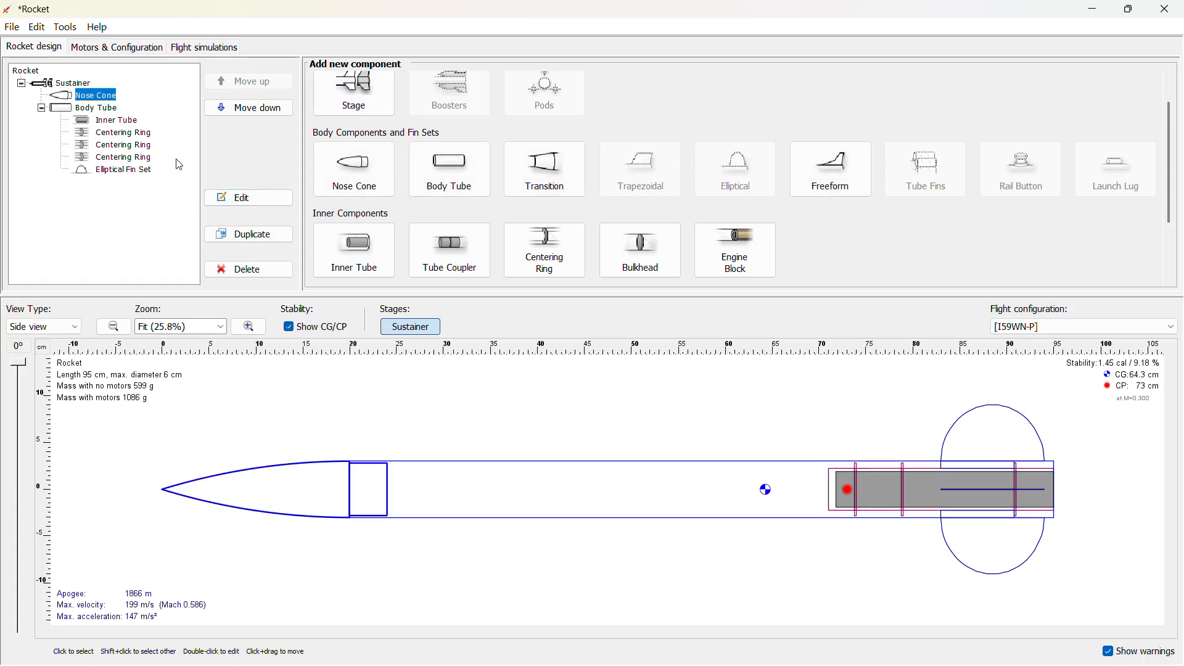
left_click(241, 199)
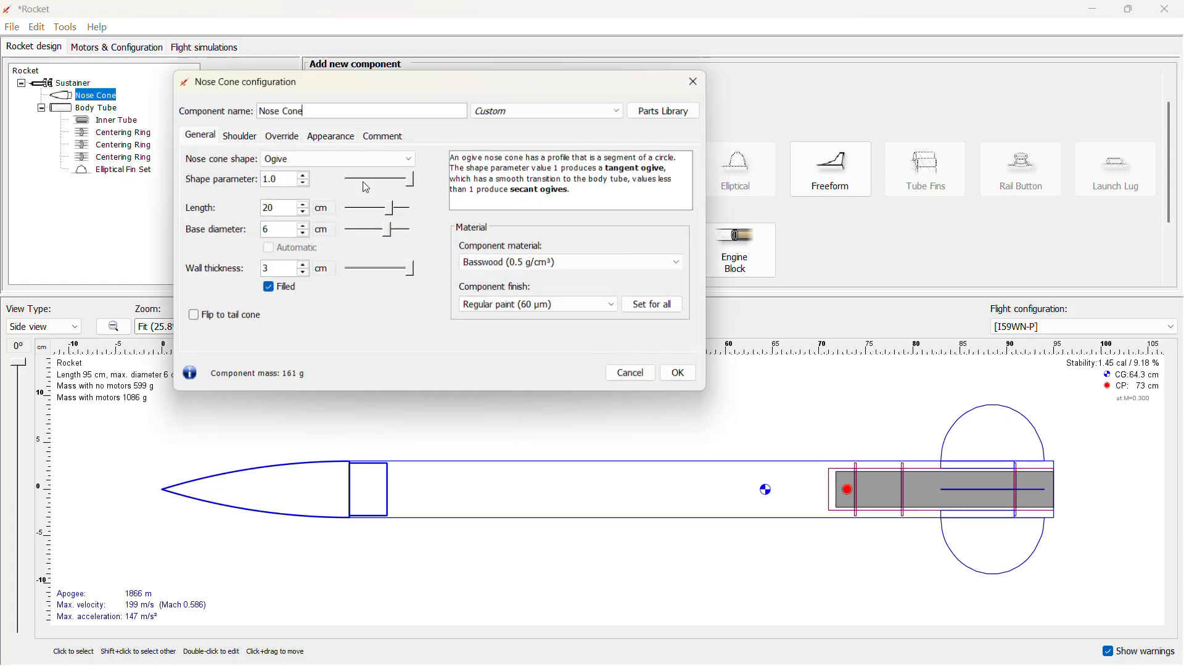
left_click(505, 272)
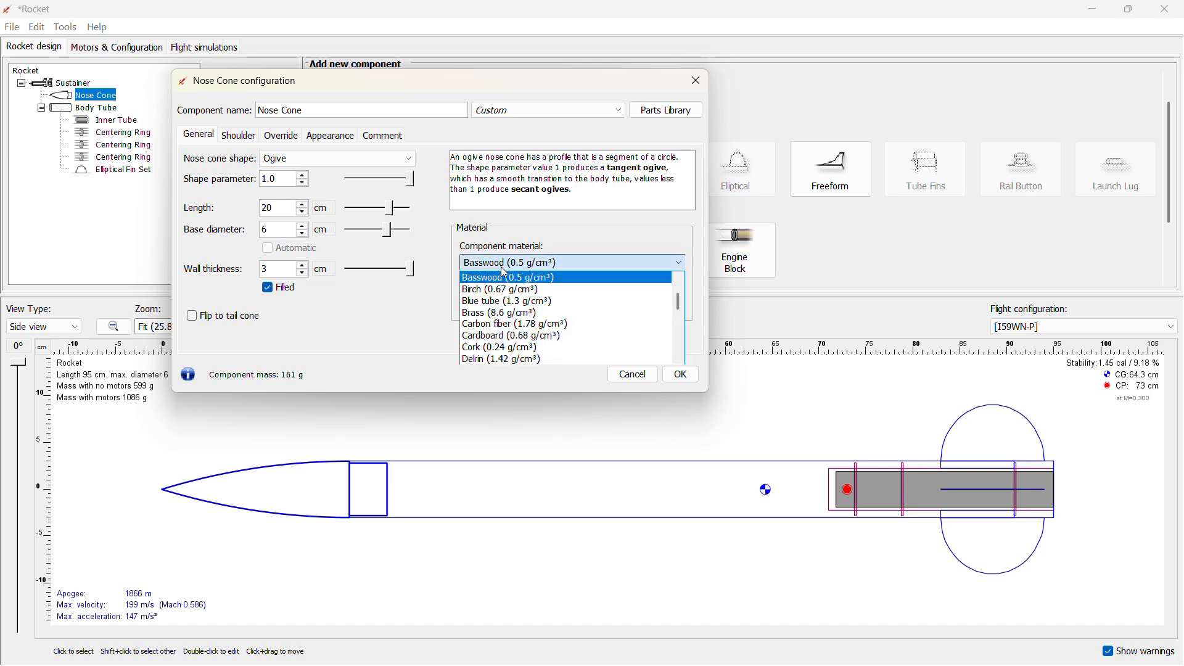
key("f")
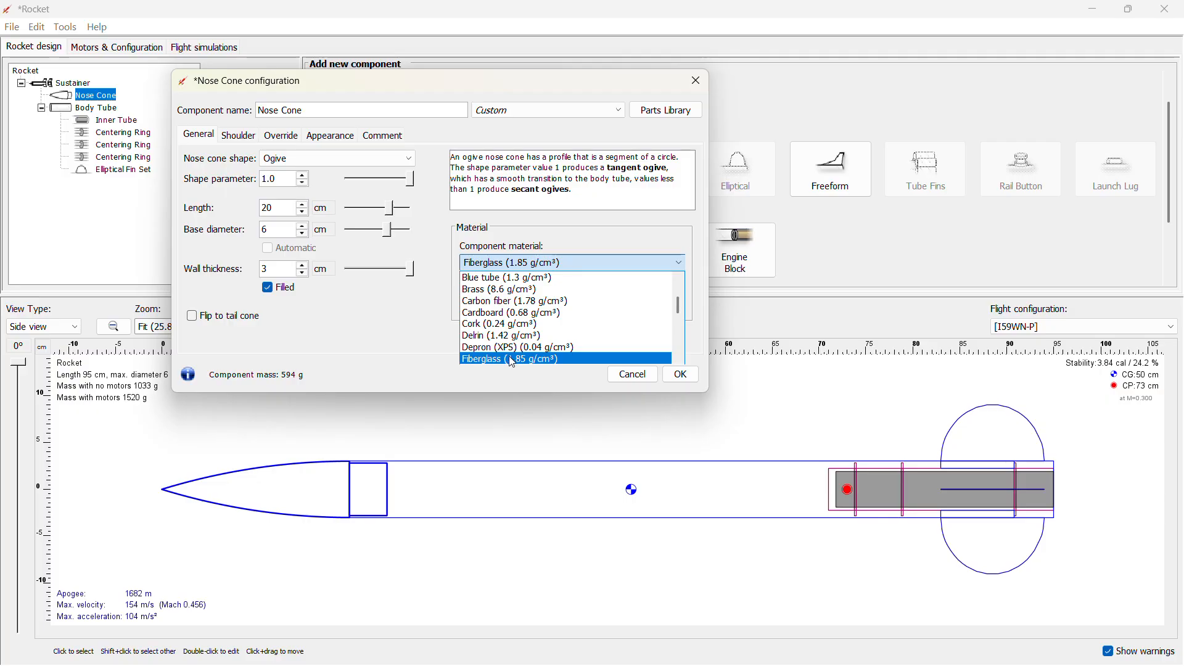
scroll(512, 362, "down", 2)
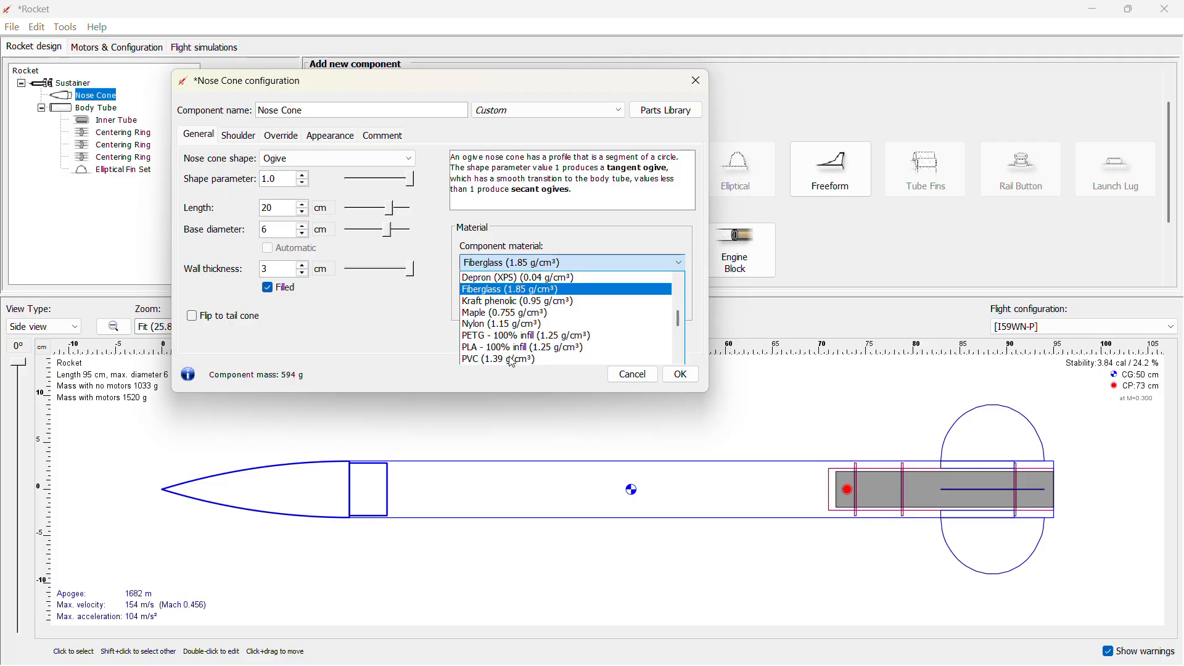
key("Down")
key("Down")
key("Down")
key("Down")
key("Down")
key("Down")
key("Down")
key("Down")
key("Down")
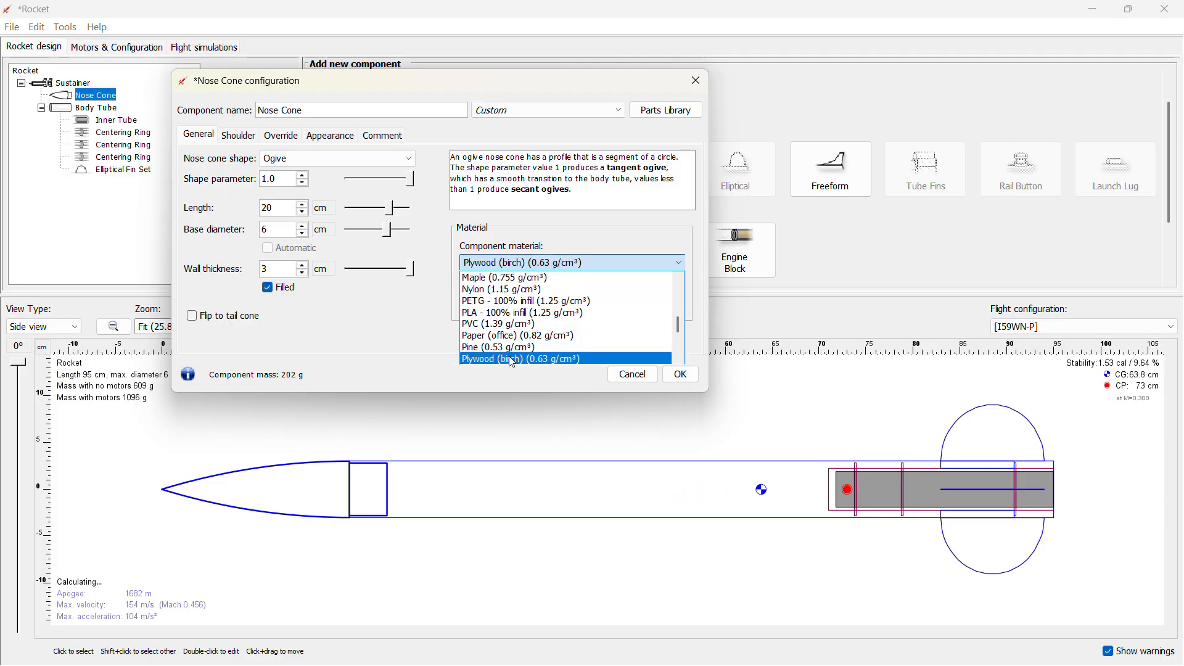
key("Down")
key("Down")
key("Down")
key("Down")
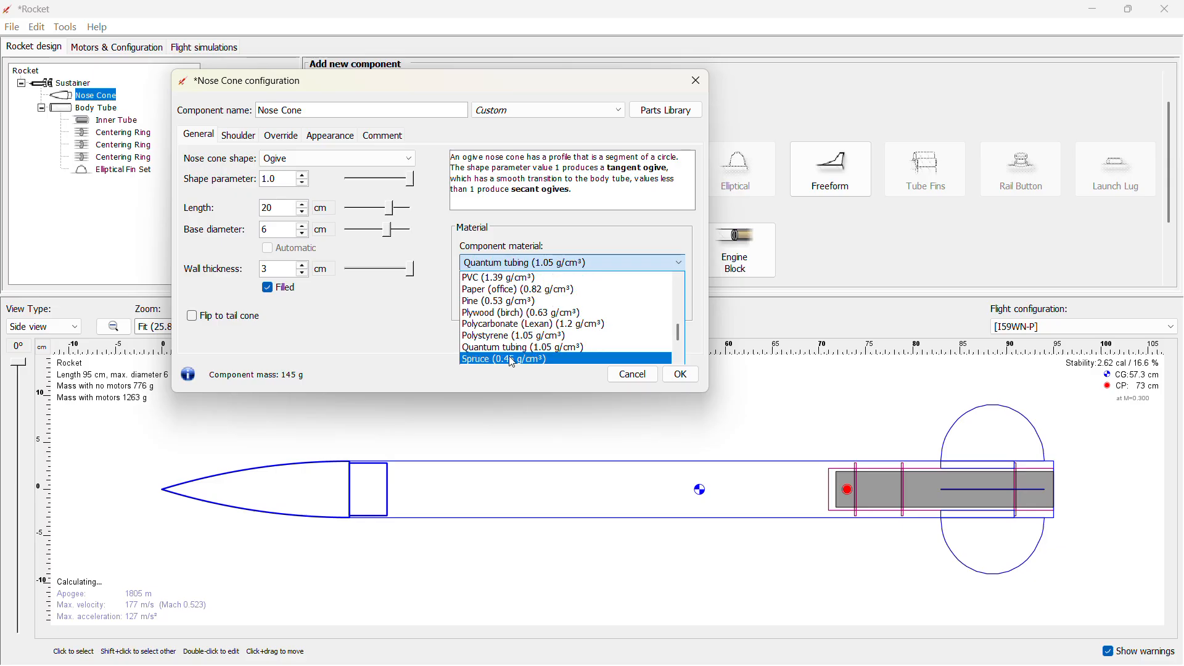
key("Down")
key("Down")
key("Down")
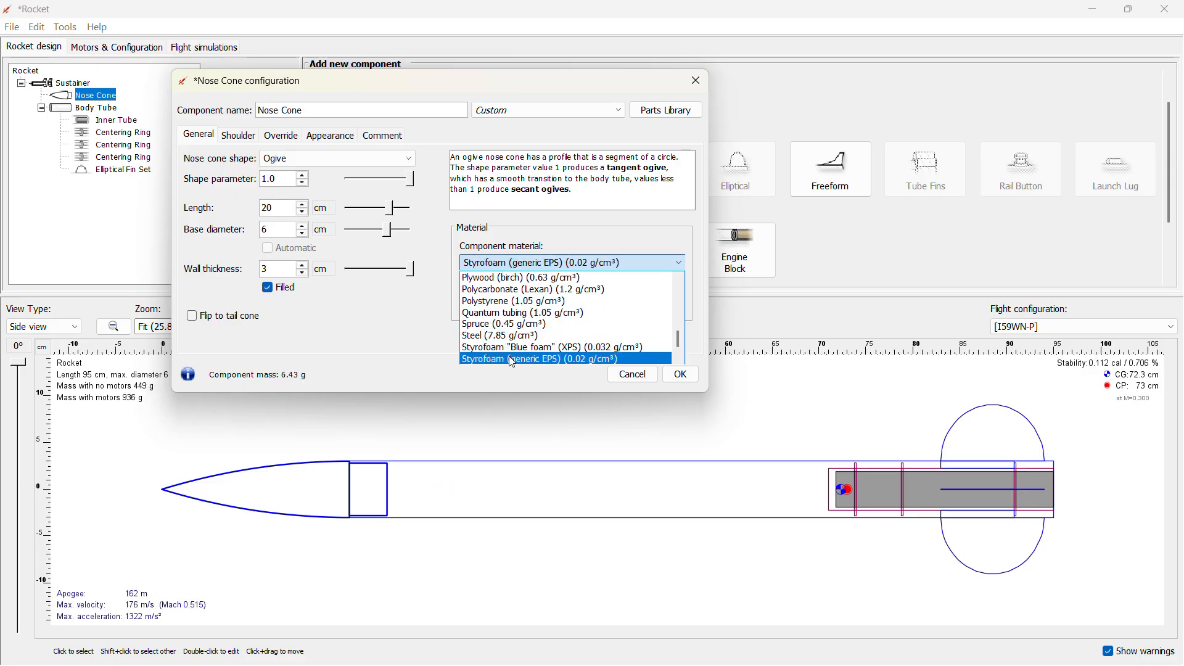
key("Down")
key("Down")
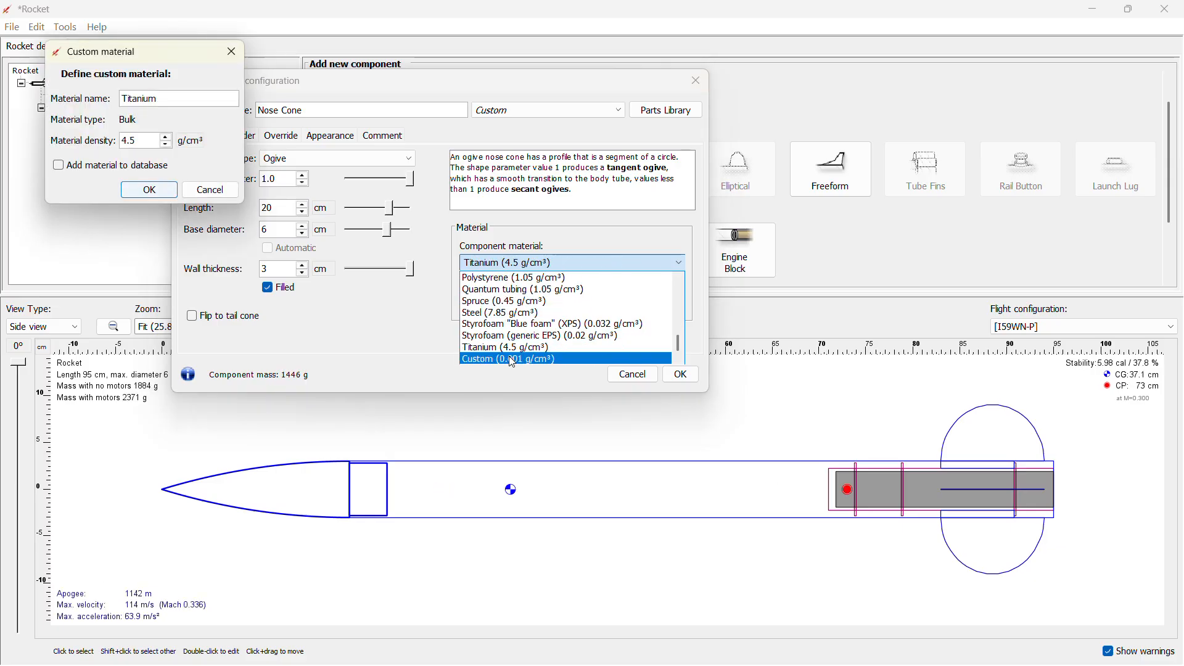
key("Return")
- Set the nose cone's material to PVC (1.39 g/cm³) and accept the change
key("Up")
key("Up")
key("Up")
key("Up")
key("Up")
key("Up")
key("Up")
key("Up")
key("Up")
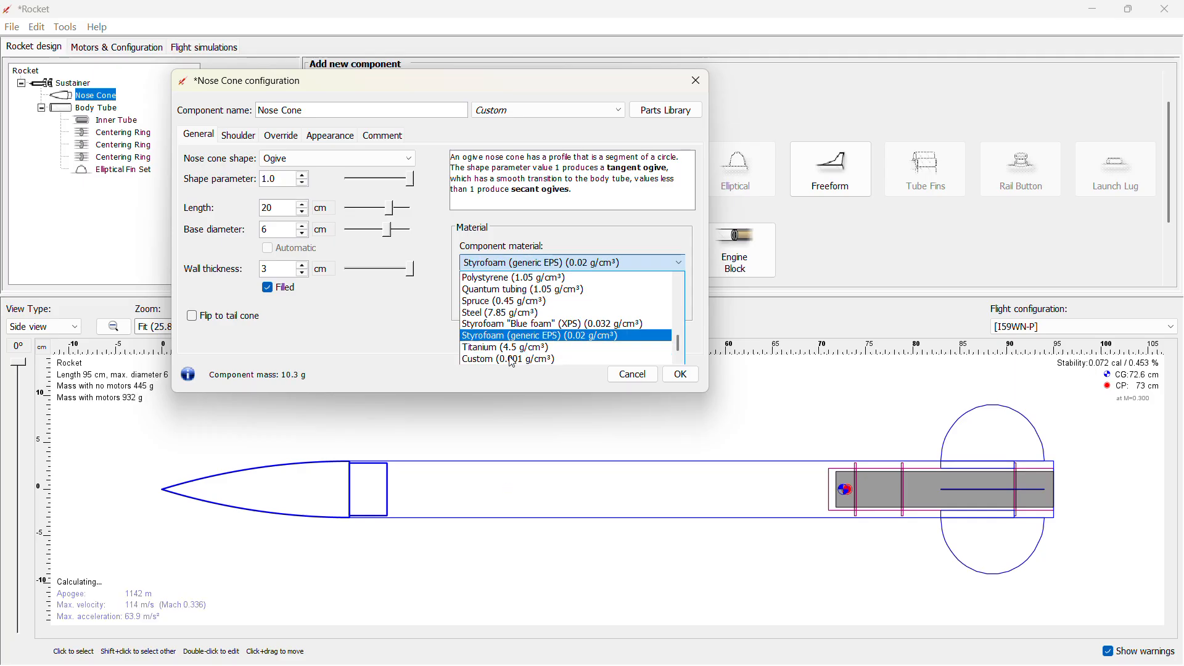
key("Up")
key("Up")
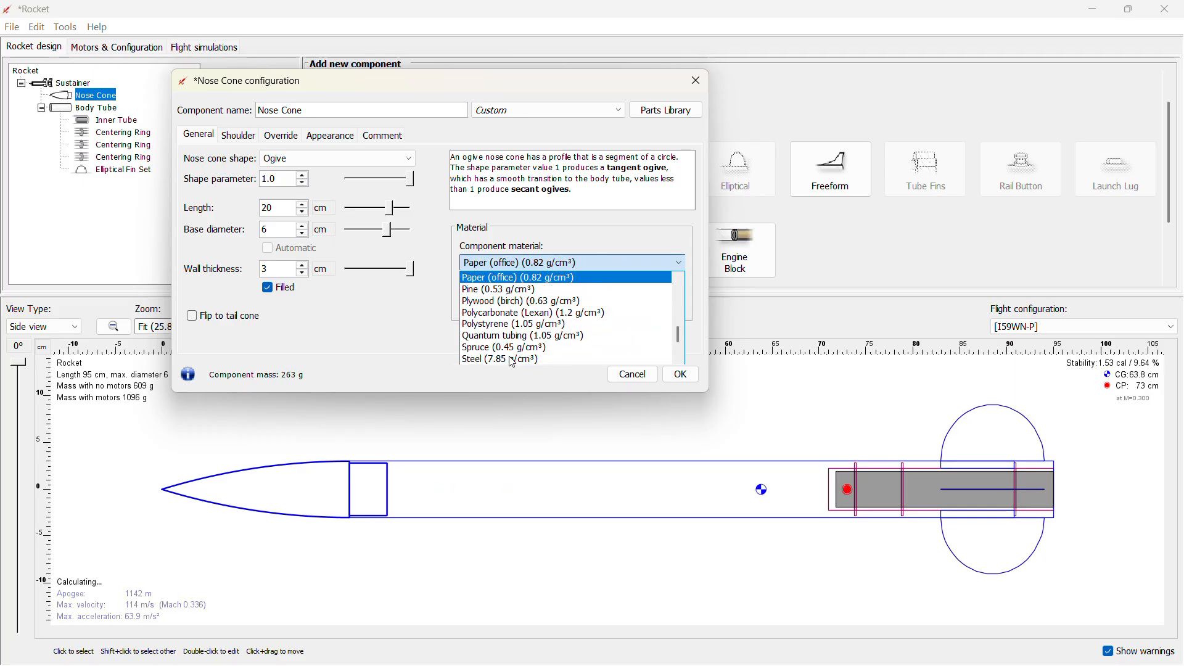
key("Up")
key("Up")
key("Down")
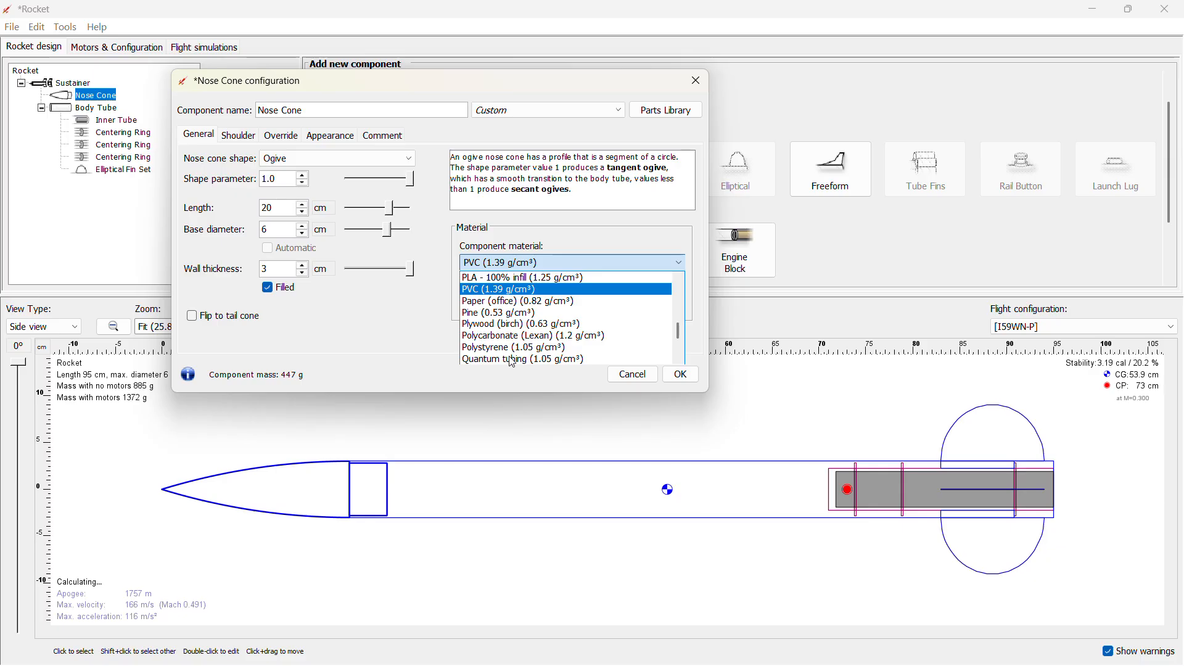
left_click(530, 290)
left_click(681, 374)
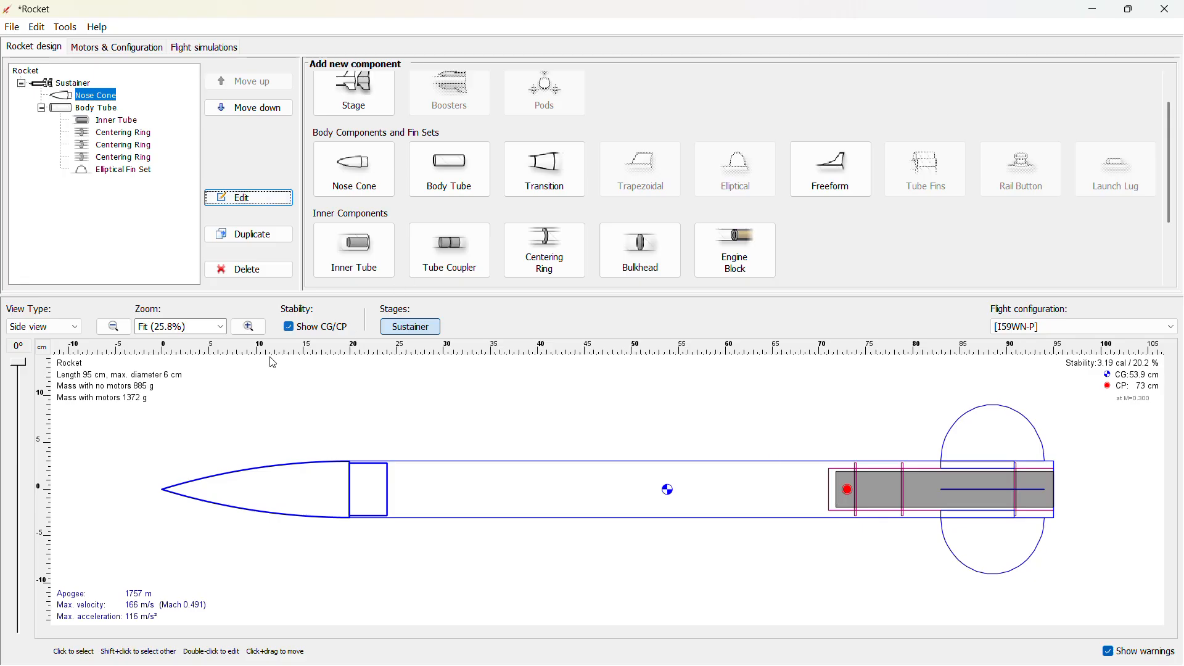
- Add a shock cord inside the body tube
left_click(417, 408)
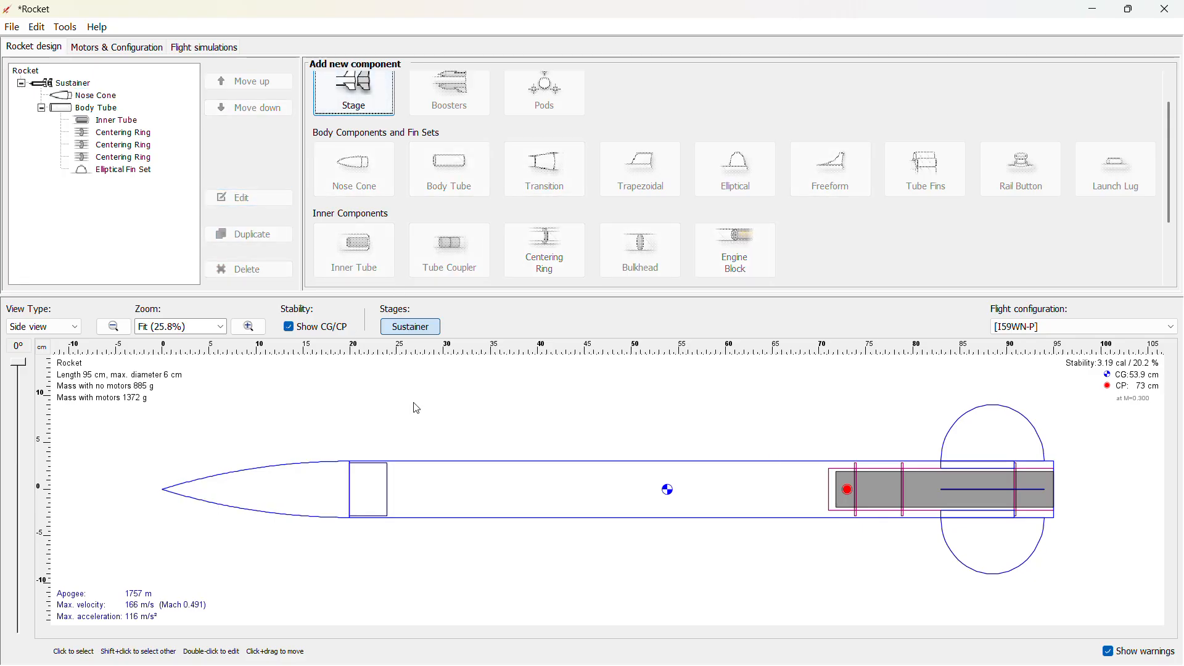
left_click(112, 113)
scroll(412, 192, "down", 3)
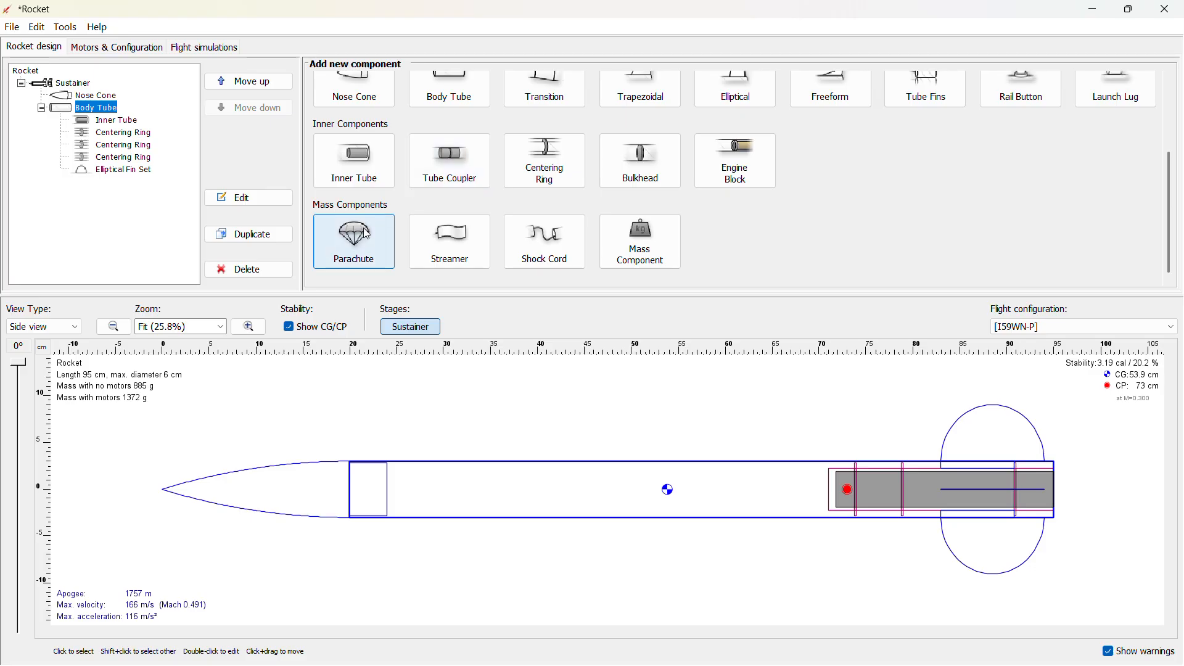
left_click(545, 238)
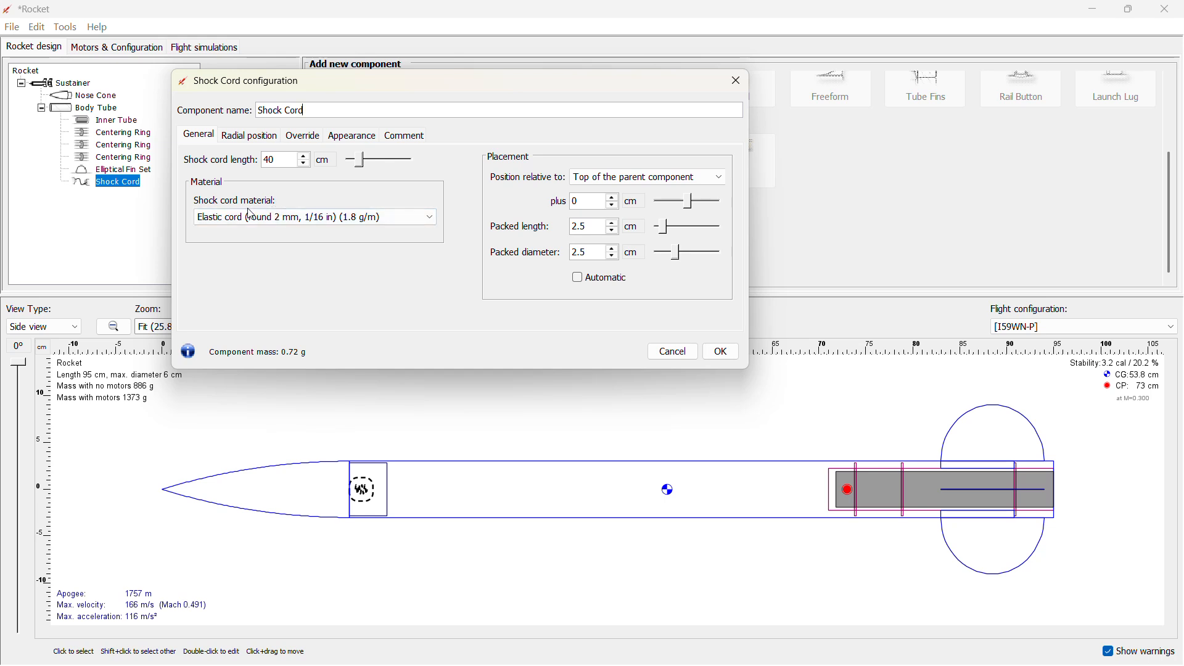
- Set the shock cord's length to 70 cm
left_click(304, 157)
left_click(304, 157)
left_click(304, 156)
left_click(304, 157)
left_click(304, 157)
left_click(304, 157)
left_click(304, 156)
left_click(304, 156)
left_click(304, 156)
double_click(275, 161)
type("70")
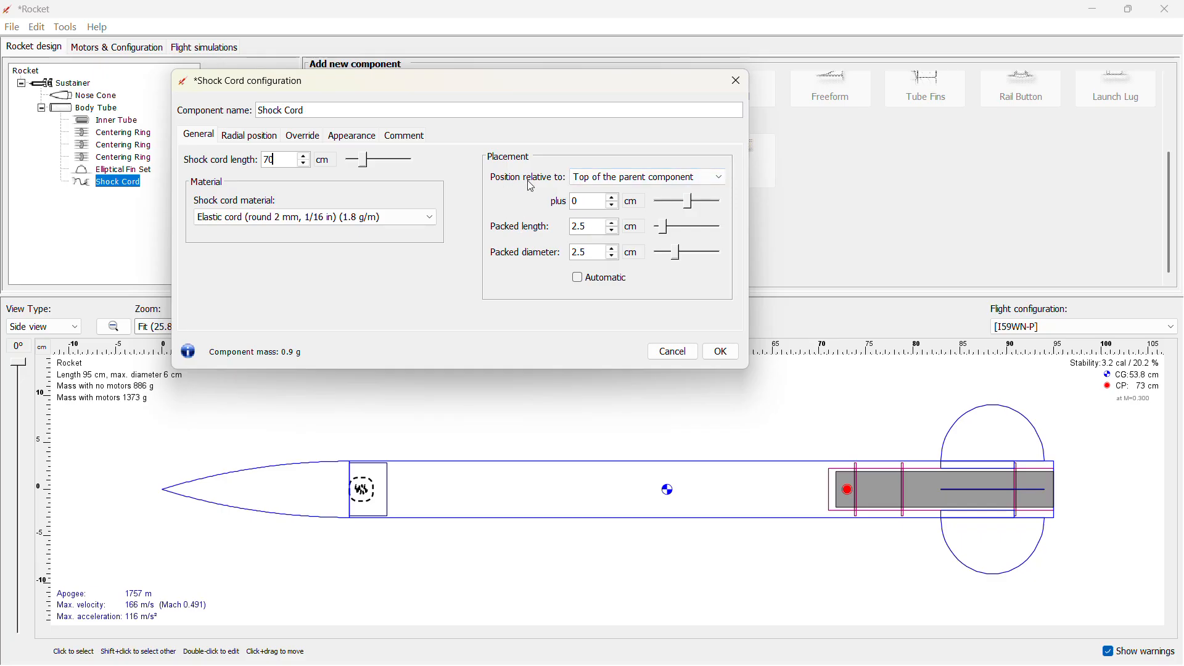
- Place the shock cord 12 cm from the body tube's top with automatic packed diameter and 4.4 cm packed length, and accept the settings
left_click(626, 179)
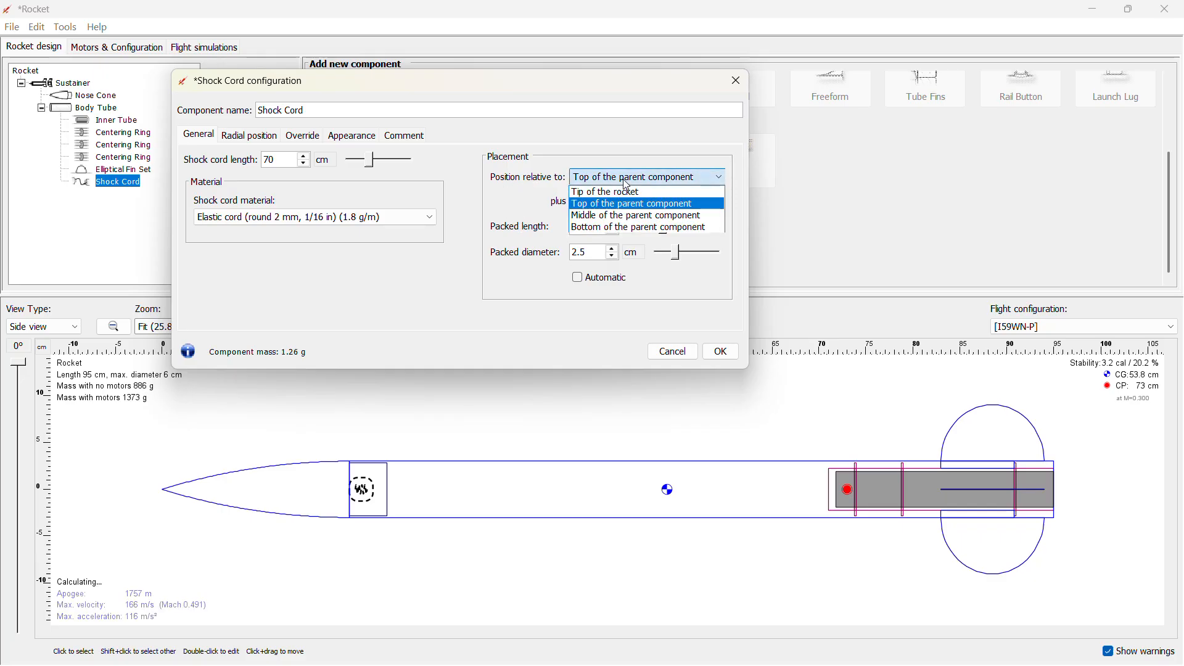
left_click(595, 208)
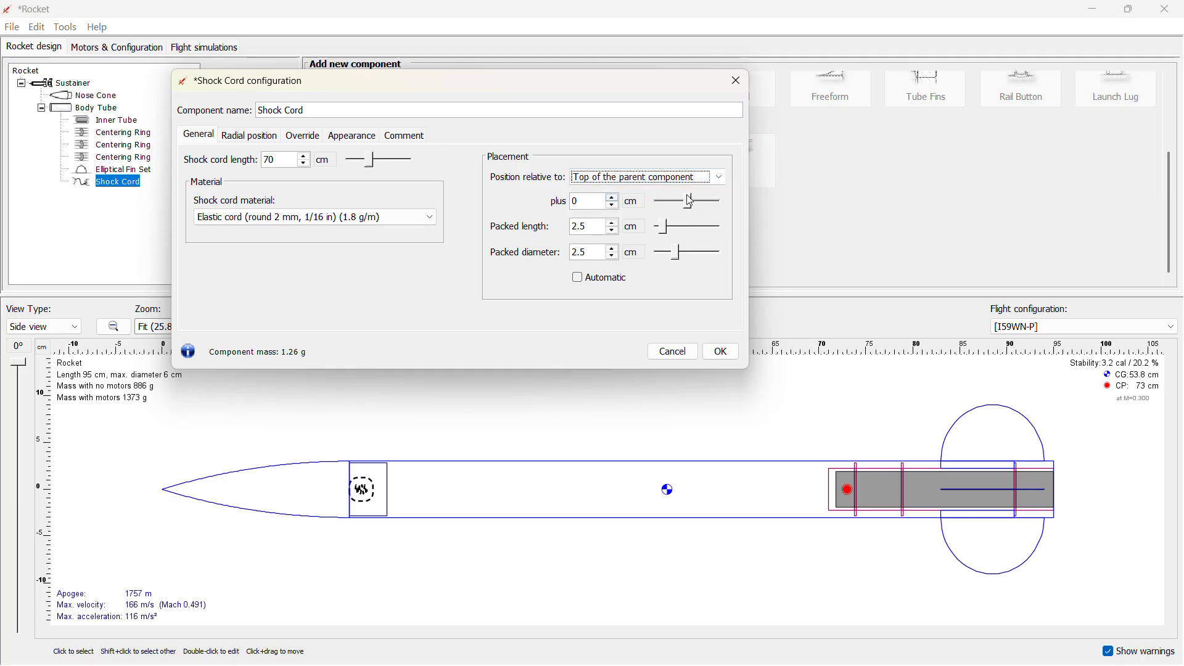
left_click_drag(689, 205, 695, 207)
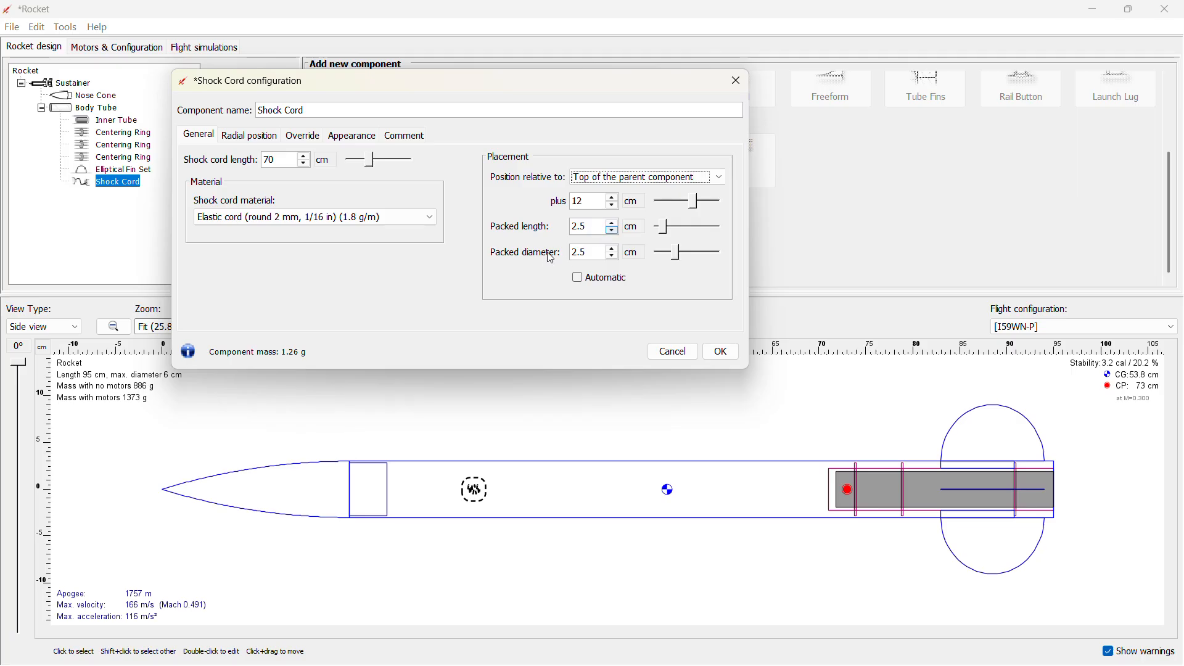
left_click(585, 280)
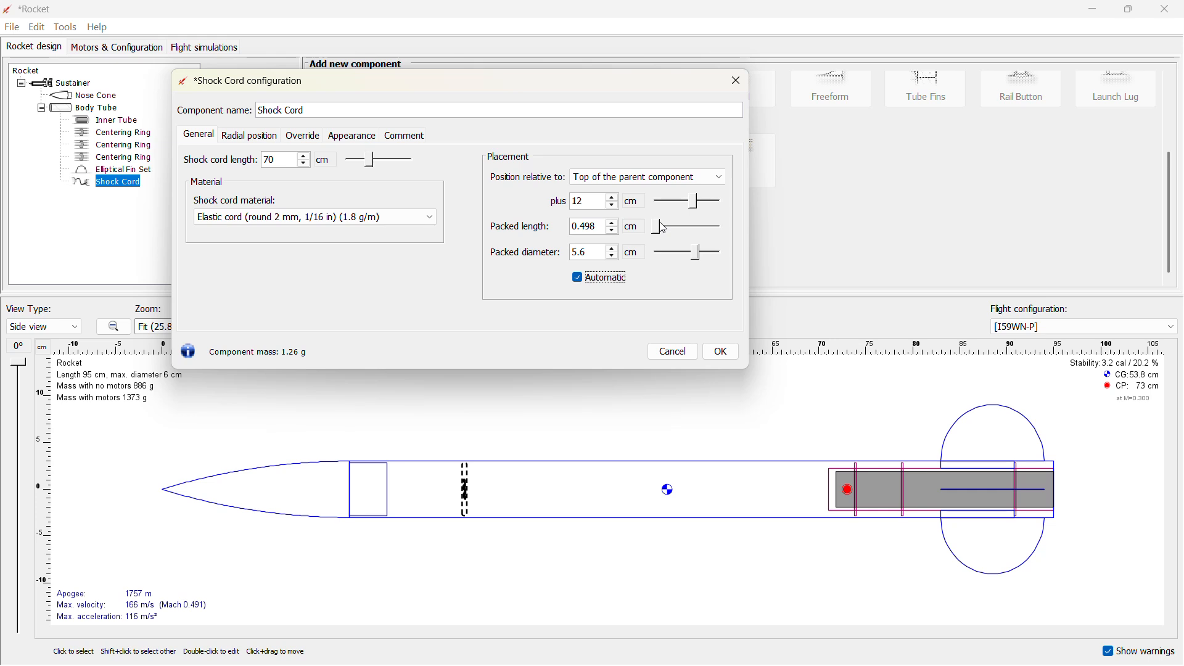
left_click_drag(663, 228, 674, 230)
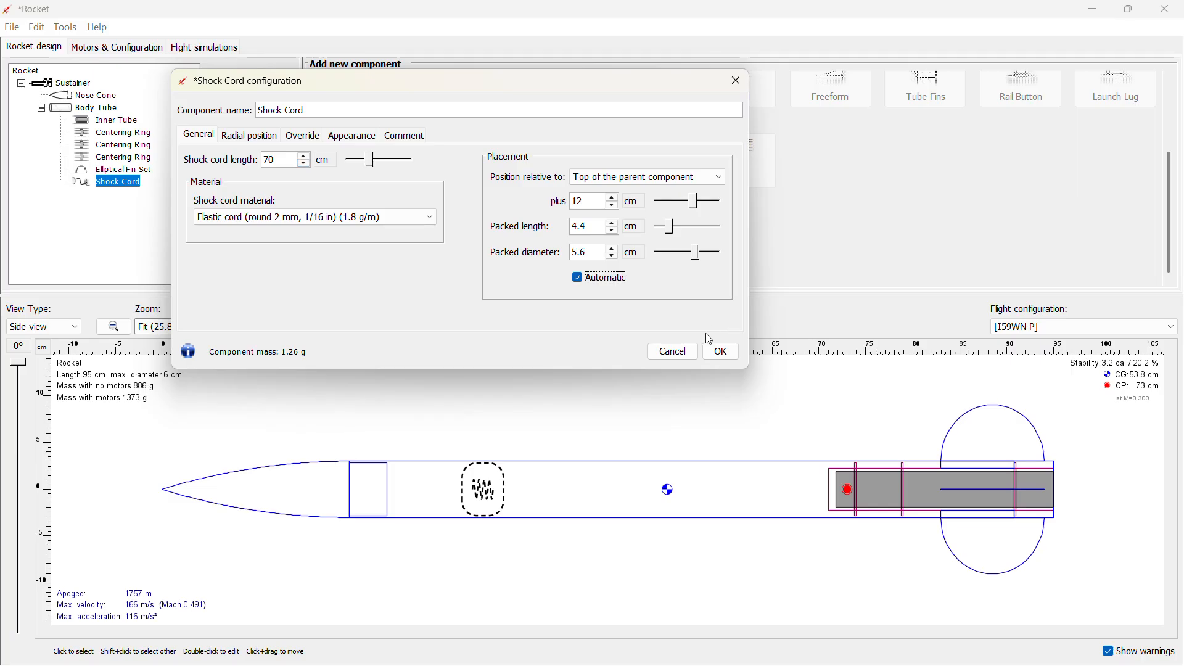
left_click(713, 358)
- Add a custom parachute inside the body tube without applying a preset
left_click(89, 110)
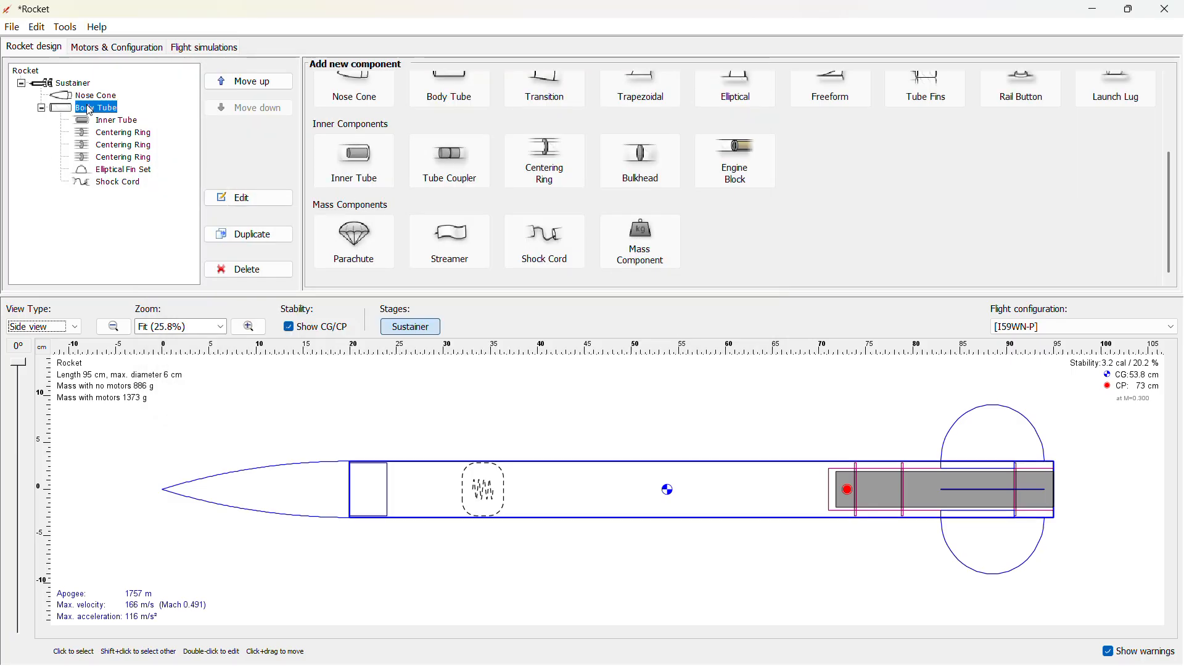
left_click(347, 230)
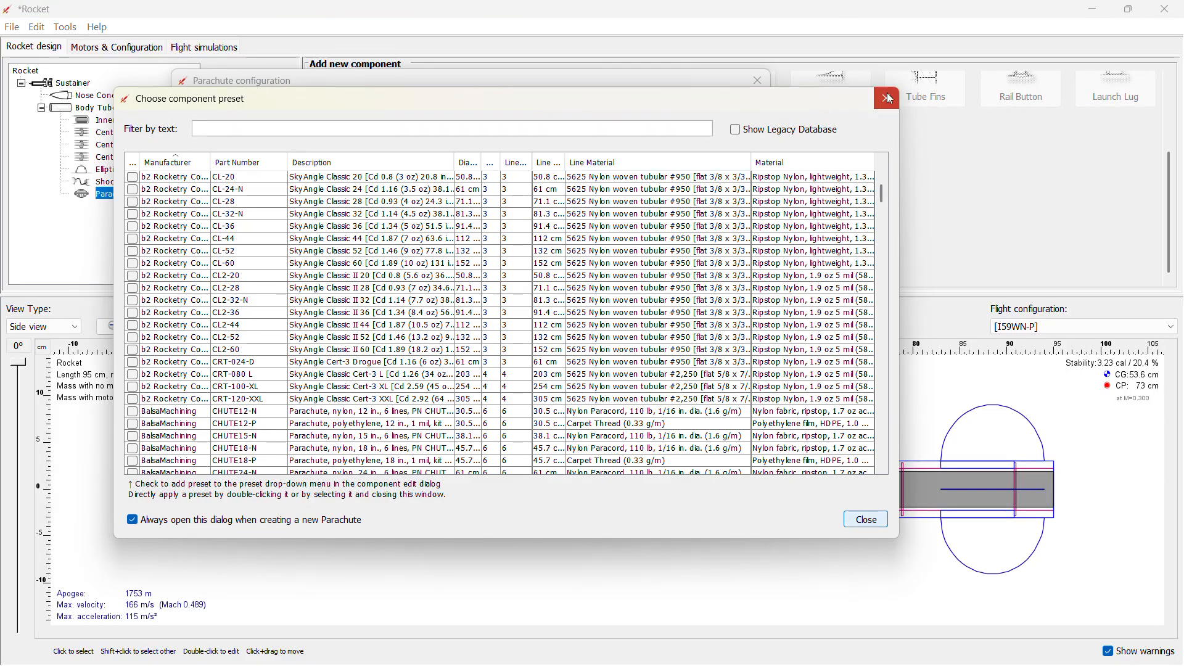
left_click(889, 99)
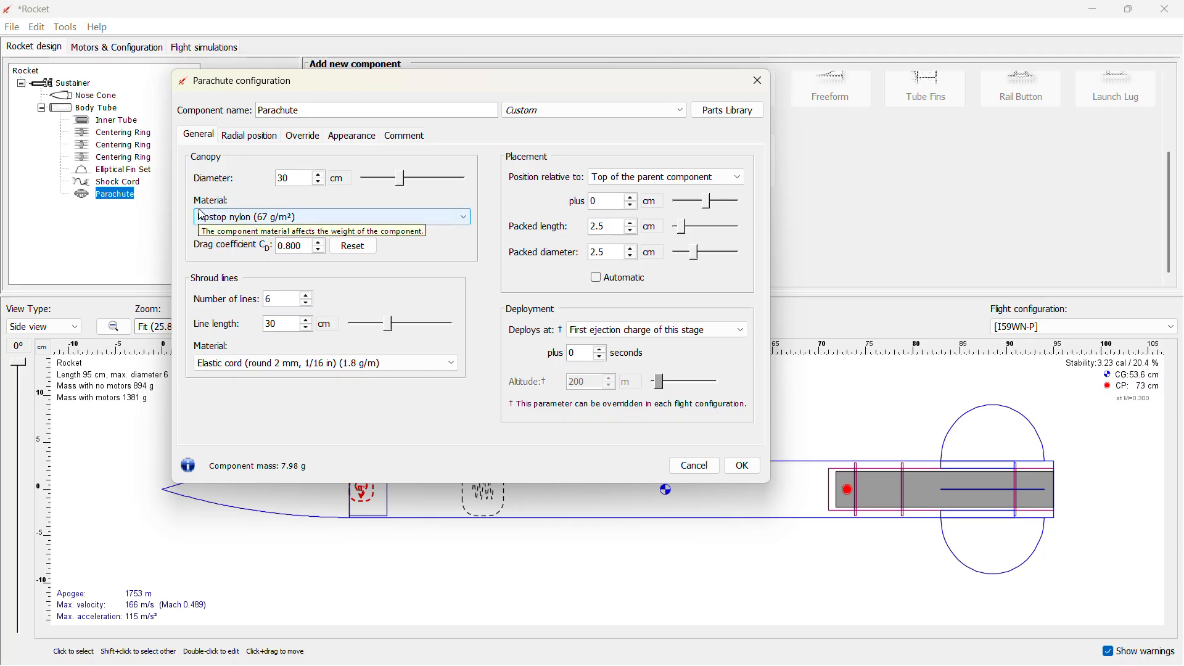
- Set the parachute canopy's diameter to 35 cm and keep ripstop nylon (67 g/m²) as its material
left_click(297, 180)
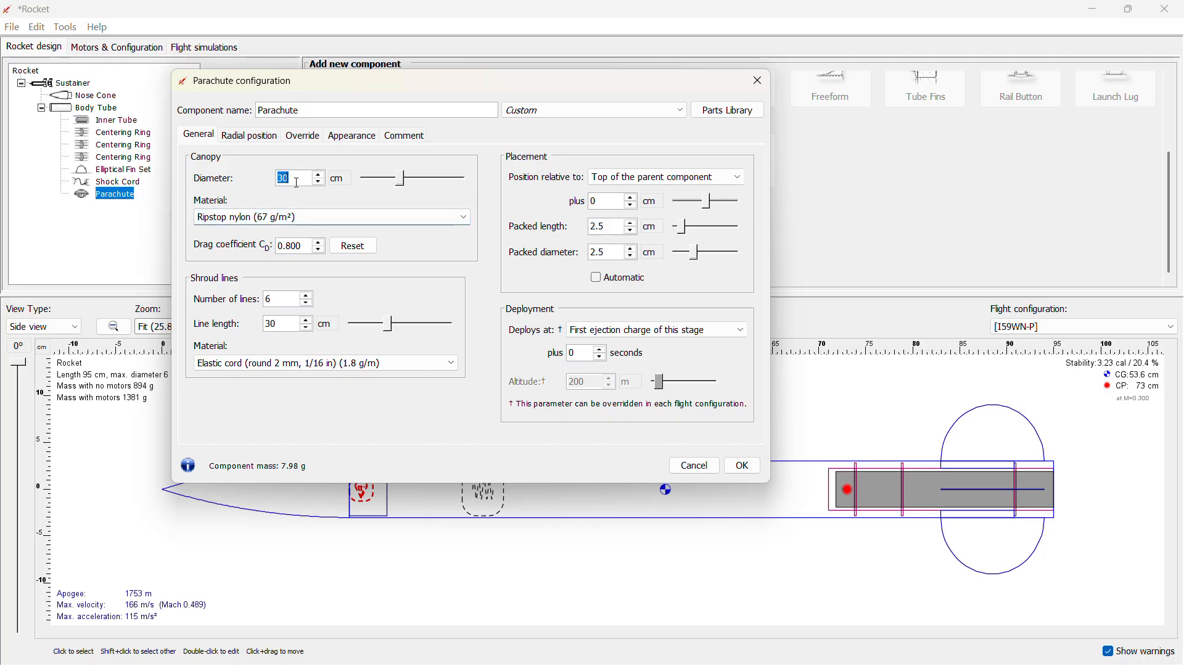
left_click(303, 177)
key("BackSpace")
key("BackSpace")
left_click(266, 218)
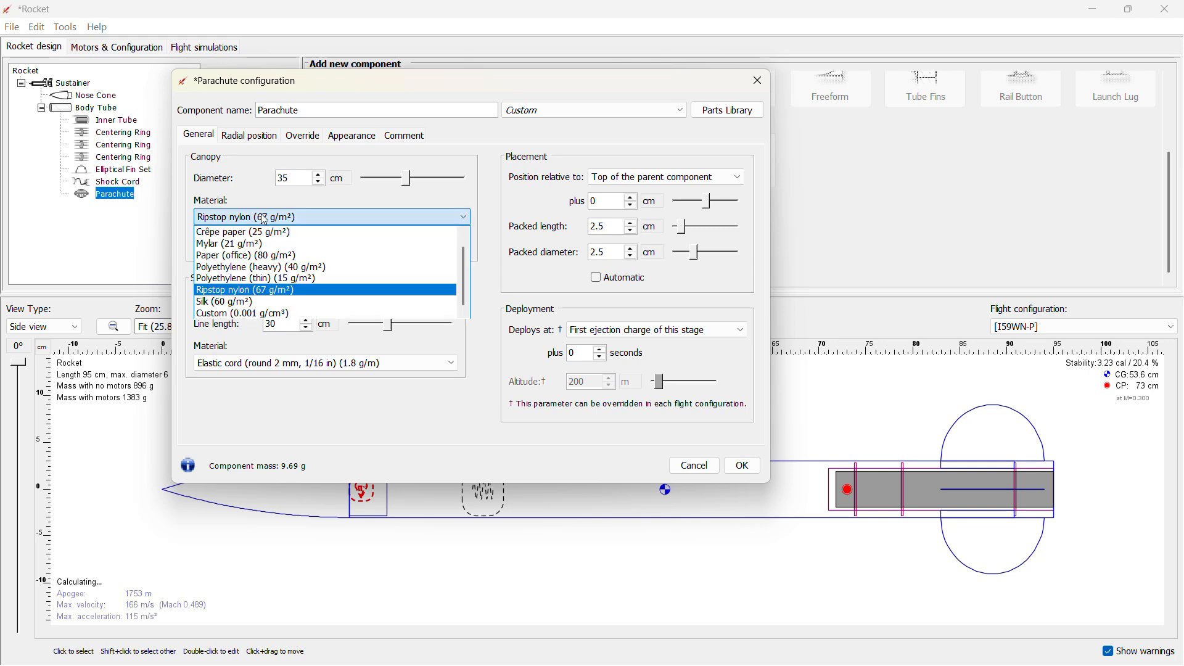
left_click(264, 291)
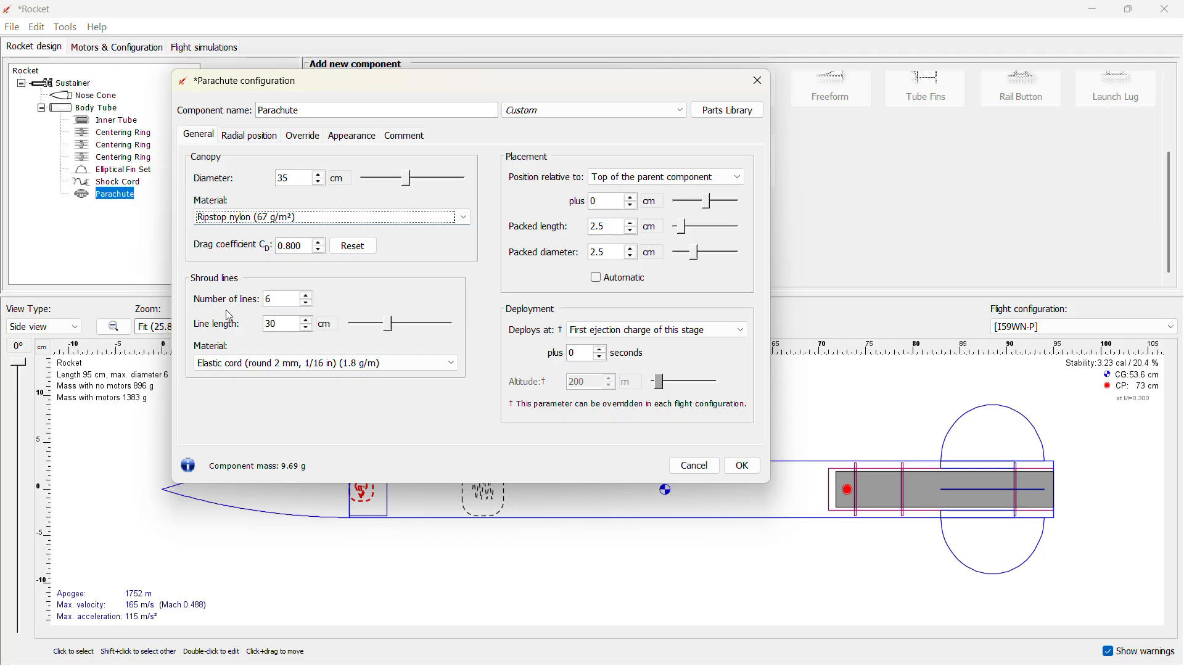
- Configure the parachute with 5 shroud lines 40 cm long, made of 2 mm round elastic cord (1.8 g/m)
left_click(308, 304)
left_click(287, 325)
key("BackSpace")
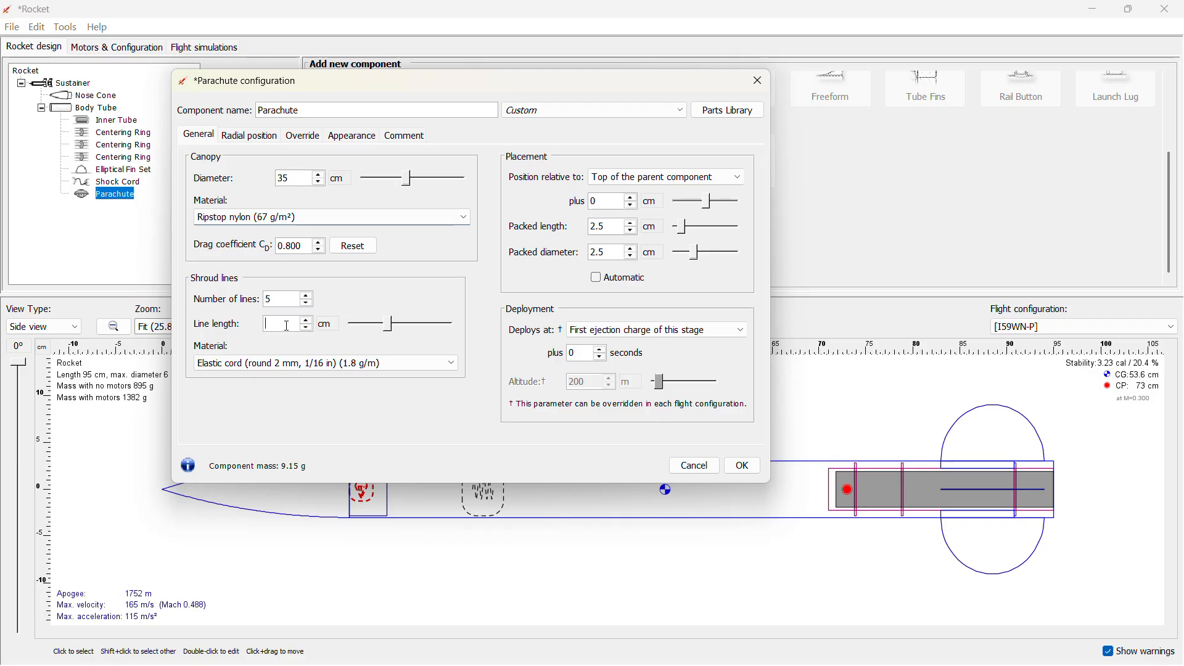
type("40")
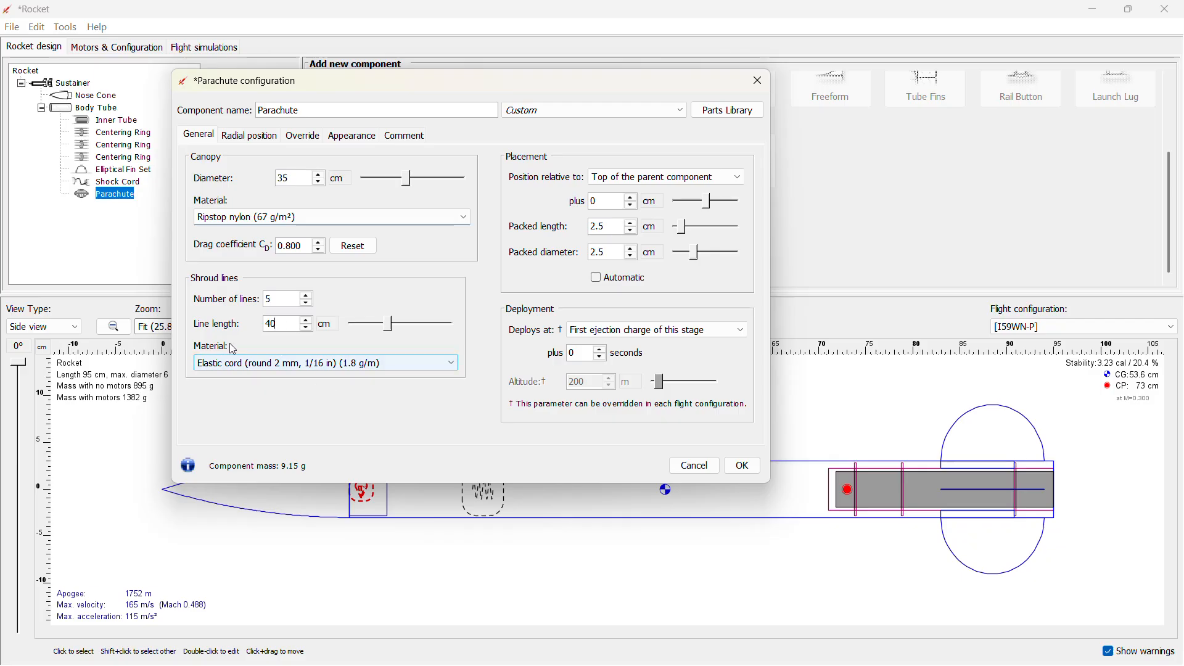
left_click(240, 375)
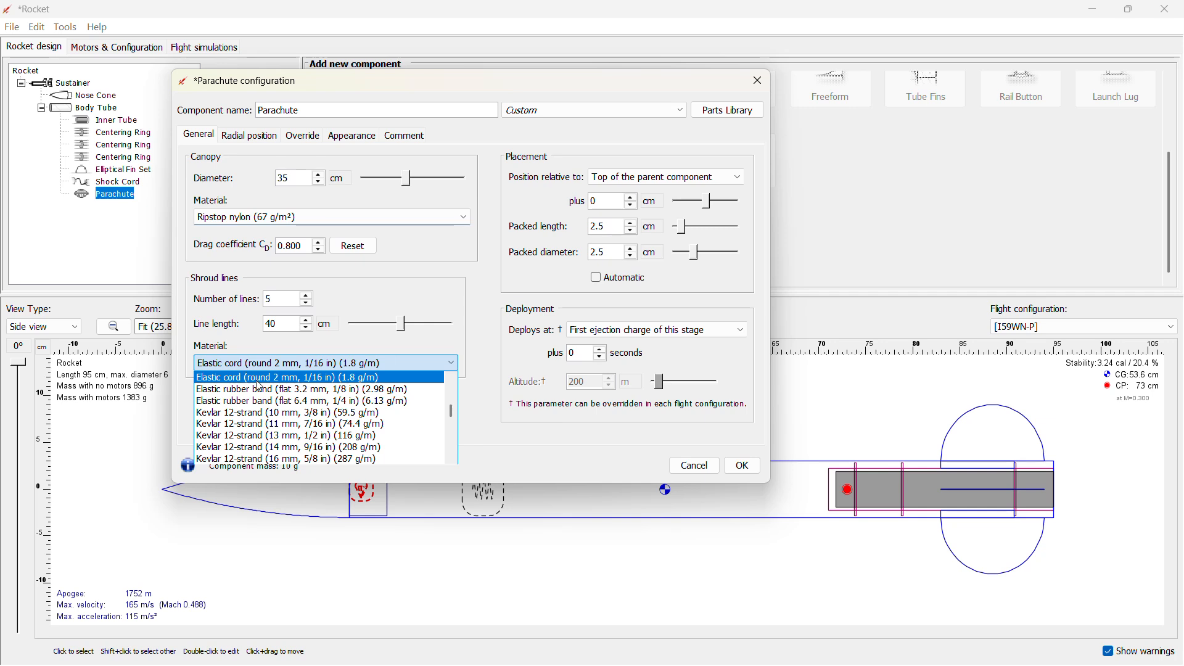
left_click(258, 377)
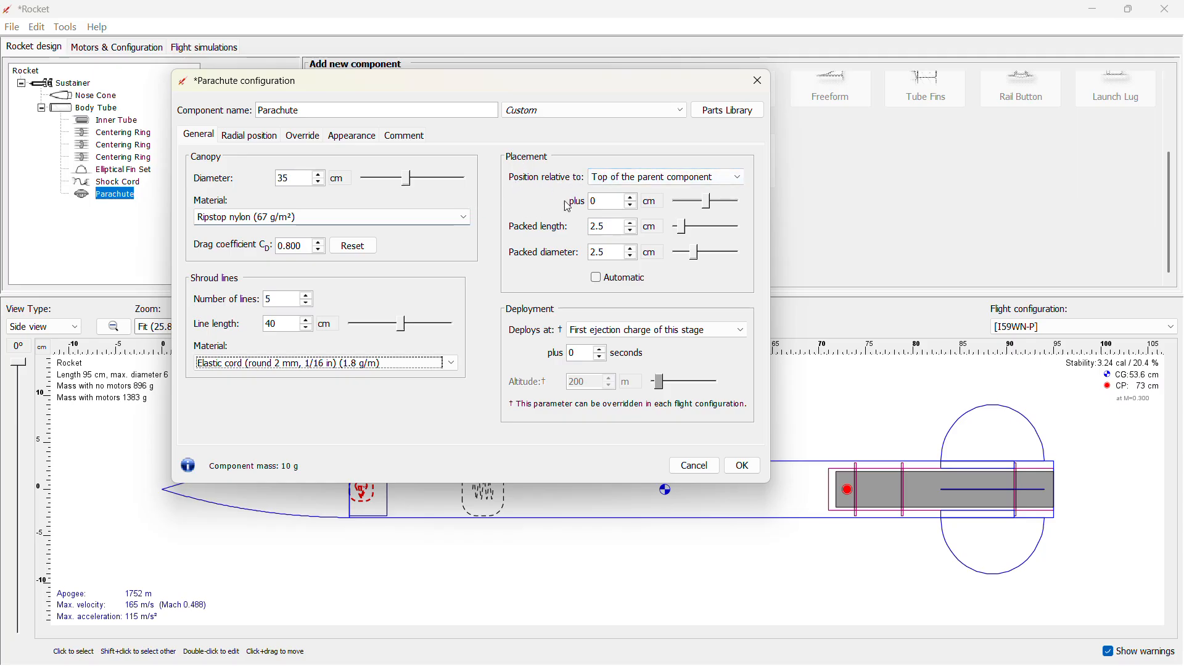
- Offset the parachute 7 cm from the body tube's top and make its packed diameter automatic
left_click(633, 206)
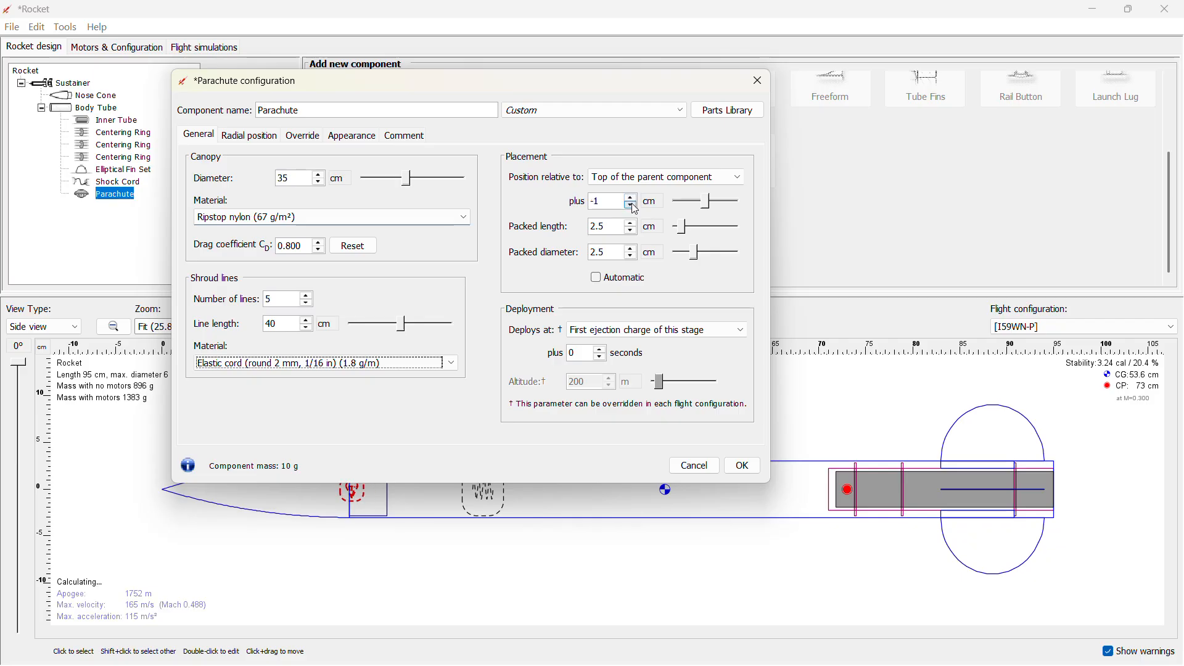
left_click(631, 198)
left_click(631, 198)
left_click(631, 198)
left_click(631, 198)
left_click(631, 199)
left_click(631, 199)
left_click(631, 199)
left_click(631, 199)
left_click(596, 281)
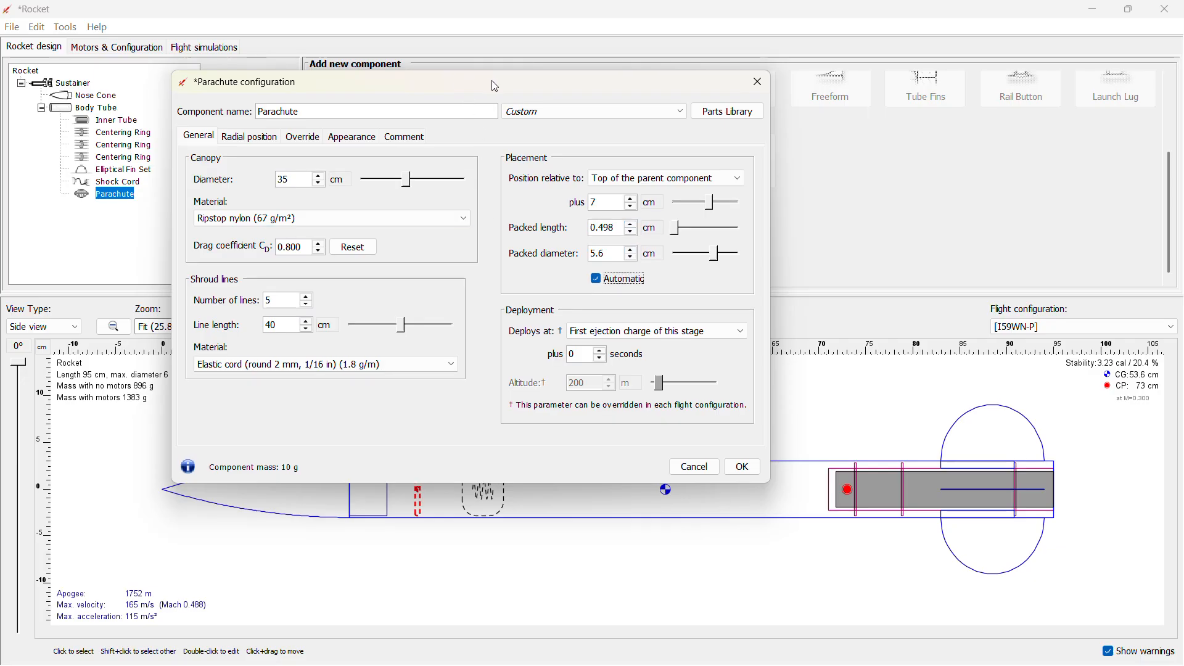
- Set the parachute's packed length to 4.4 cm and its offset to 6 cm, and accept the settings
left_click_drag(495, 86, 614, 55)
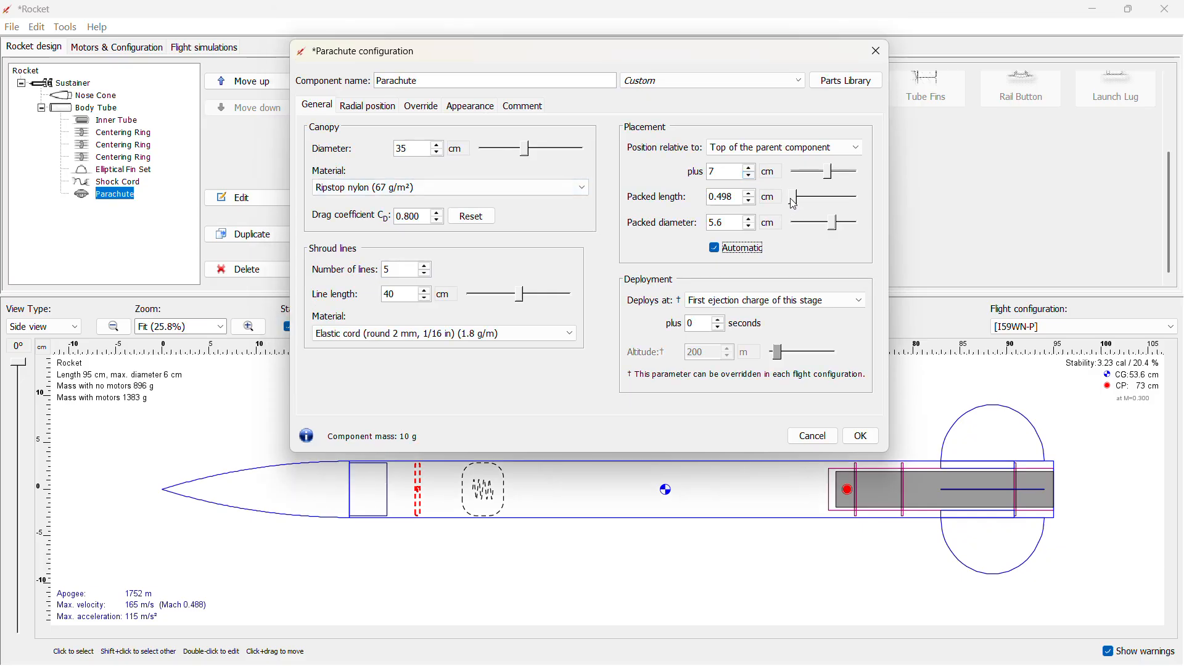
left_click_drag(798, 204, 809, 204)
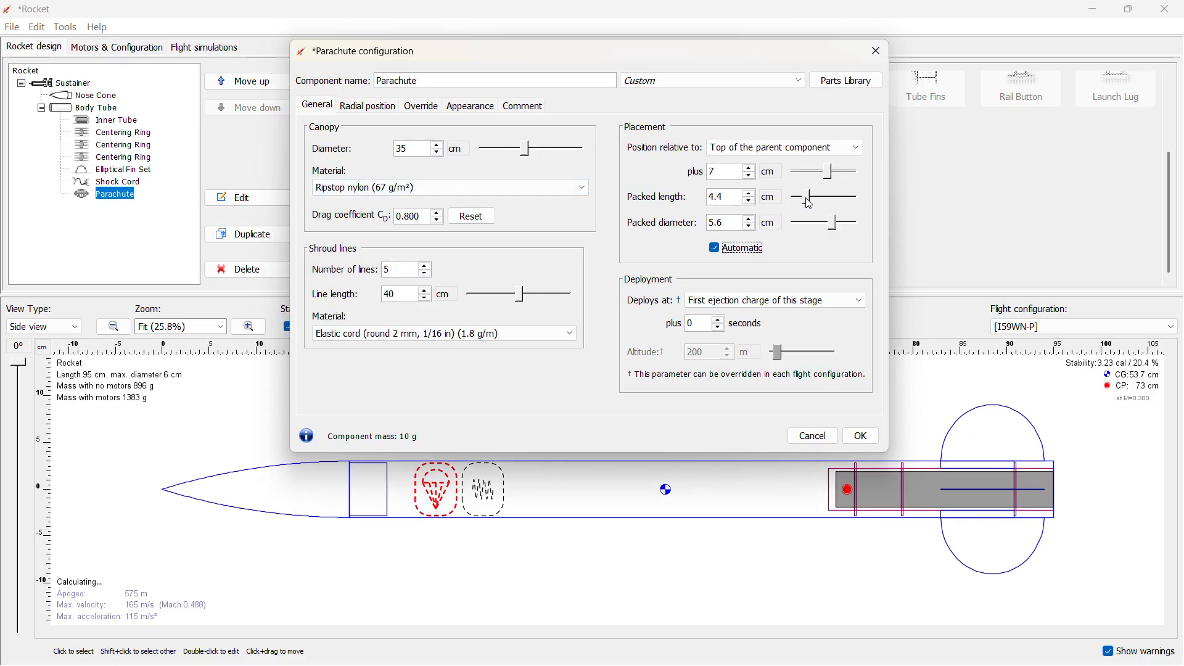
left_click(754, 177)
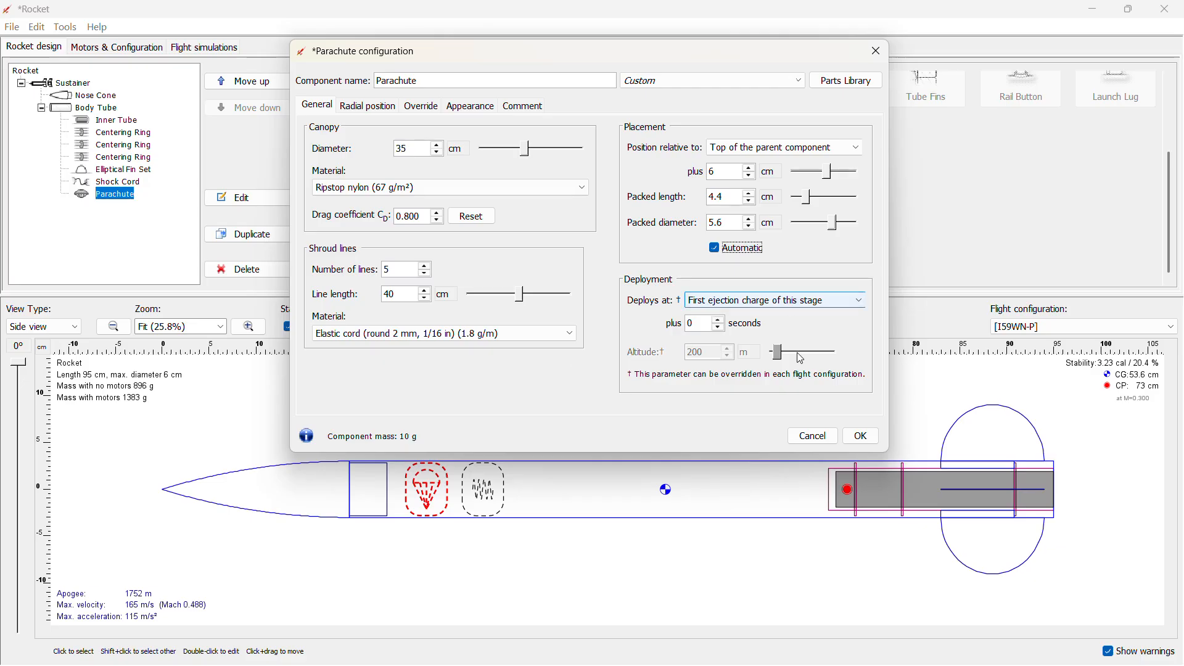
left_click(862, 438)
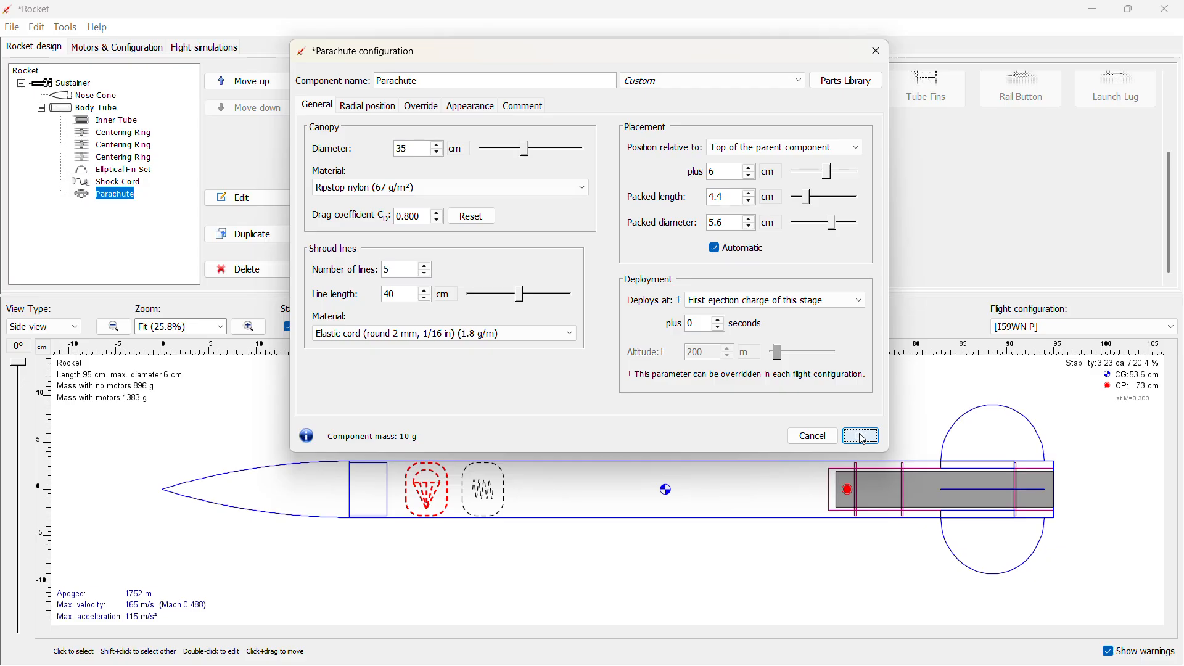
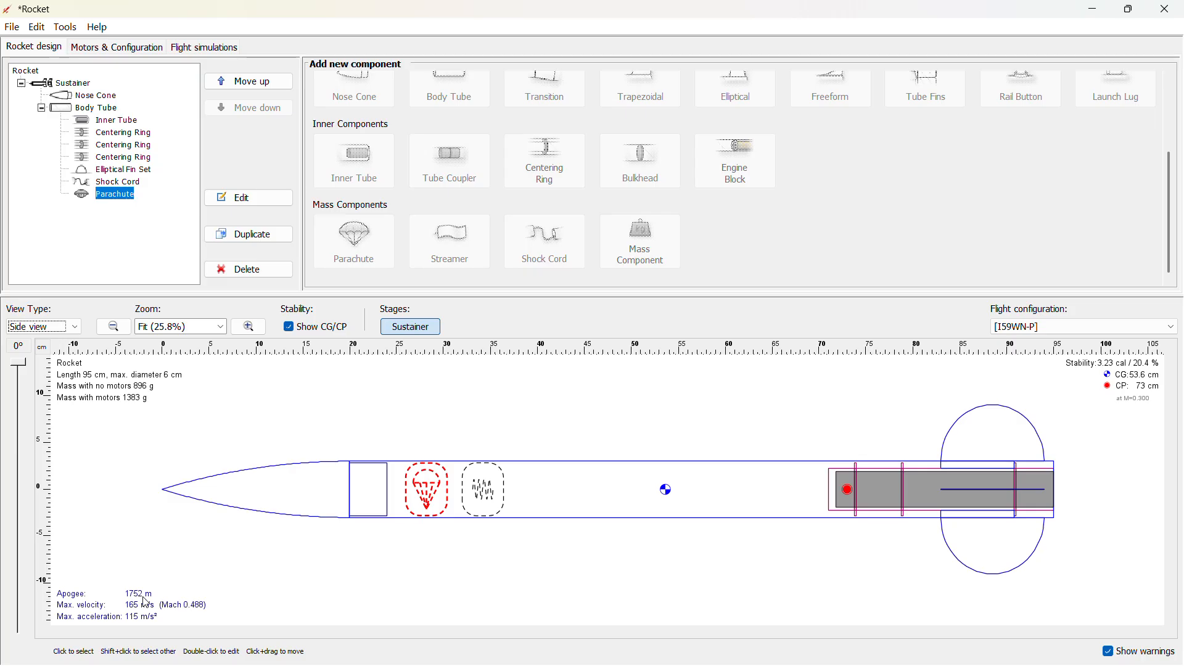
- Switch to Calculator, convert 1,572 metres to feet, and return to the rocket design
key("alt+Tab")
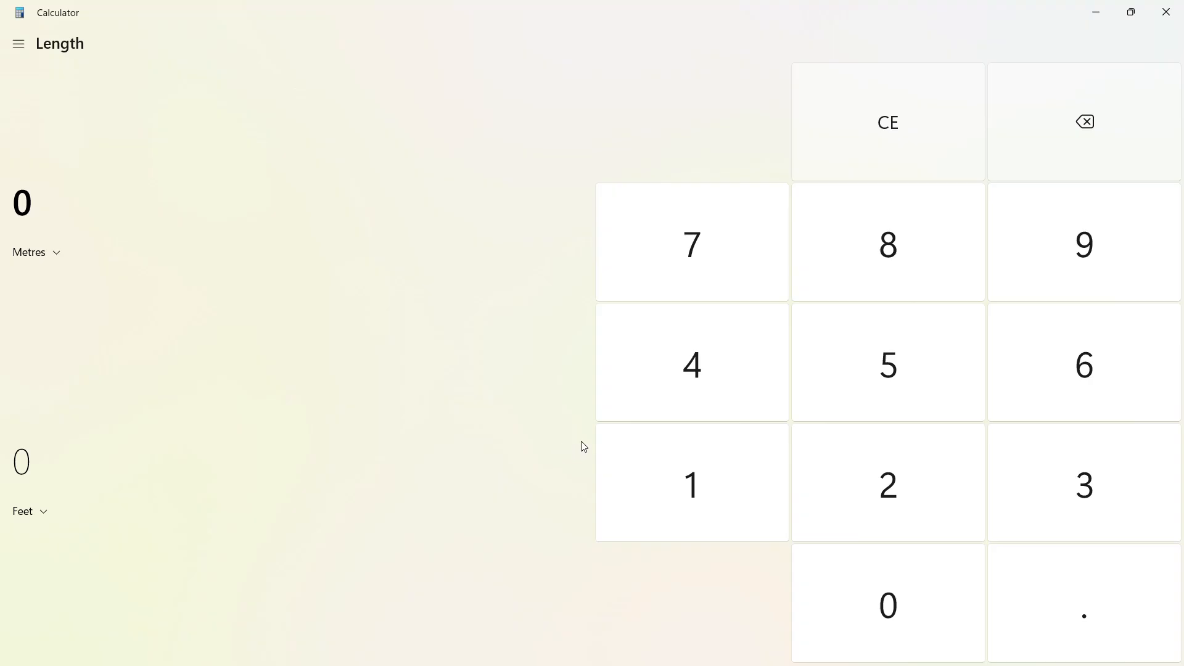
left_click(665, 458)
left_click(843, 383)
left_click(745, 296)
left_click(885, 471)
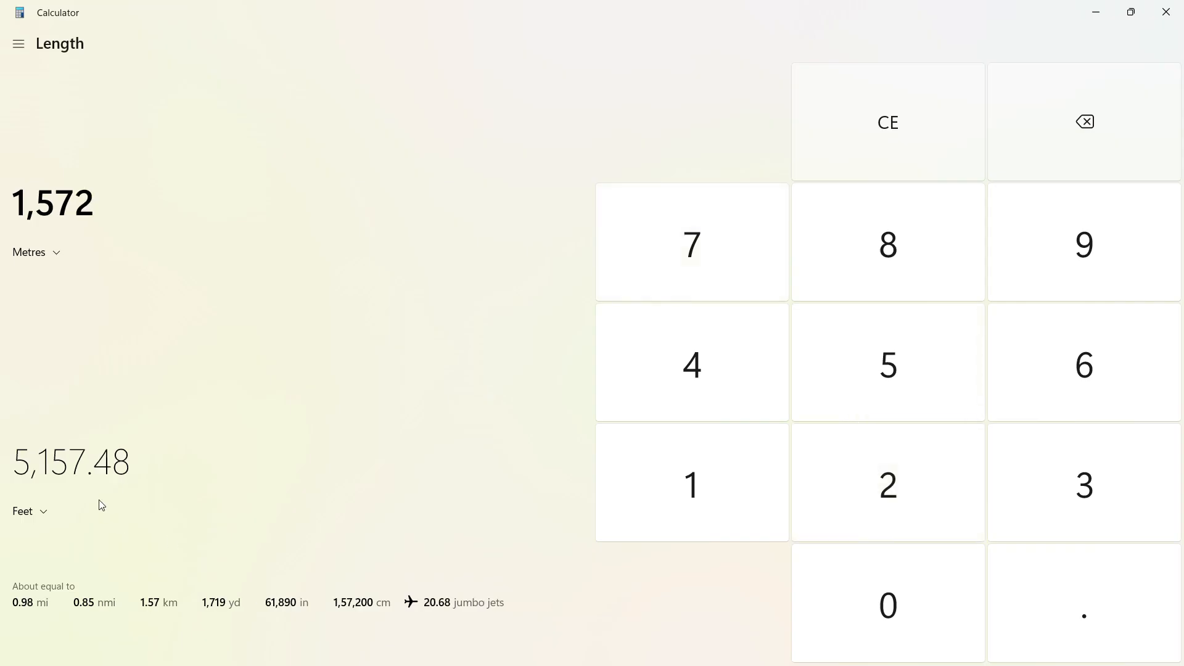
left_click(1165, 12)
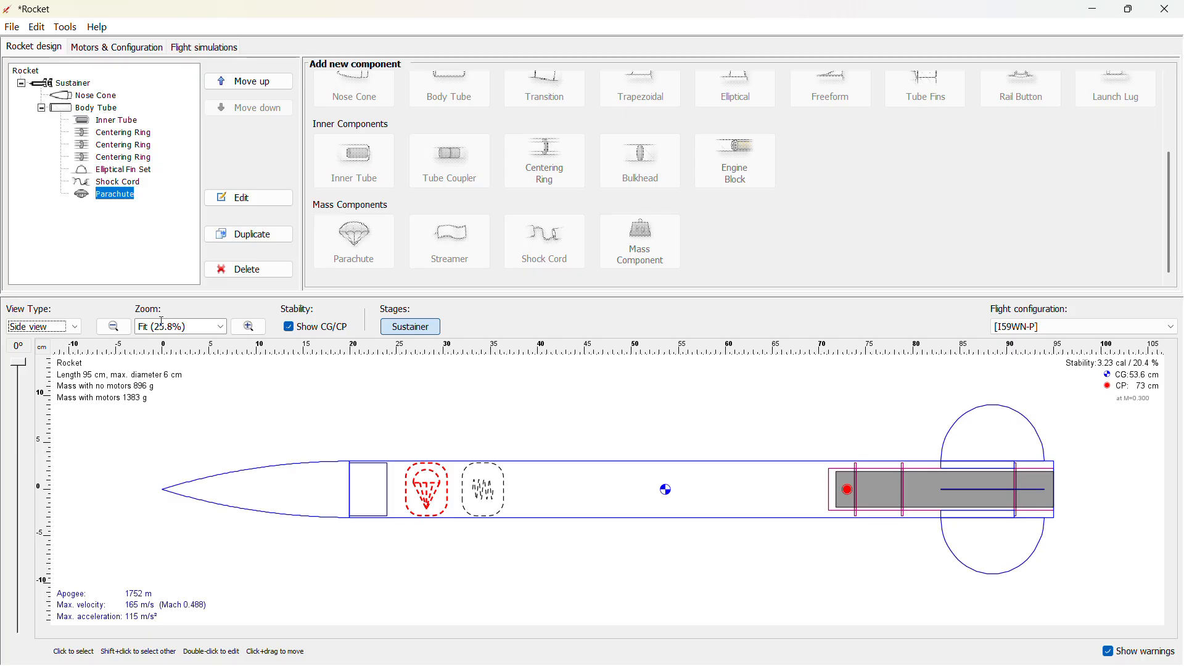
- Rerun Simulation 1 and plot its vertical motion vs. time
left_click(202, 47)
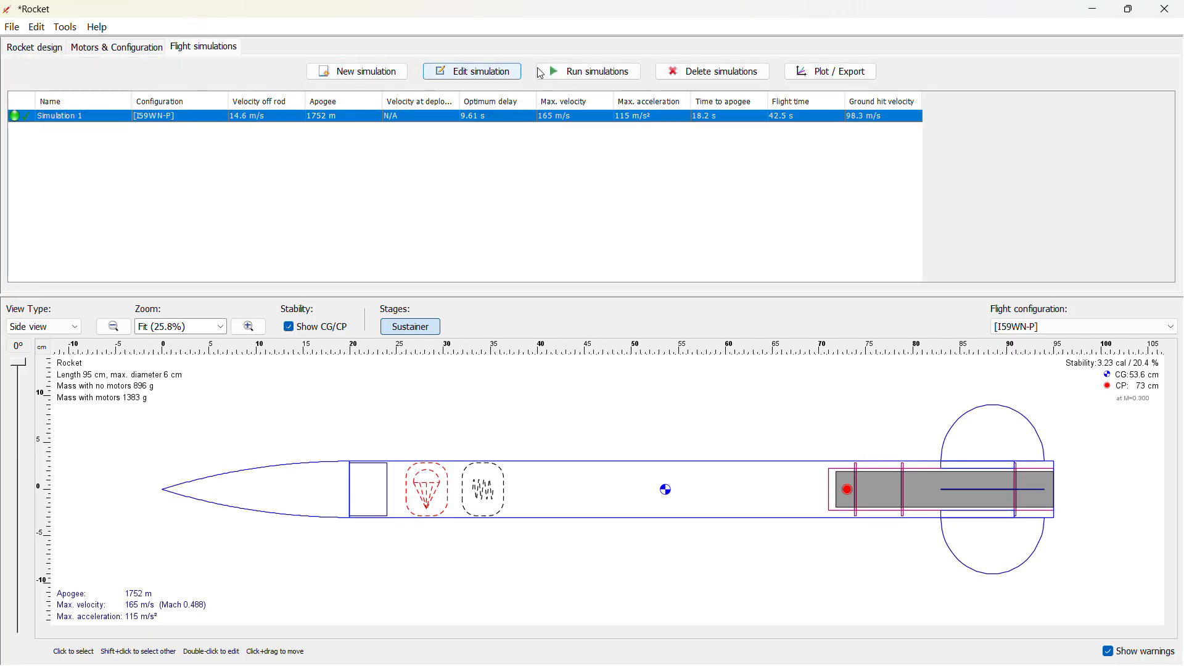
left_click(558, 69)
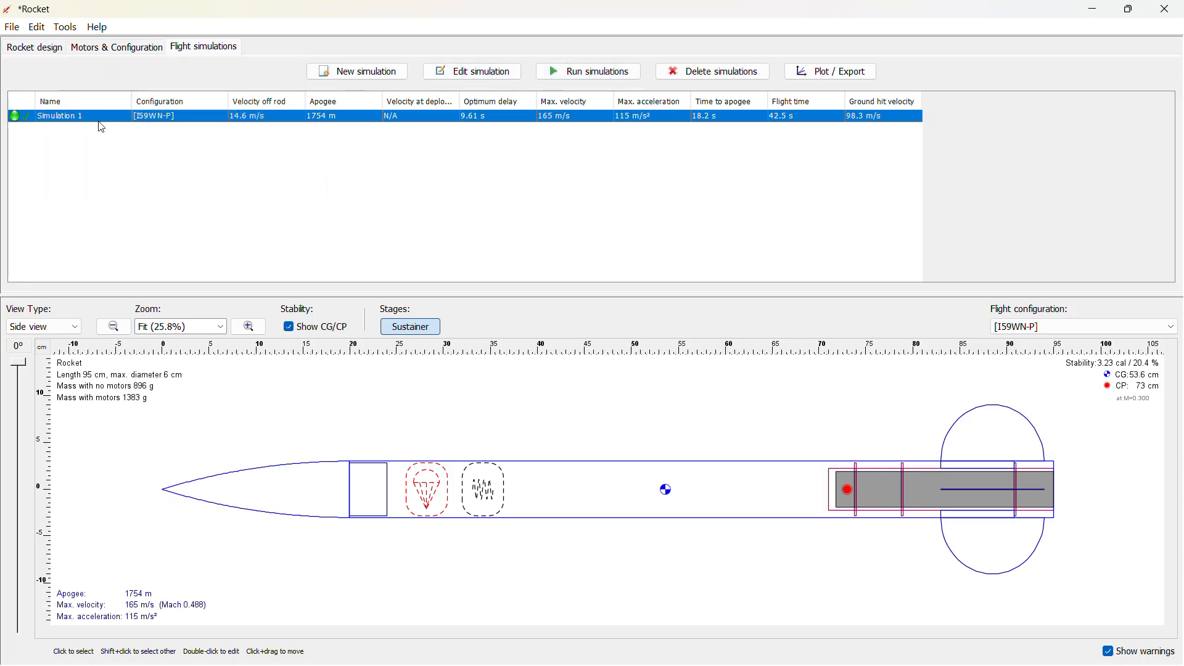
left_click(59, 115)
double_click(73, 121)
left_click_drag(225, 119, 153, 122)
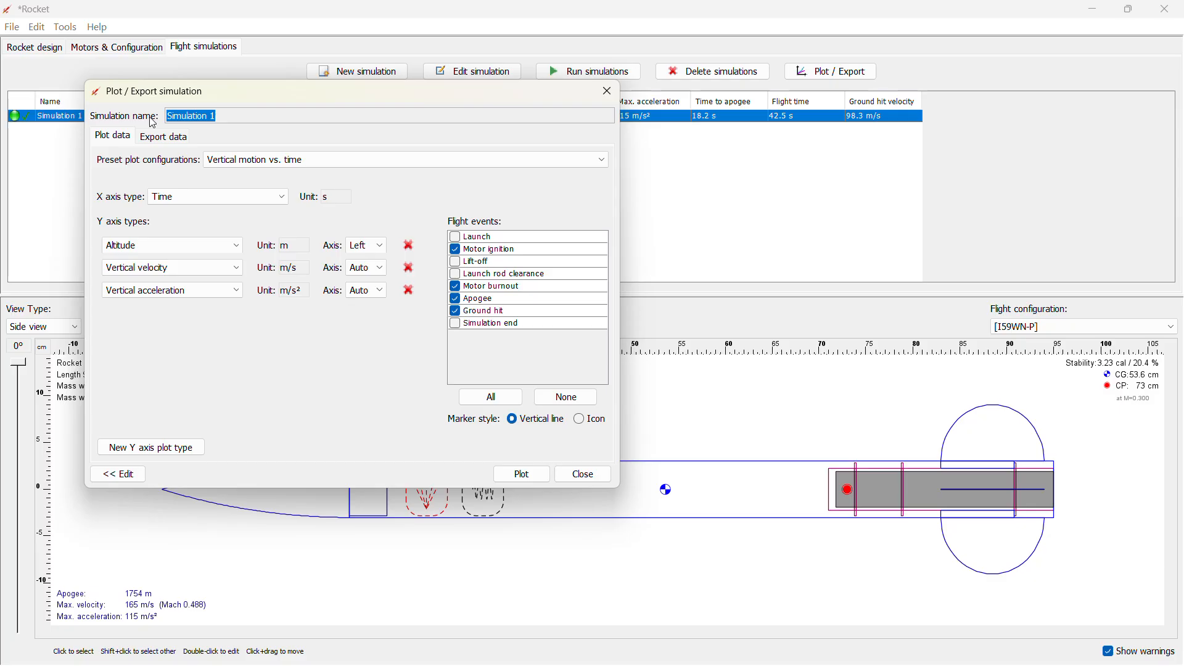
left_click(222, 120)
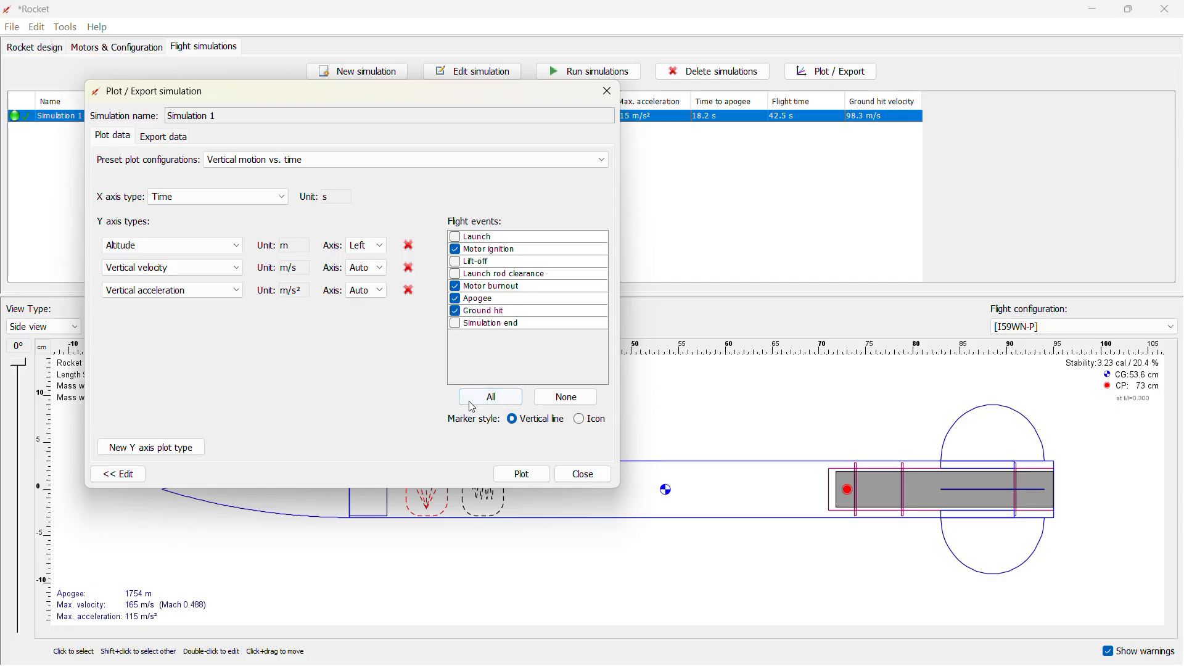
left_click(514, 486)
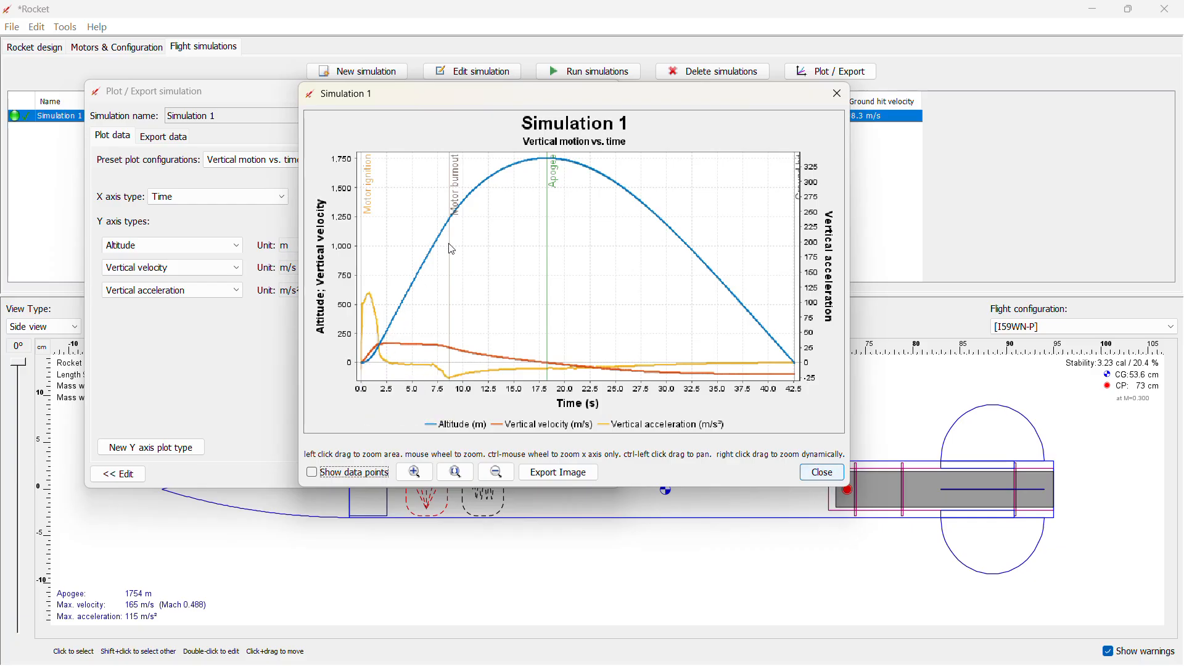
- Examine the plotted curves around apogee and motor burnout, and close the plot and its settings
mouse_move(550, 159)
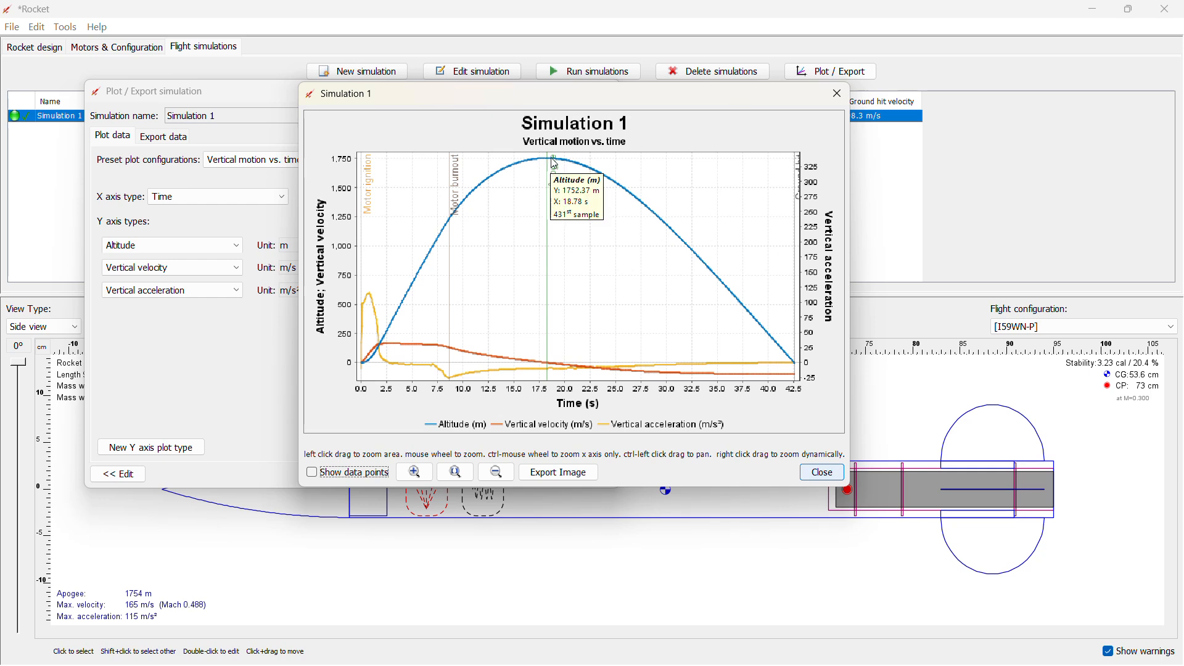
mouse_move(454, 218)
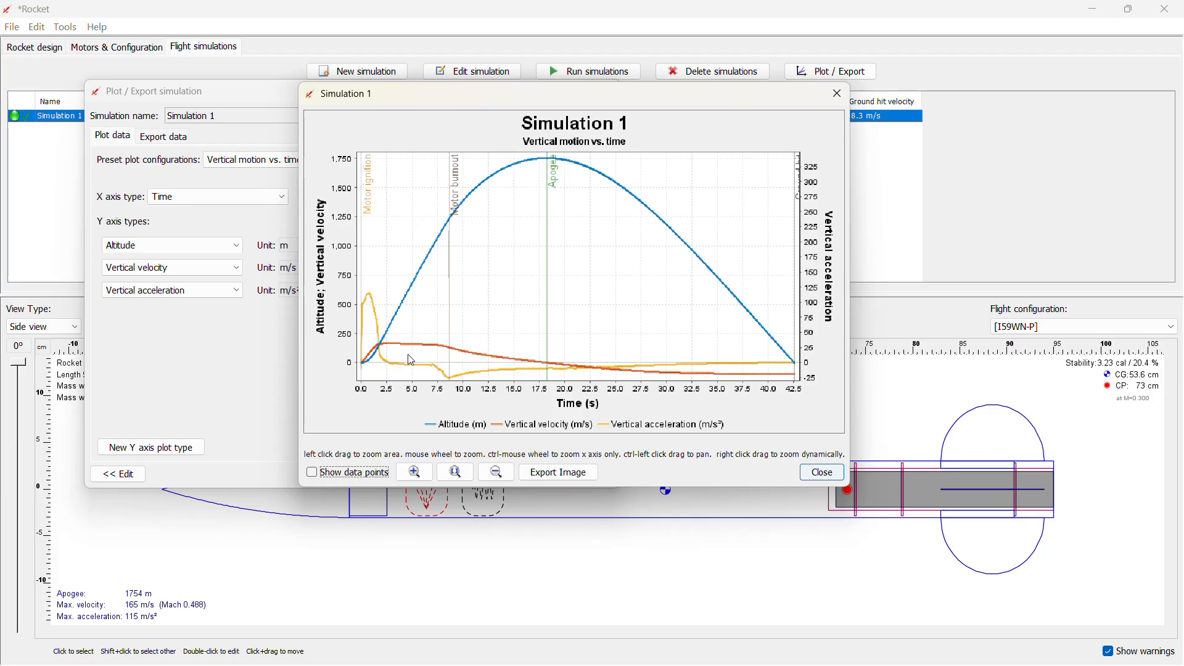
mouse_move(450, 382)
left_click(827, 475)
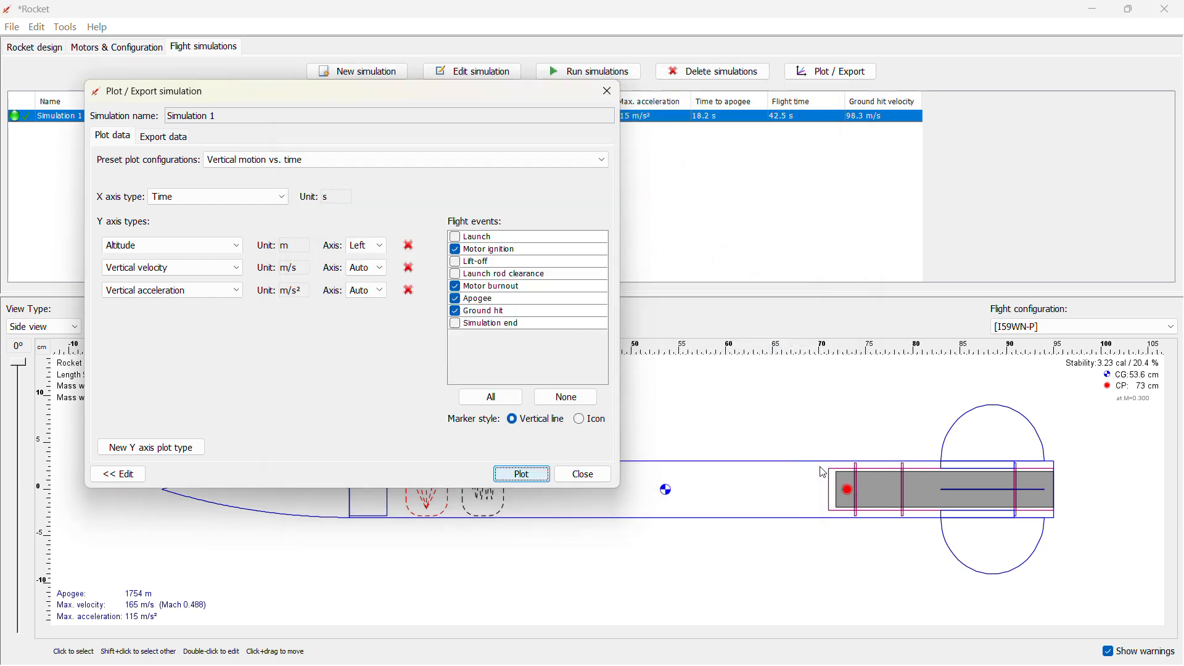
left_click(576, 479)
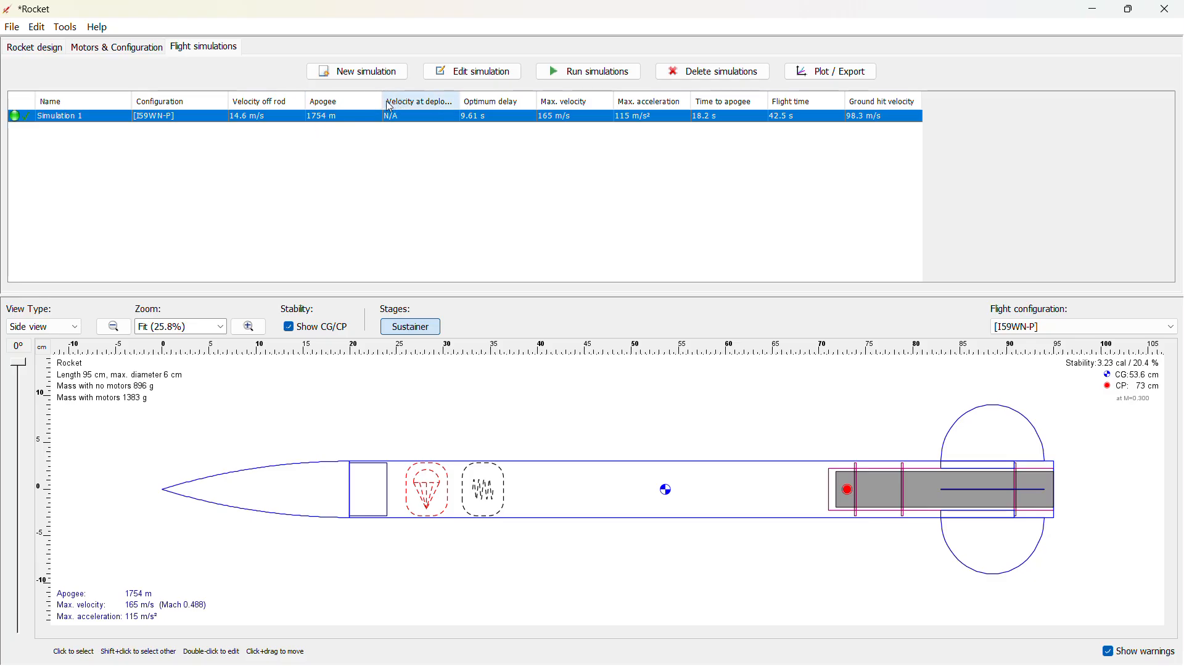
- Narrow the Apogee column and widen the Velocity at deployment column in the simulation table
left_click_drag(383, 101, 365, 103)
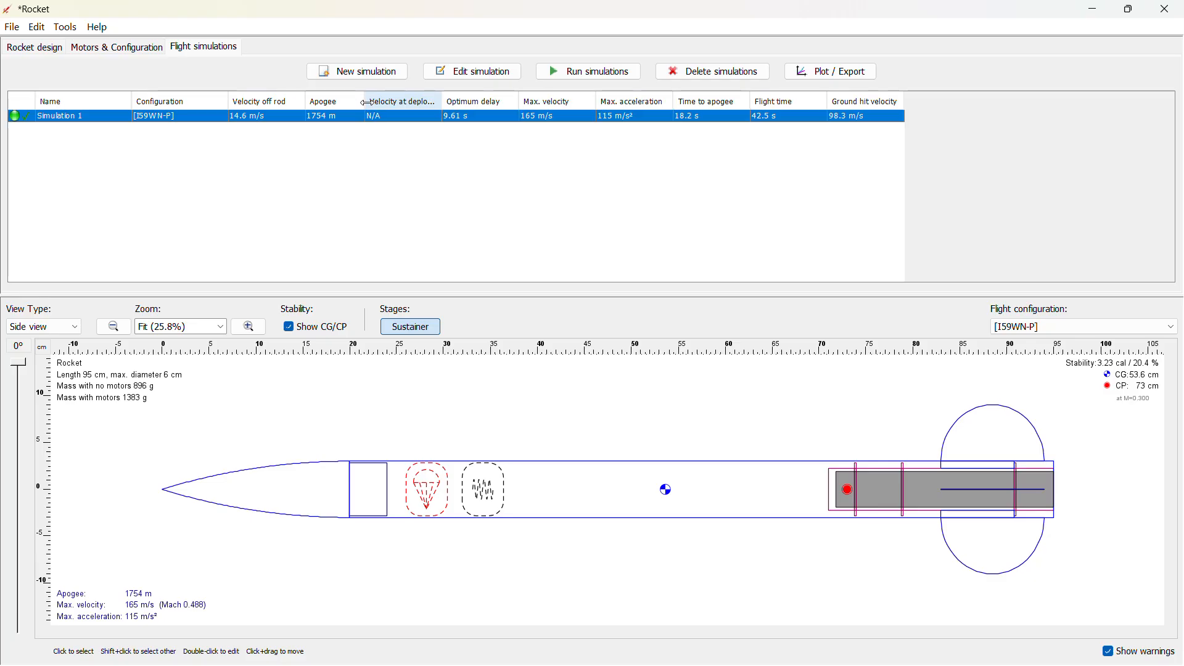
left_click_drag(441, 100, 460, 99)
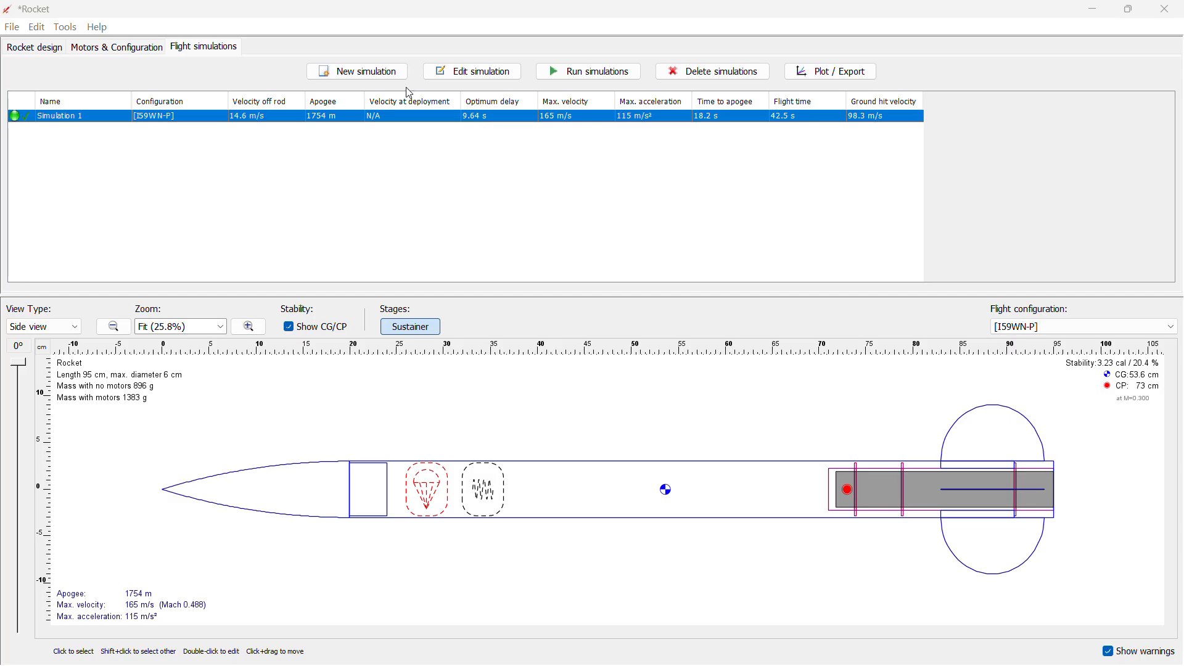
- Return to the rocket design and add a custom launch lug to the body tube without choosing a preset
left_click(56, 49)
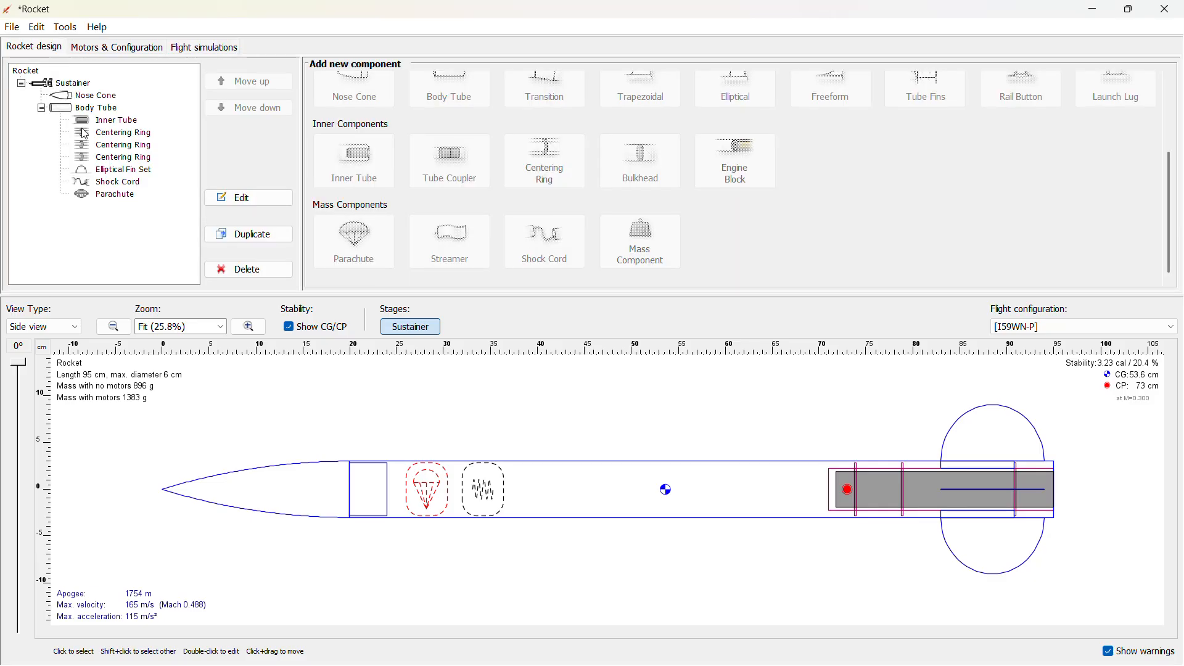
left_click(86, 109)
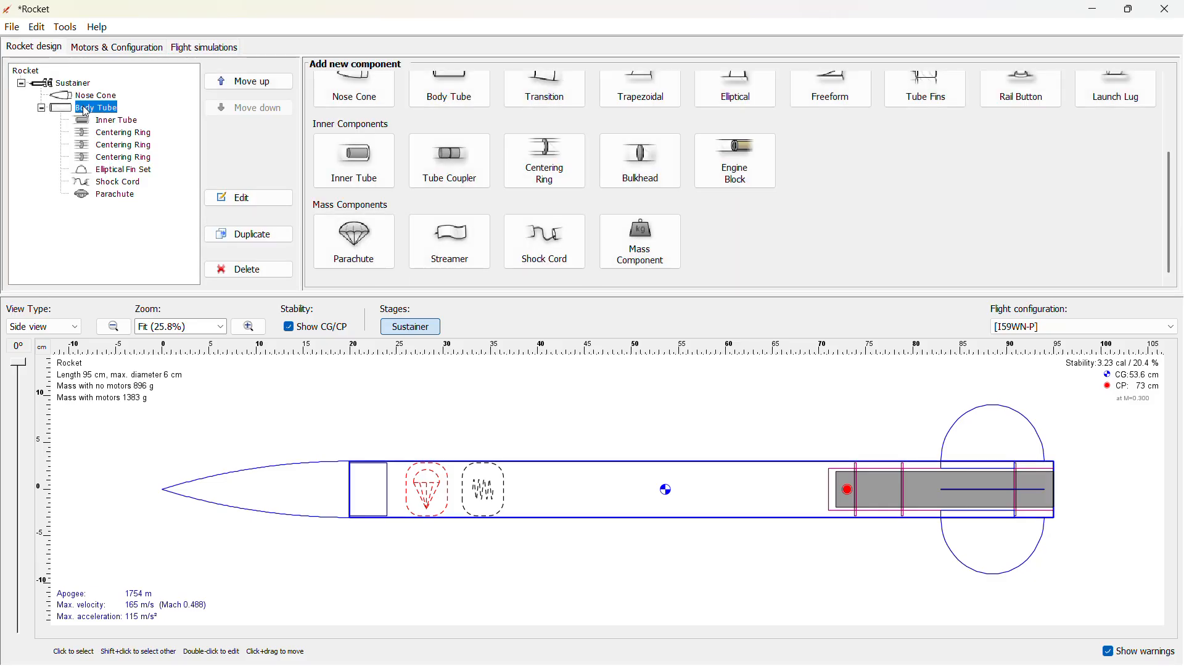
scroll(642, 241, "up", 3)
left_click(1135, 217)
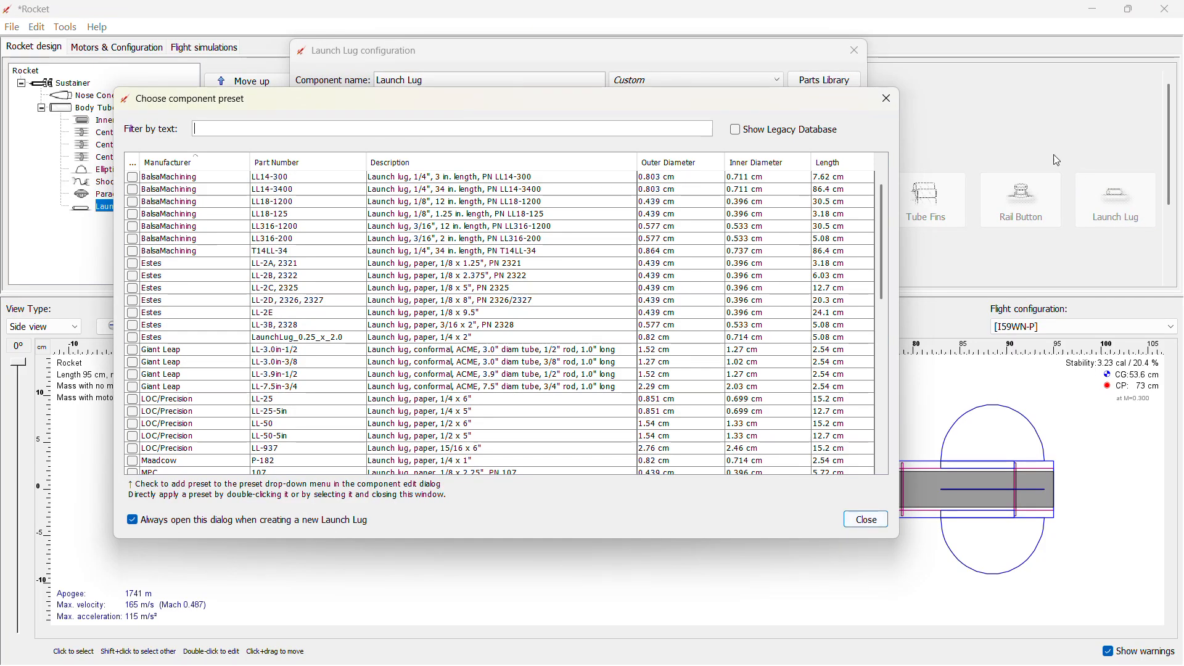
left_click(885, 100)
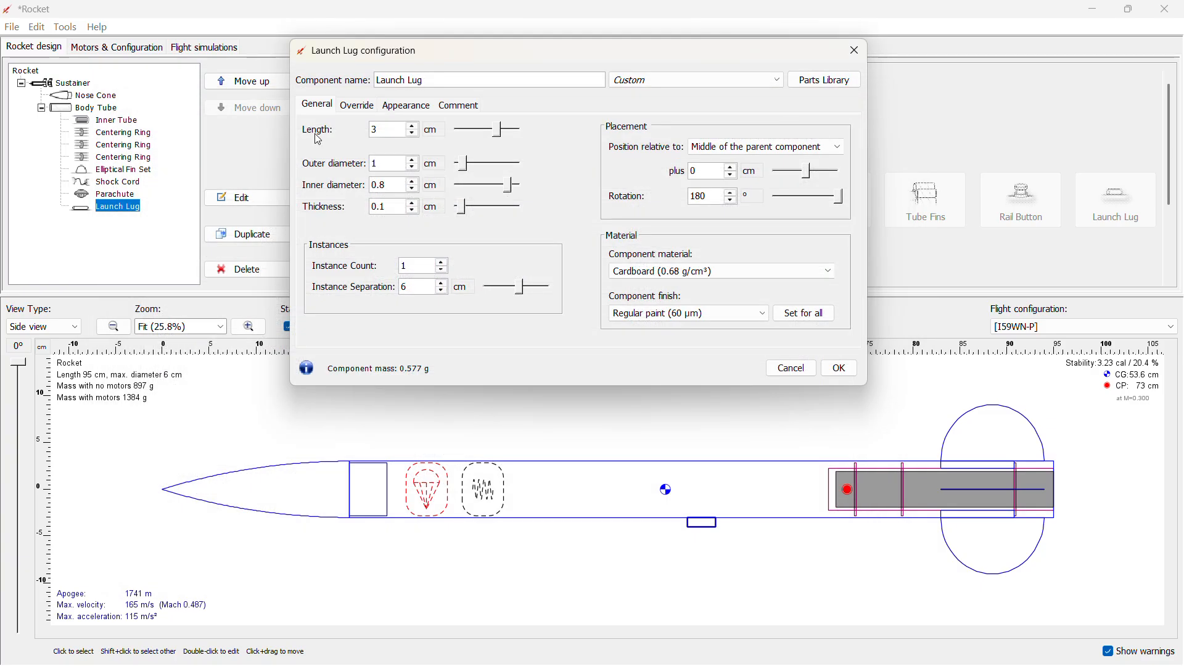
- Set the launch lug's outer diameter to 1.2 cm and its inner diameter to 1 cm
double_click(383, 129)
left_click(379, 163)
left_click(393, 185)
left_click(388, 164)
left_click(387, 165)
left_click(391, 186)
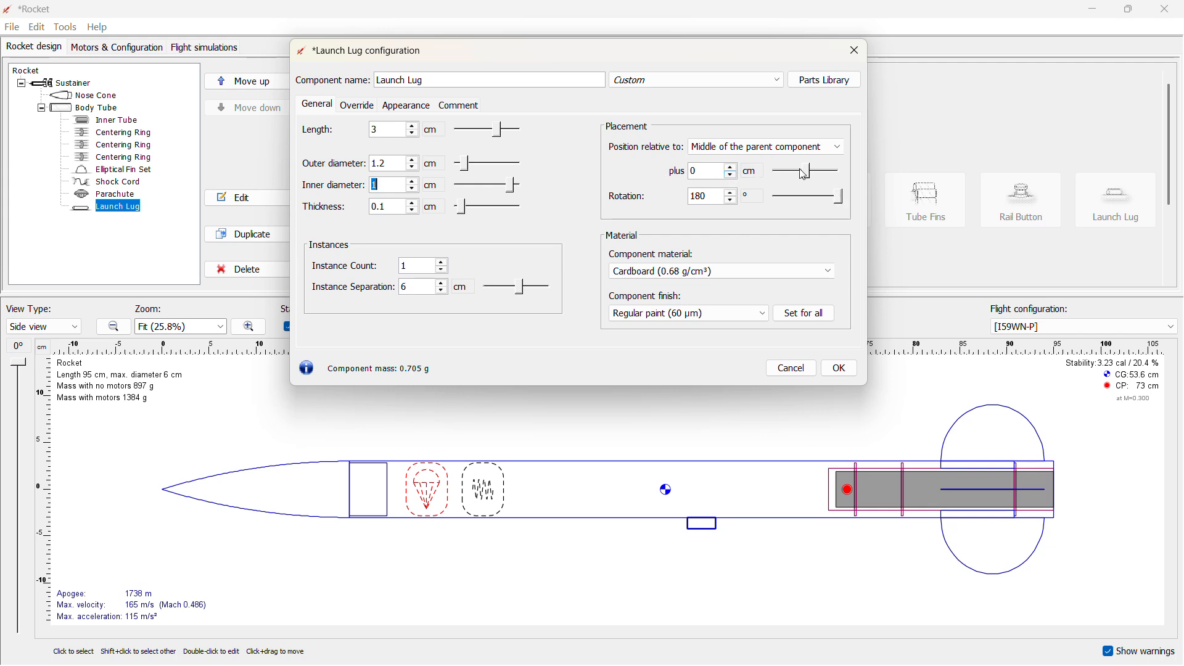
- Offset the launch lug -22.7 cm from the body tube's middle, rotate it to 130° using the back view, and accept the settings
left_click_drag(808, 173, 799, 178)
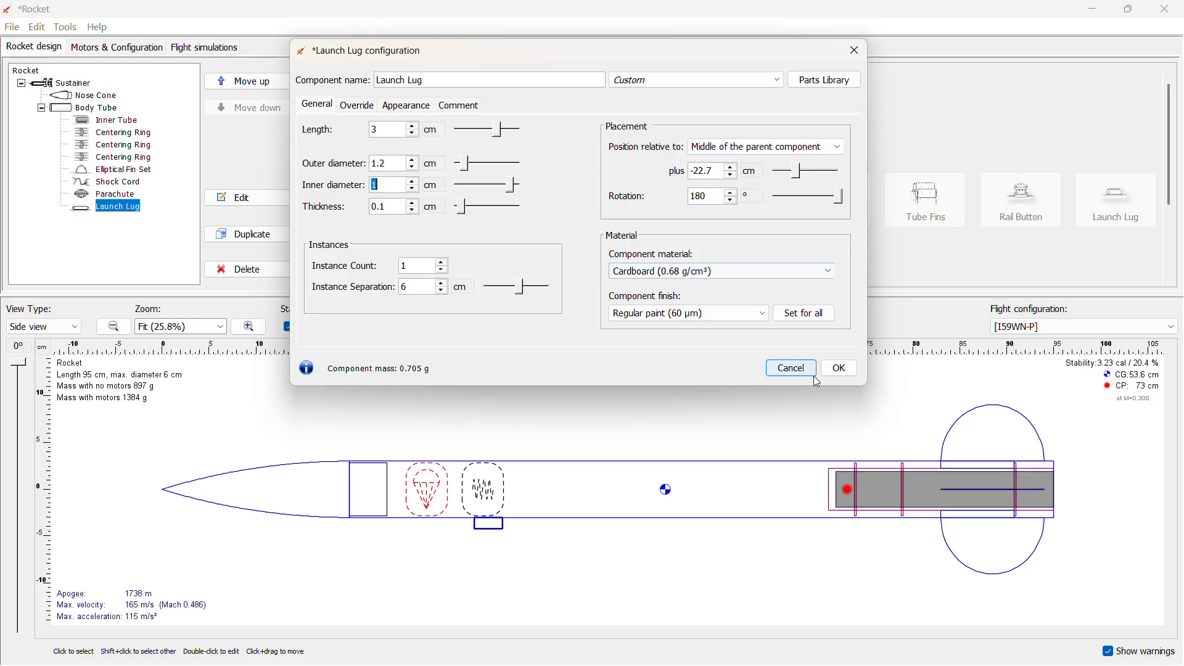
left_click(25, 326)
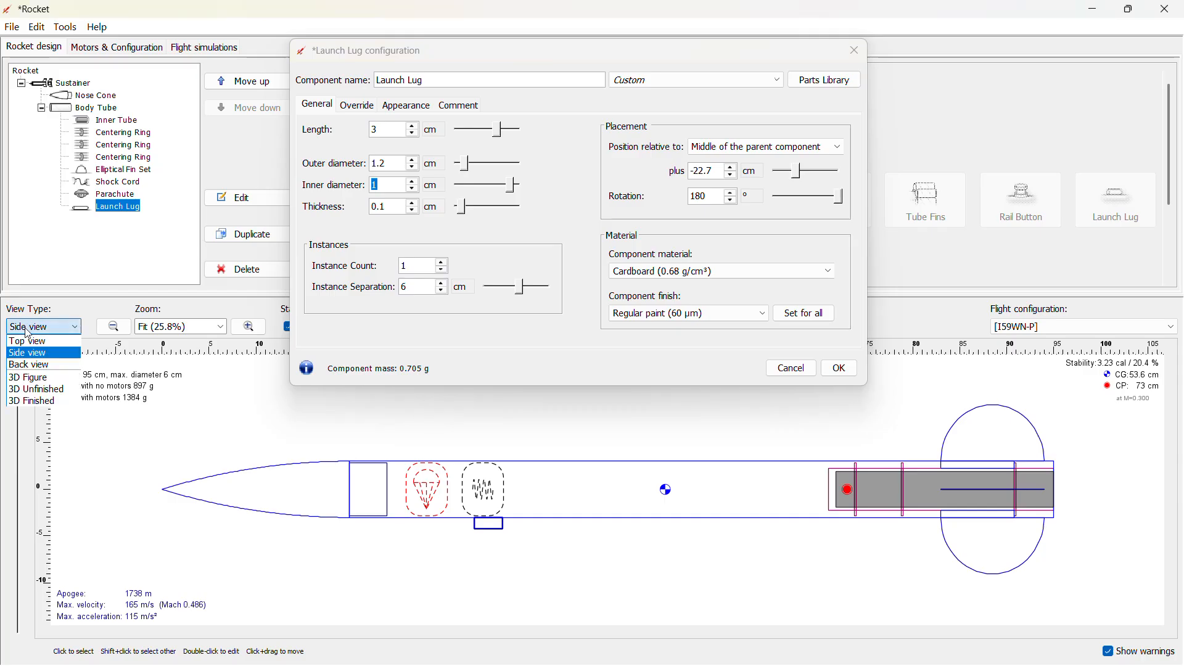
left_click(21, 356)
key("Down")
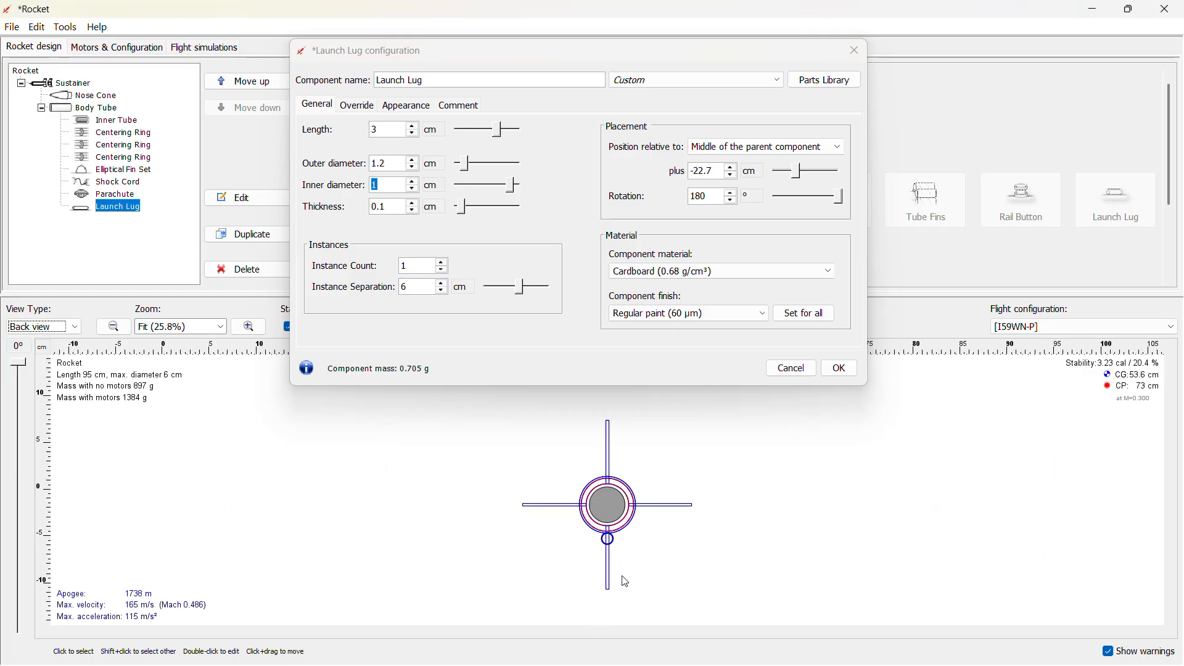
left_click(840, 198)
left_click_drag(841, 199, 832, 201)
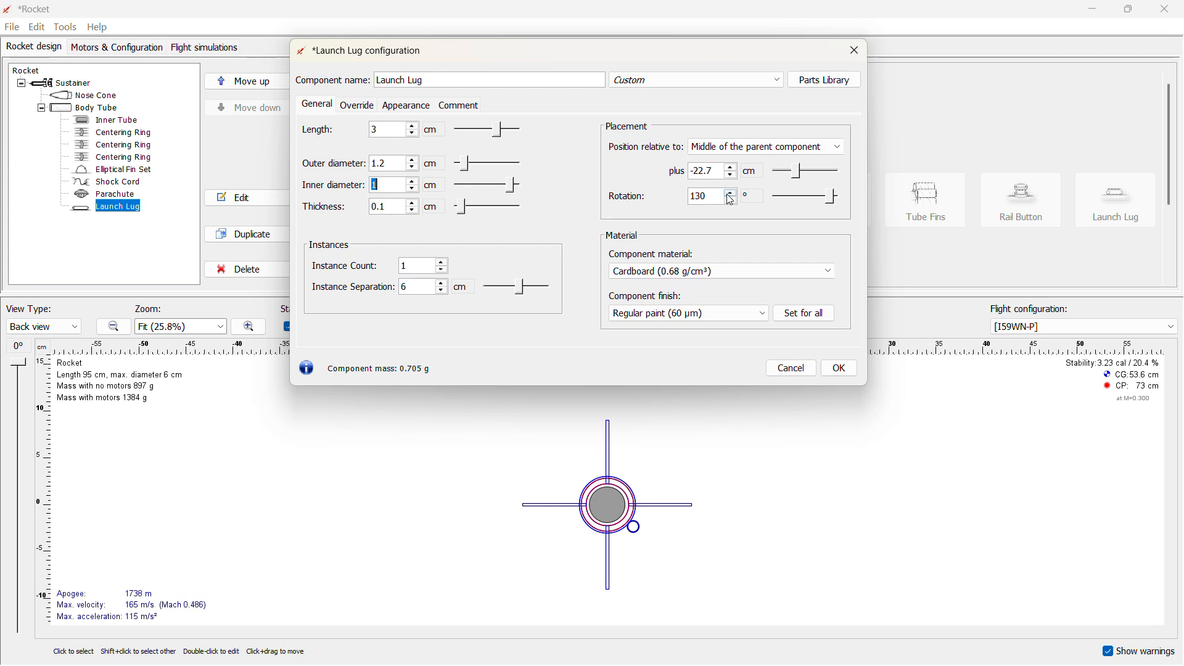
left_click(840, 369)
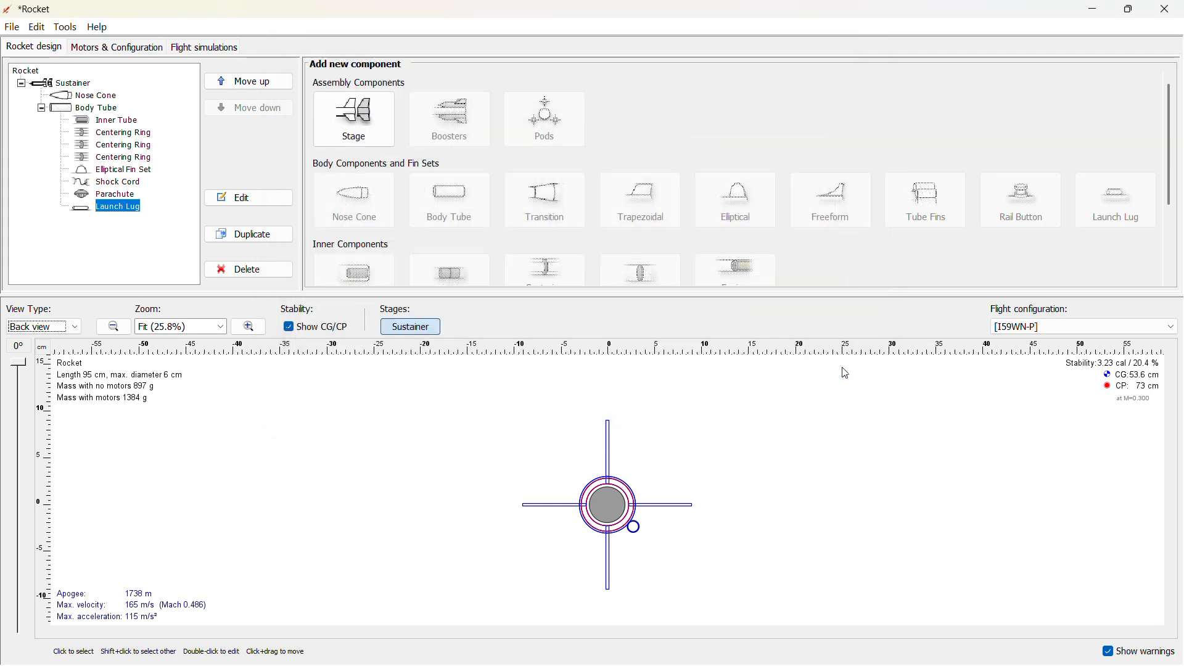
- Add a second custom launch lug to the body tube with a 1.2 cm outer and 1 cm inner diameter
left_click(89, 109)
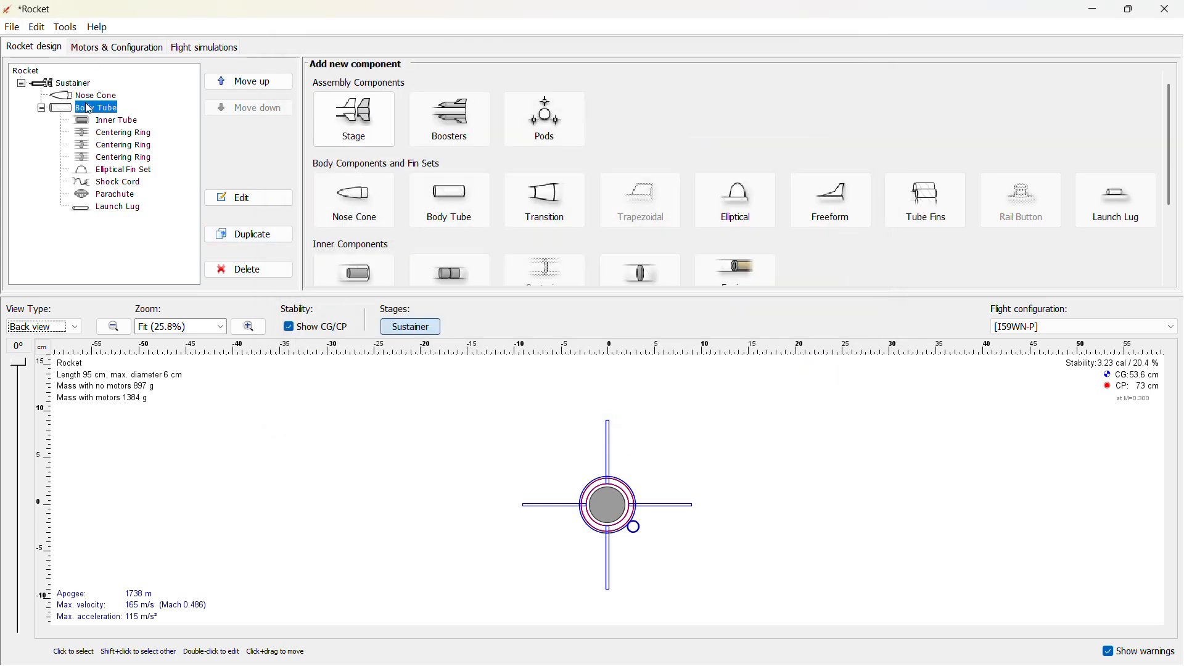
left_click(1129, 209)
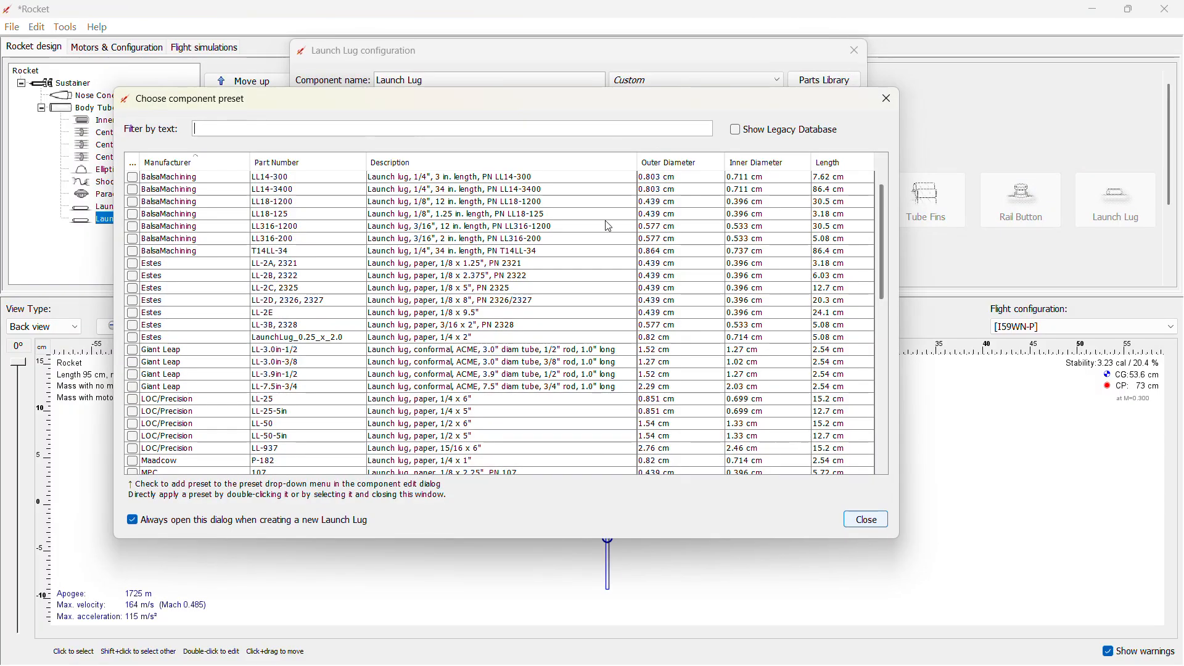
left_click(888, 99)
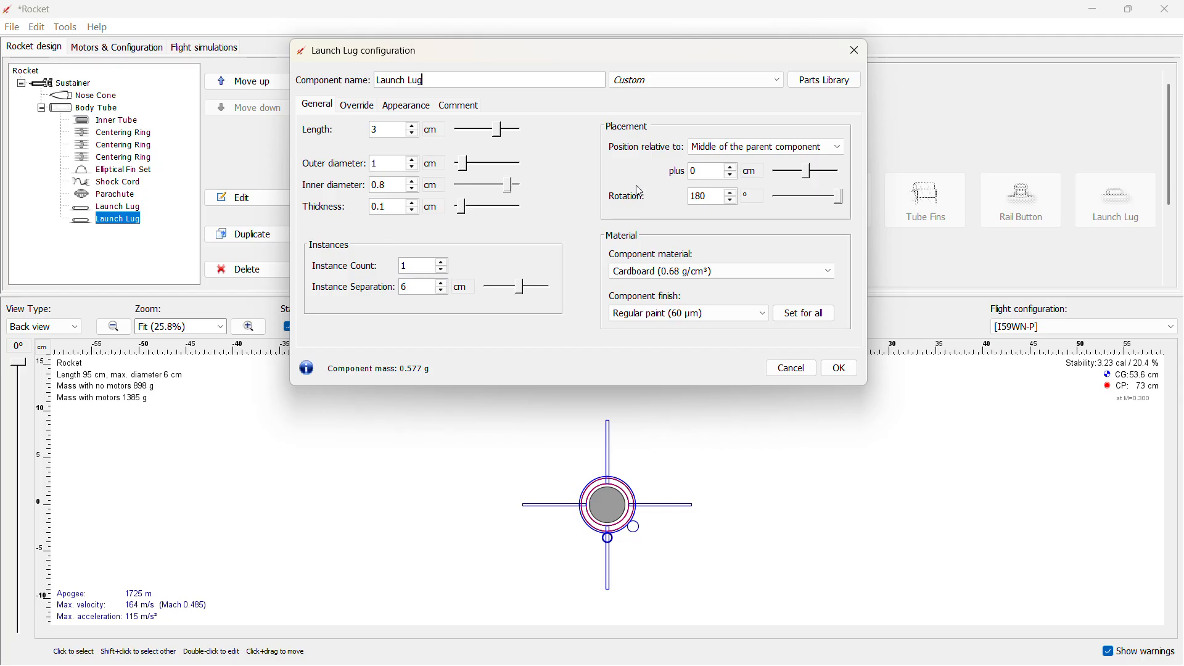
left_click(388, 169)
left_click(384, 166)
key("Tab")
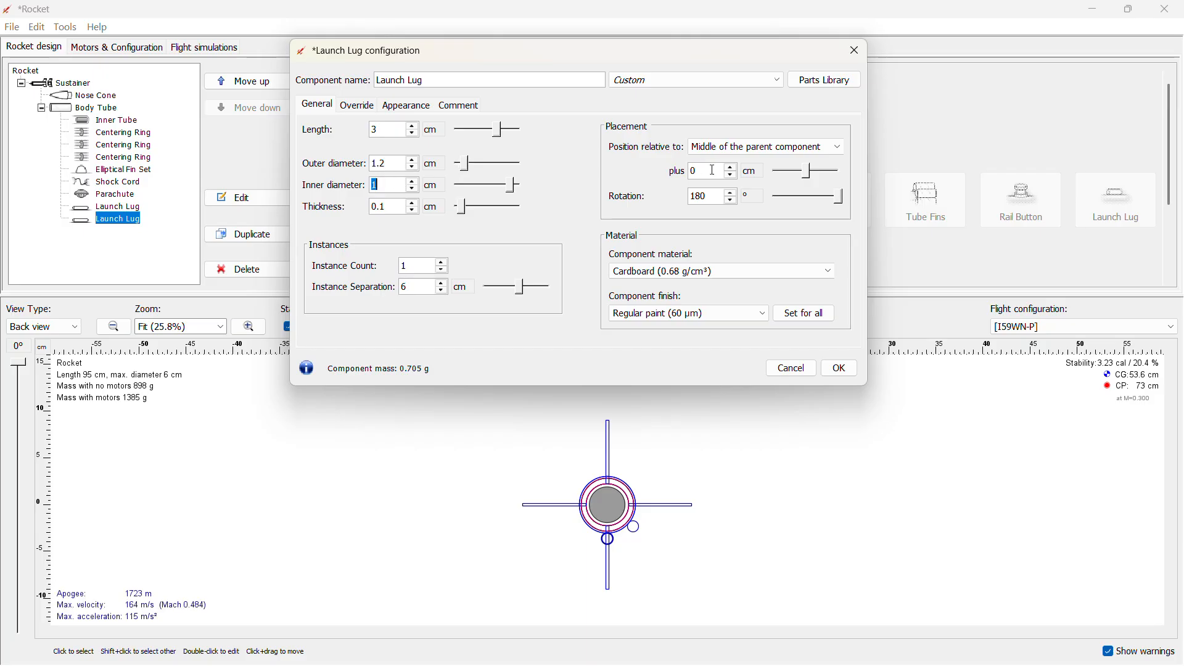
- Set the second launch lug's rotation to 130°
left_click(733, 201)
left_click(732, 202)
left_click(733, 202)
left_click(733, 202)
left_click(733, 202)
double_click(719, 198)
type("130")
- In side view, position the second launch lug -40 cm relative to the bottom of the parent component and accept the settings
double_click(695, 171)
left_click(601, 577)
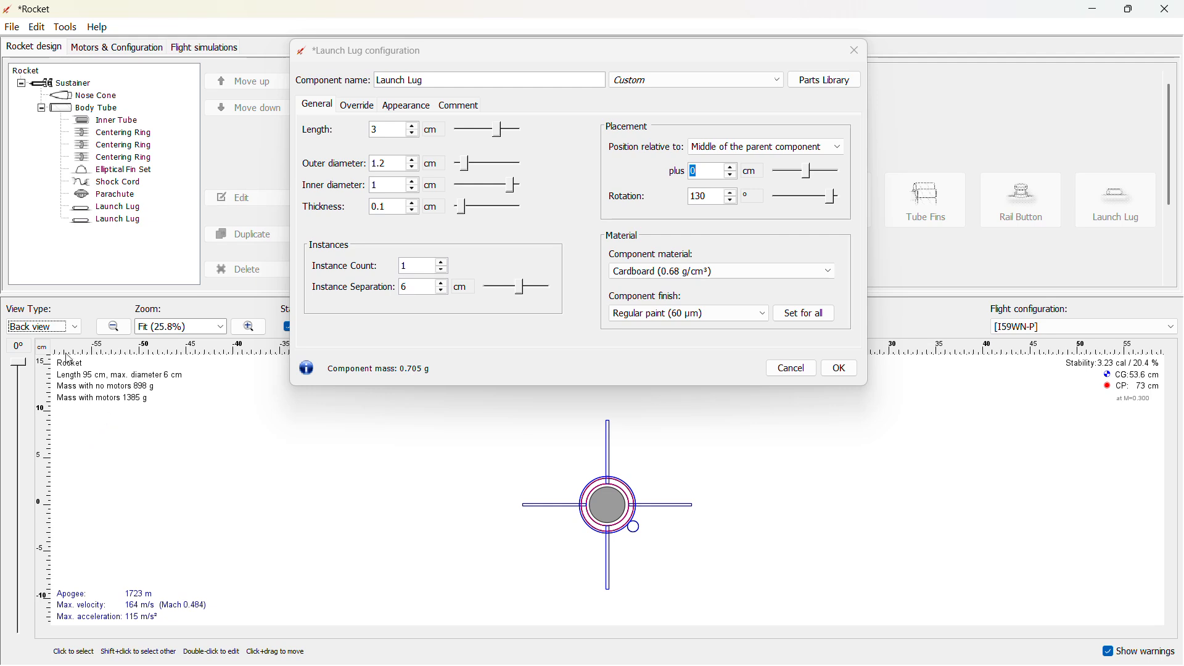
left_click(55, 327)
left_click(29, 356)
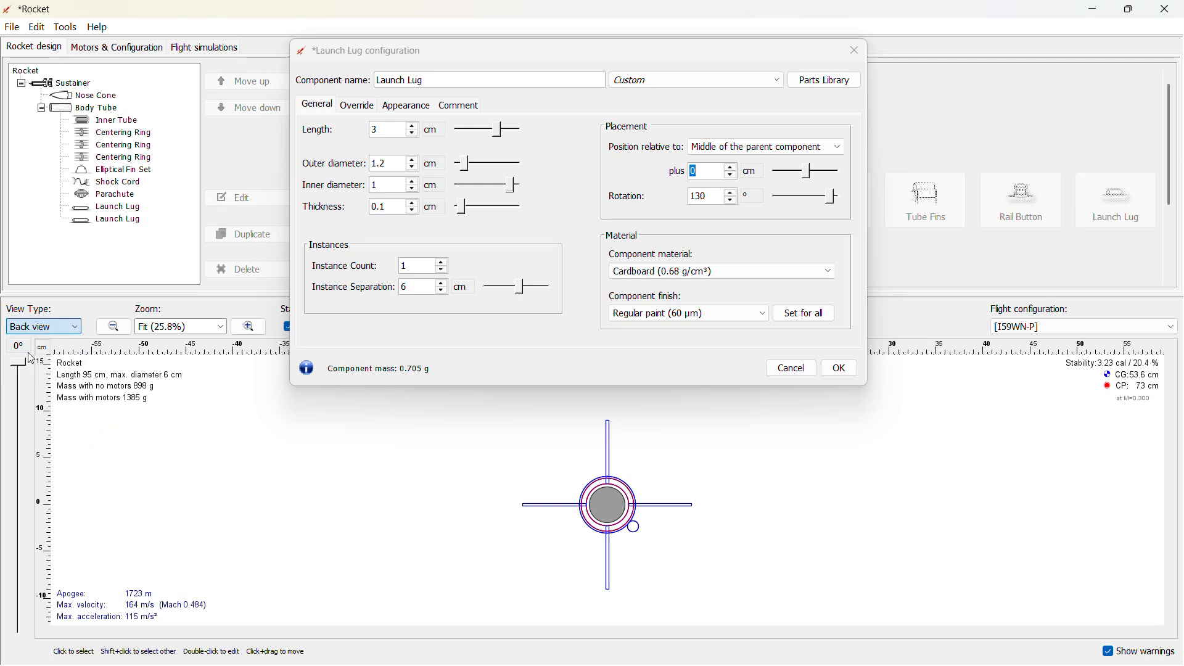
key("Up")
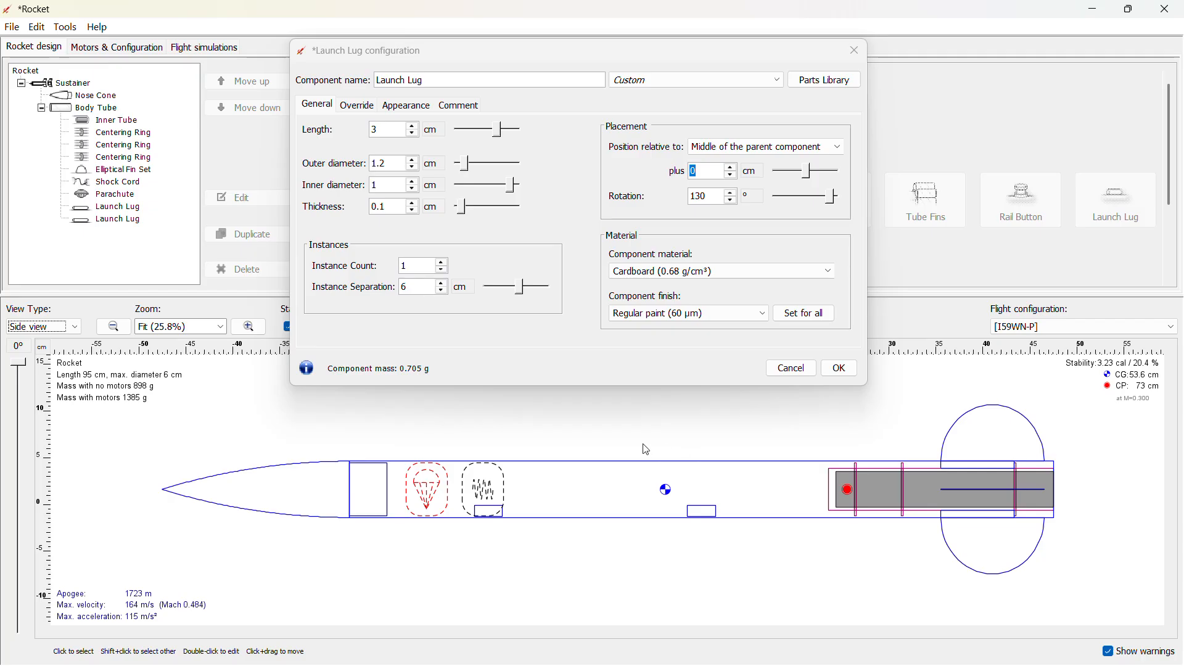
left_click(726, 150)
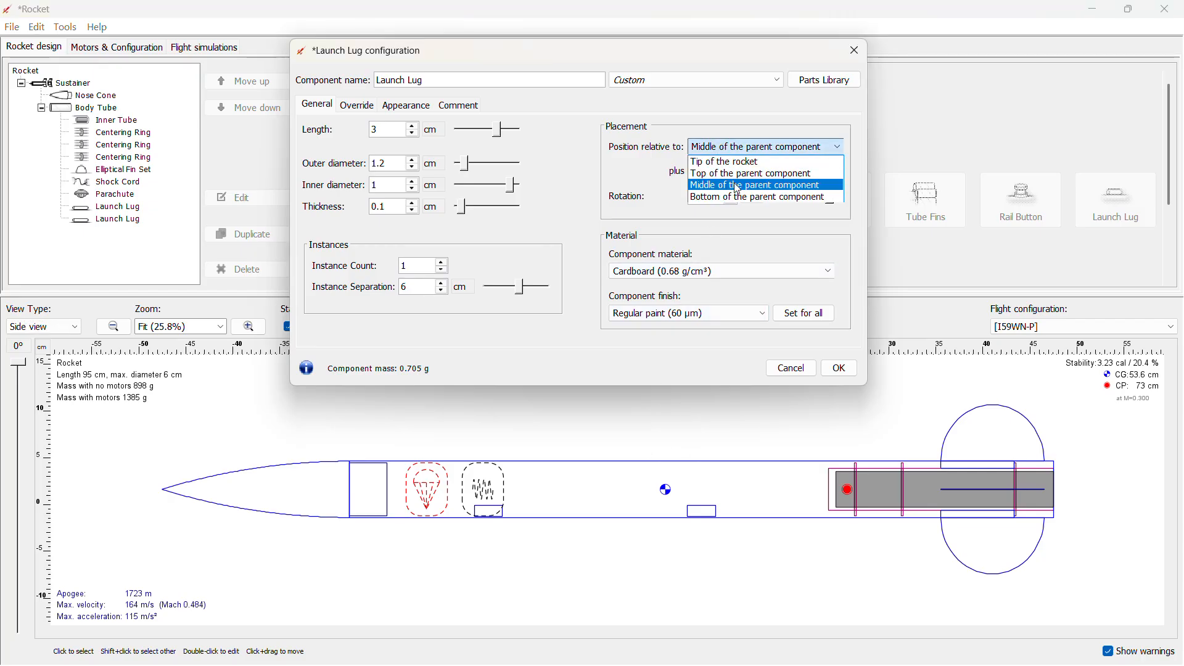
left_click(743, 197)
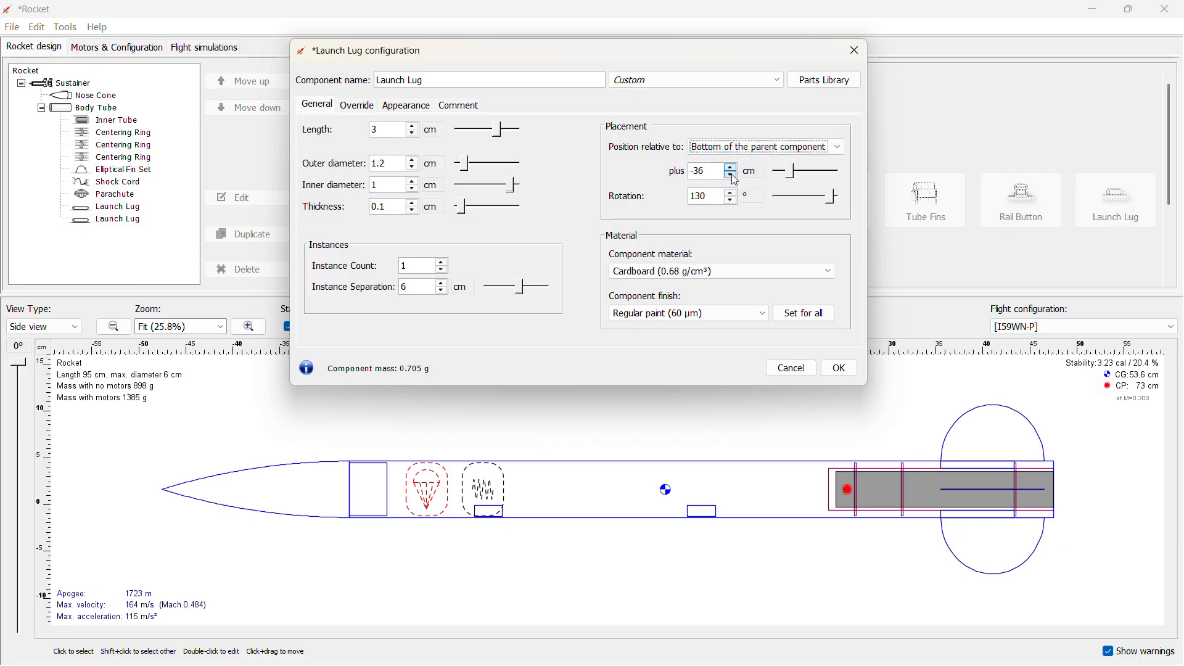
left_click(732, 177)
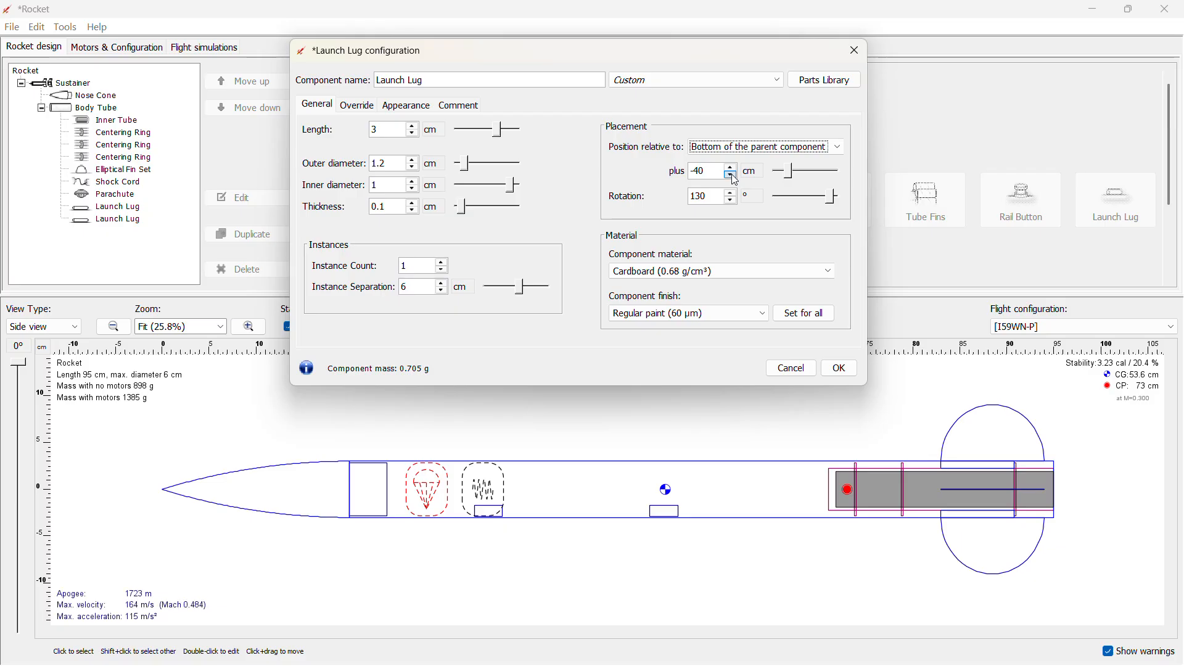
left_click(836, 371)
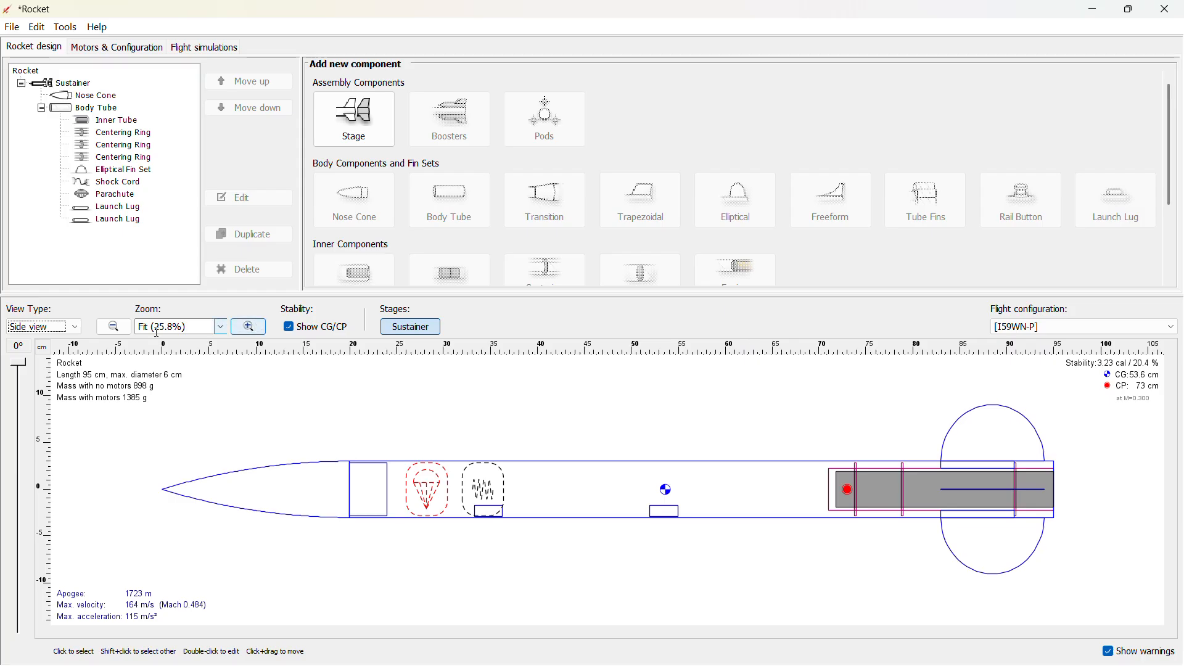
- Examine the alignment of both launch lugs in back view and from several angles in the 3D Unfinished view
left_click(38, 326)
left_click(42, 362)
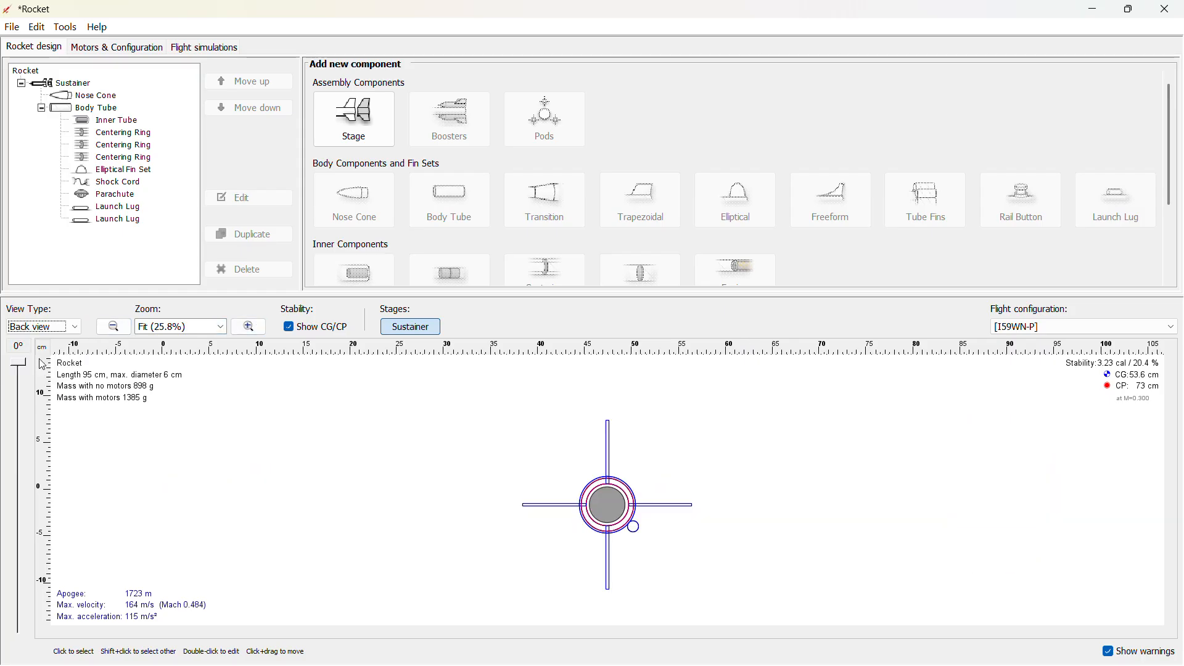
left_click(109, 333)
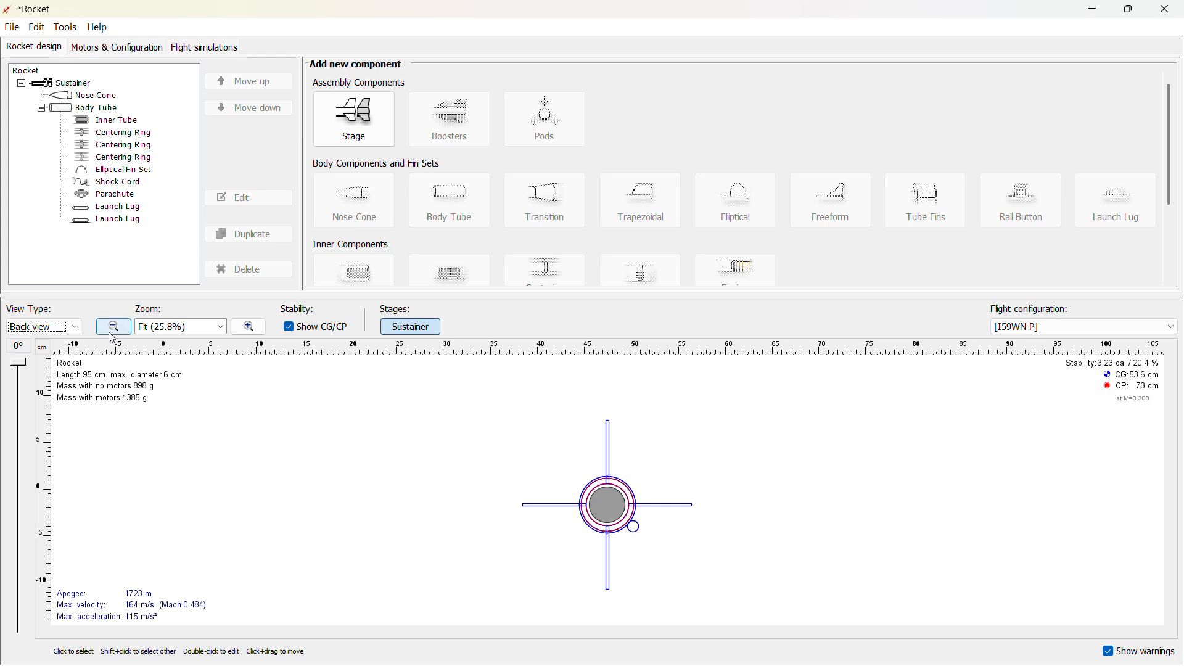
left_click(56, 333)
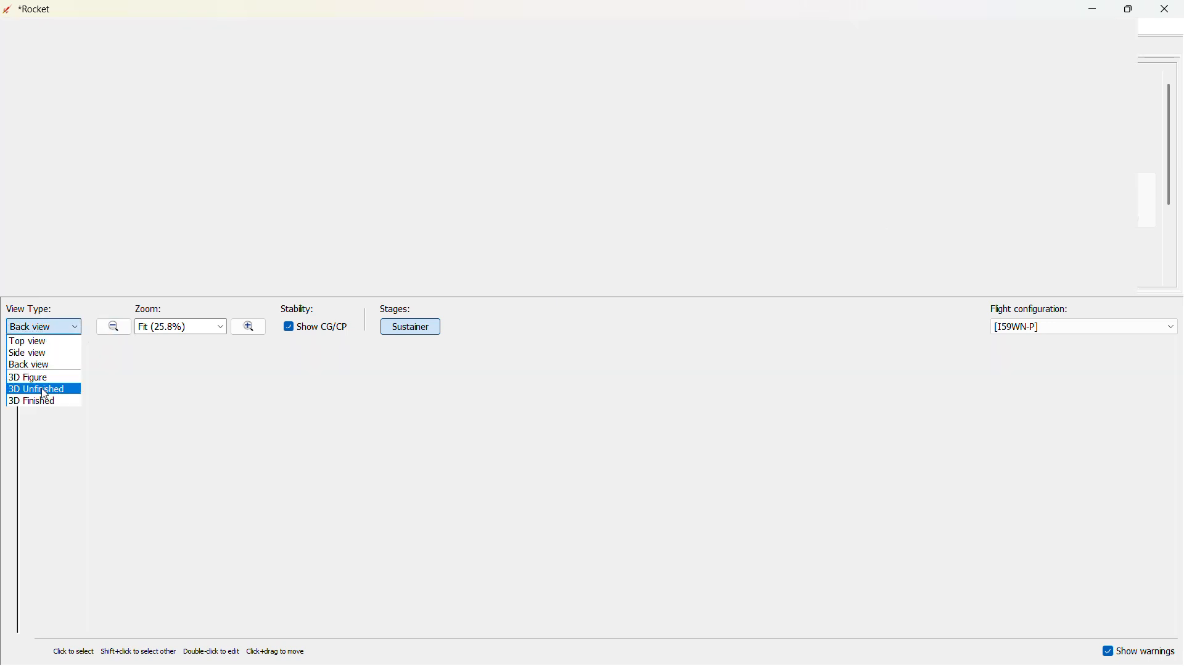
left_click(42, 390)
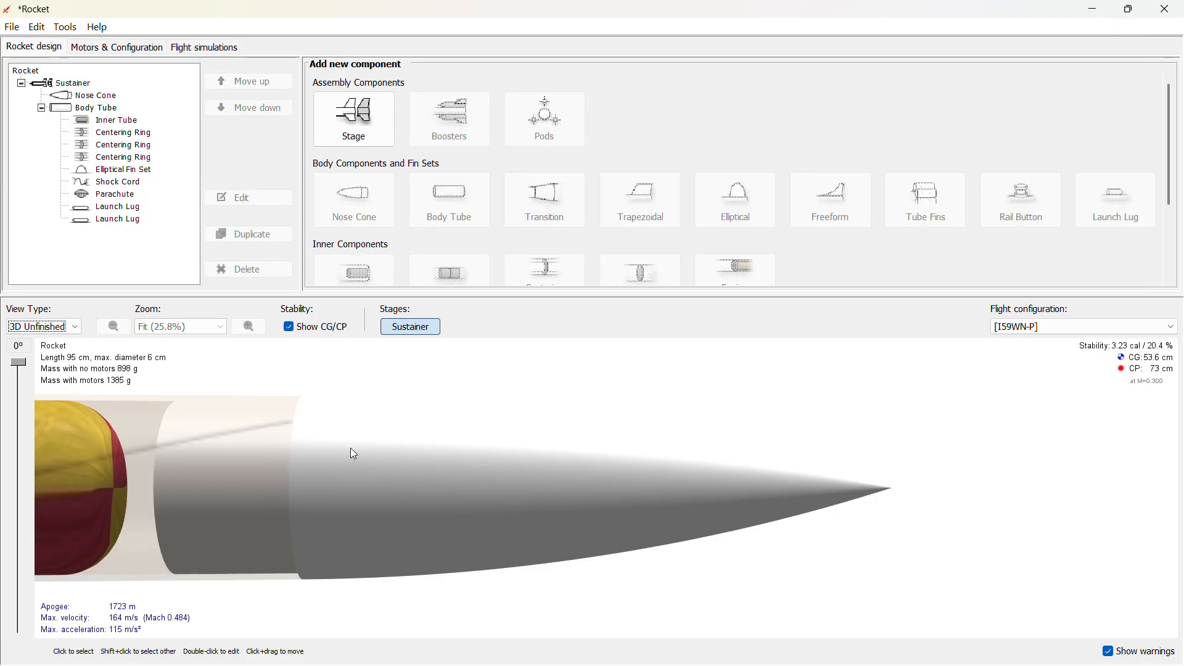
left_click(373, 470)
mouse_move(479, 501)
left_mouse_down()
mouse_move(473, 438)
mouse_move(477, 504)
left_mouse_up()
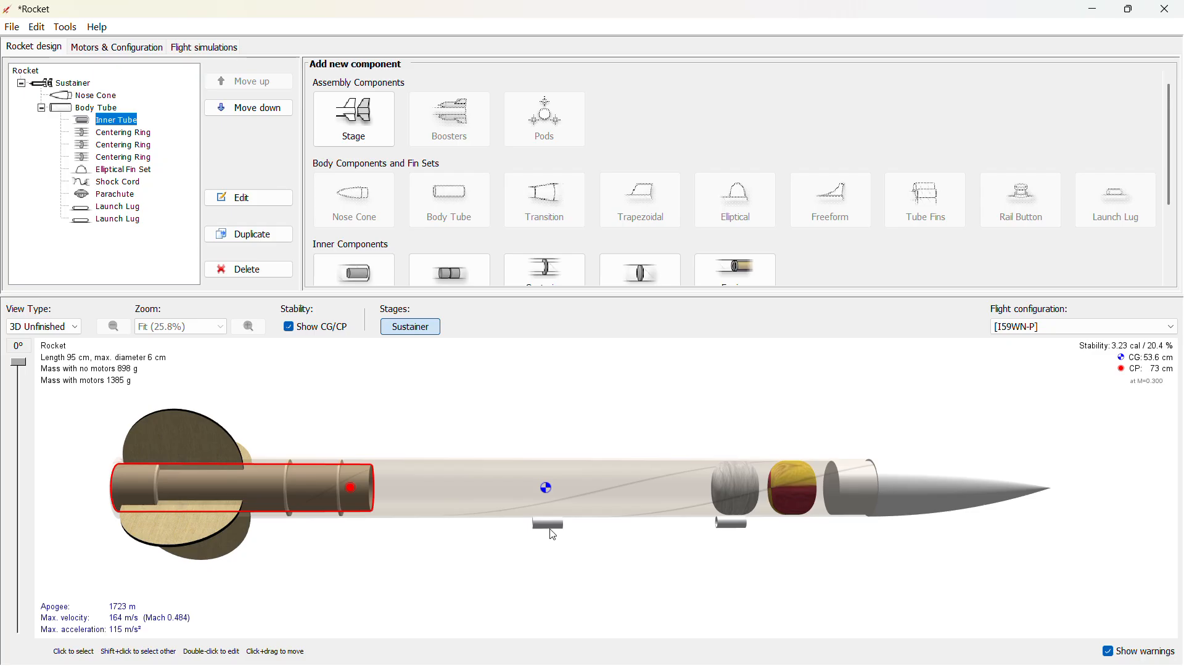
left_click_drag(371, 503, 478, 505)
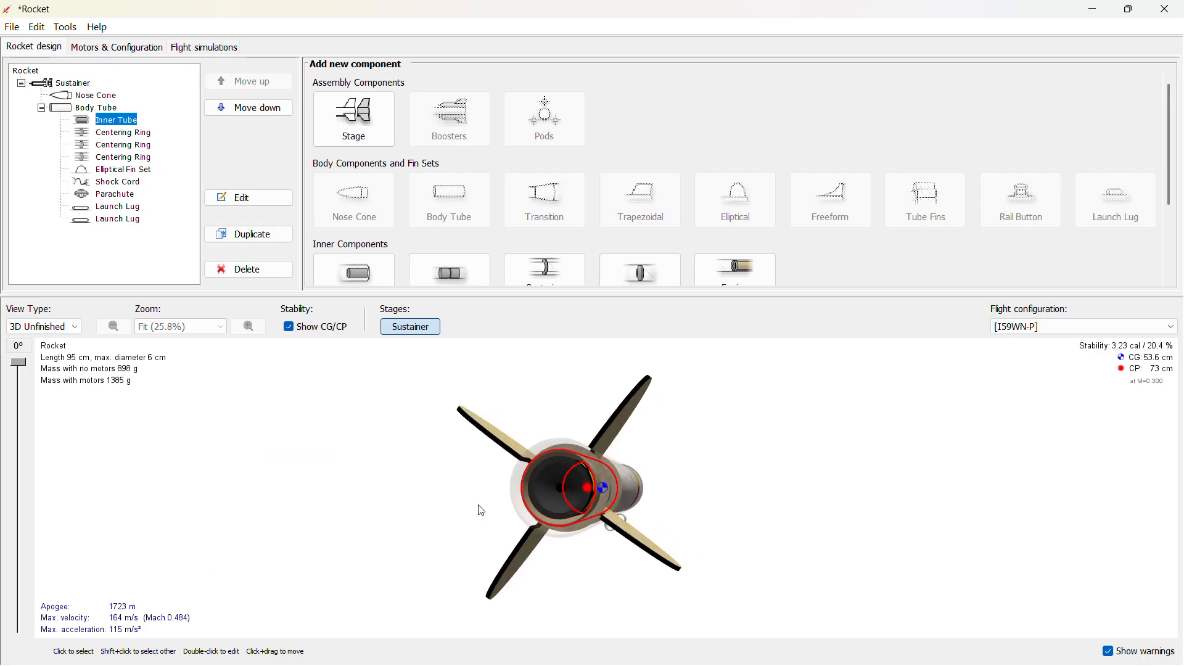
left_click_drag(570, 490, 417, 498)
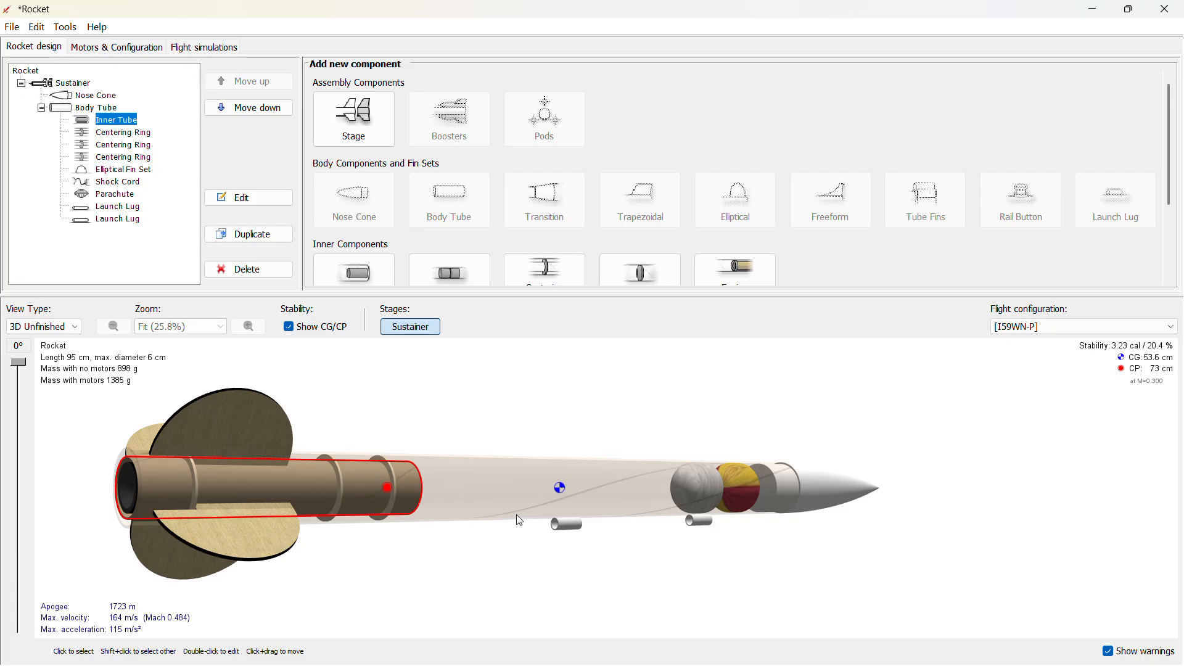
left_click_drag(521, 520, 452, 527)
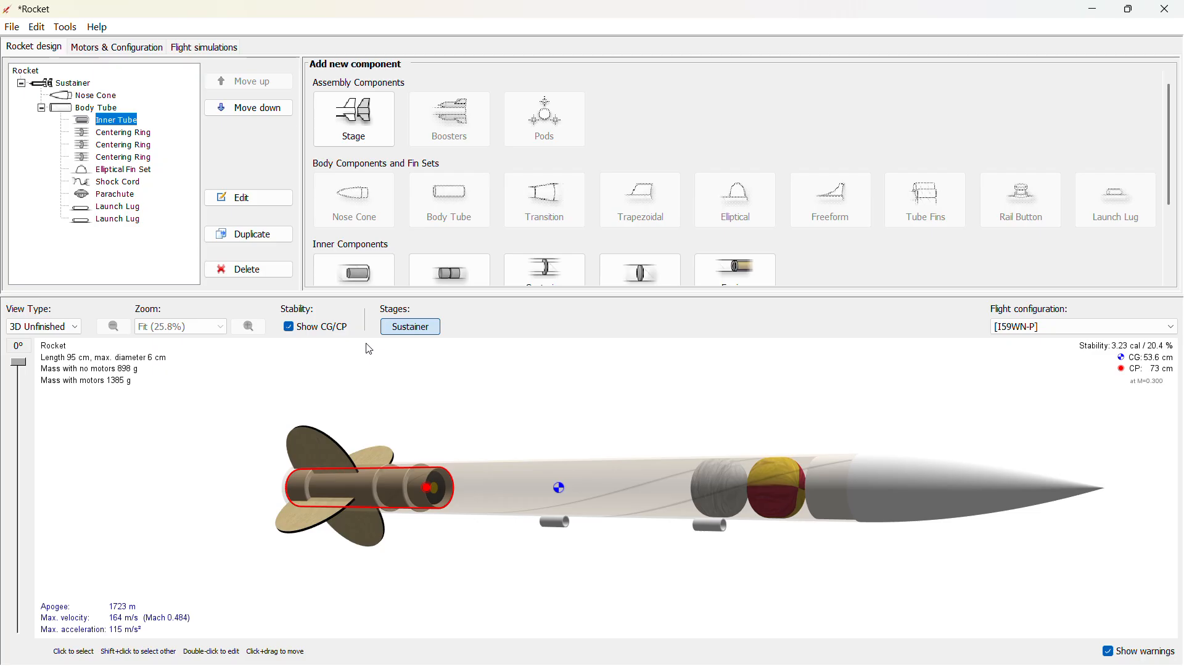
- Delete Simulation 1 from the flight simulations and confirm the deletion
left_click(203, 45)
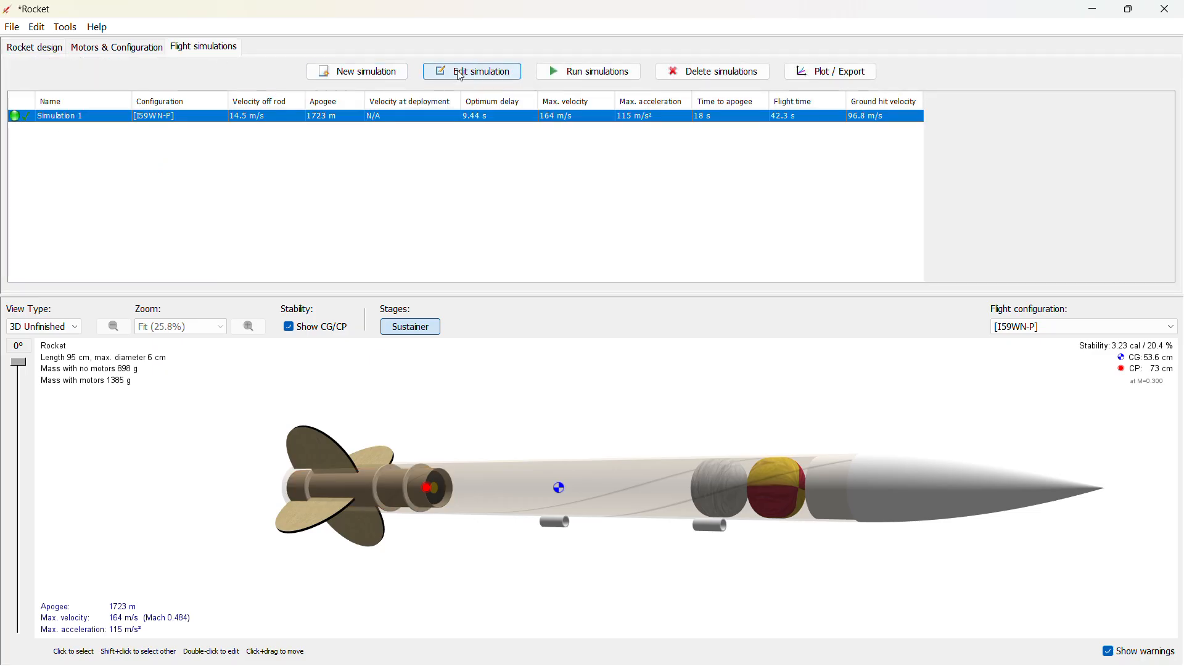
left_click(672, 72)
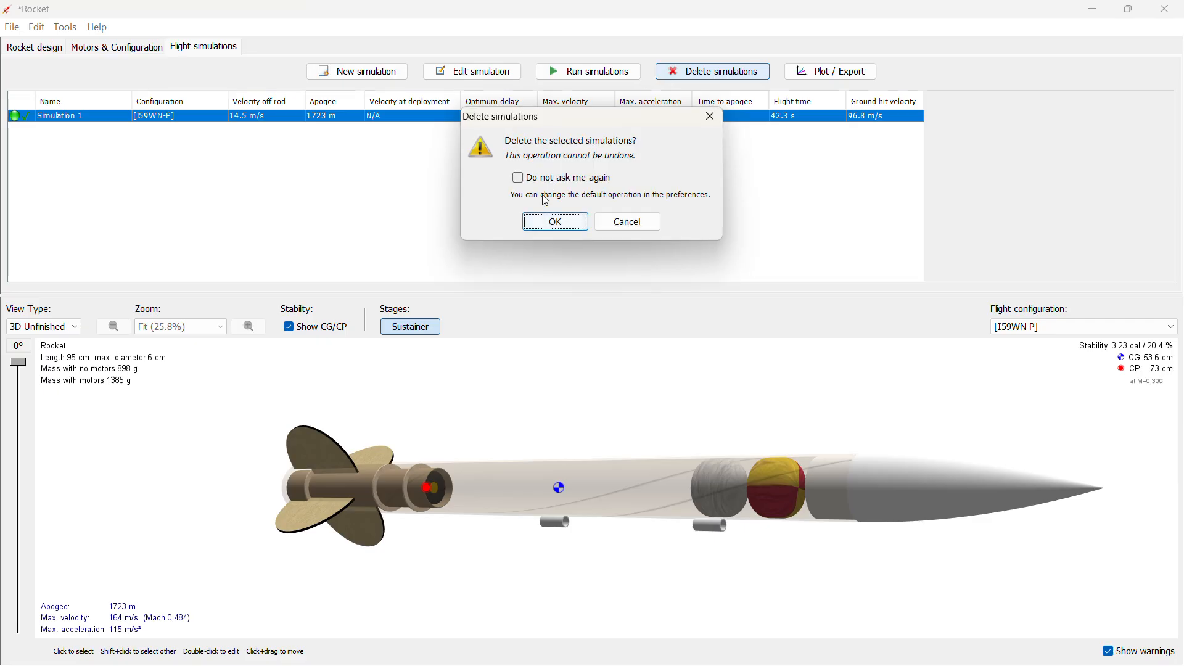
left_click(555, 222)
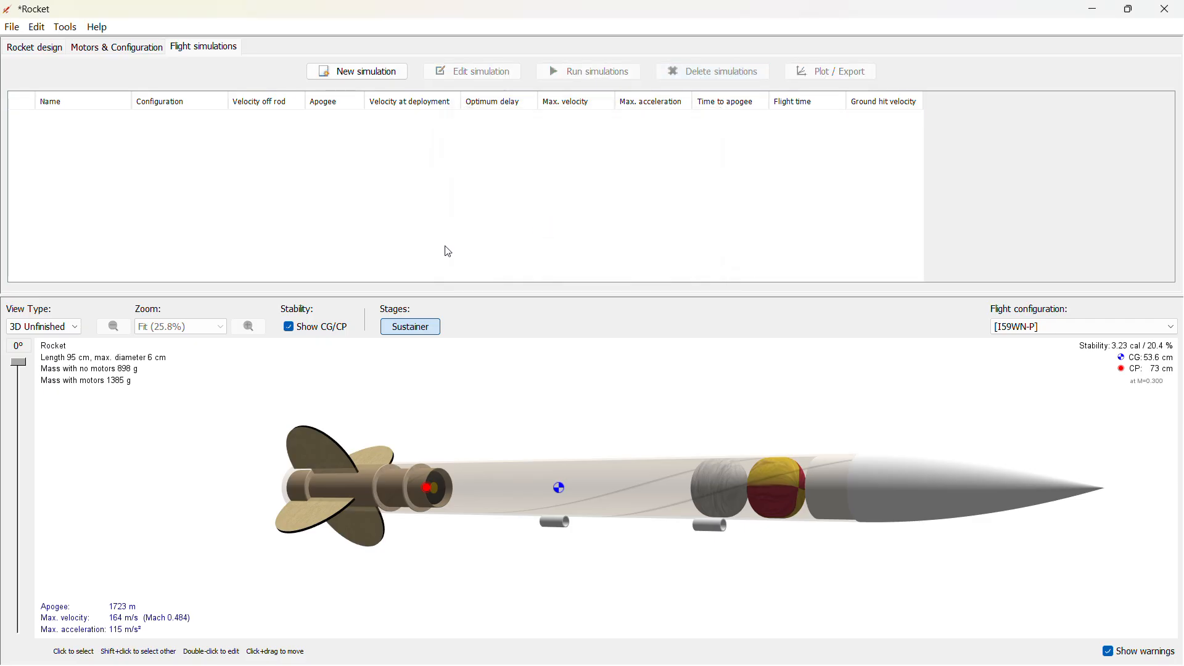
left_click_drag(592, 385, 453, 364)
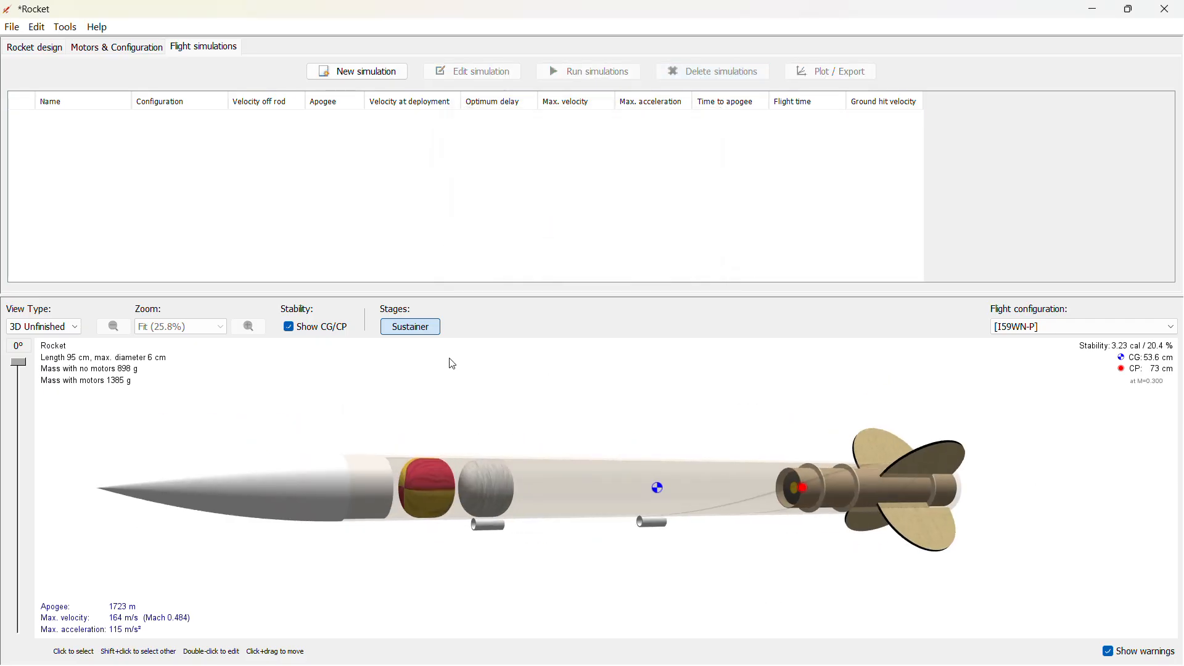
- Create a new flight simulation for the [I59WN-P] configuration, run it with the default launch conditions and close the plot settings
left_click(404, 77)
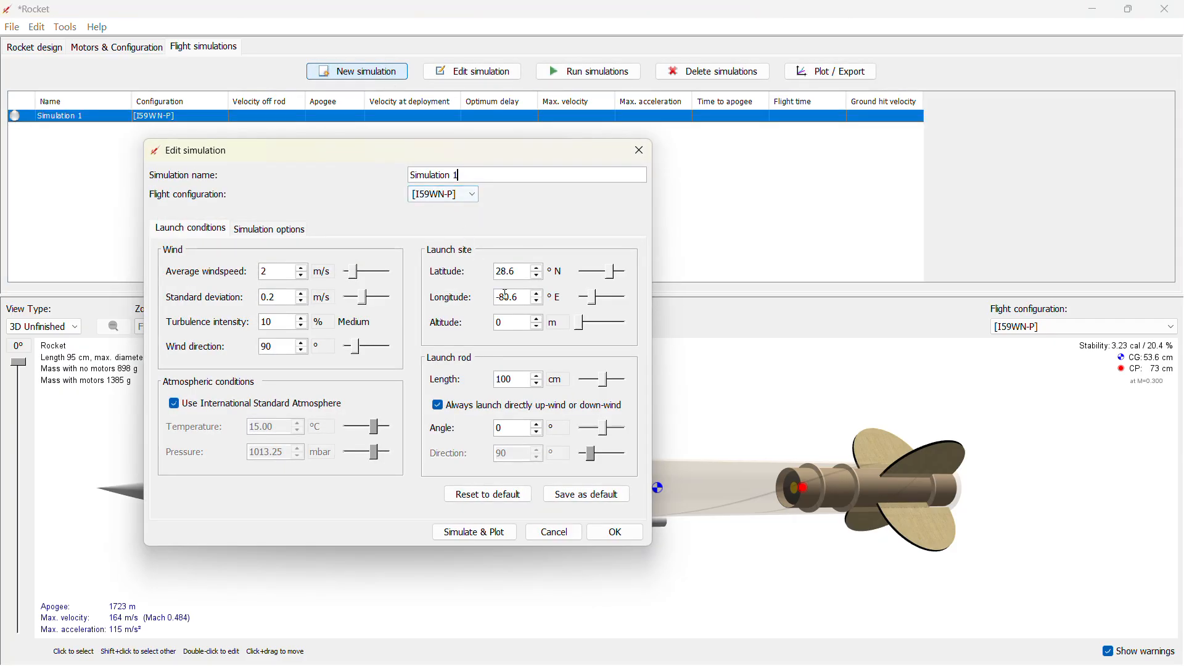
left_click(470, 534)
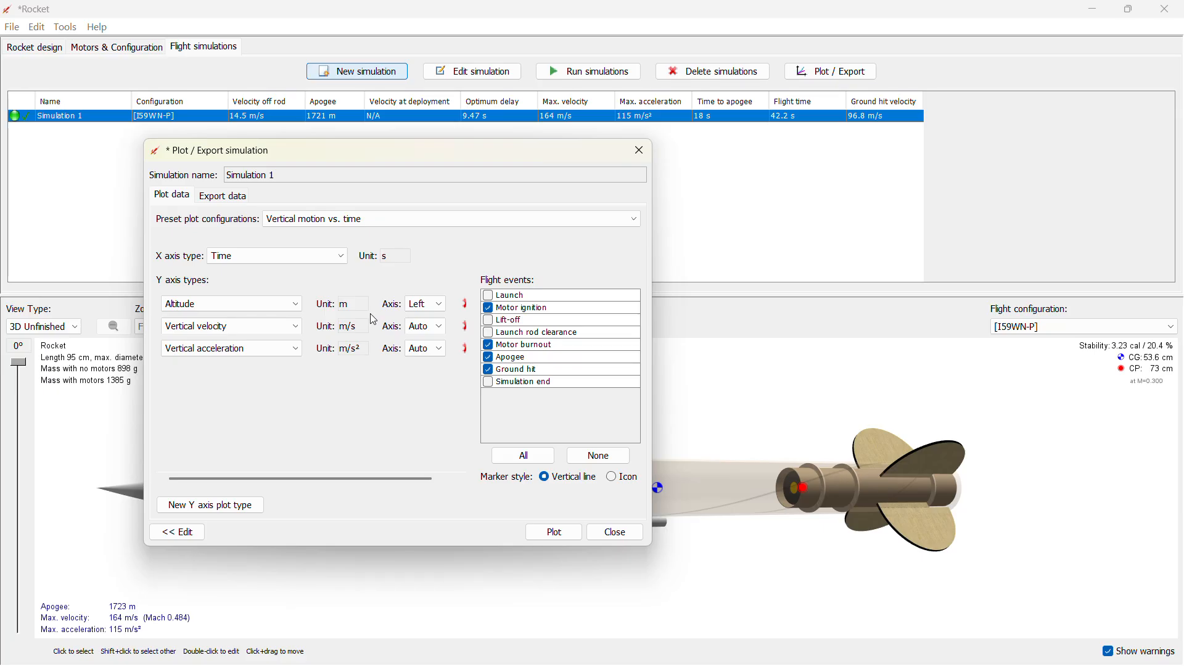
left_click(615, 531)
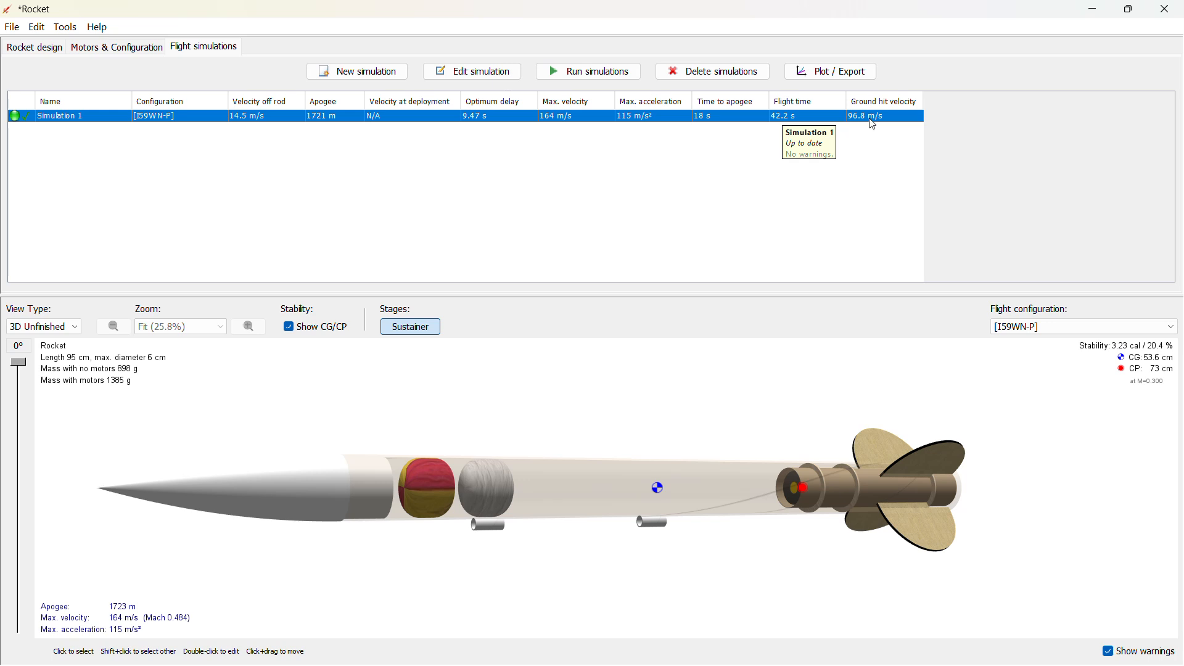
- Set the parachute's canopy diameter to 45 cm and accept the settings
left_click(42, 56)
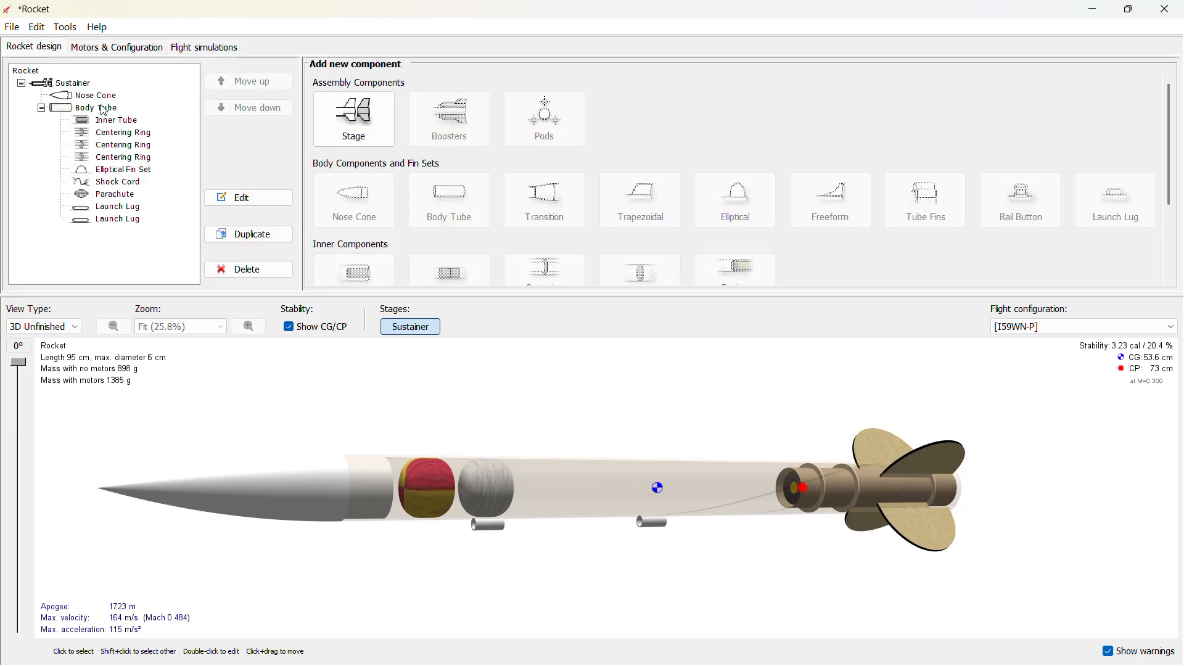
left_click(108, 195)
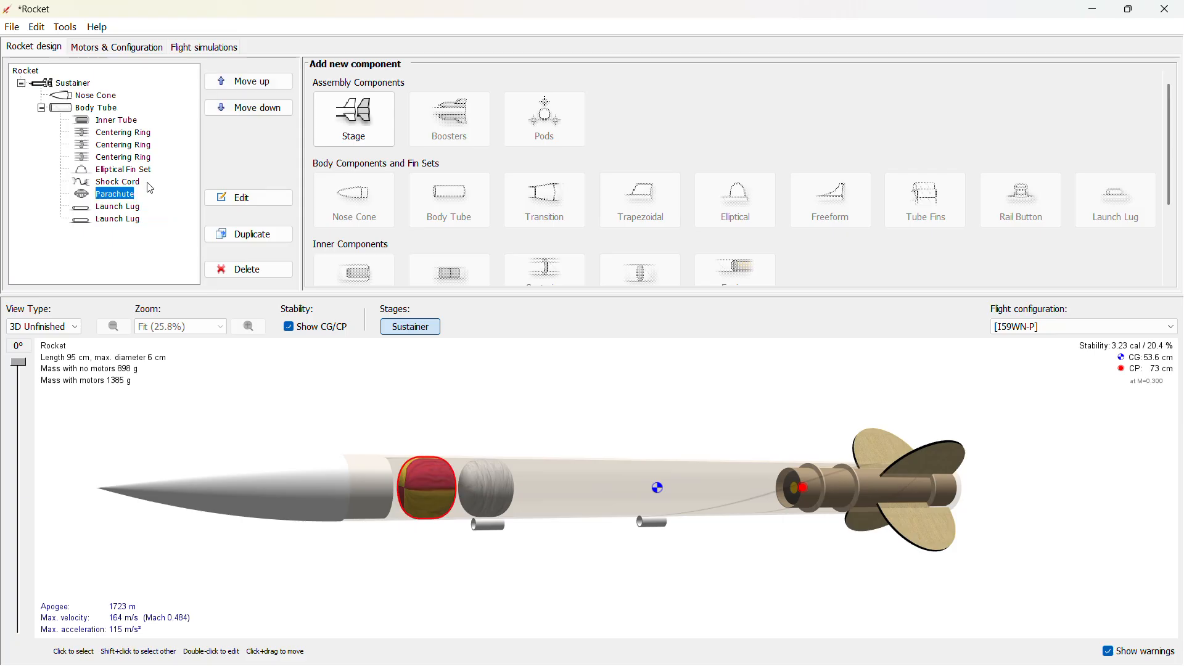
left_click(222, 198)
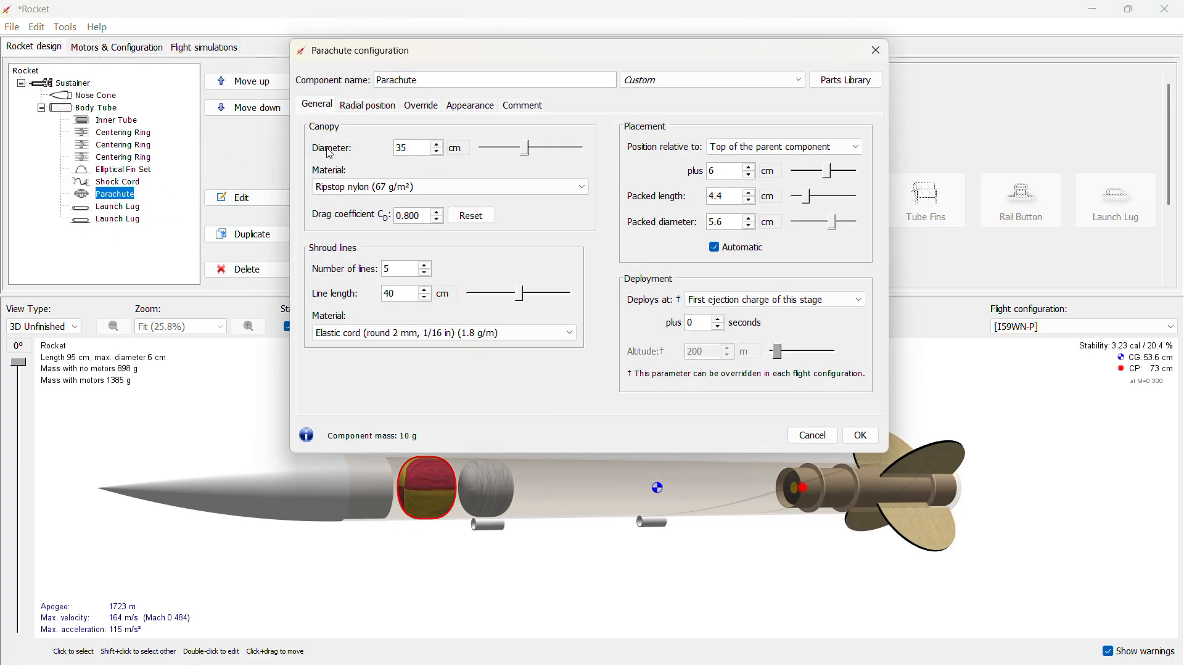
double_click(418, 146)
type("5")
key("BackSpace")
type("45")
left_click(863, 437)
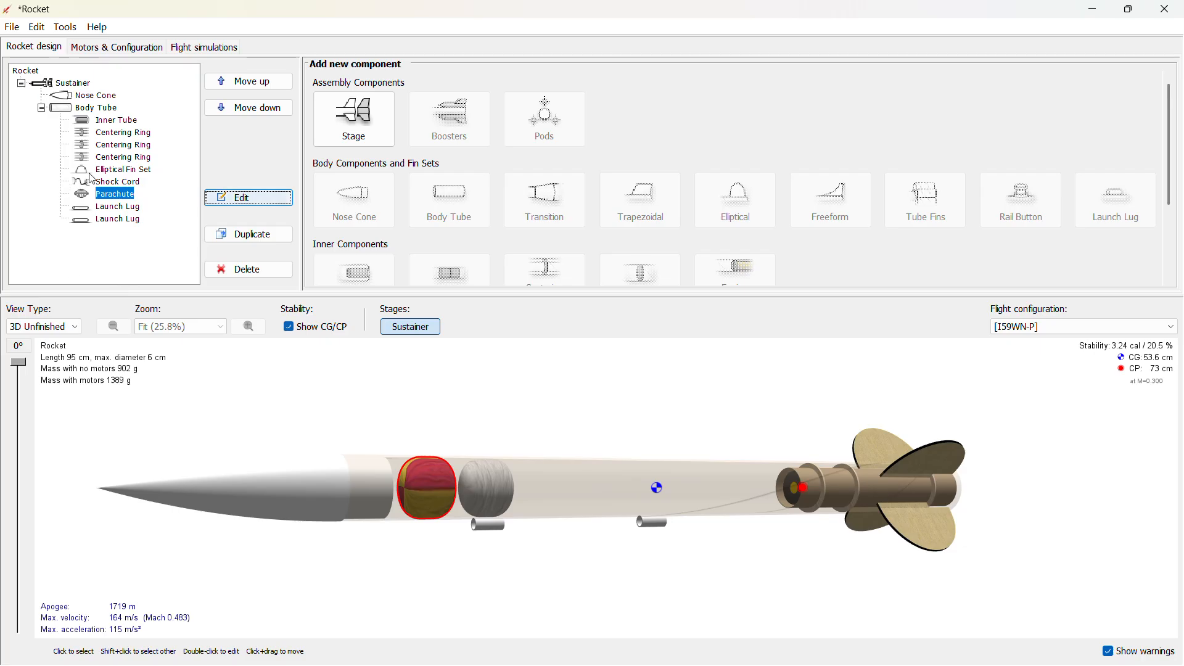
- Rerun Simulation 1 with the enlarged parachute
left_click(191, 49)
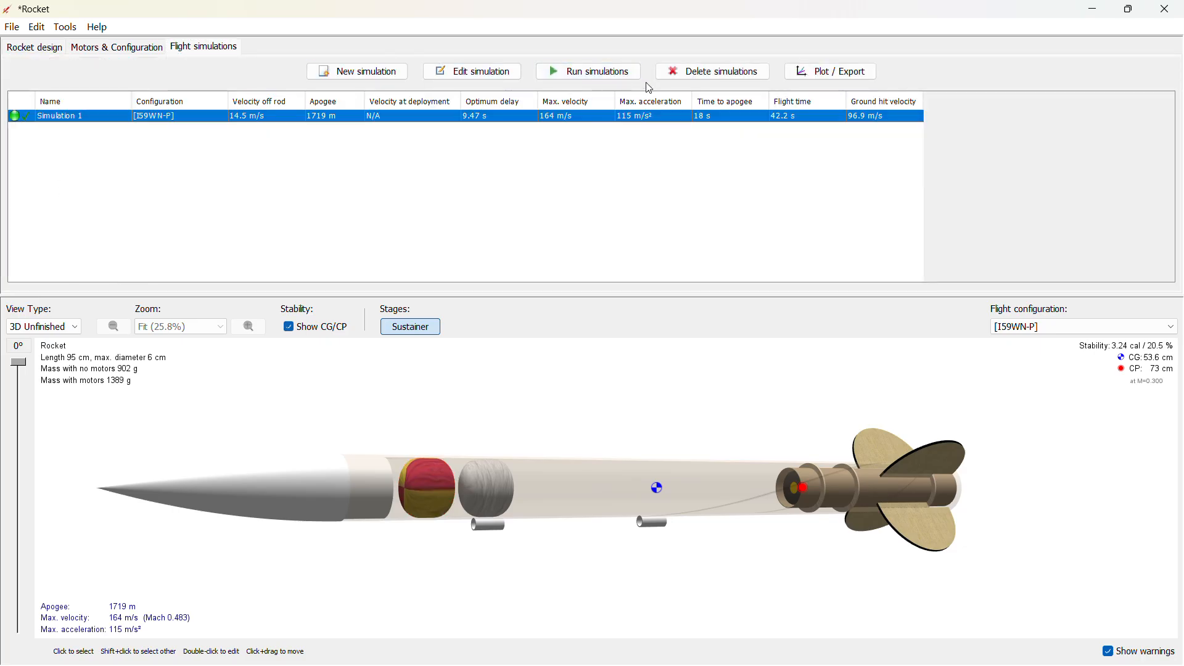
left_click(596, 75)
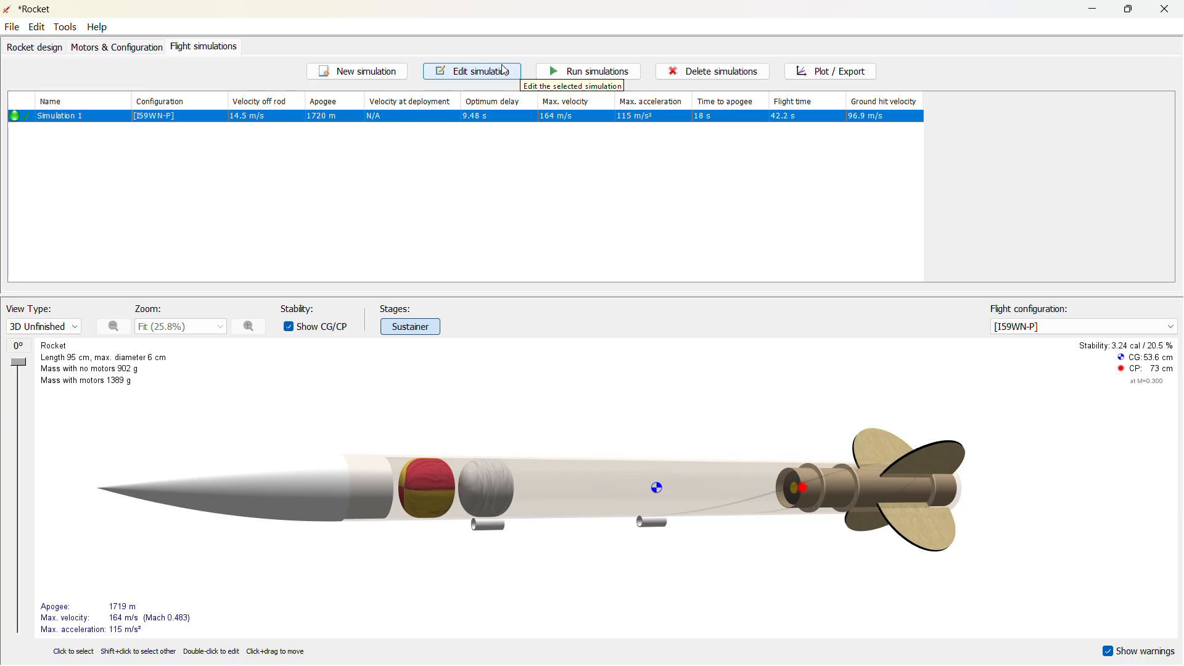
left_click(11, 27)
mouse_move(222, 87)
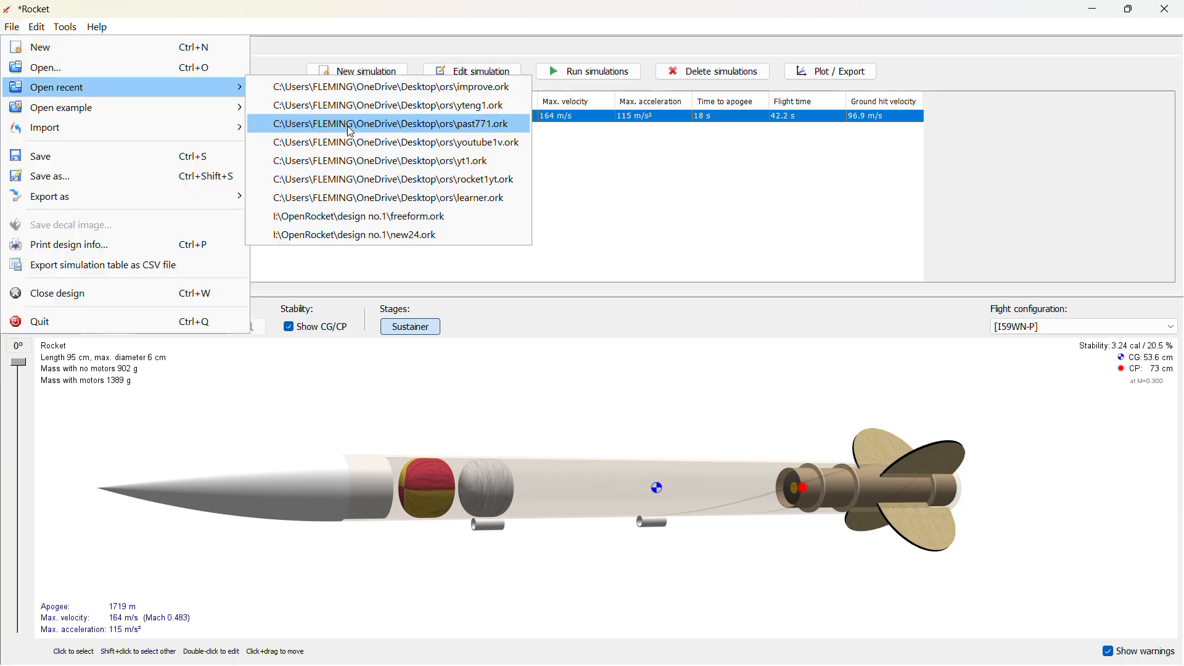
left_click(576, 185)
- Set the parachute's canopy diameter to 50 cm
left_click(14, 50)
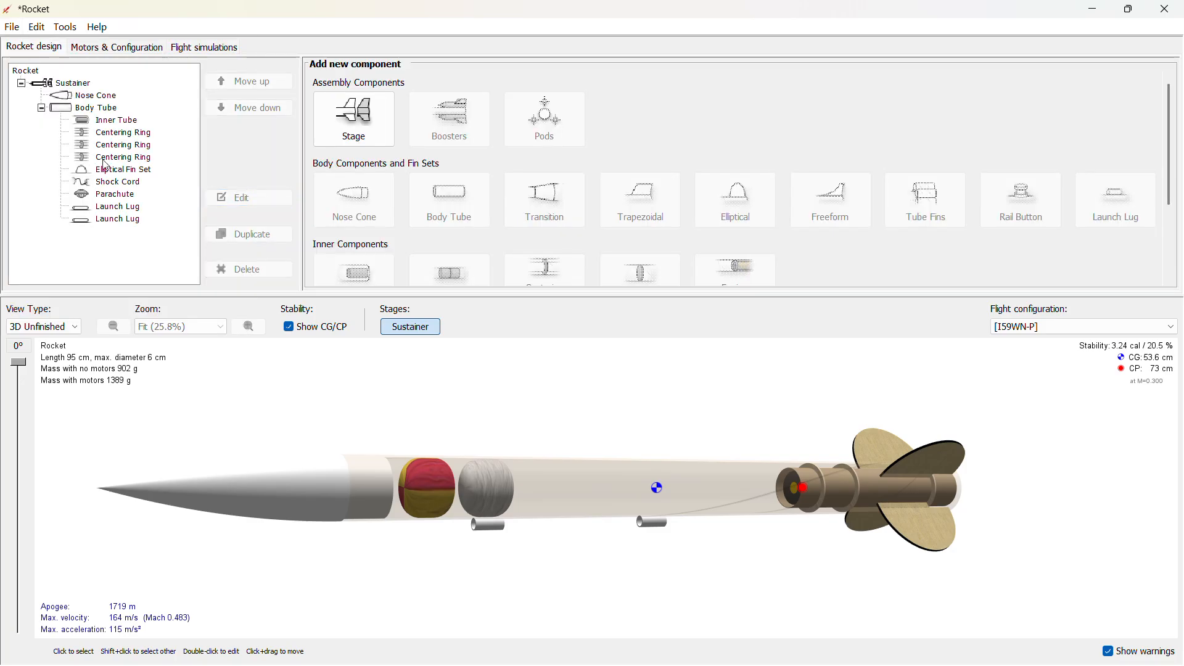
left_click(115, 194)
left_click(223, 199)
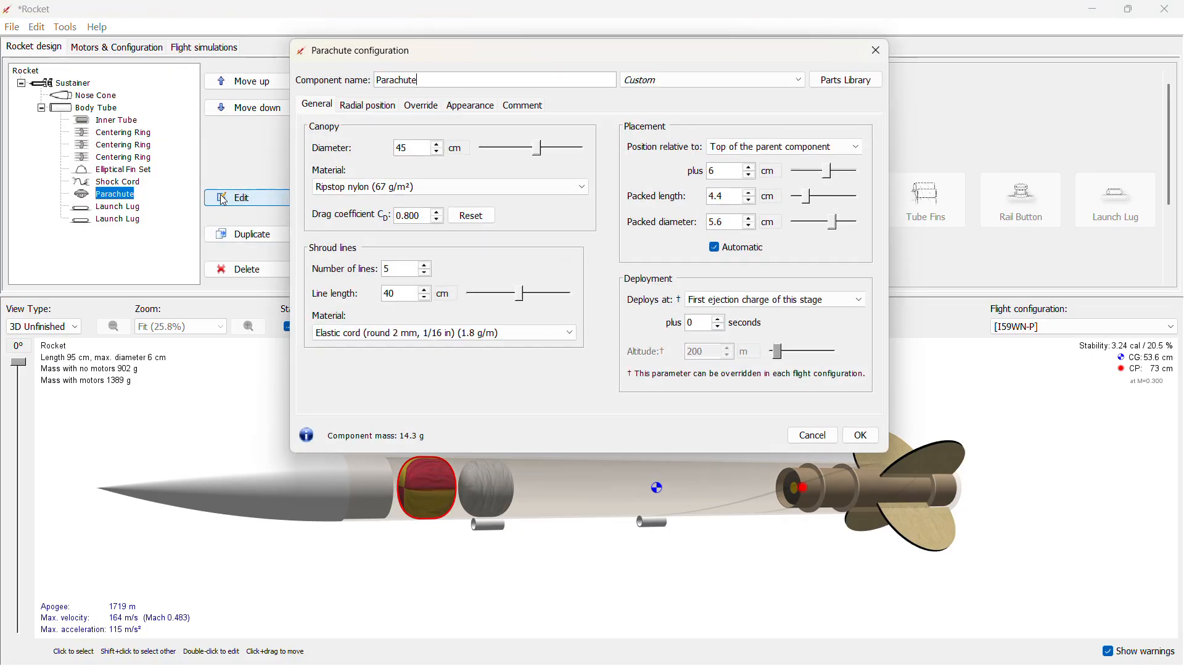
left_click(435, 145)
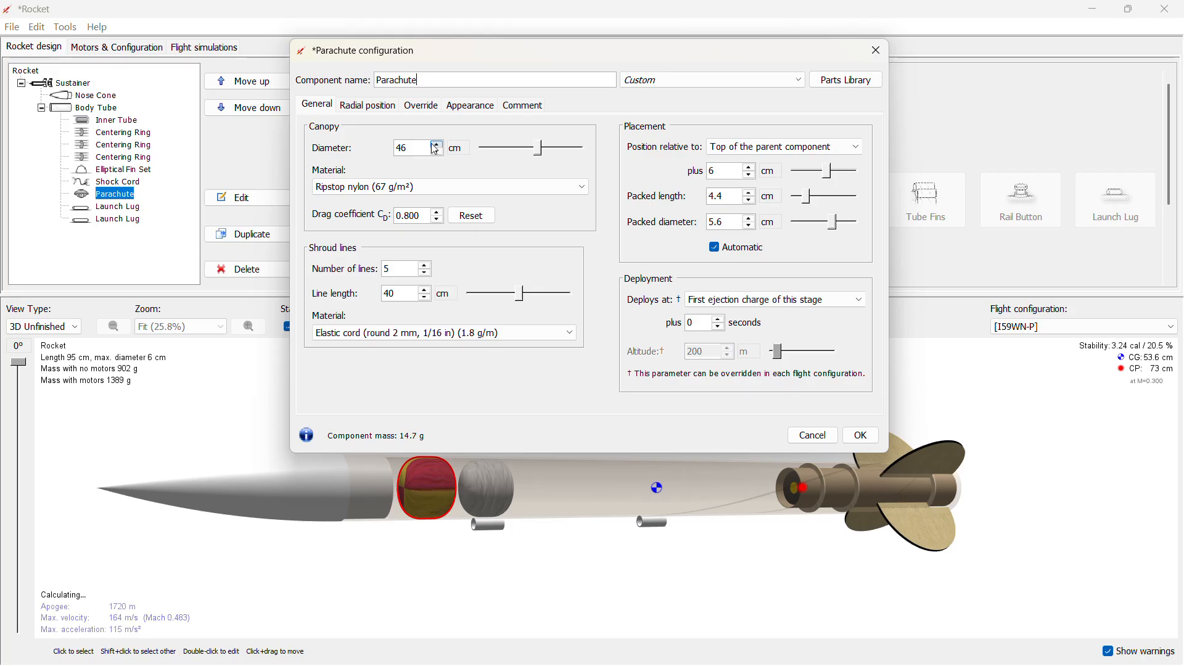
left_click(435, 146)
left_click(418, 150)
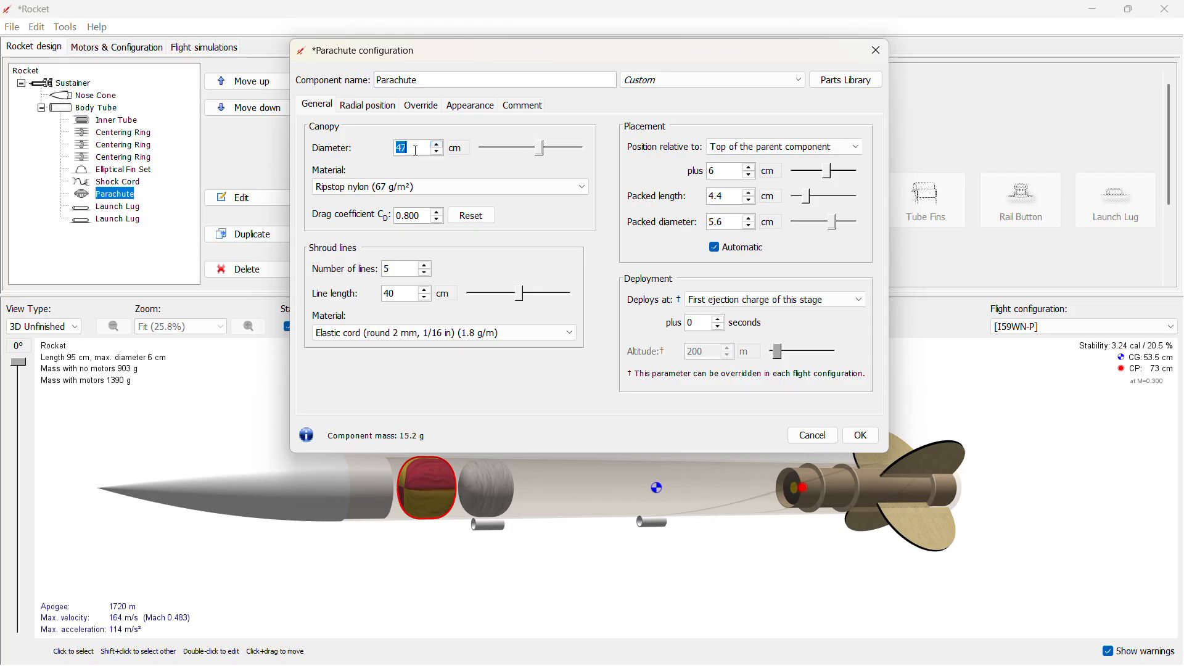
type("50")
- Add one shroud line to the parachute, increase the line length, accept the settings and check the flight simulation results
left_click(425, 266)
left_click(425, 290)
left_click(394, 295)
left_click(394, 294)
type("5")
left_click(861, 435)
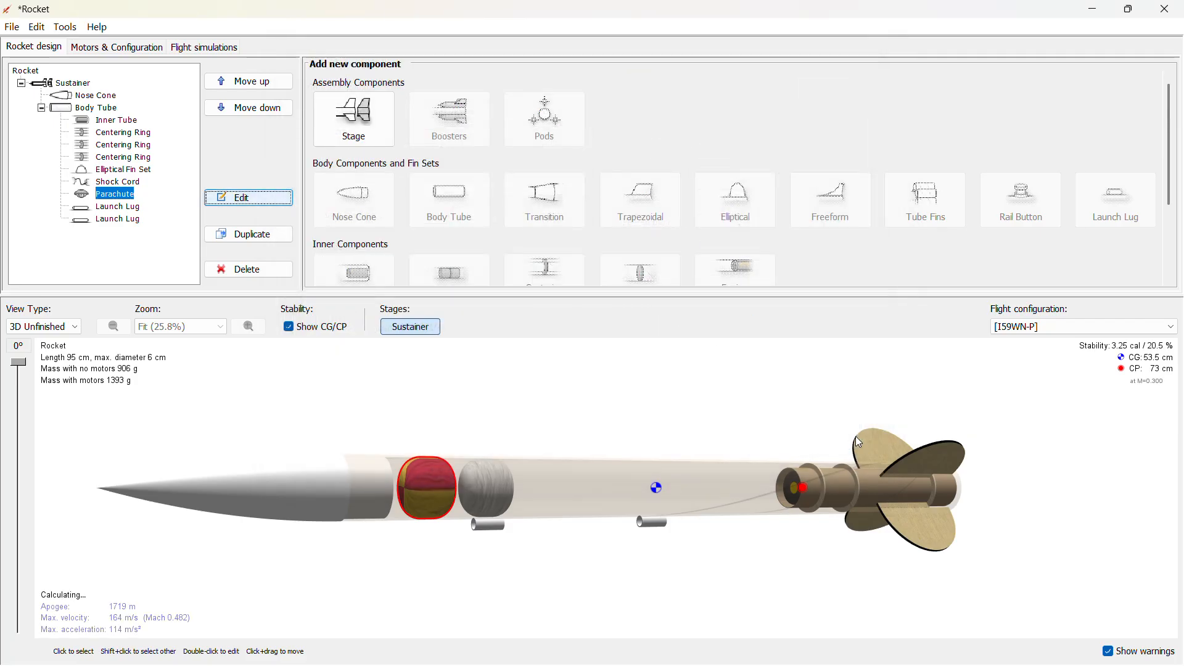
left_click(226, 52)
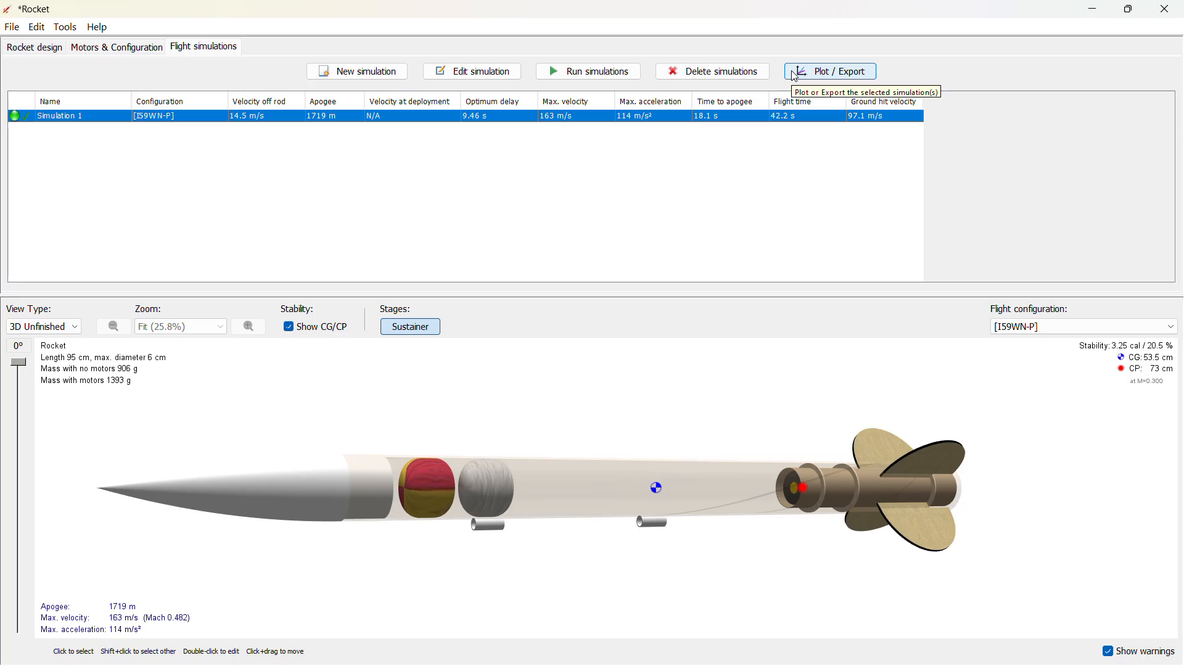
- Set the shock cord's length to 80 cm, accept it and rerun Simulation 1
left_click(57, 47)
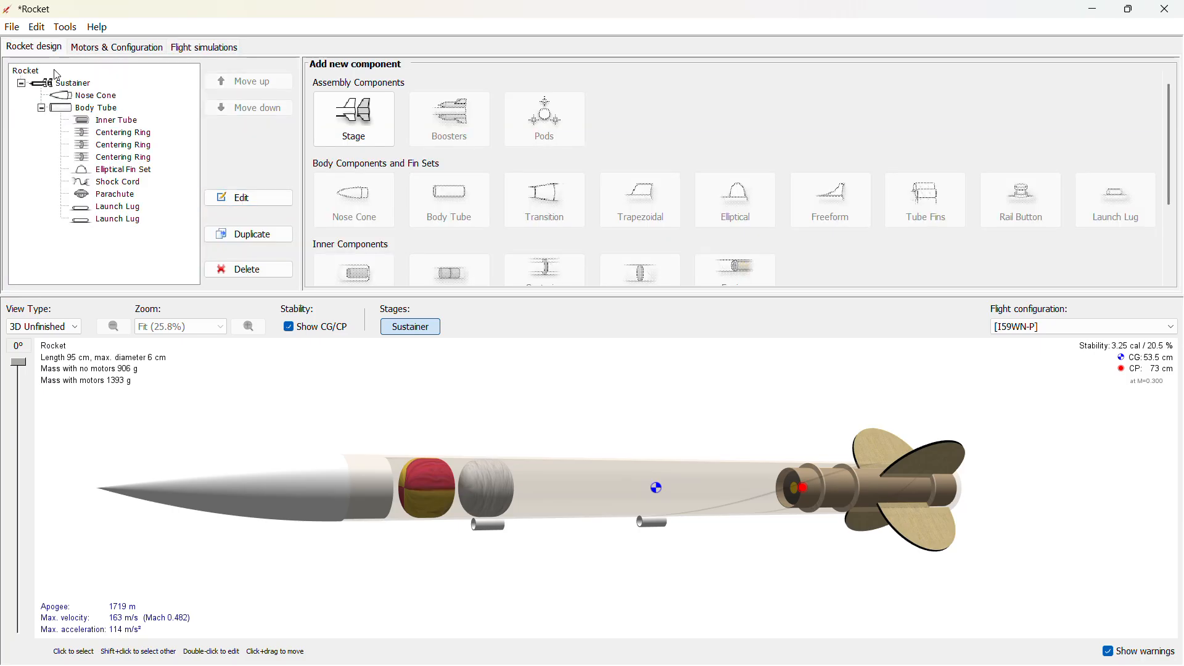
left_click(99, 183)
left_click(247, 197)
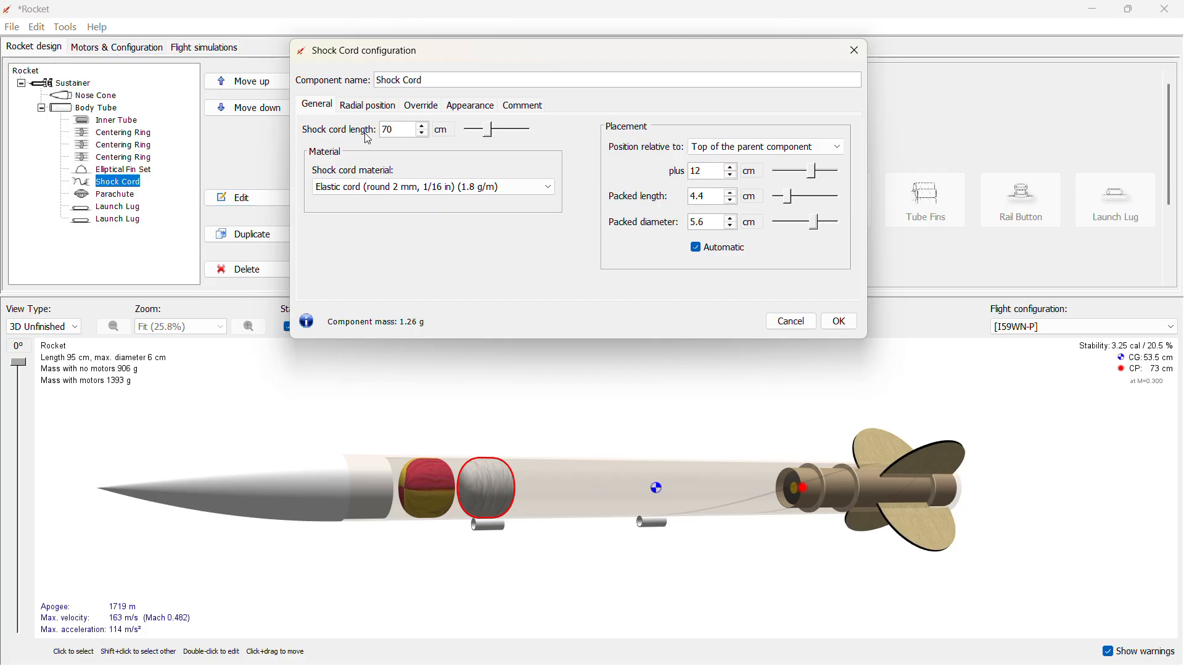
left_click(402, 129)
type("80")
left_click(840, 321)
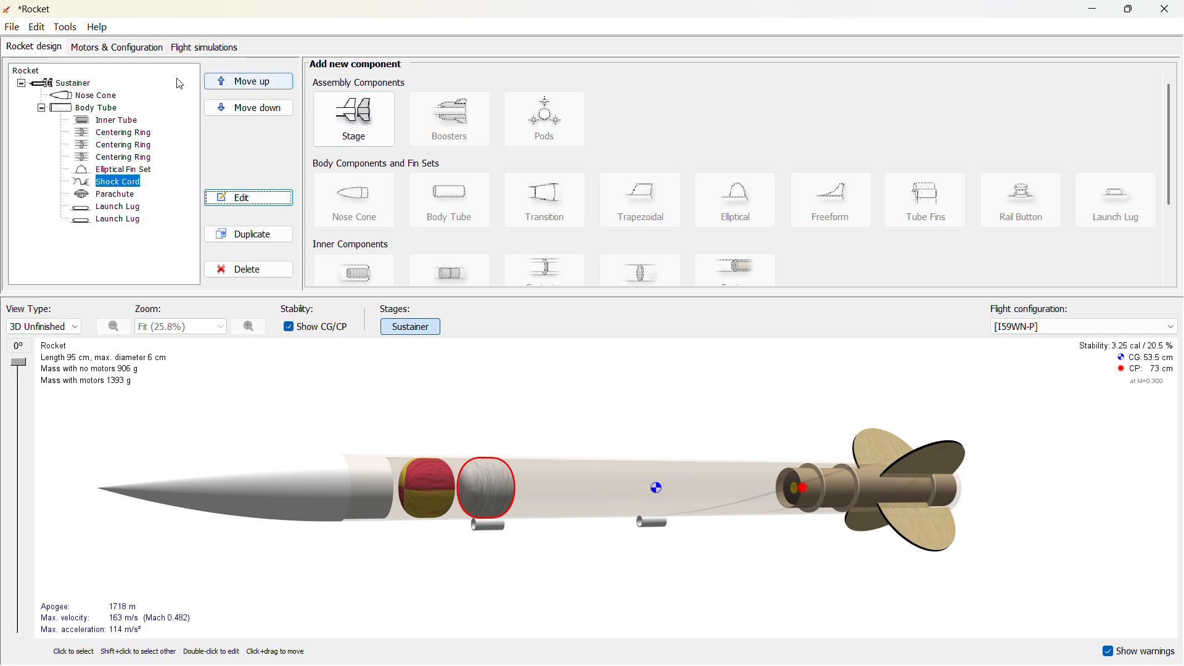
left_click(217, 47)
left_click(572, 72)
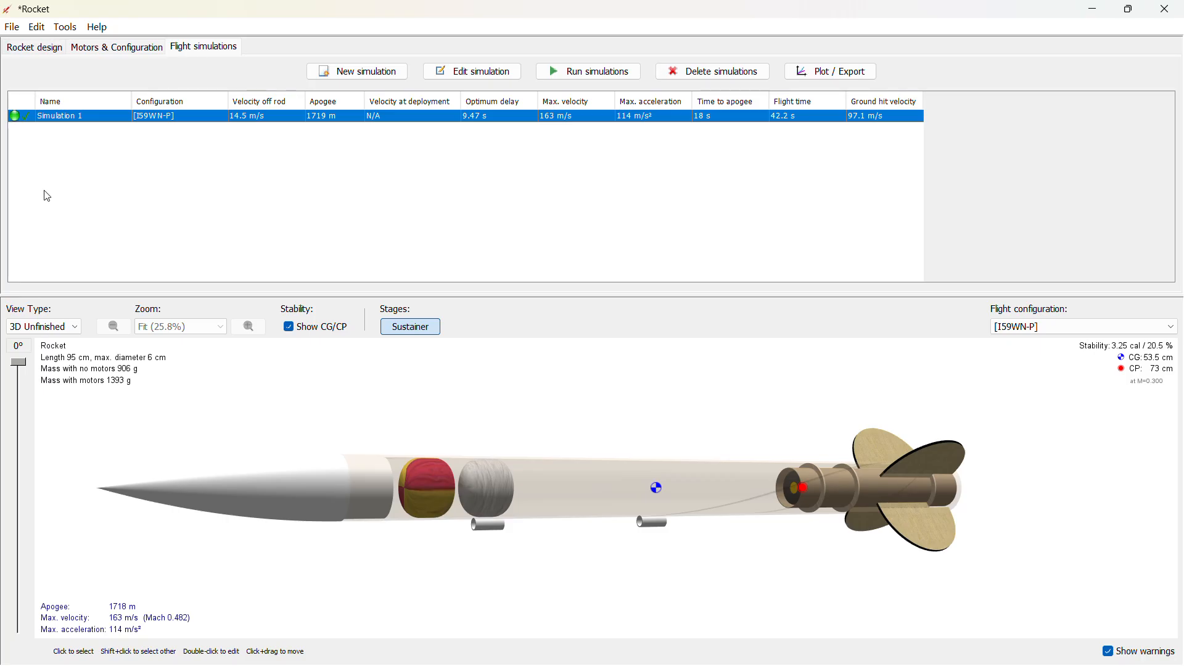
- Display the rocket in the 3D Finished view and rotate it to inspect it from the opposite side
left_click(11, 330)
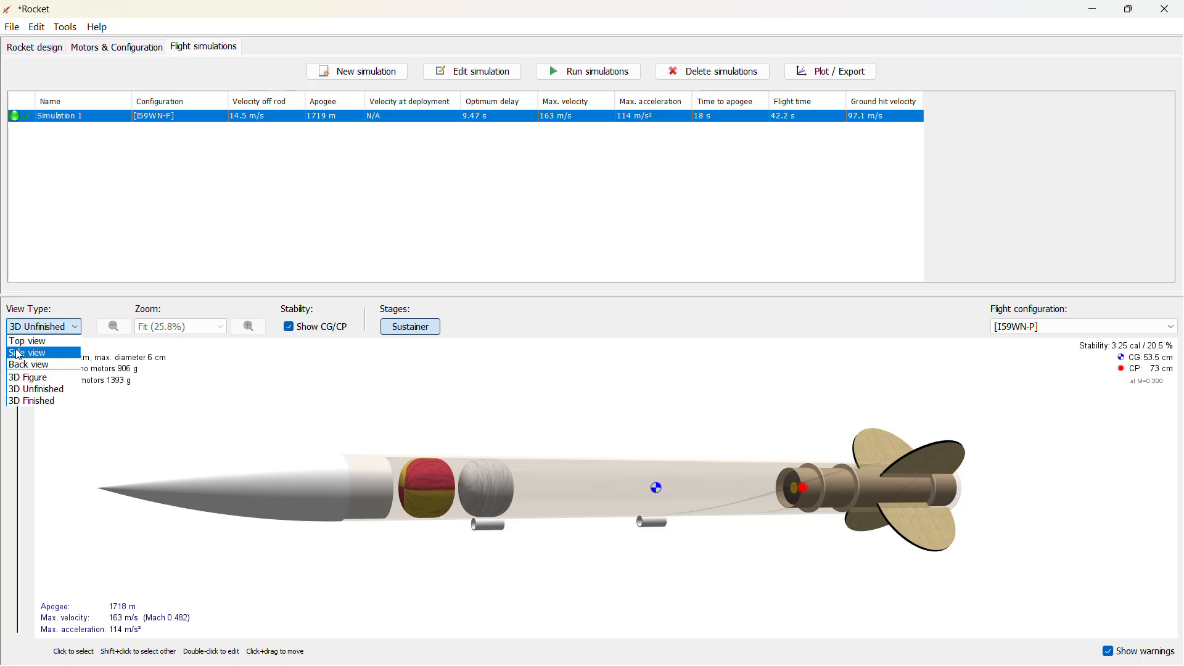
left_click(33, 404)
left_click_drag(465, 470, 213, 457)
left_click_drag(373, 461, 540, 496)
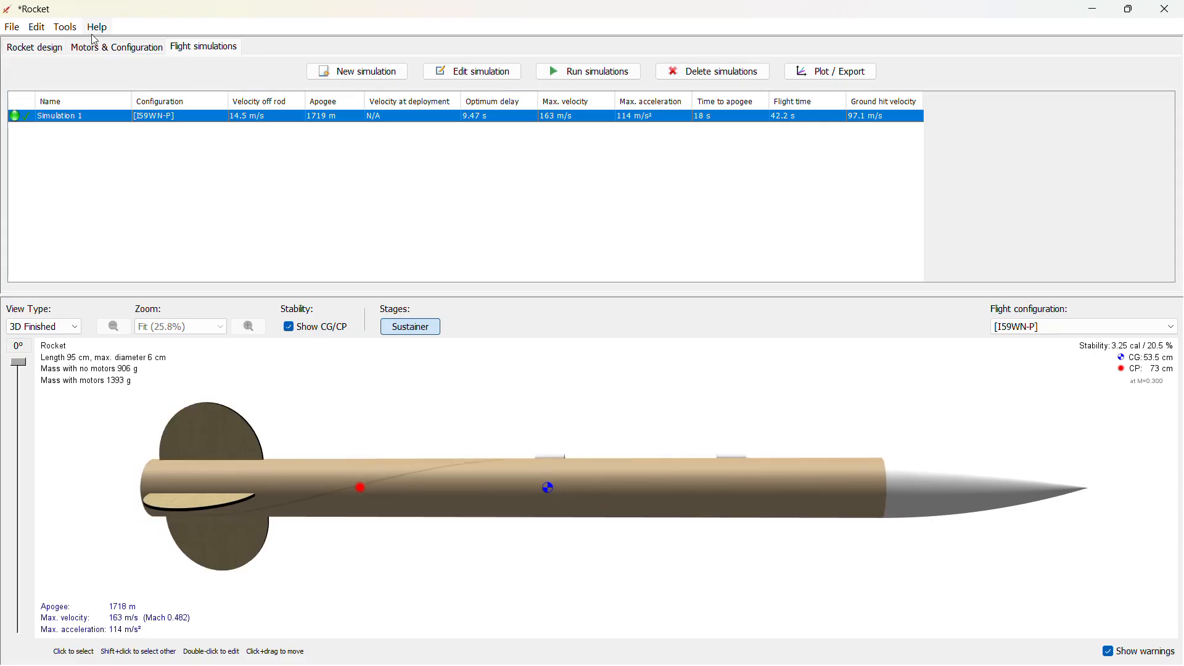
- Open the rocket in Photo Studio and maximize its window
left_click(63, 28)
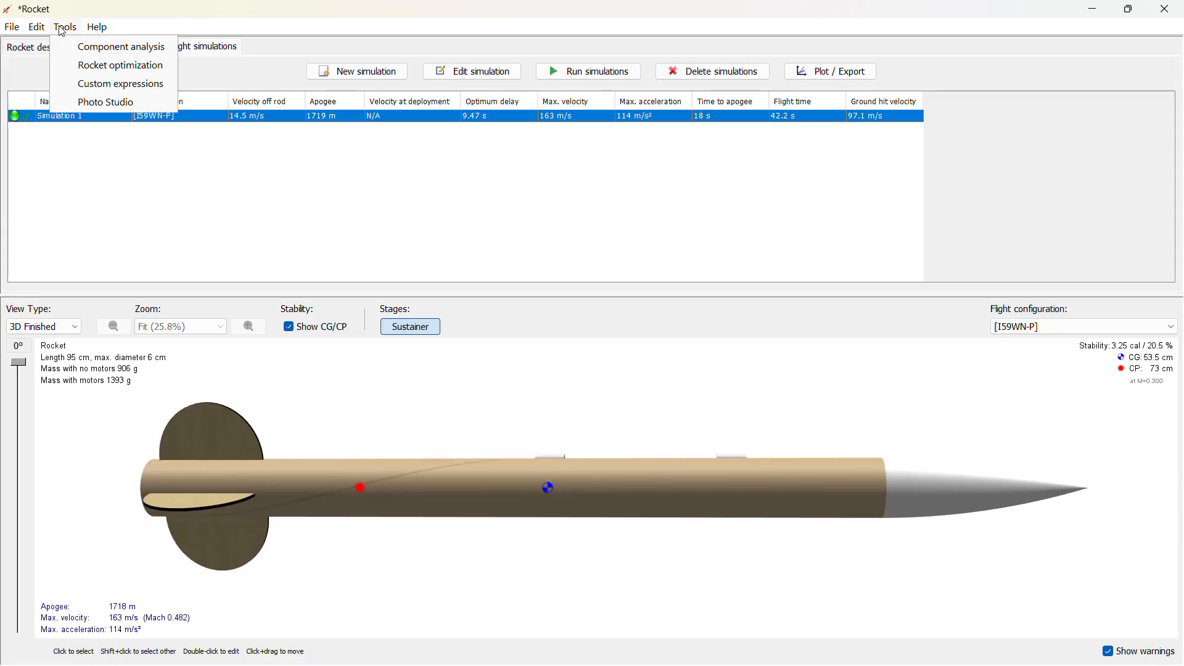
left_click(106, 102)
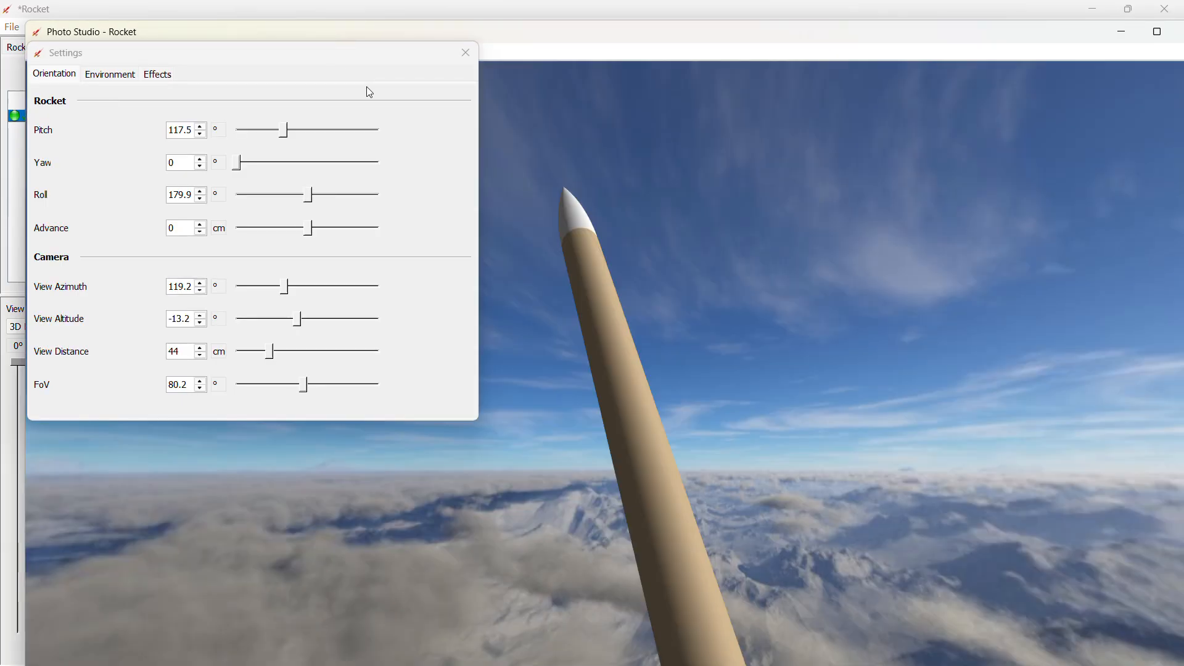
left_click_drag(613, 202, 867, 216)
left_click(1157, 32)
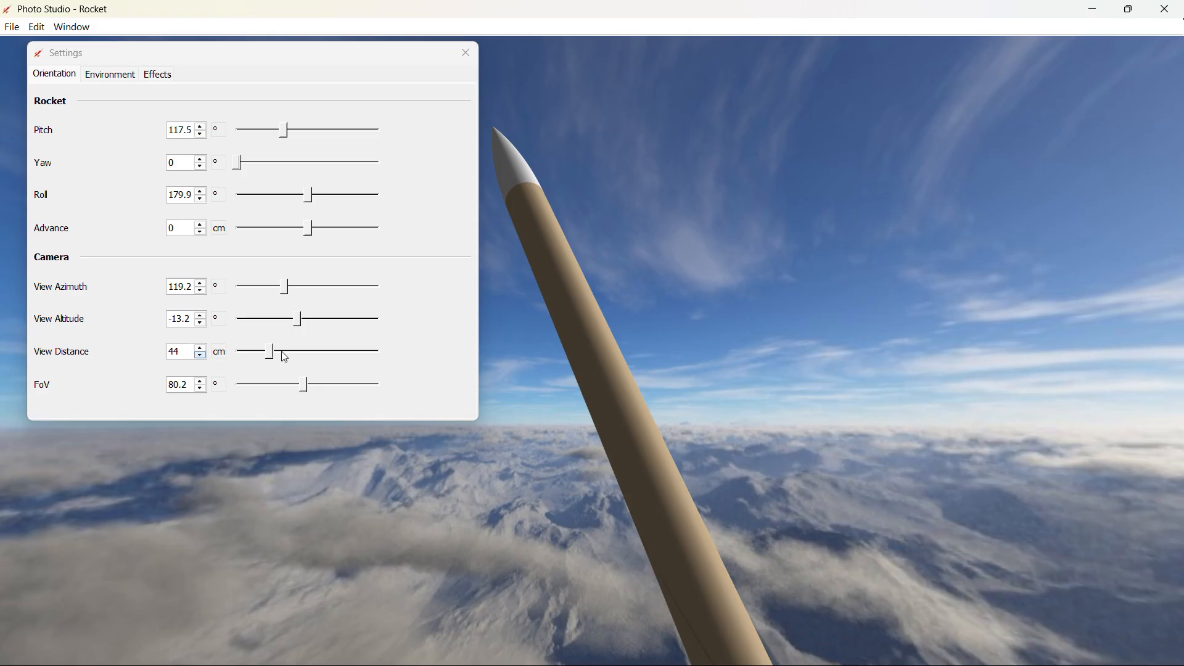
- Set the camera's view distance to 150 cm, FoV to 99°, view altitude to 15° and view azimuth to 106°
left_click_drag(272, 352, 354, 365)
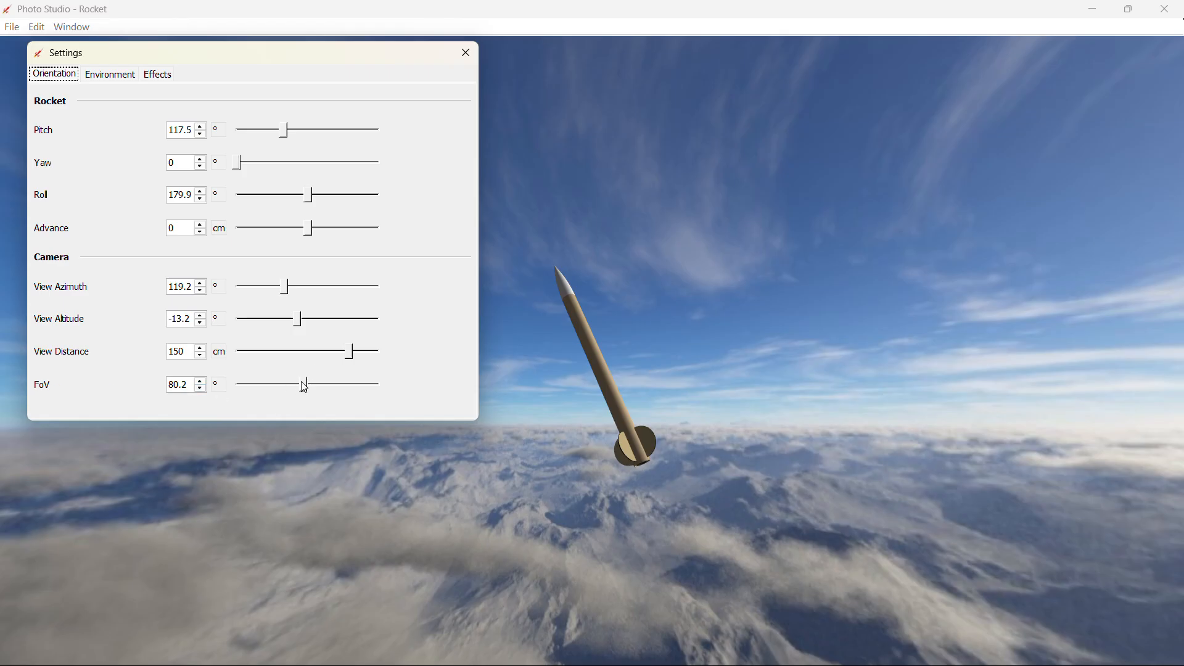
left_click_drag(304, 387, 319, 486)
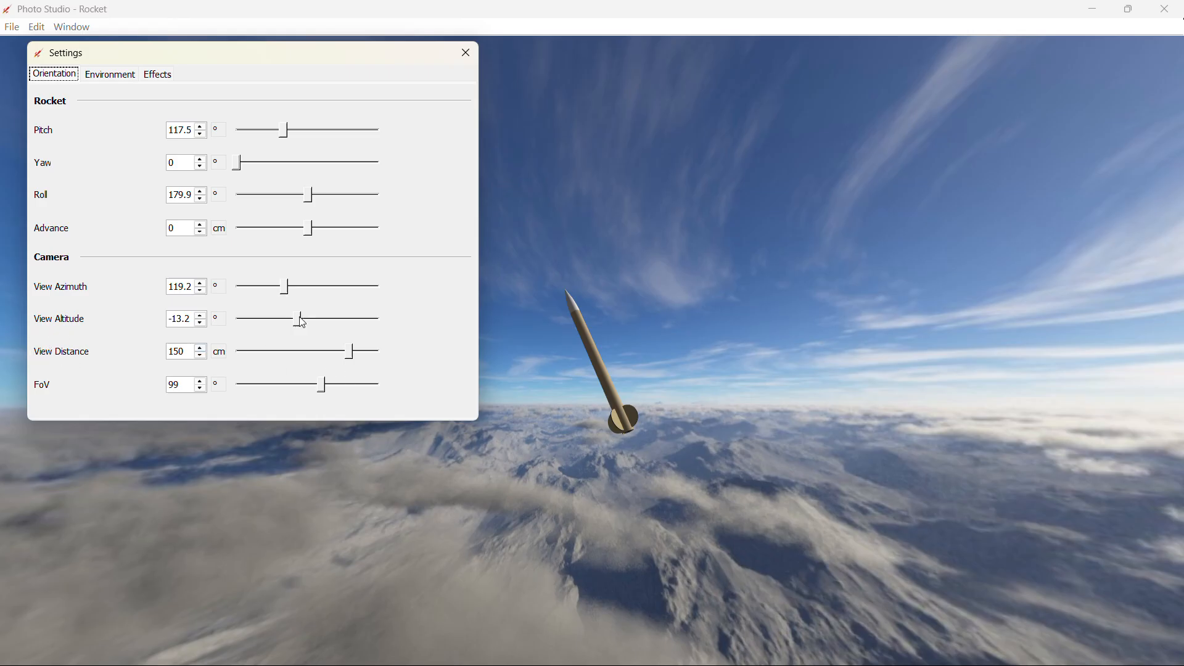
left_click_drag(306, 322, 319, 366)
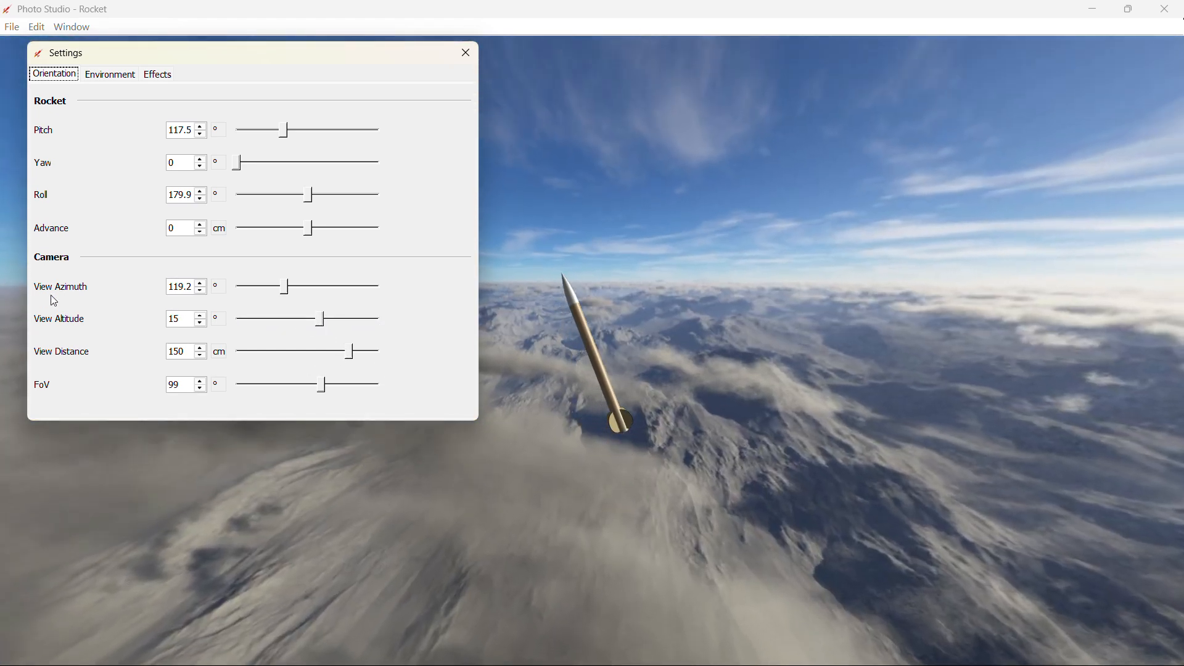
left_click(285, 294)
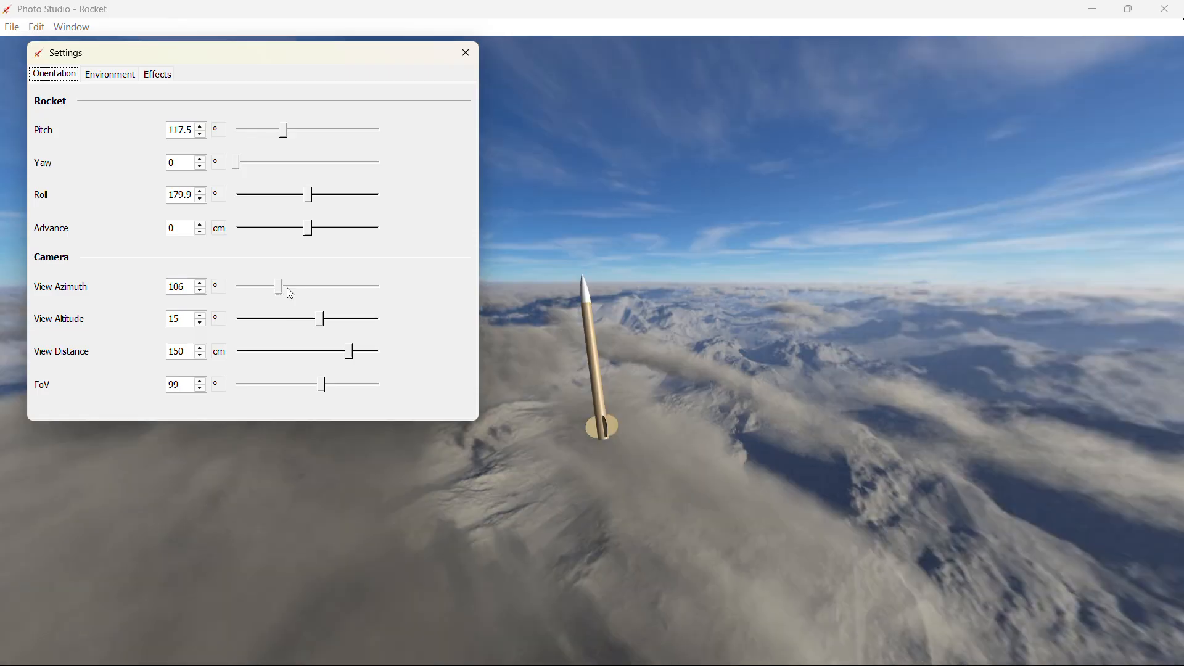
left_click(368, 290)
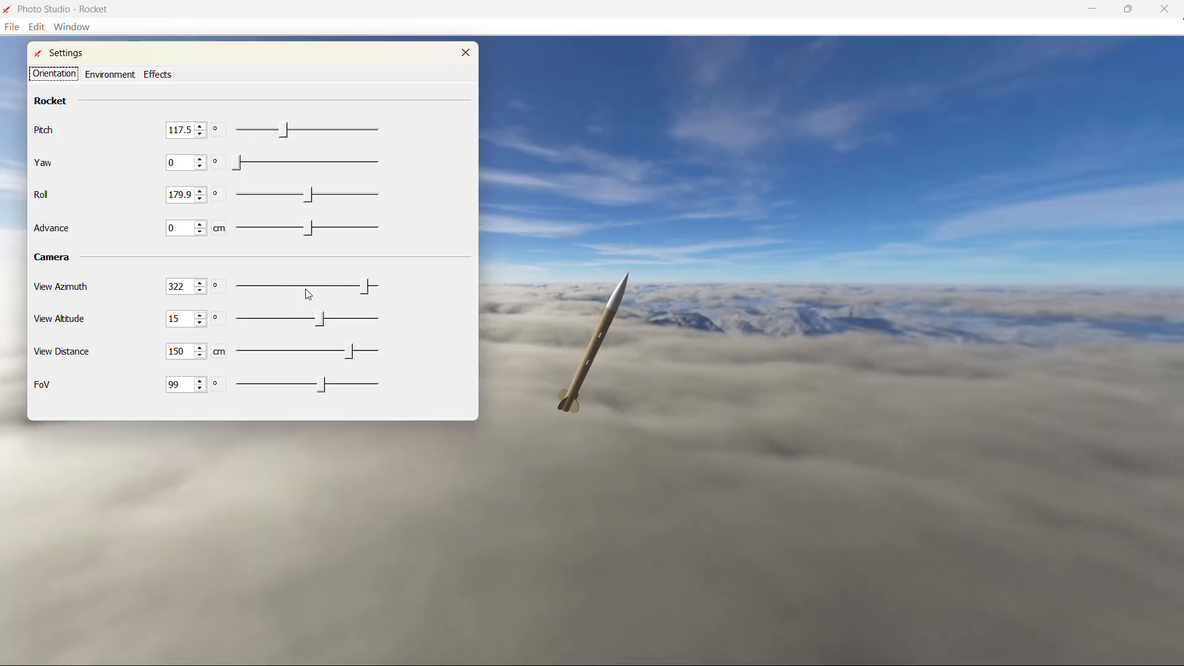
left_click(279, 298)
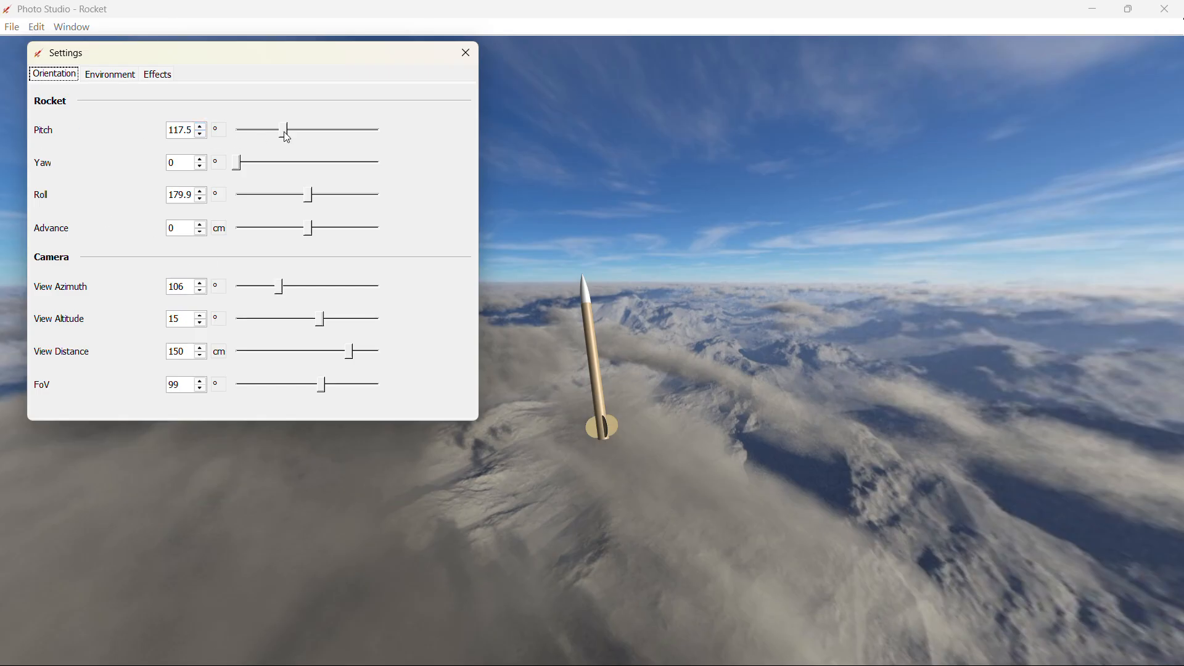
- Set the rocket's pitch to 130°, roll to 97° and advance to -36.9 cm
left_click_drag(287, 137, 239, 189)
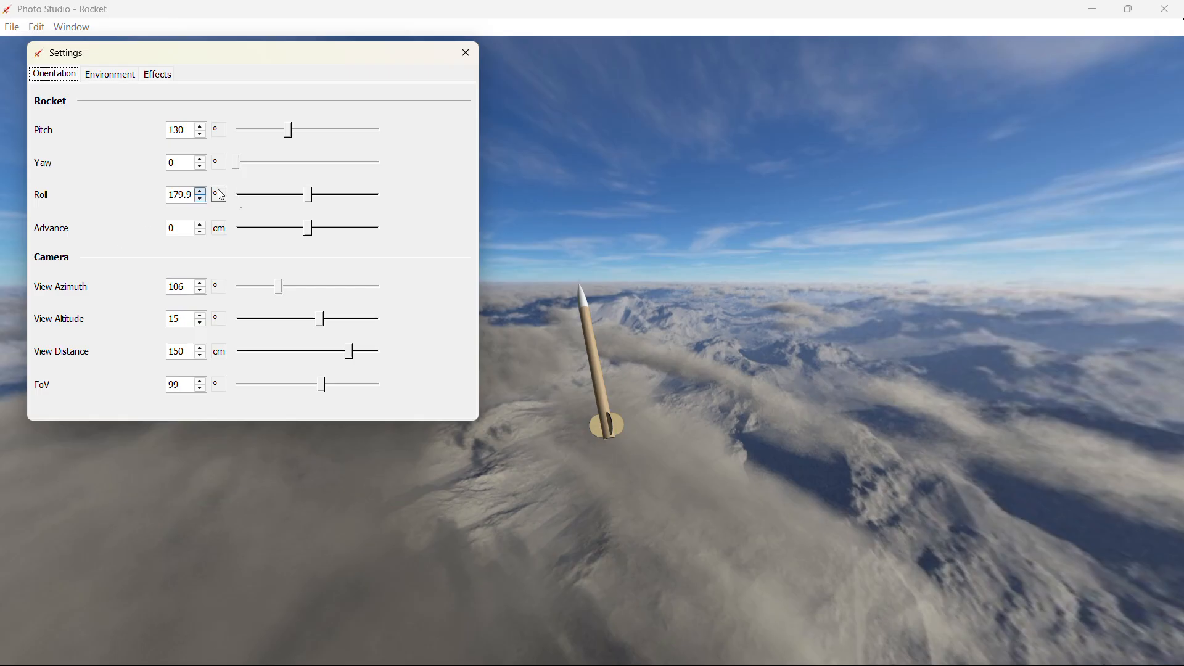
left_click_drag(313, 201, 272, 284)
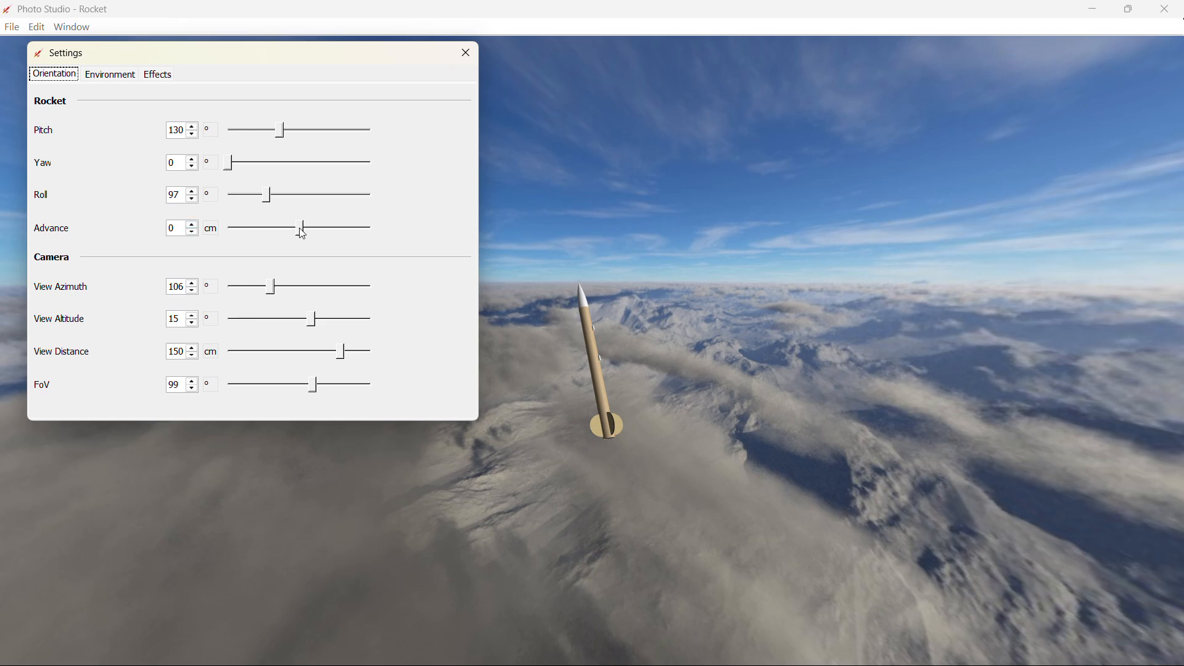
left_click_drag(303, 234, 282, 285)
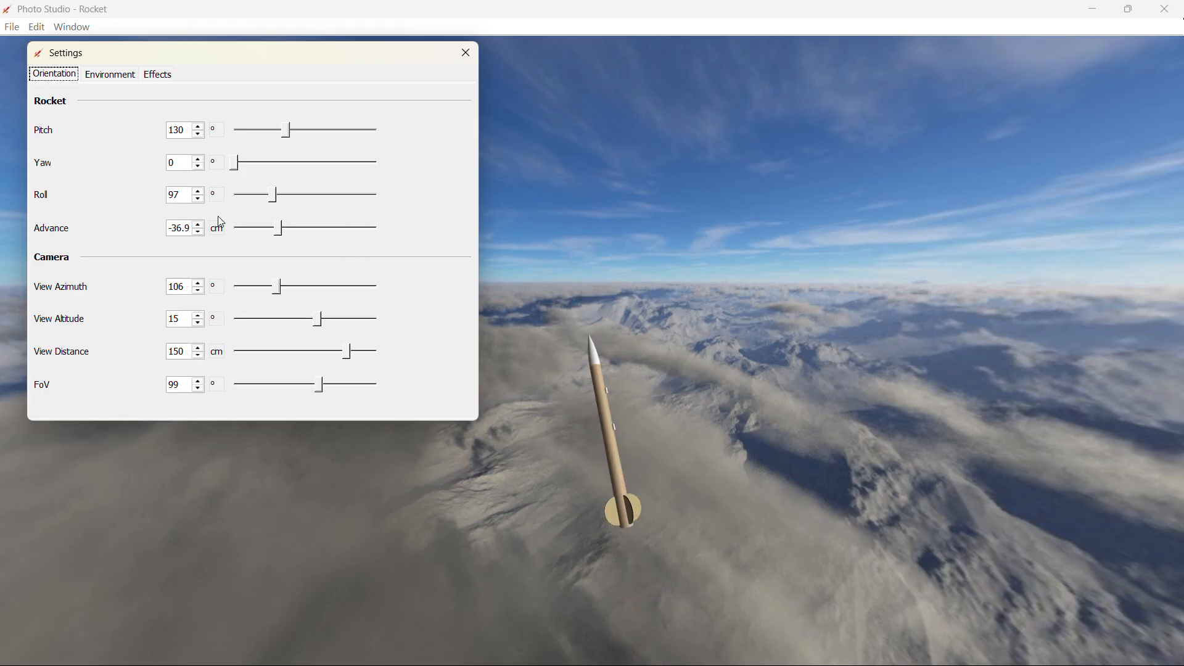
- Change the Photo Studio environment's sky image to Orbit
left_click(109, 75)
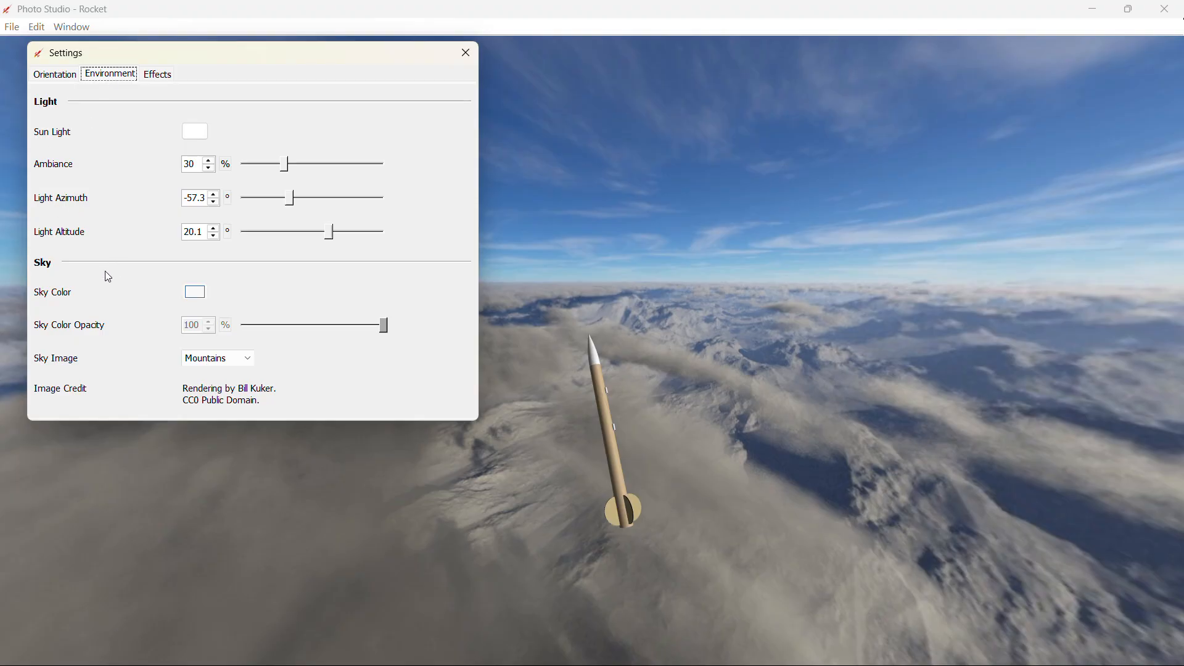
left_click(194, 365)
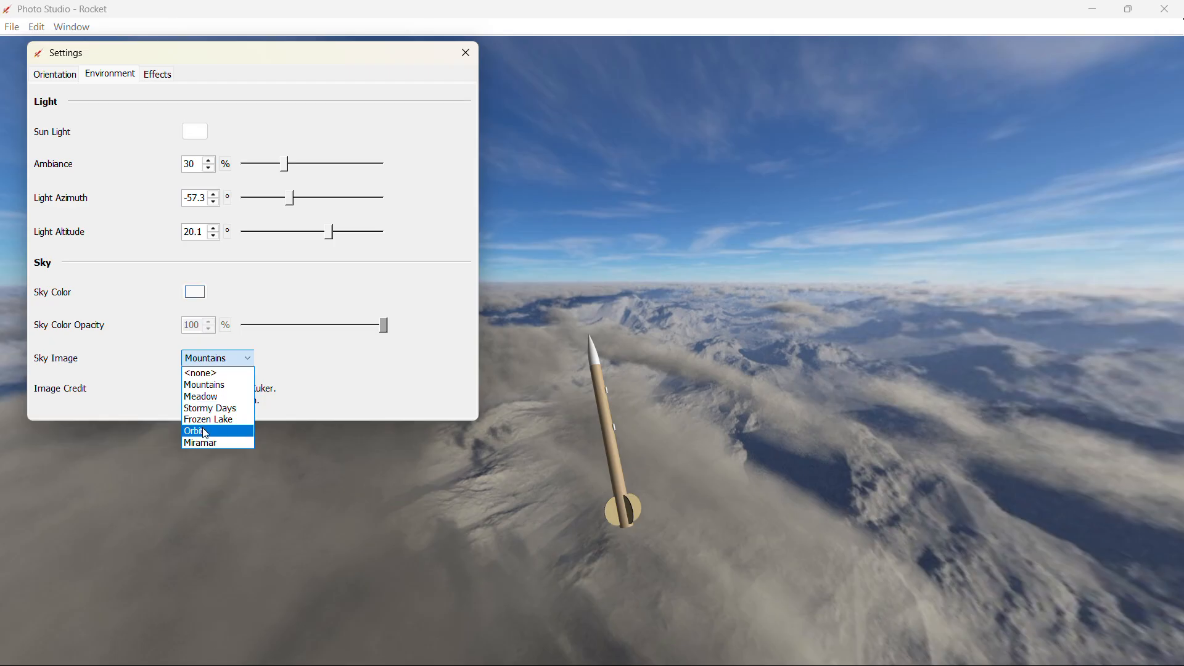
left_click(206, 431)
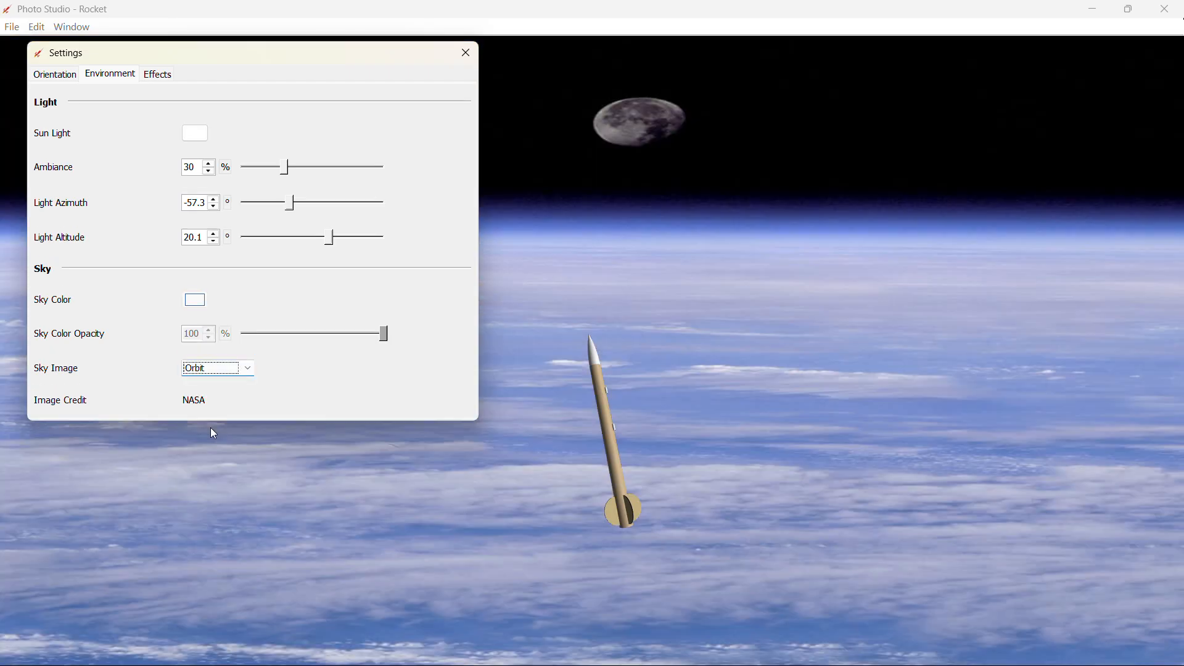
- Turn the rocket in the scene until it stands upright, and set the sky image to Mountains
left_click_drag(619, 351, 593, 378)
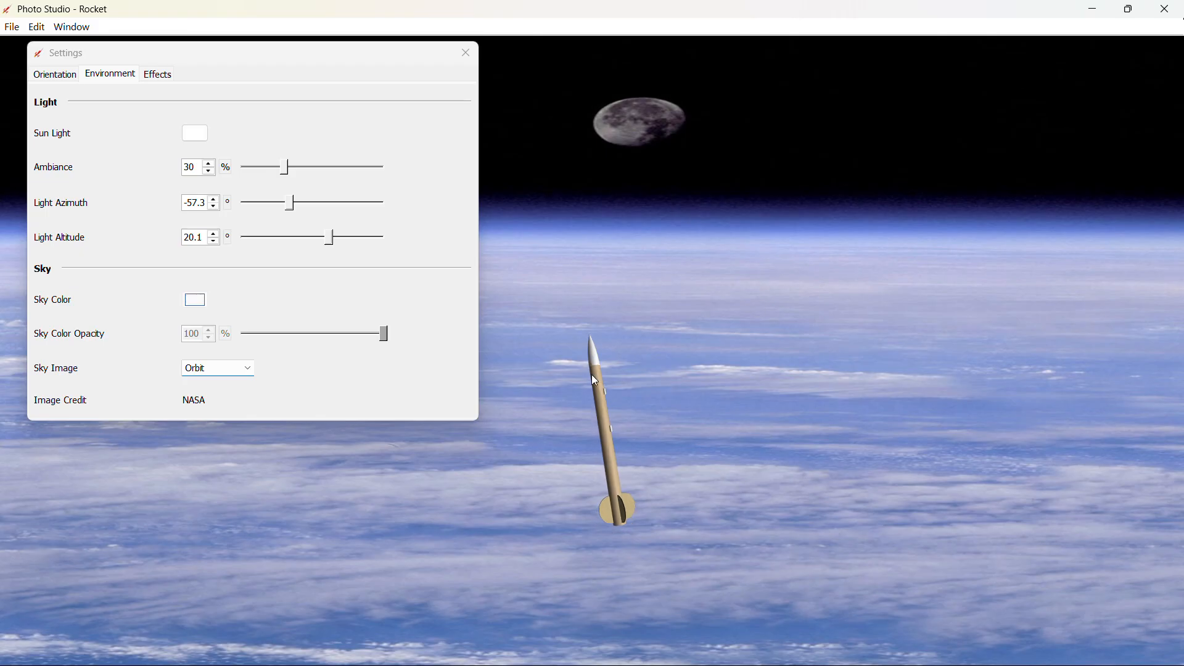
left_click_drag(608, 452, 442, 463)
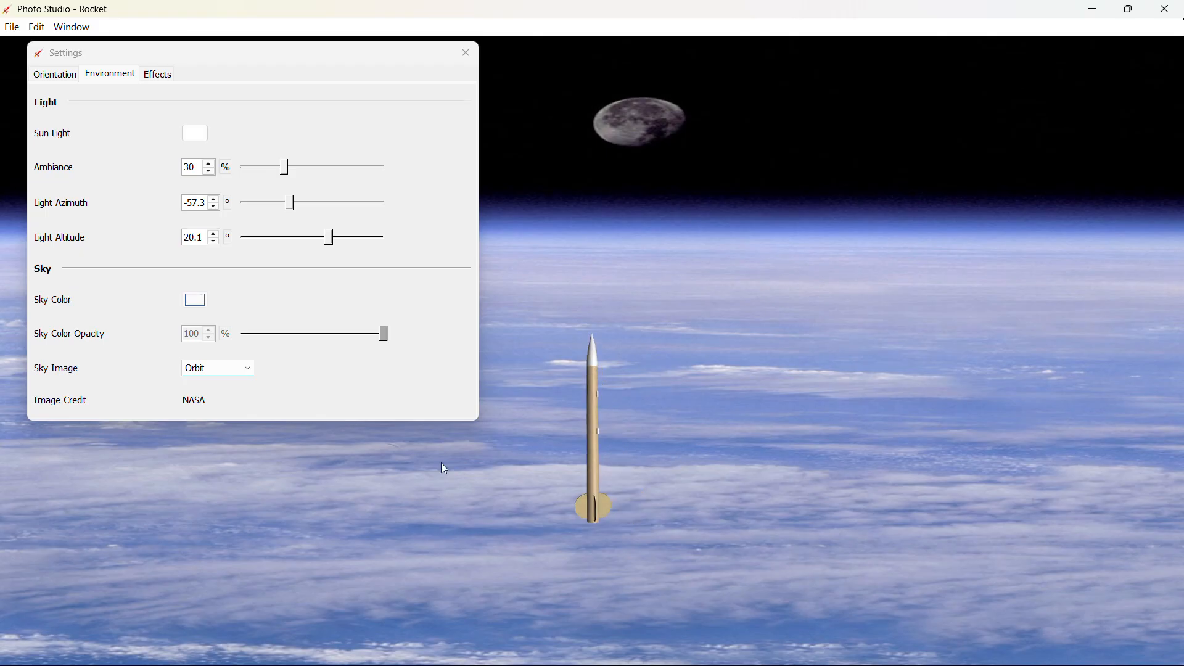
left_click(193, 380)
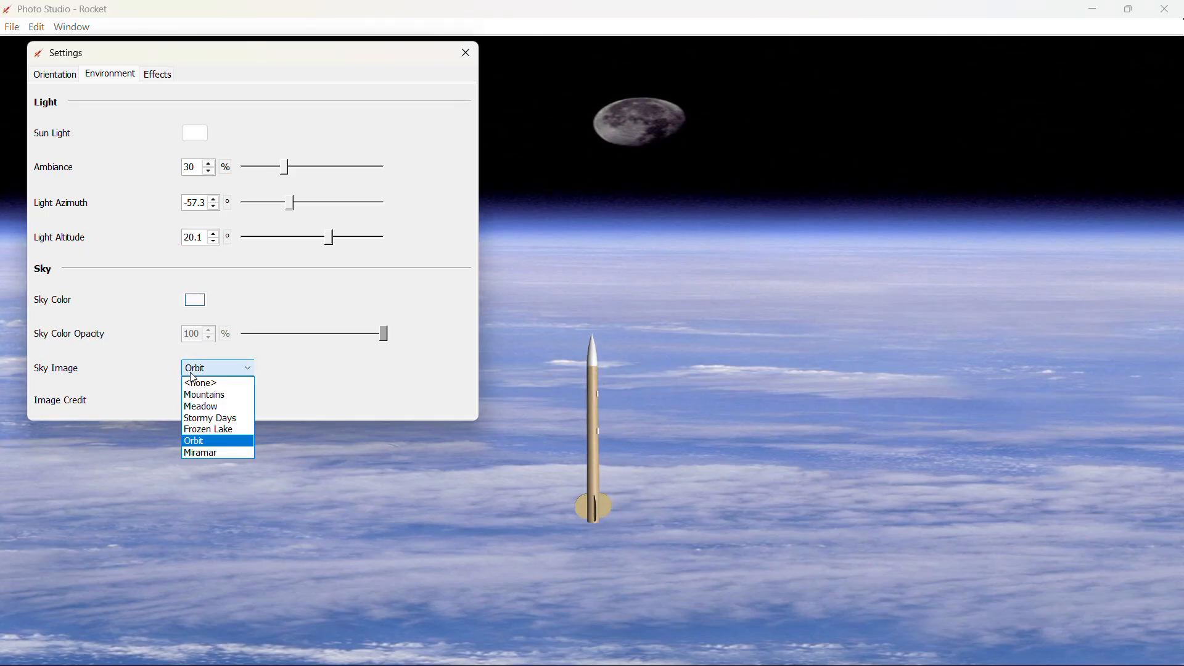
left_click(193, 404)
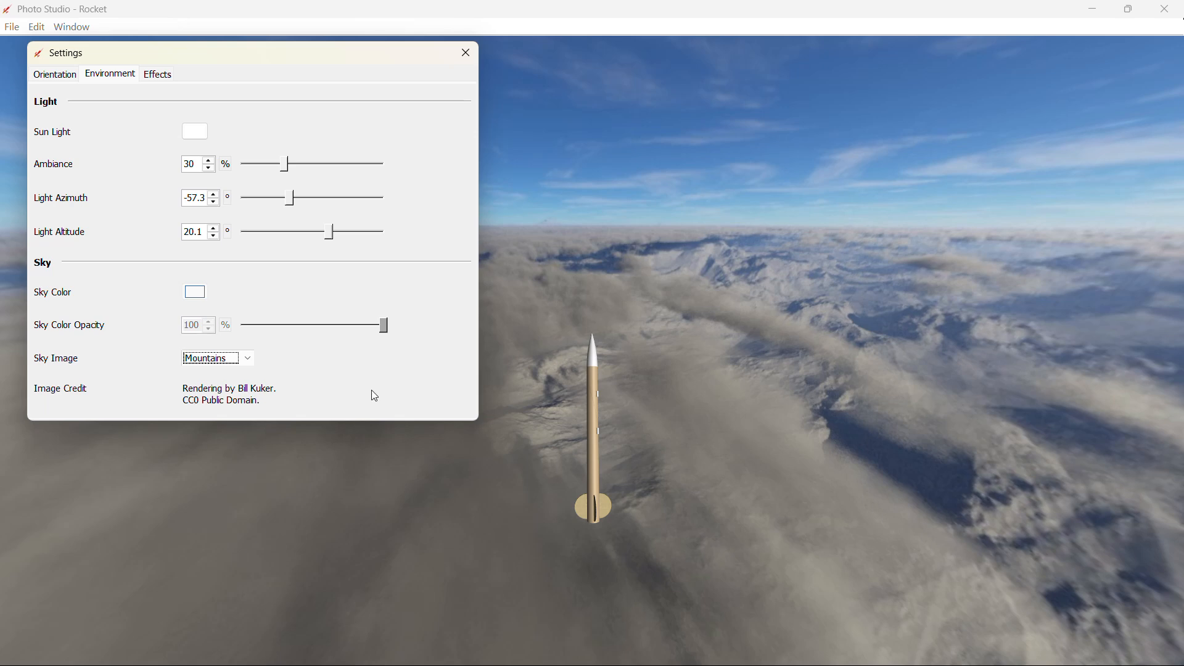
- Close the scene settings and Photo Studio, and return to the rocket's component design view
left_click(466, 53)
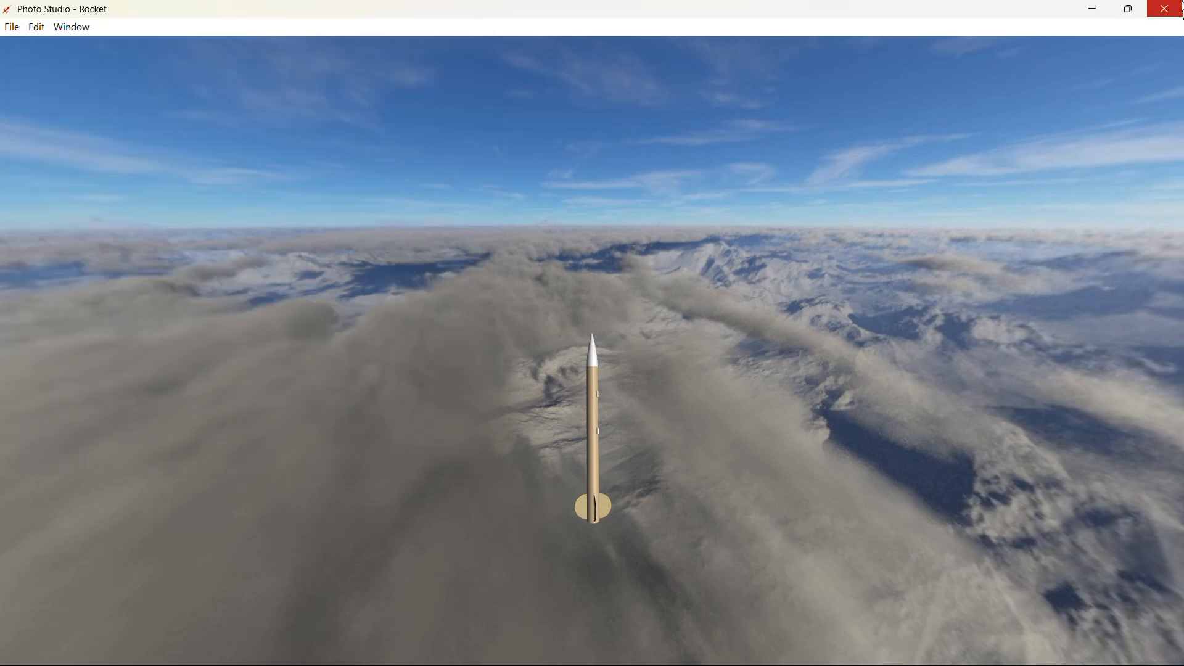
left_click(1165, 9)
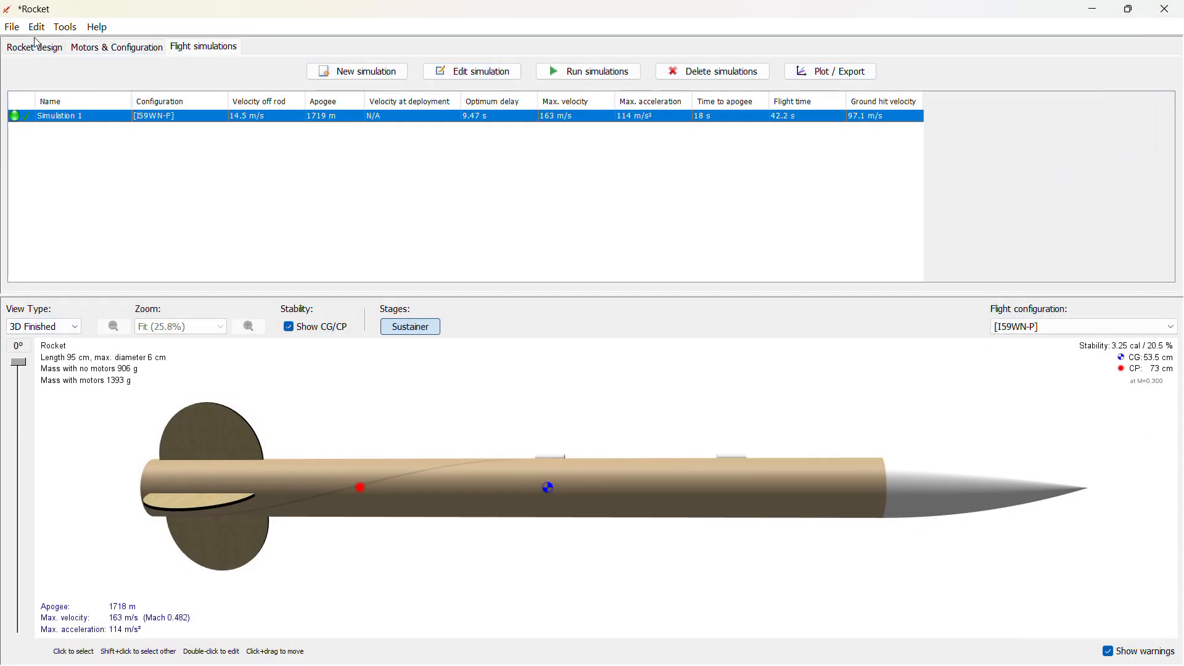
left_click(17, 46)
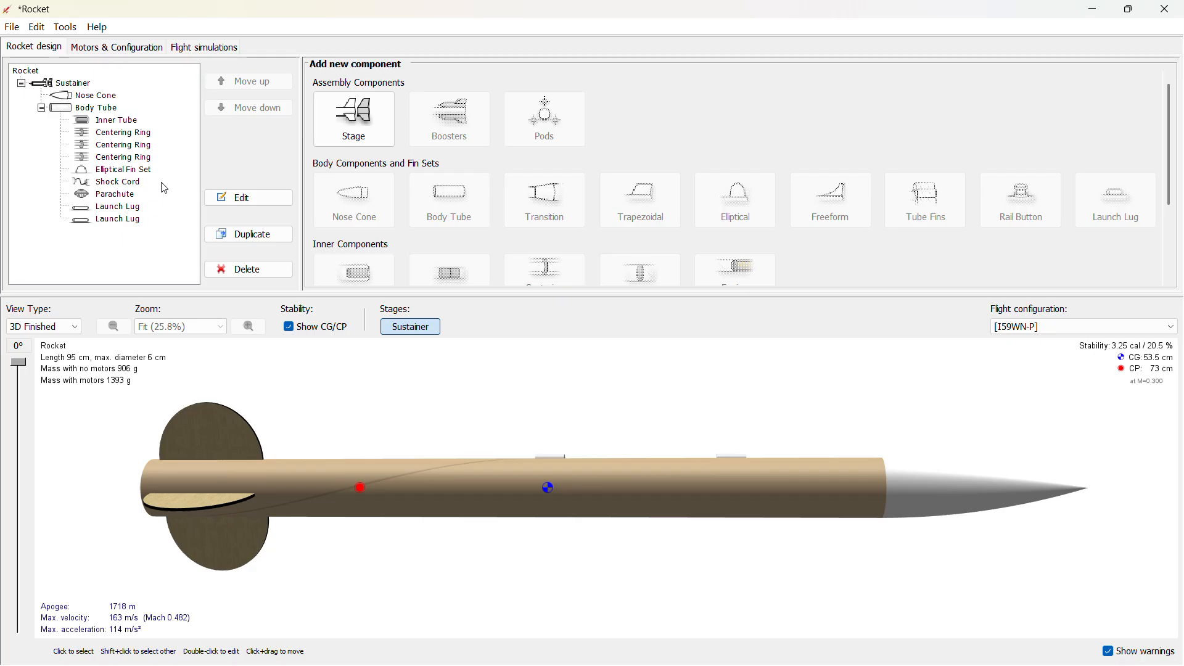
- Preview the printable design info with all elements included, examine the report and templates through the last page, and close it
left_click(12, 31)
mouse_move(38, 201)
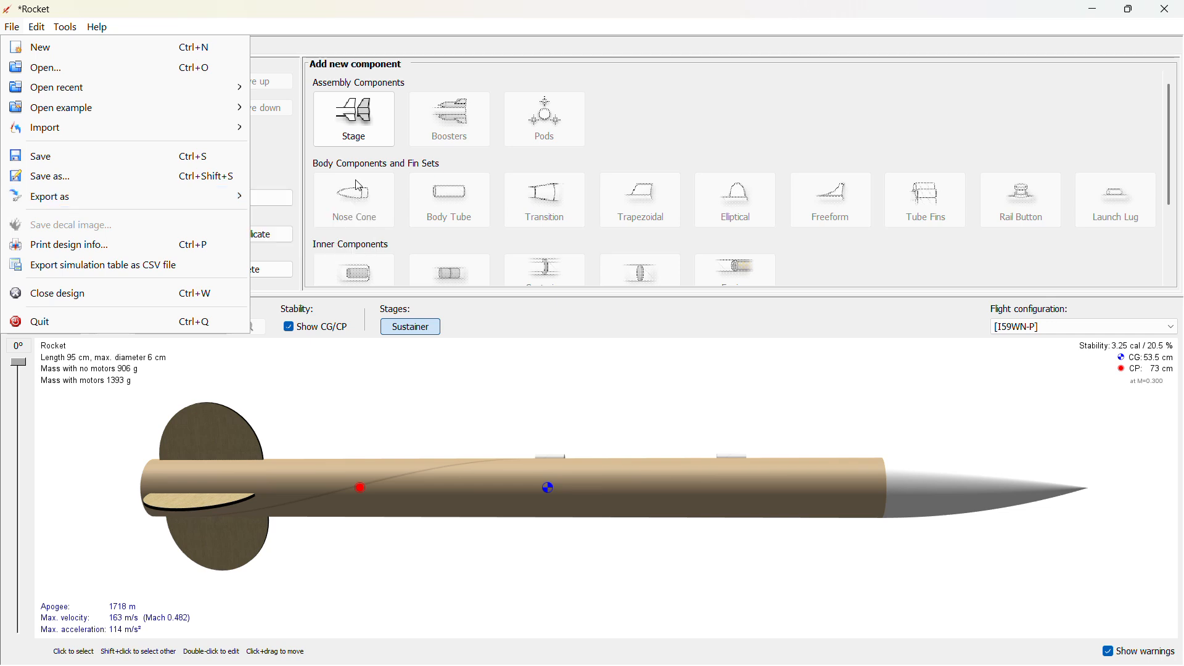
left_click(128, 246)
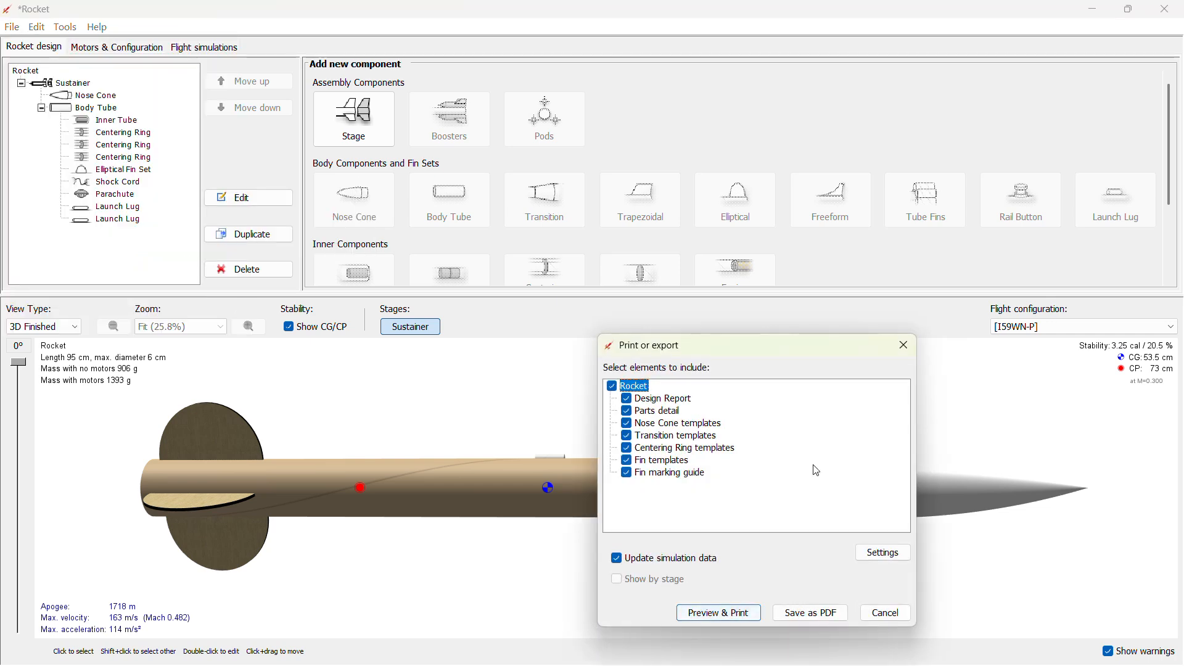
left_click(738, 617)
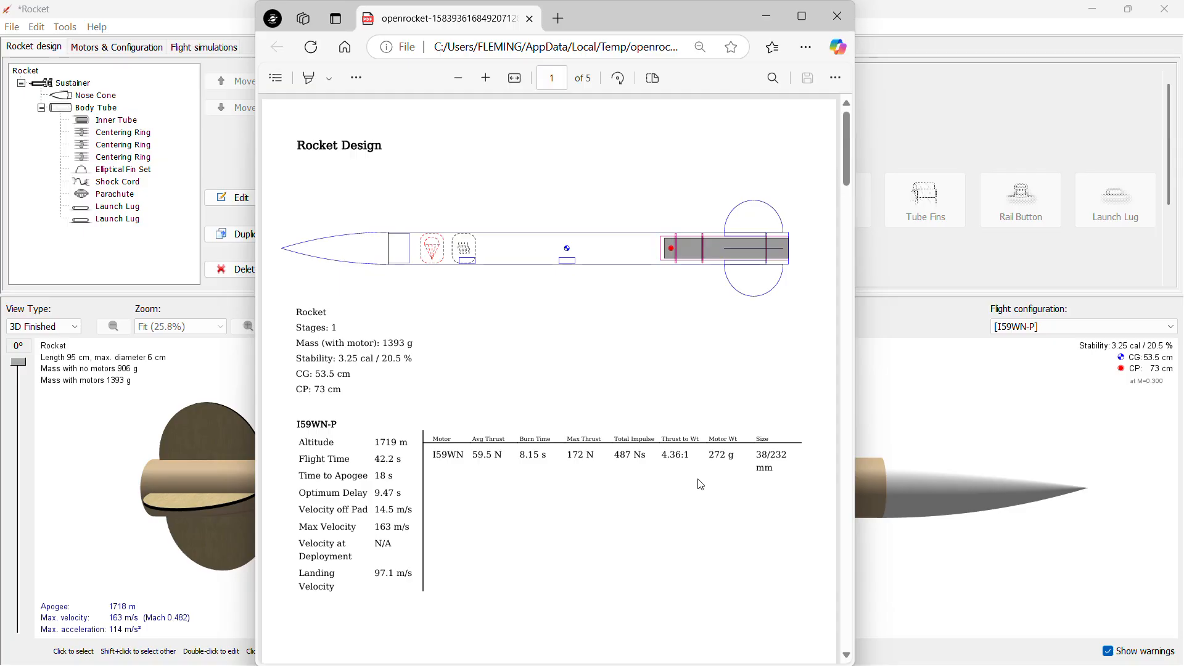
scroll(700, 485, "down", 10)
scroll(700, 485, "down", 20)
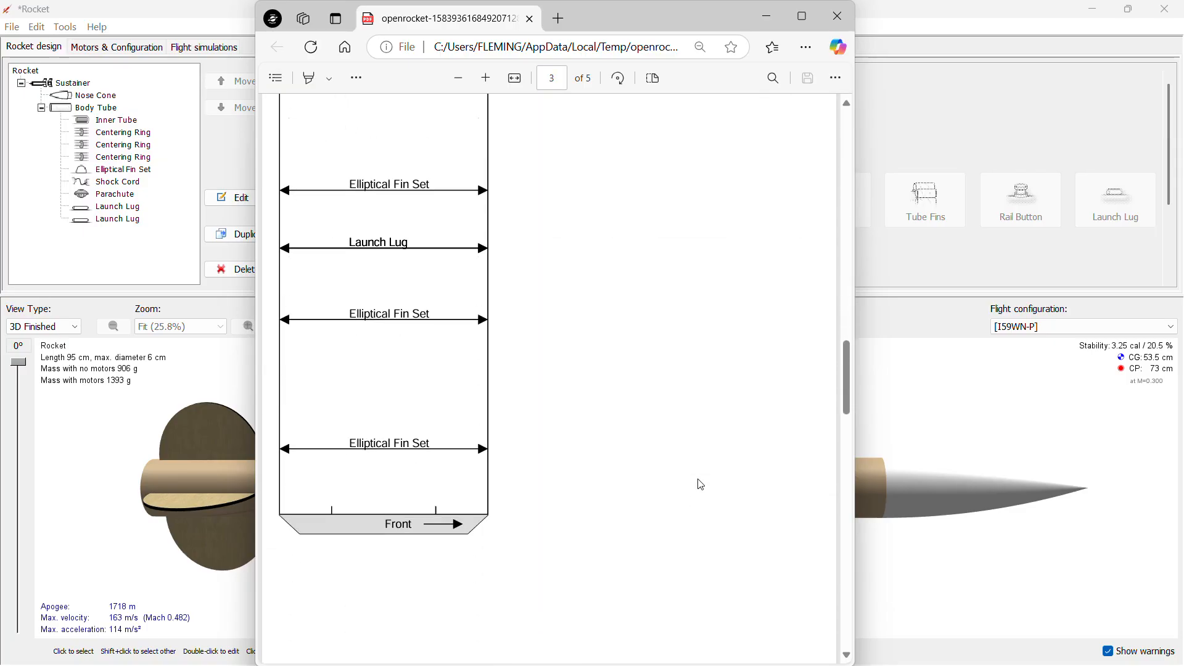
scroll(702, 484, "down", 6)
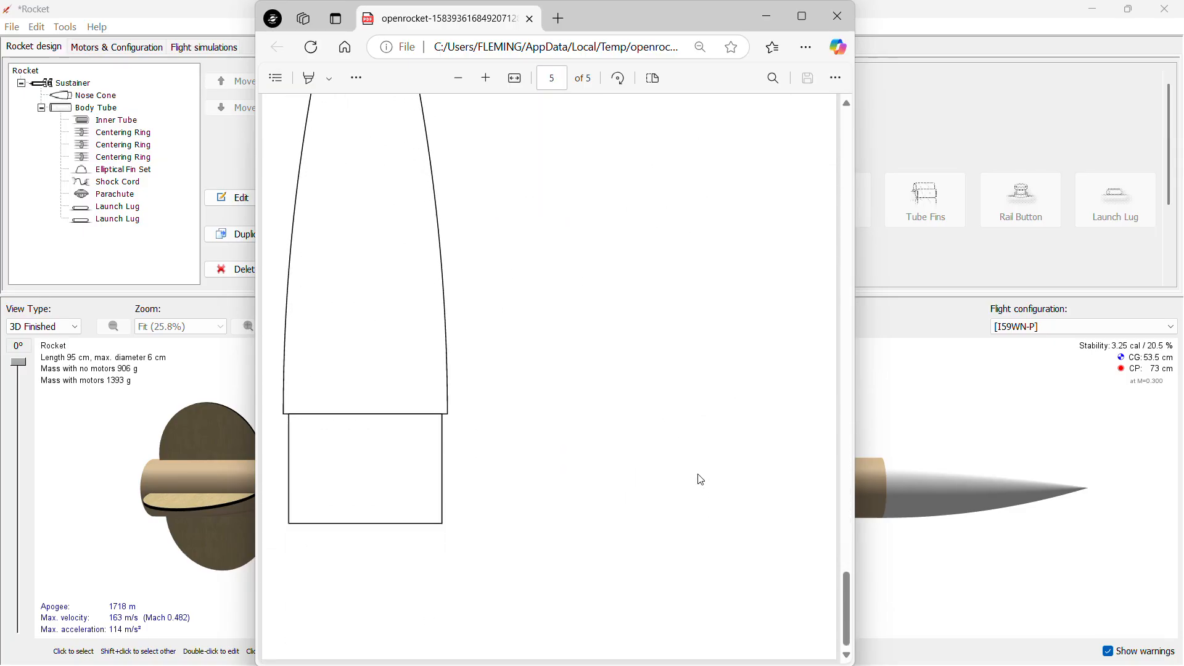
left_click(839, 21)
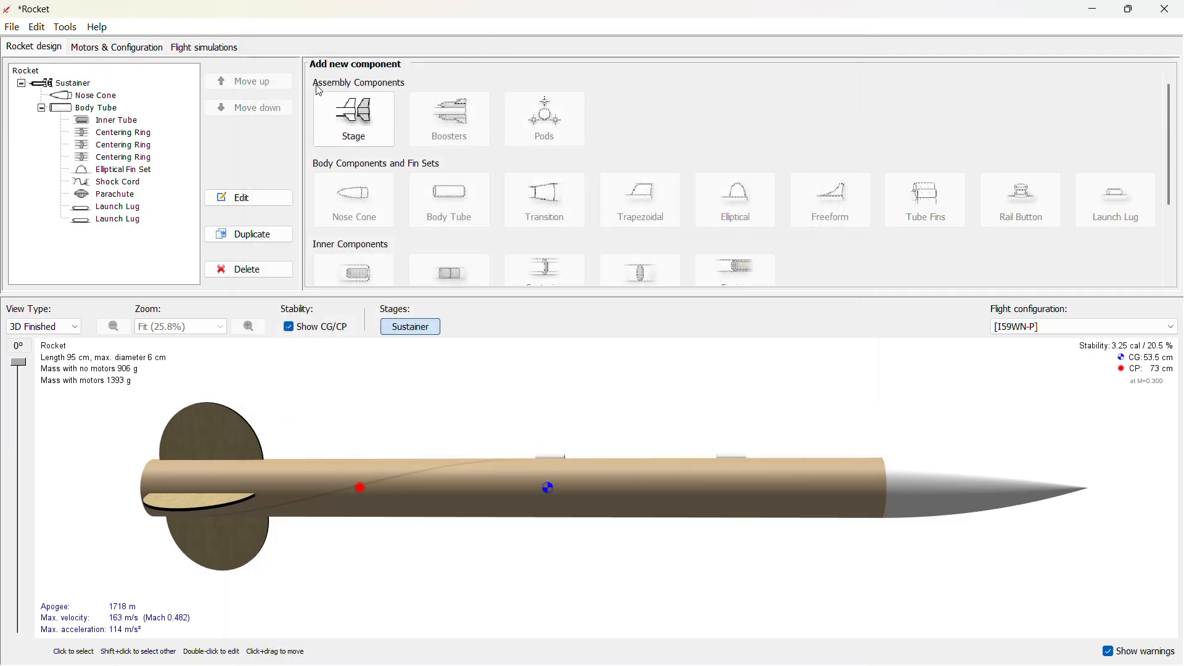
left_click(11, 28)
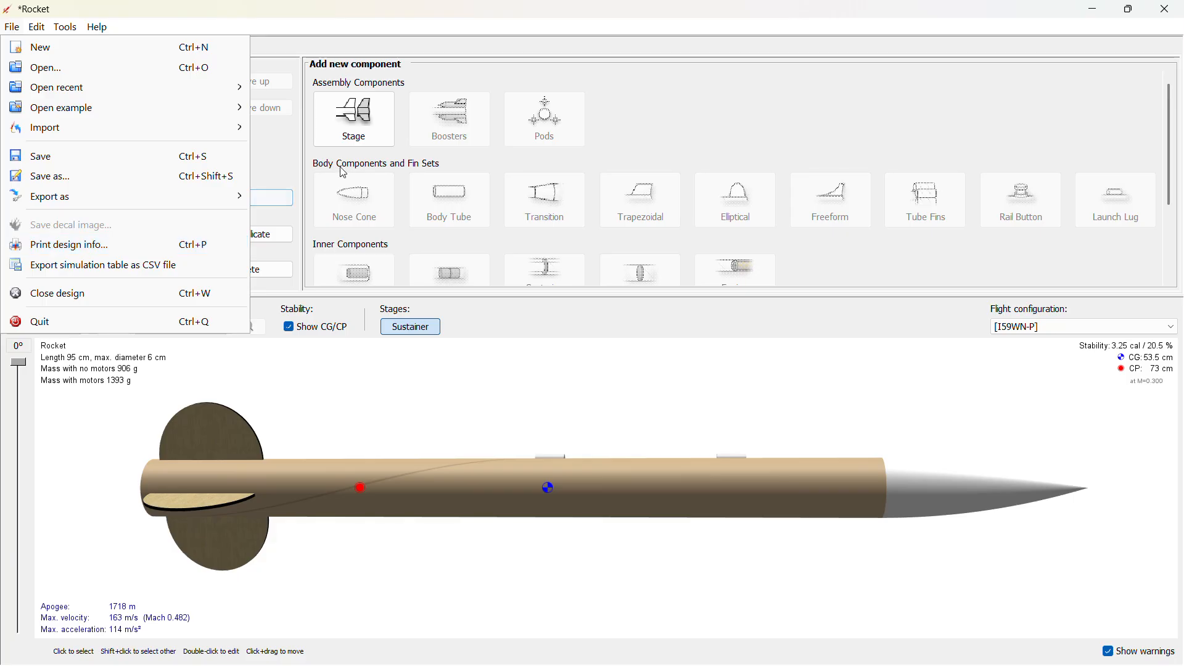
left_click(503, 102)
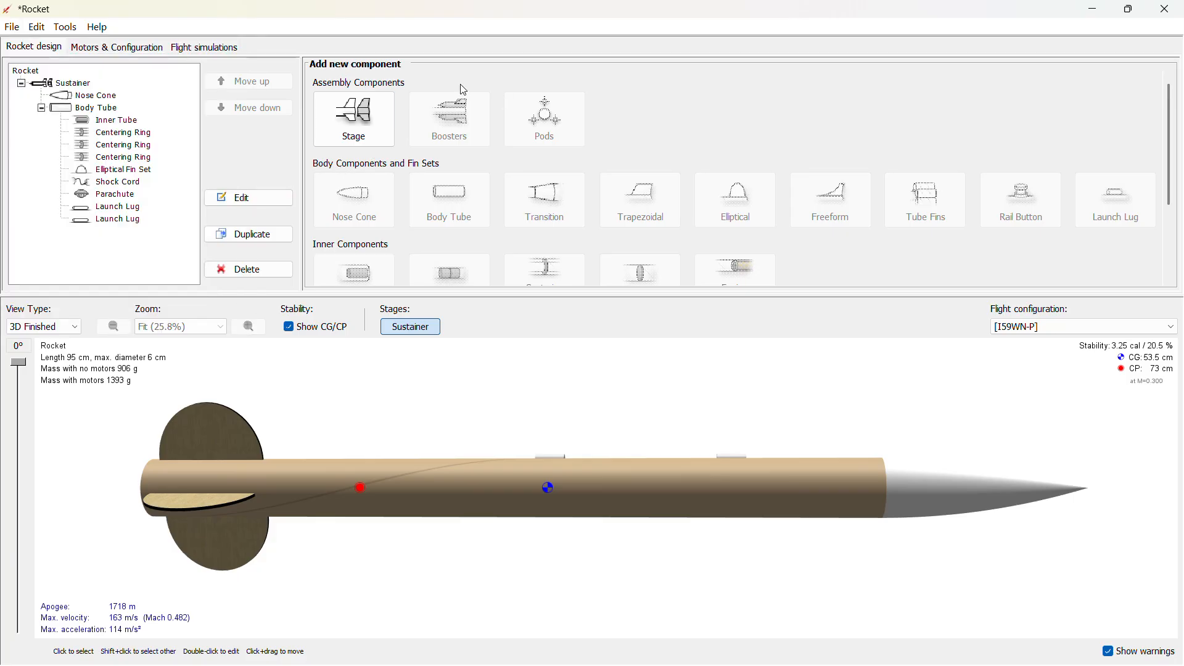